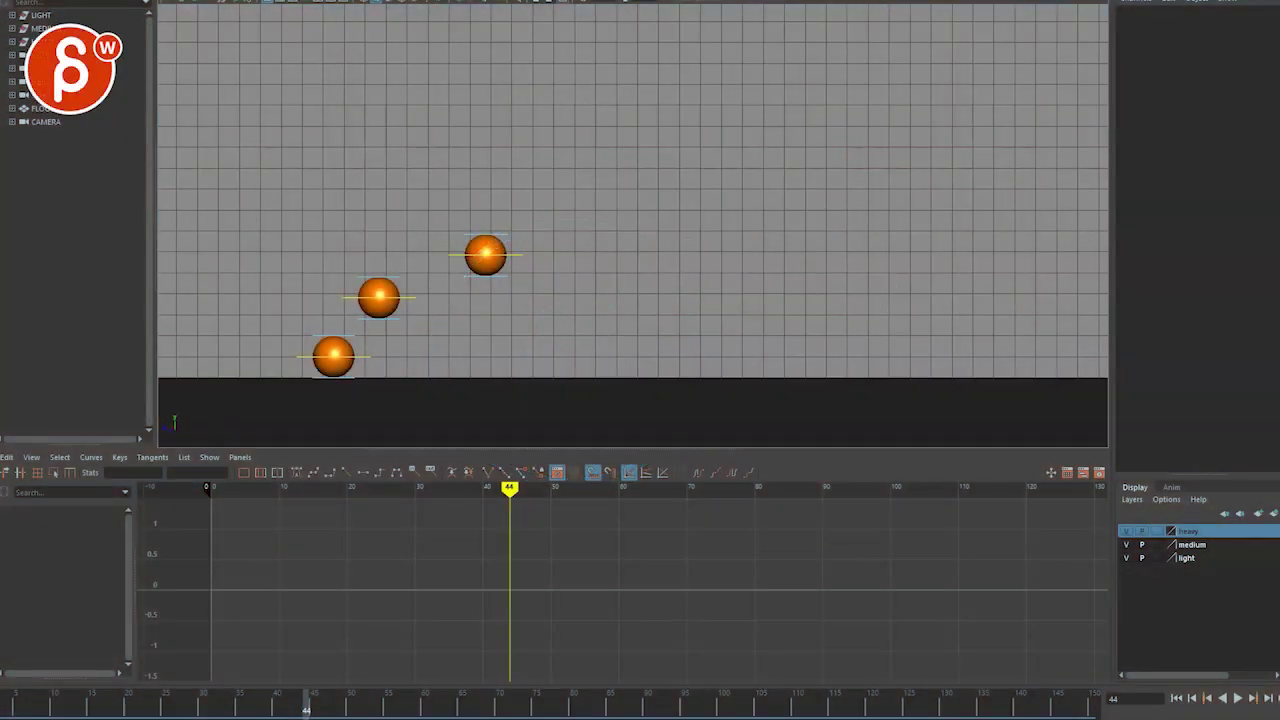
# Hide two ball display layers, select the remaining ball's CTRL_Main control, and switch to four views.
pyautogui.moveTo(222, 710); pyautogui.dragTo(99, 708)
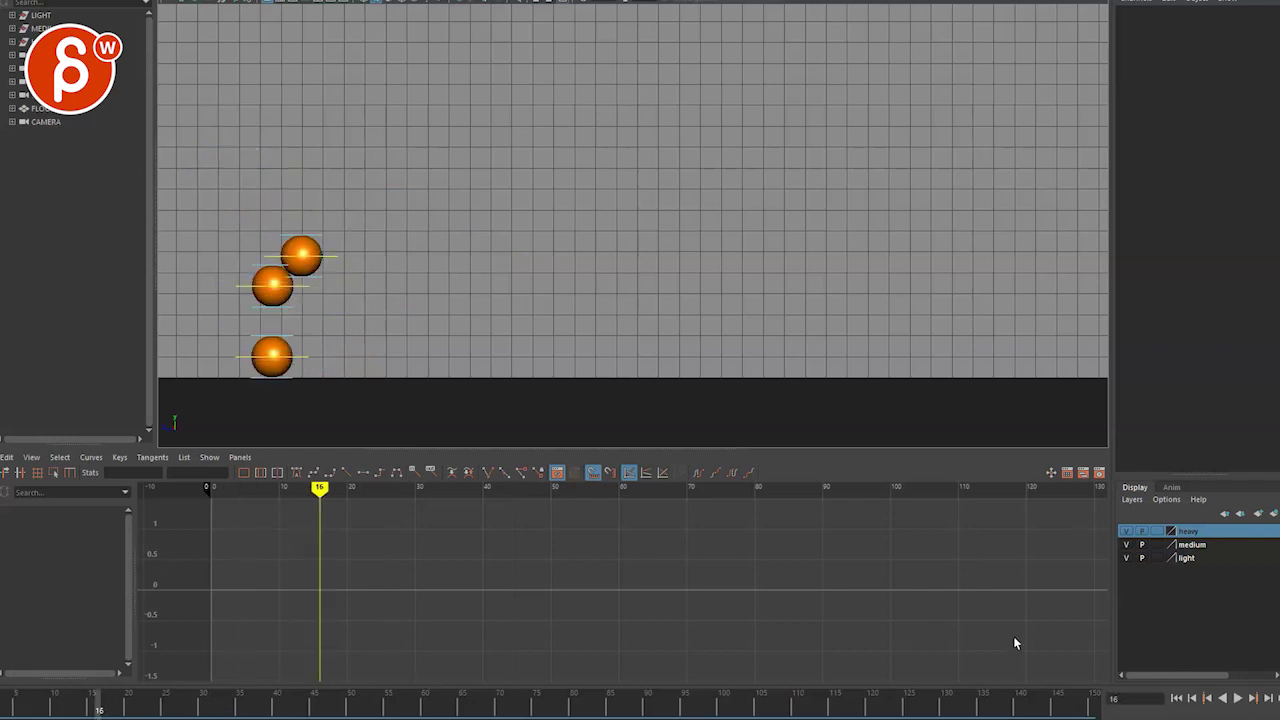
pyautogui.click(1139, 533)
pyautogui.click(1135, 546)
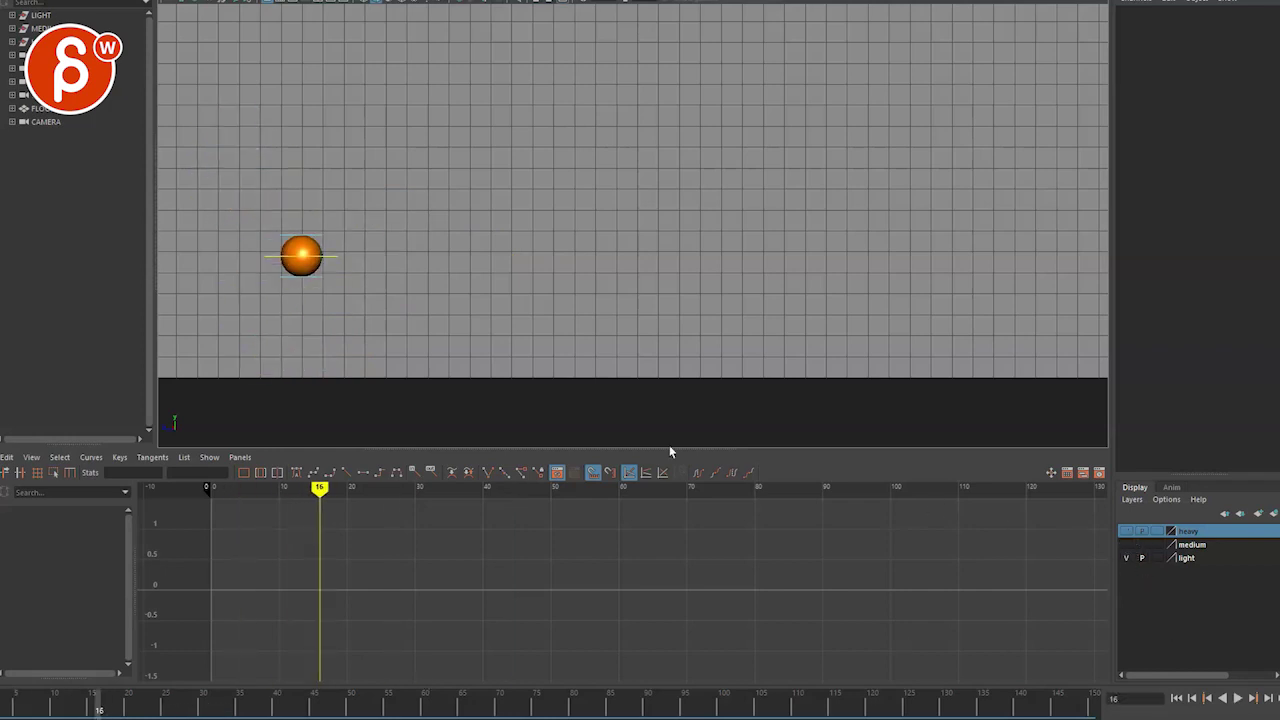
pyautogui.click(333, 254)
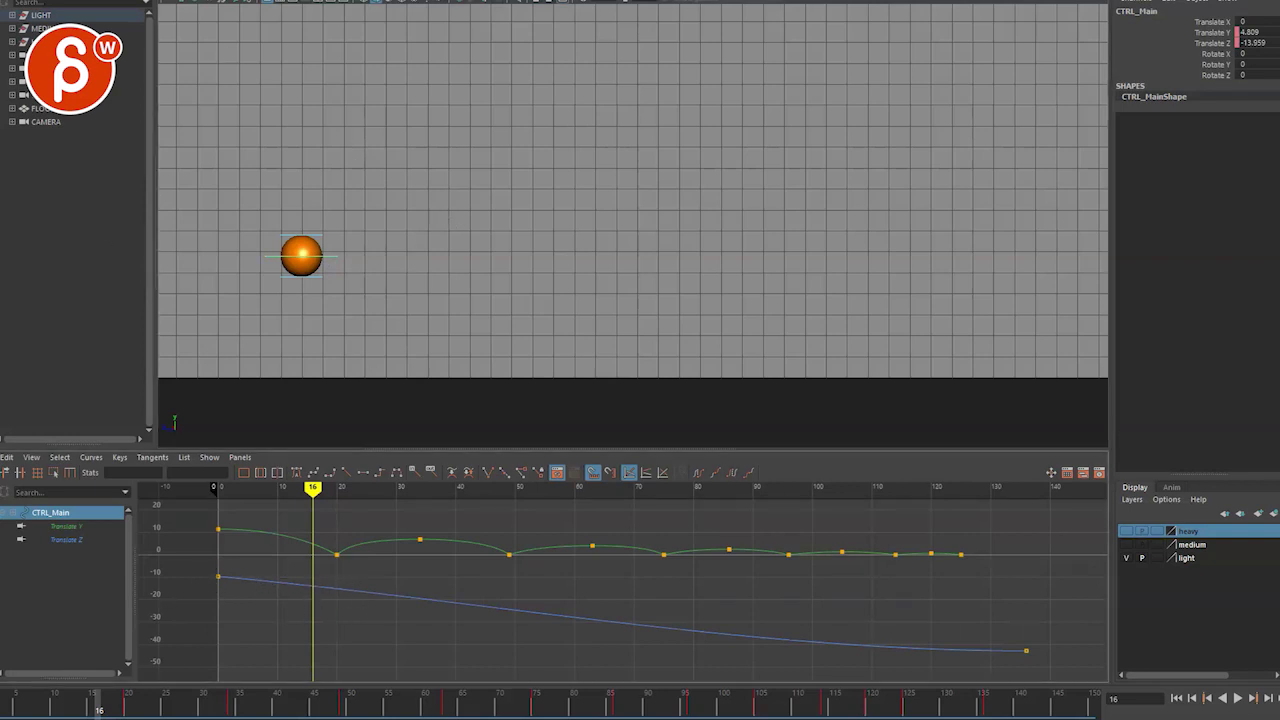
pyautogui.press('space')
# Make the top-left pane the Outliner and the top-right an orthographic camera, scrubbing to frame 150.
pyautogui.click(185, 2)
pyautogui.moveTo(214, 51)
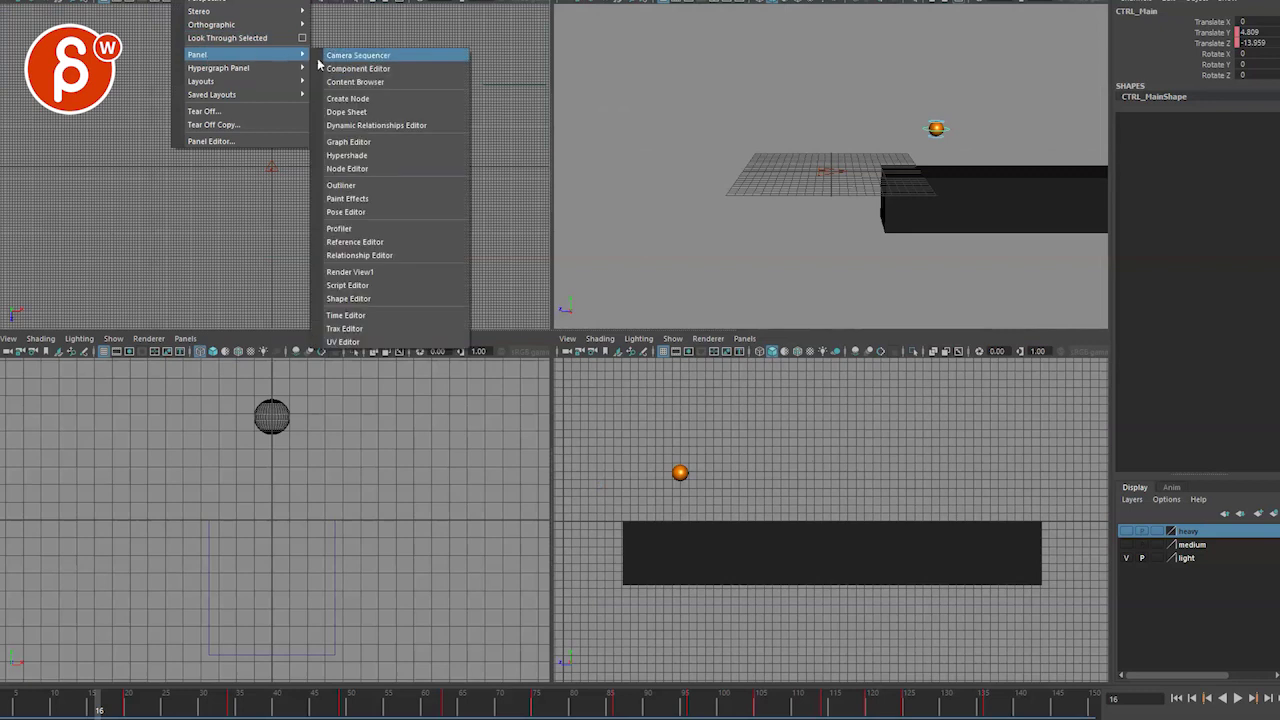
pyautogui.click(370, 194)
pyautogui.click(744, 2)
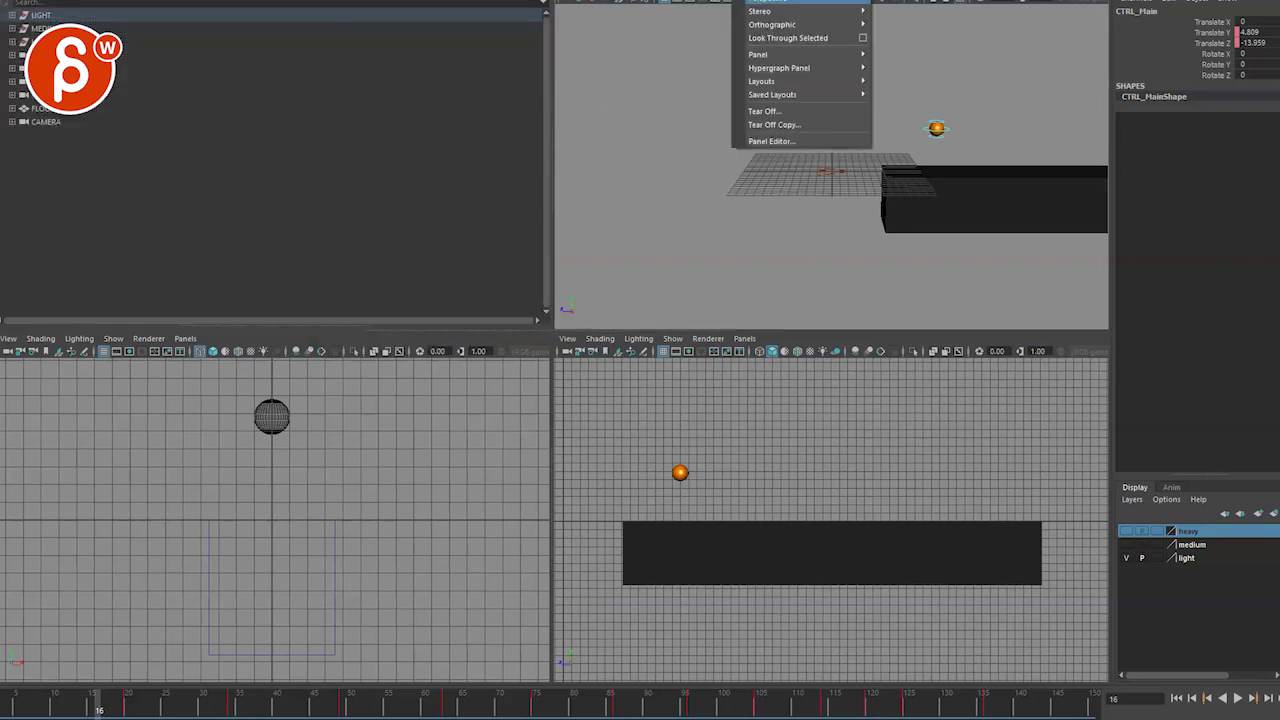
pyautogui.moveTo(780, 1)
pyautogui.moveTo(800, 24)
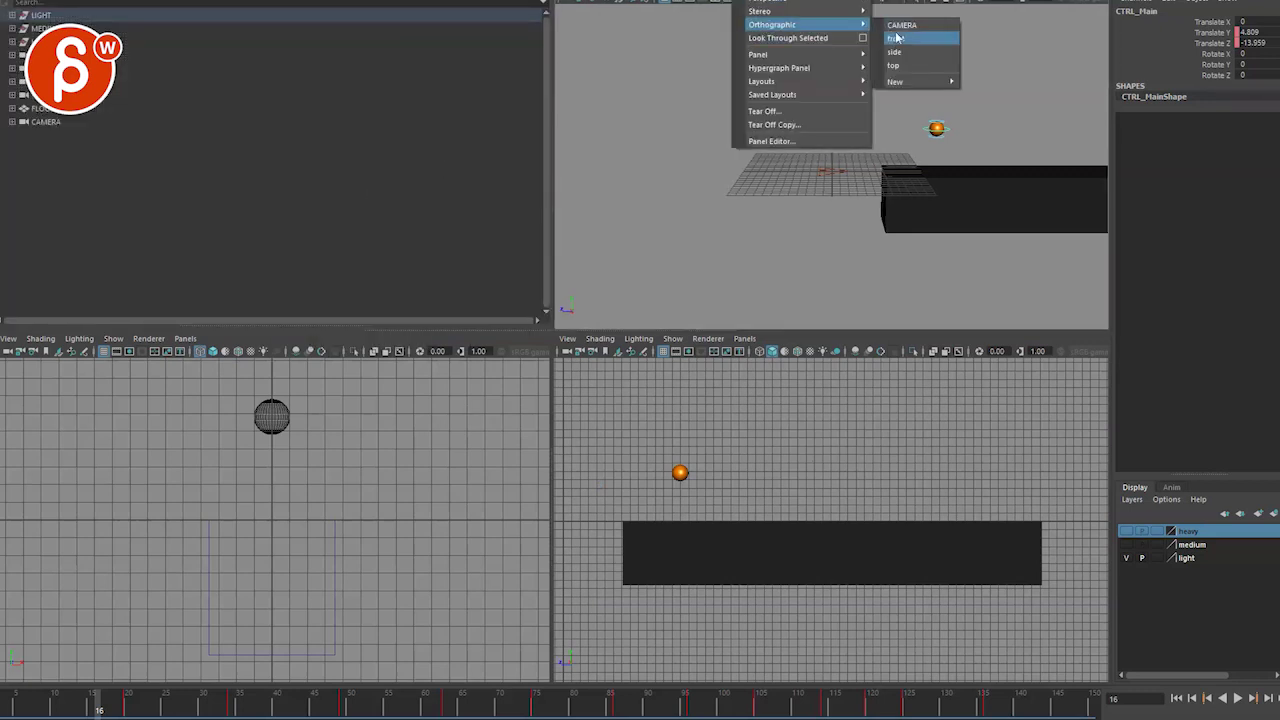
pyautogui.click(933, 68)
pyautogui.scroll(10, 730, 180)
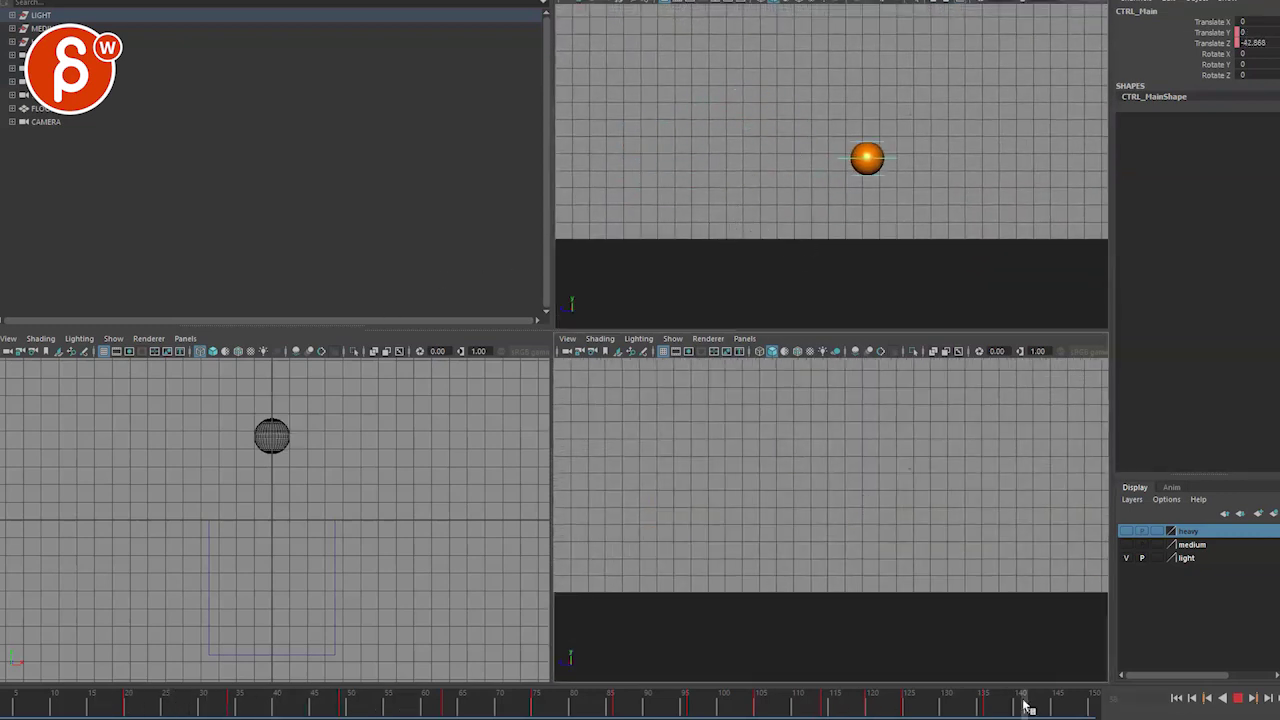
pyautogui.keyDown('alt'); pyautogui.moveTo(877, 314); pyautogui.dragTo(714, 266, button='middle'); pyautogui.keyUp('alt')
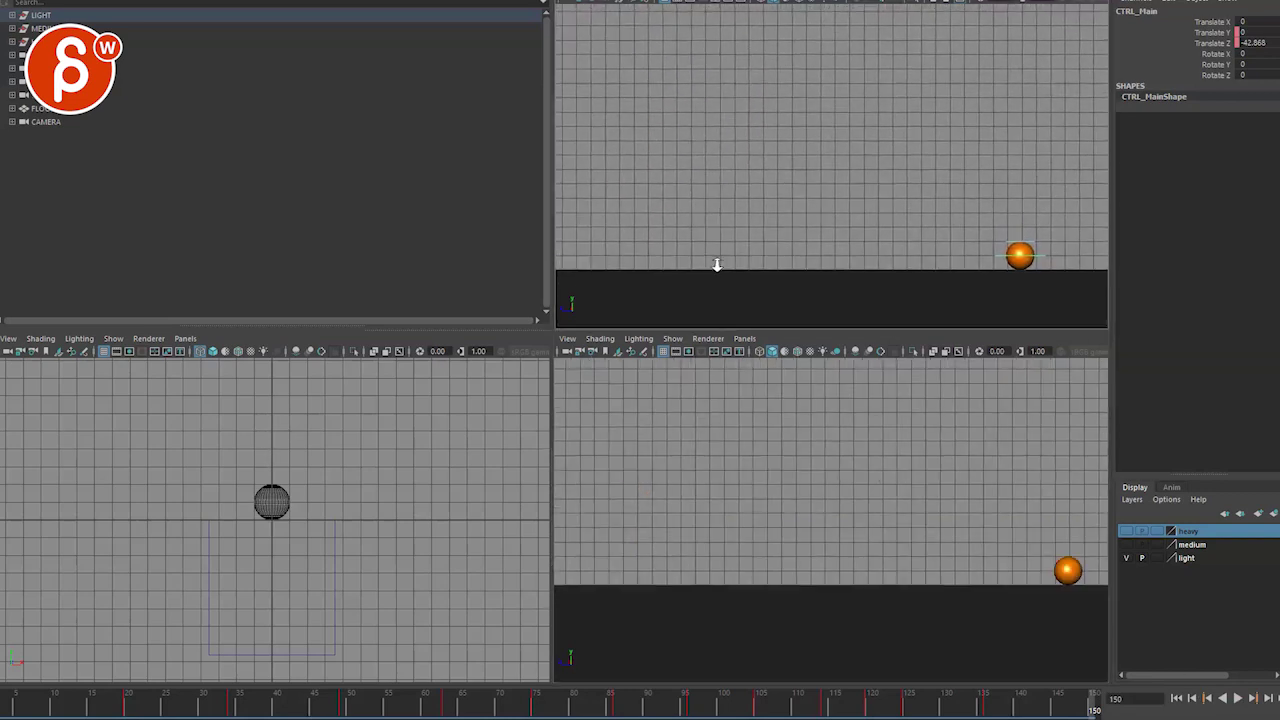
# Make the bottom-left pane the Graph Editor and the bottom-right a perspective view of the floor.
pyautogui.click(185, 339)
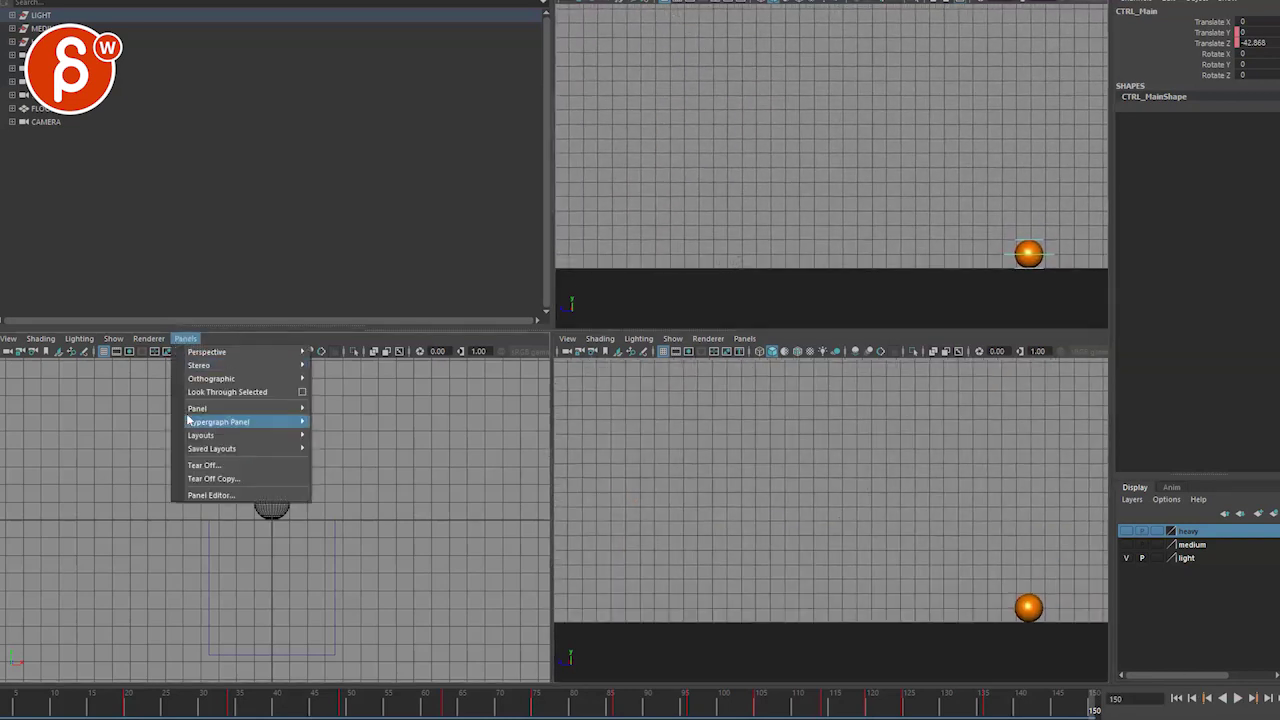
pyautogui.moveTo(230, 410)
pyautogui.click(370, 494)
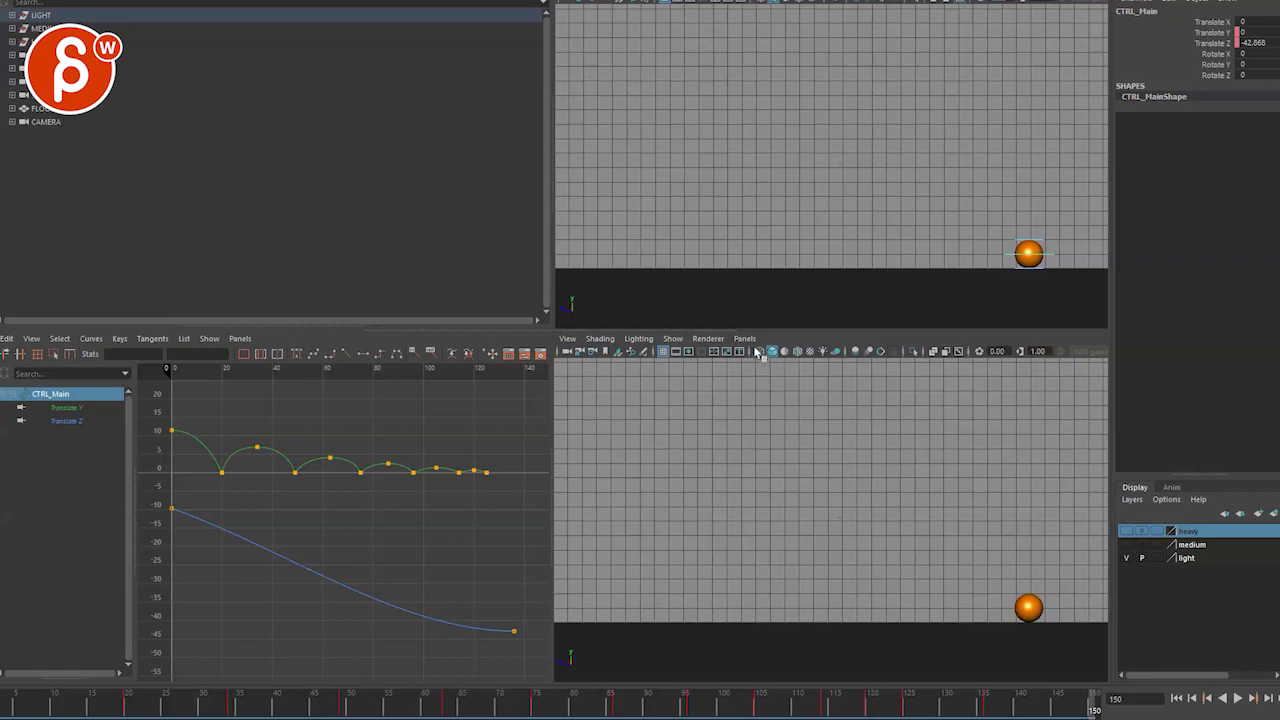
pyautogui.click(744, 338)
pyautogui.moveTo(762, 350)
pyautogui.click(902, 352)
pyautogui.keyDown('alt'); pyautogui.moveTo(879, 606); pyautogui.dragTo(616, 570); pyautogui.keyUp('alt')
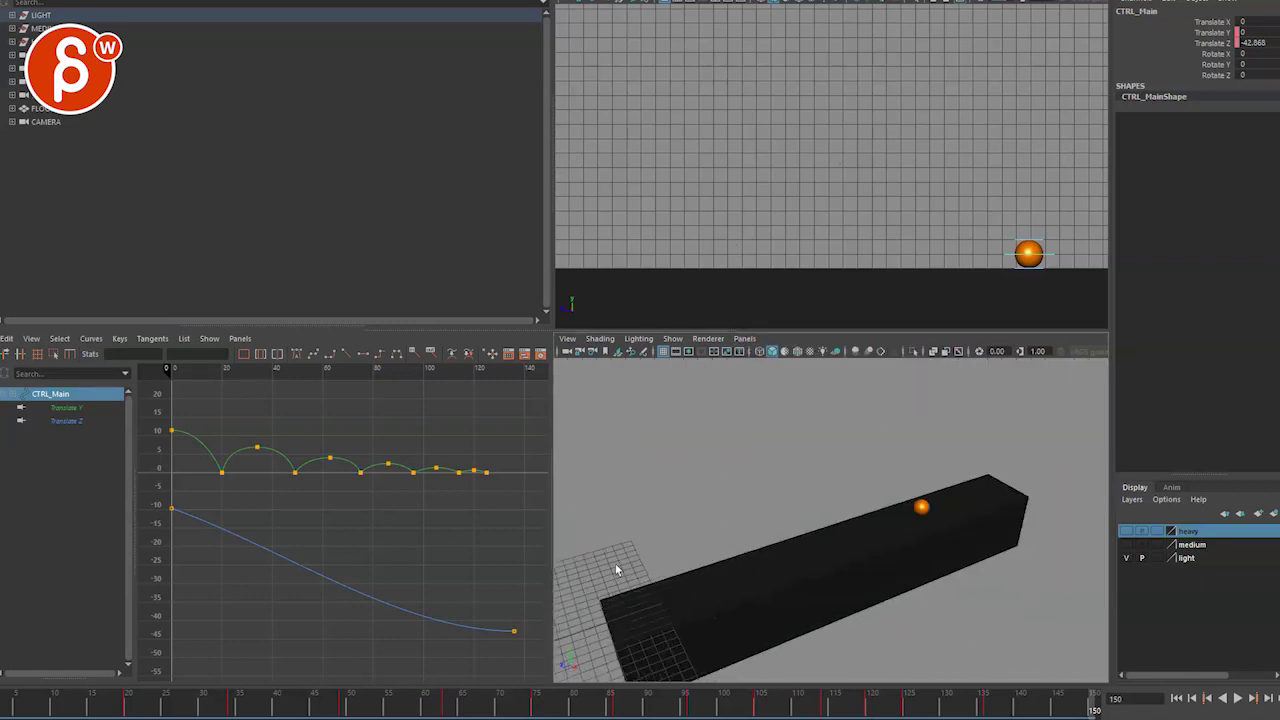
# Frame only the Translate Y curve, return to frame 0, and enlarge the orthographic view.
pyautogui.click(94, 408)
pyautogui.press('f')
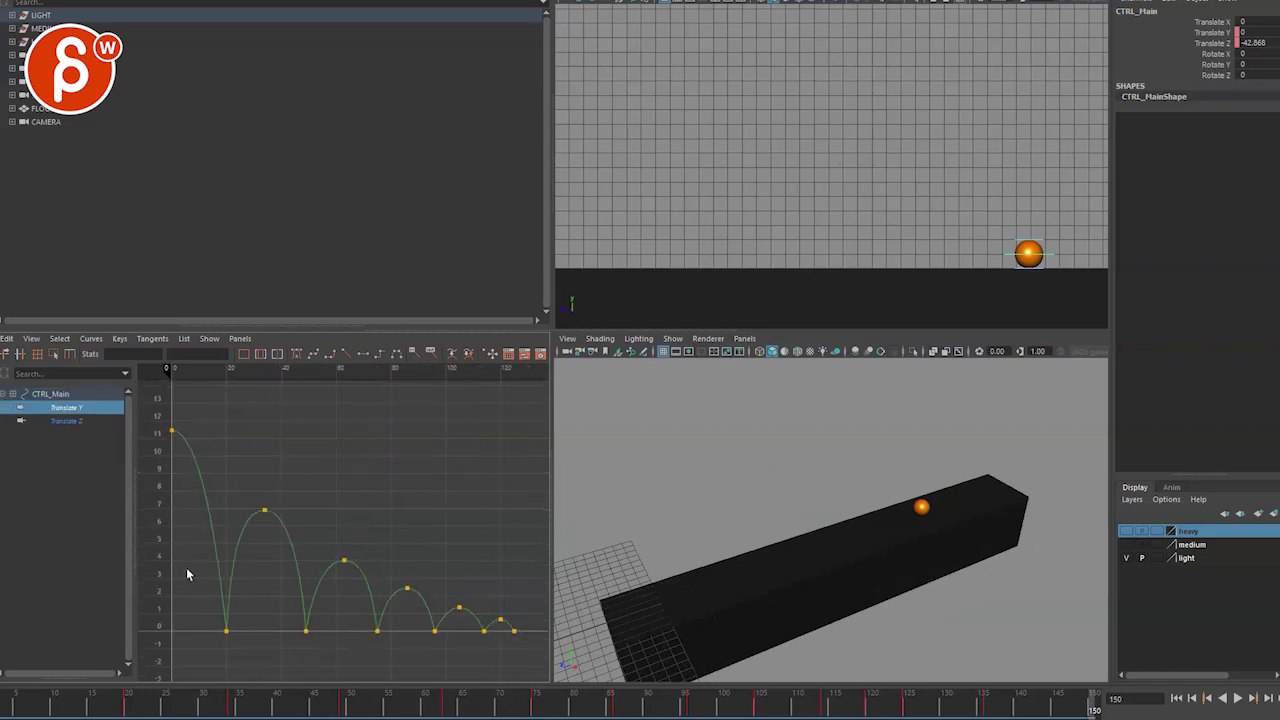
pyautogui.click(8, 706)
pyautogui.press('space')
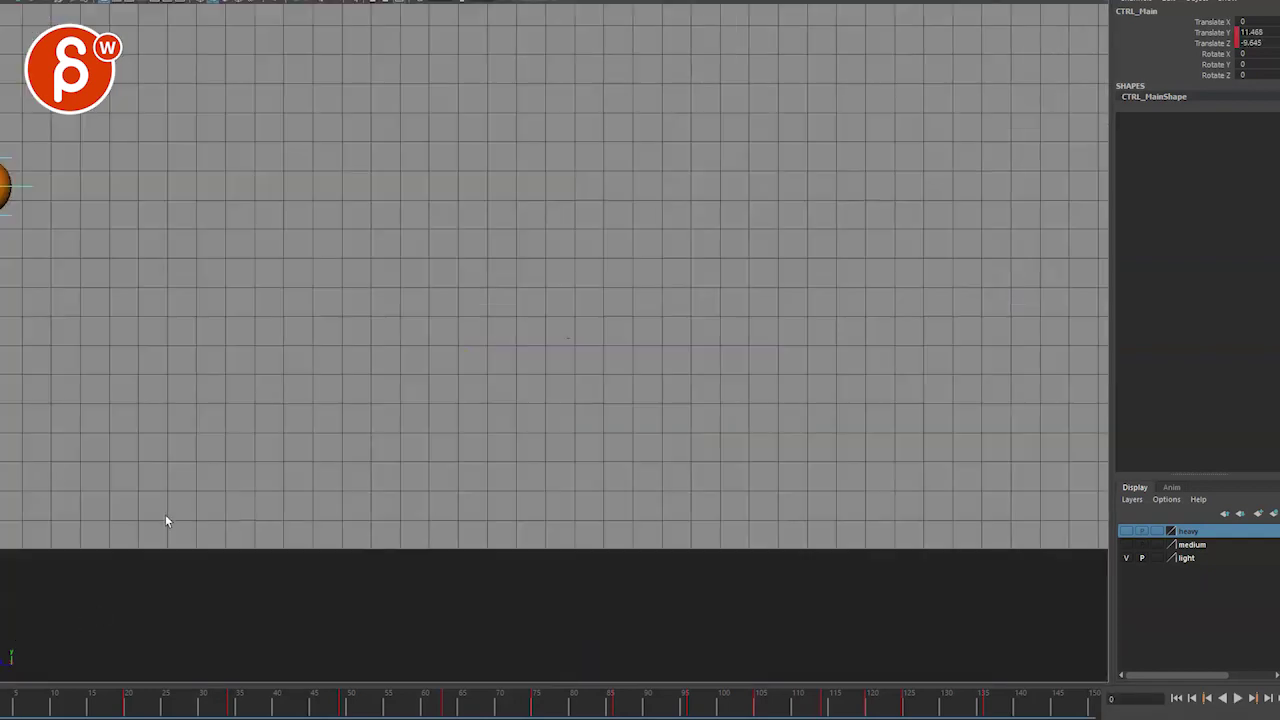
# Play the bounce twice in the enlarged orthographic view, scrub through it, and restore four panes.
pyautogui.hotkey('alt', 'v')
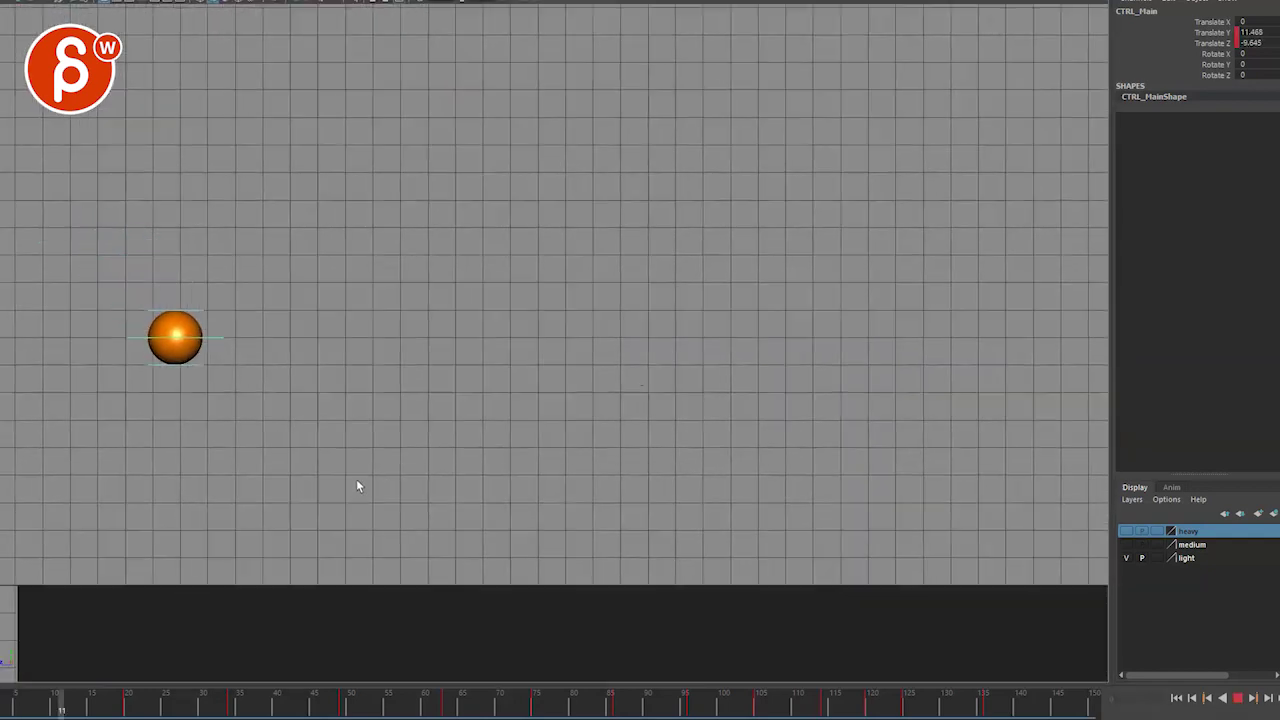
pyautogui.hotkey('alt', 'v')
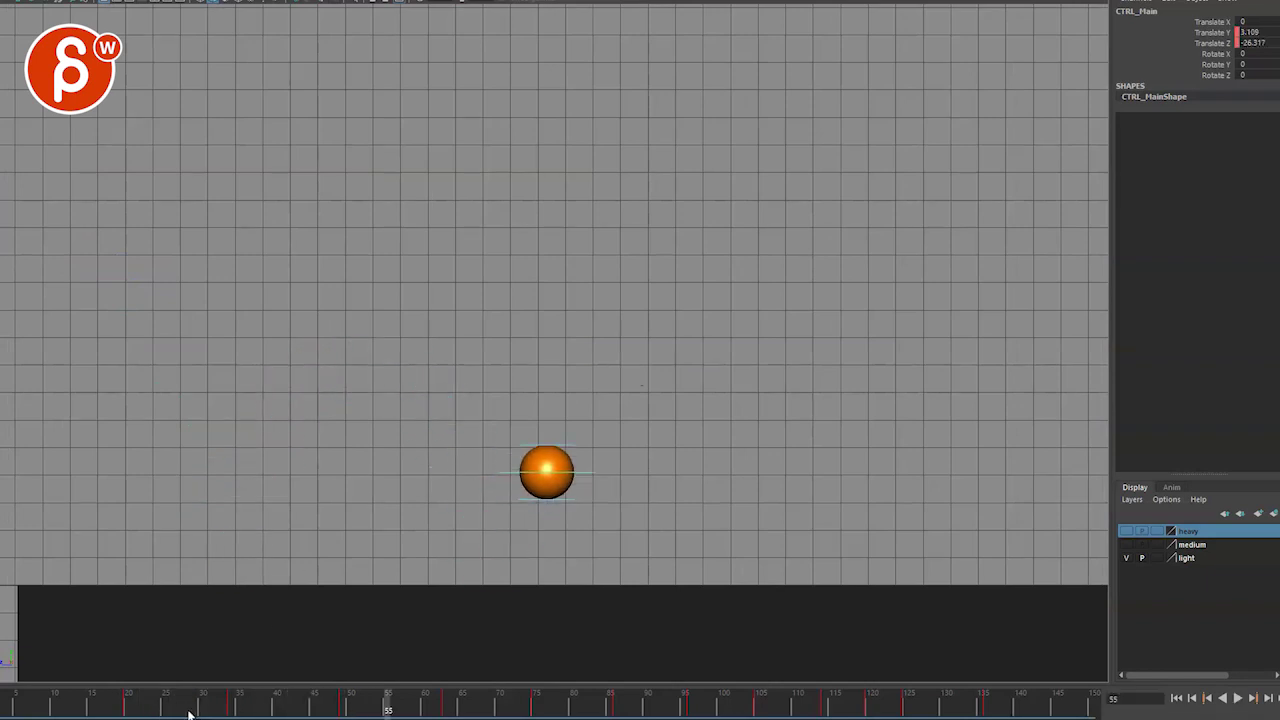
pyautogui.hotkey('alt', 'v')
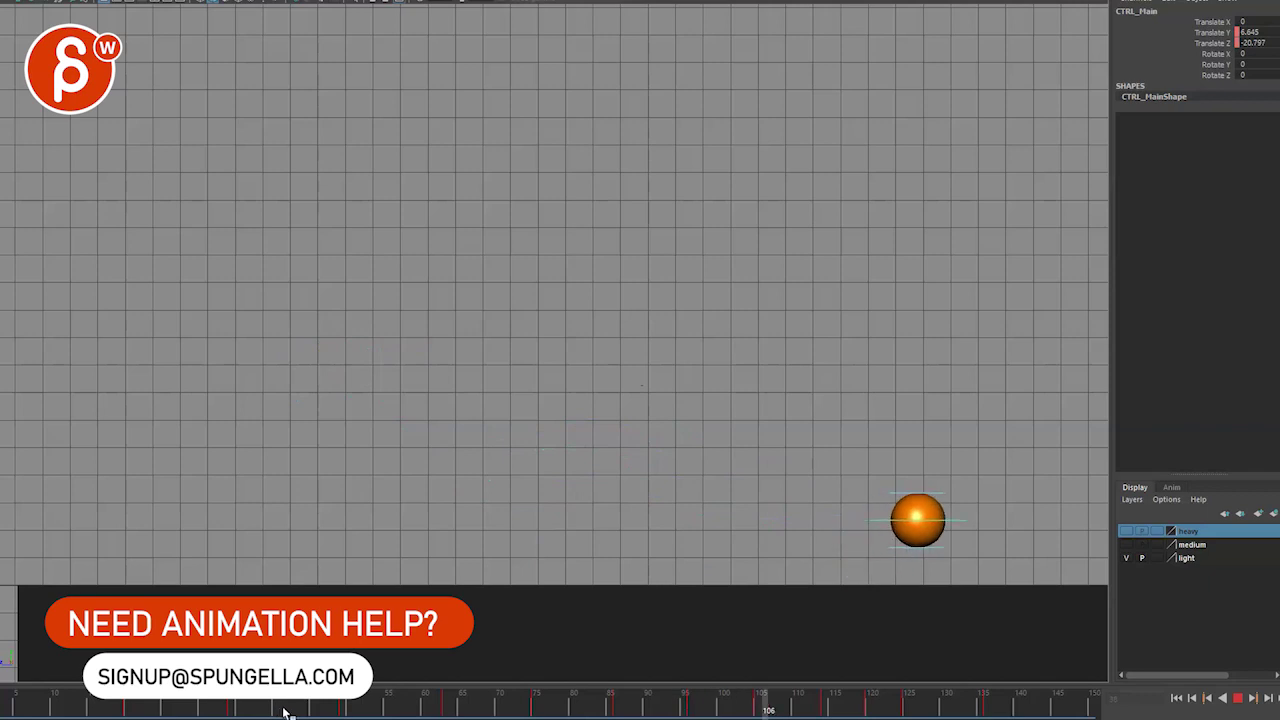
pyautogui.hotkey('alt', 'v')
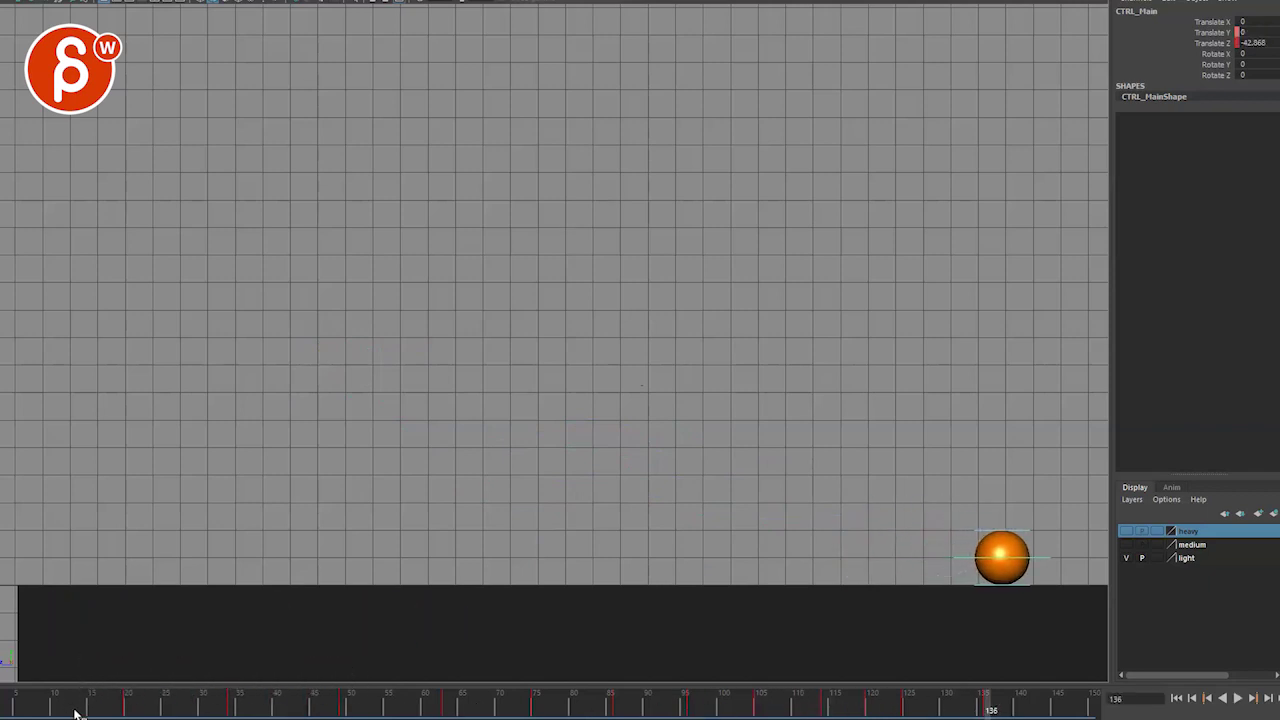
pyautogui.moveTo(75, 712); pyautogui.dragTo(321, 708)
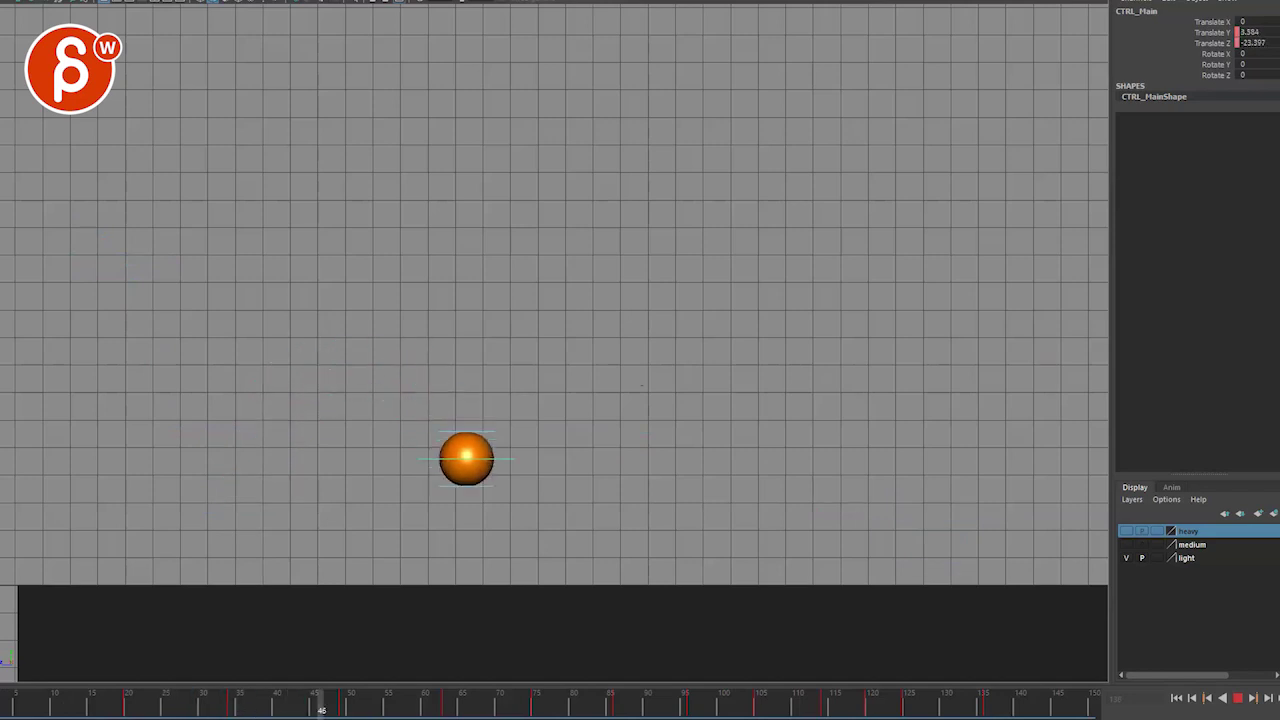
pyautogui.press('space')
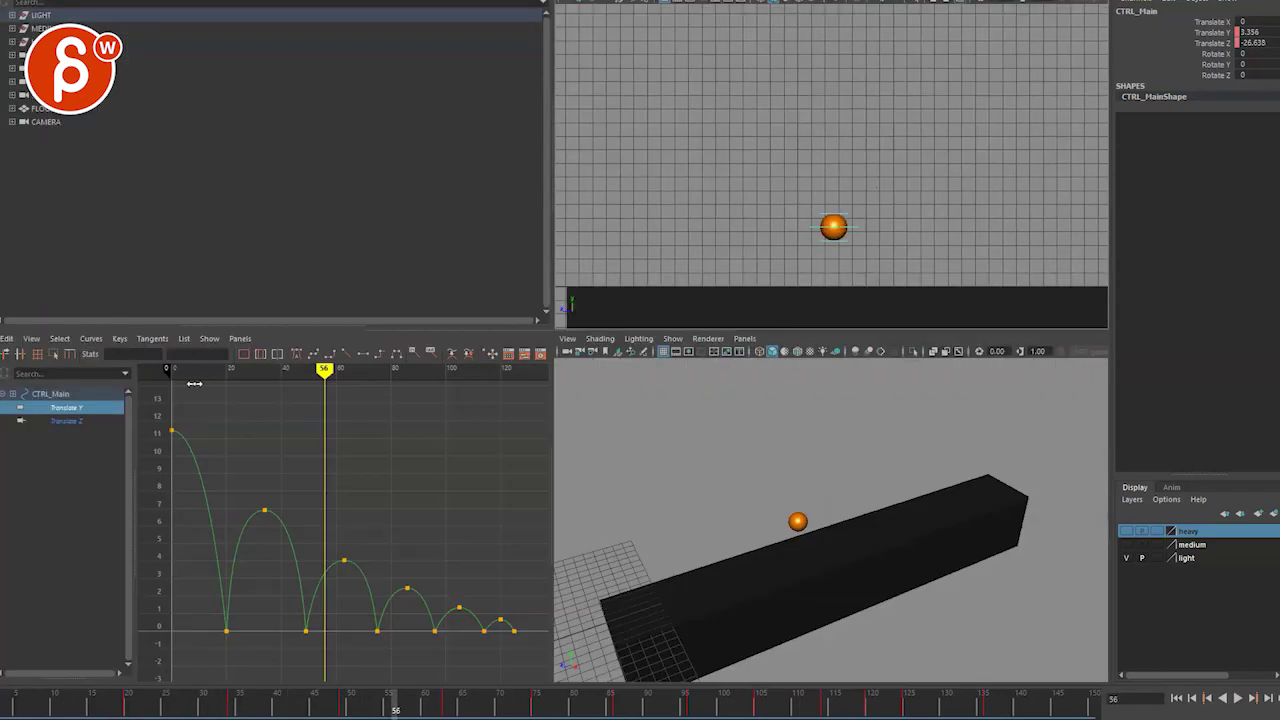
# Frame the middle bounce keys on Translate Y and scrub to frame 19, the first contact.
pyautogui.moveTo(215, 652); pyautogui.dragTo(420, 440)
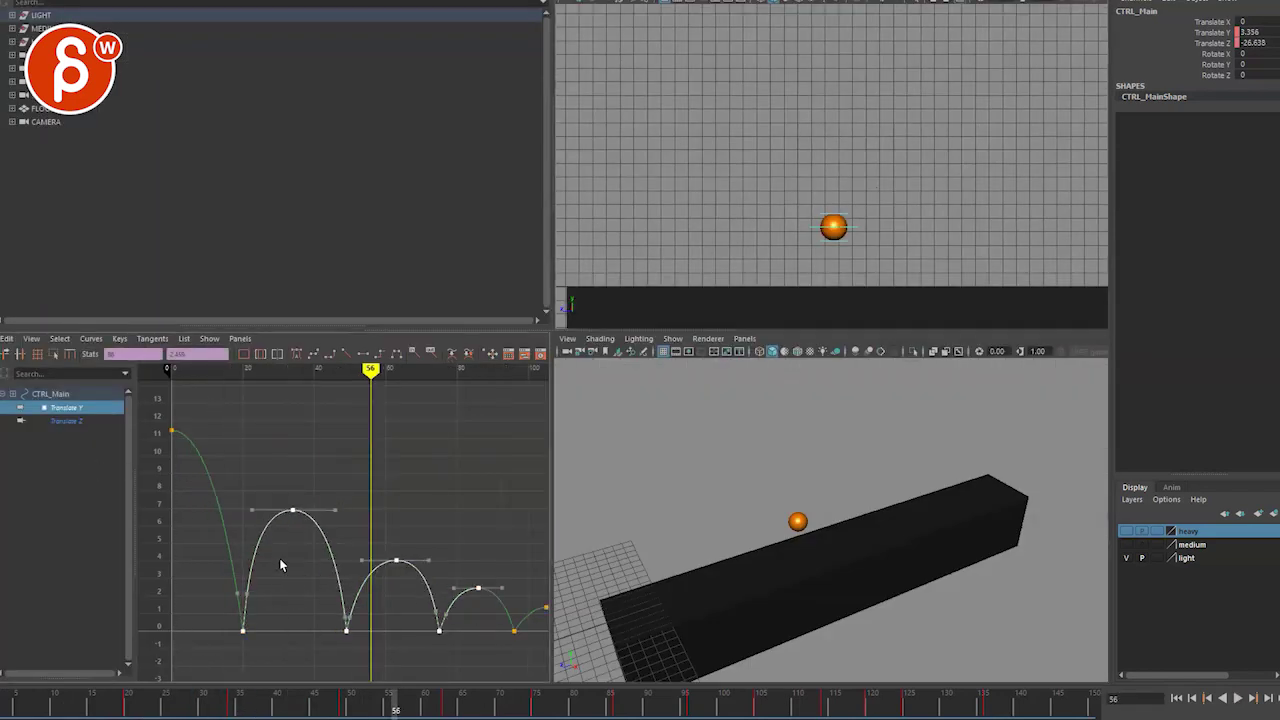
pyautogui.press('f')
pyautogui.click(292, 637)
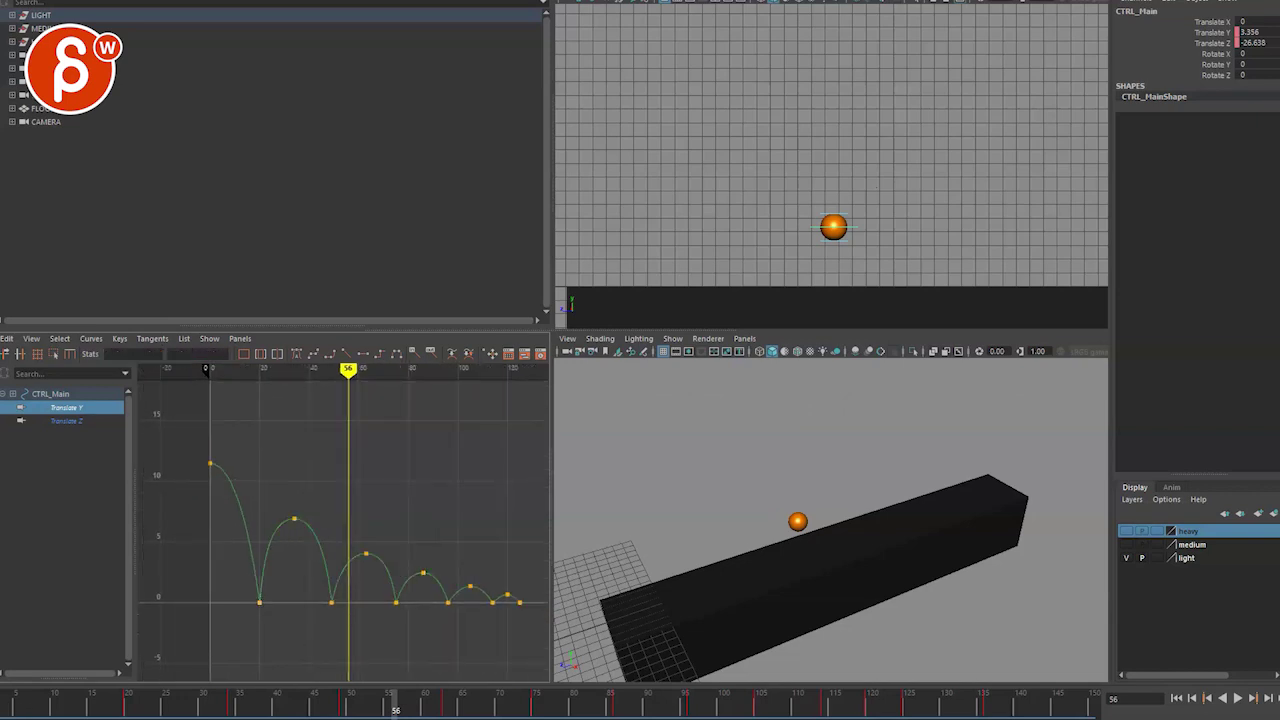
pyautogui.moveTo(22, 708); pyautogui.dragTo(122, 712)
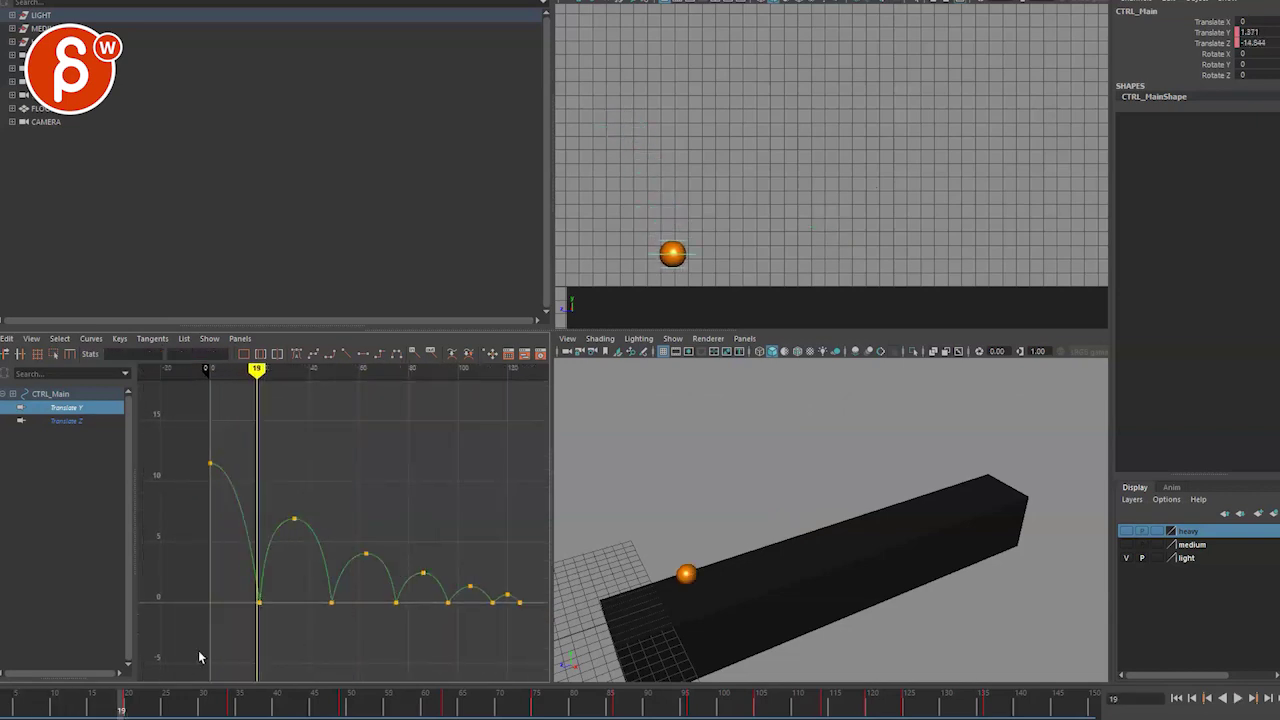
# Shift the bounce keys after the first drop progressively earlier, tightening the final bounces.
pyautogui.moveTo(510, 620); pyautogui.dragTo(251, 371)
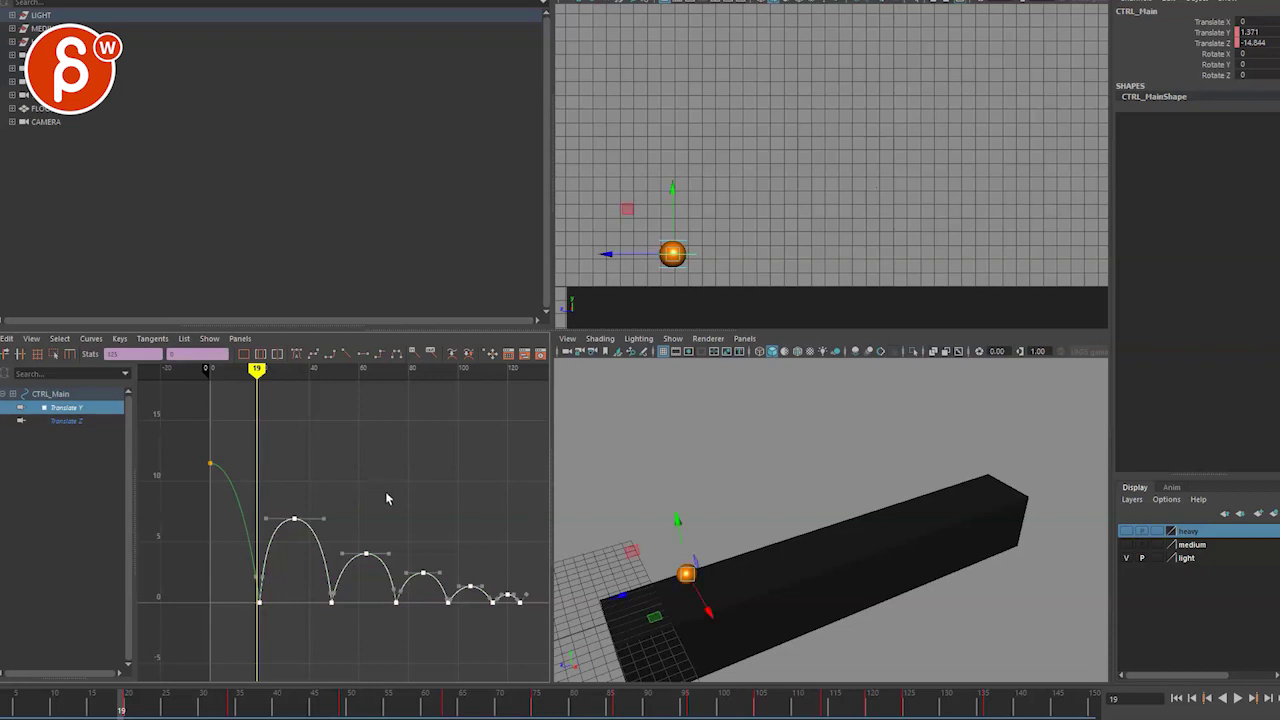
pyautogui.moveTo(385, 491); pyautogui.dragTo(333, 535, button='middle')
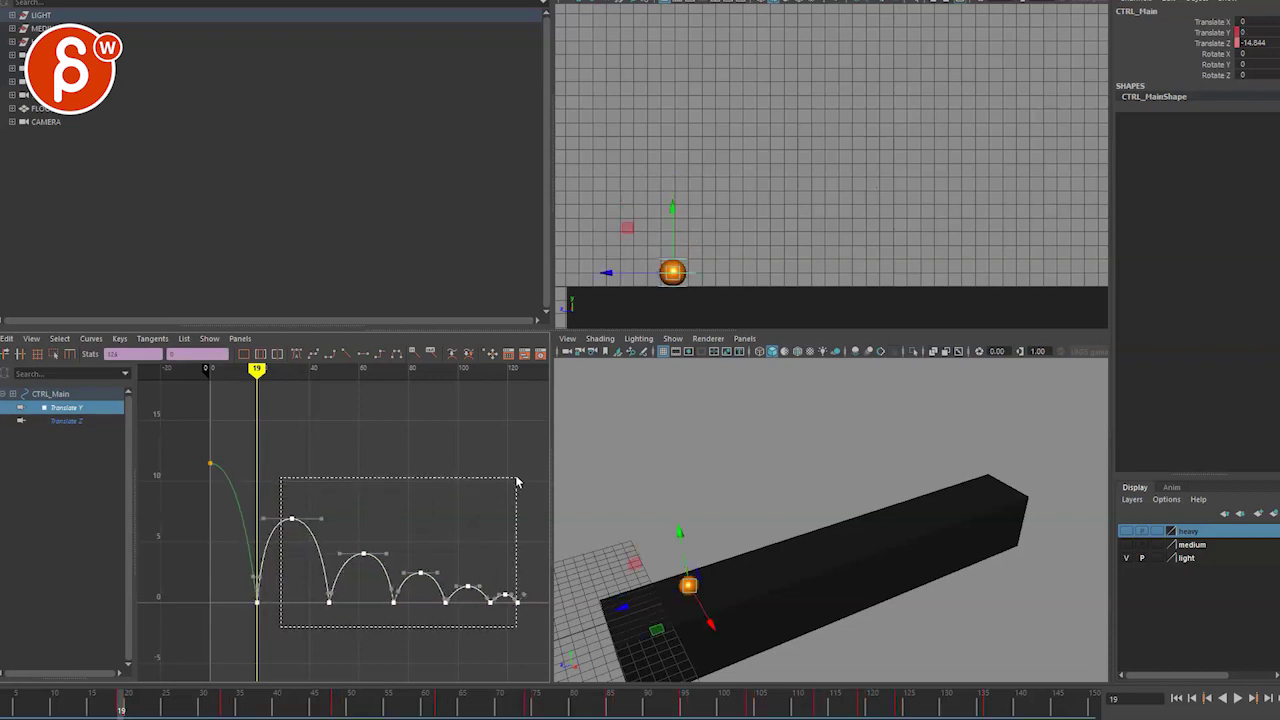
pyautogui.moveTo(493, 486); pyautogui.dragTo(401, 557, button='middle')
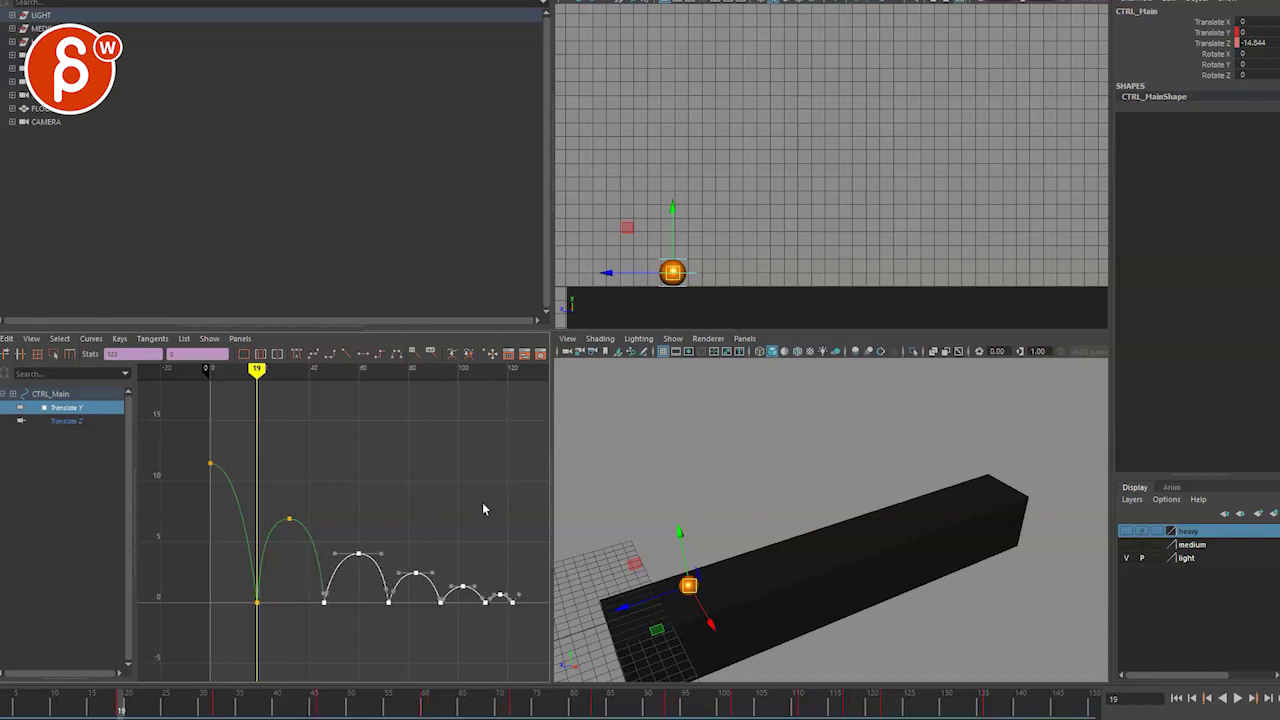
pyautogui.moveTo(483, 510); pyautogui.dragTo(457, 505, button='middle')
pyautogui.moveTo(326, 634); pyautogui.dragTo(540, 510)
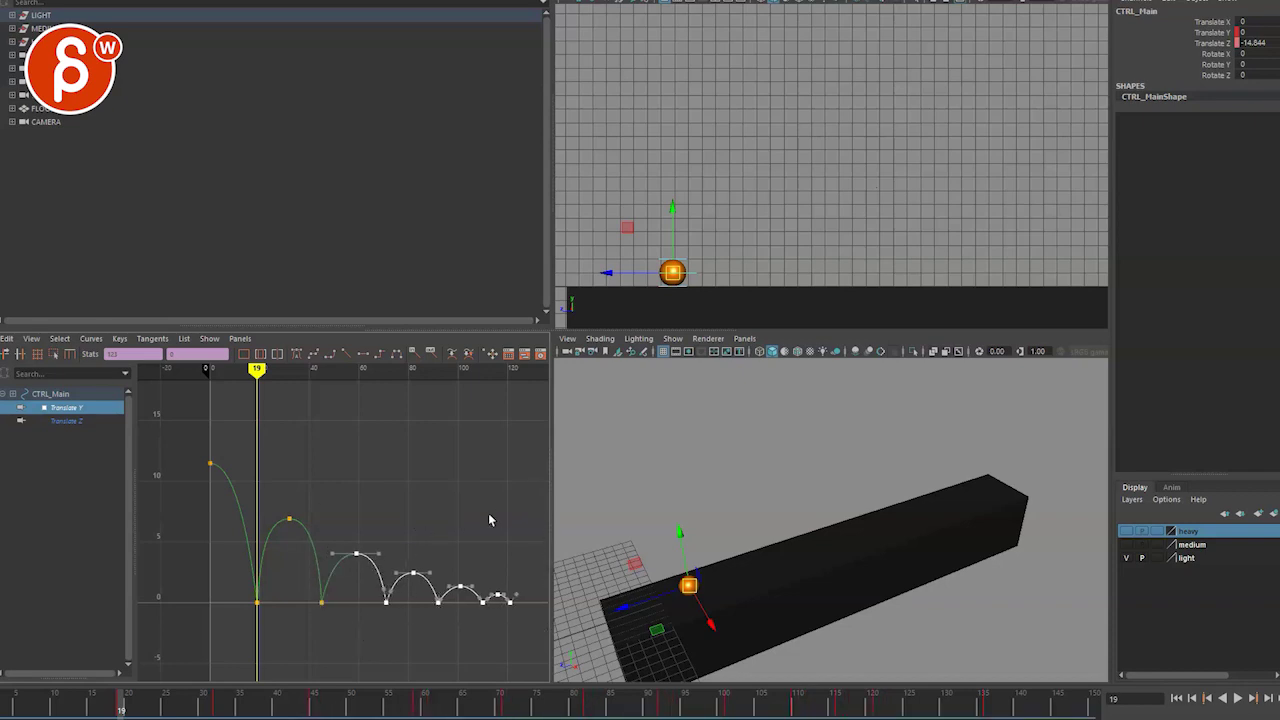
pyautogui.moveTo(480, 526); pyautogui.dragTo(462, 549, button='middle')
pyautogui.moveTo(528, 628); pyautogui.dragTo(366, 535)
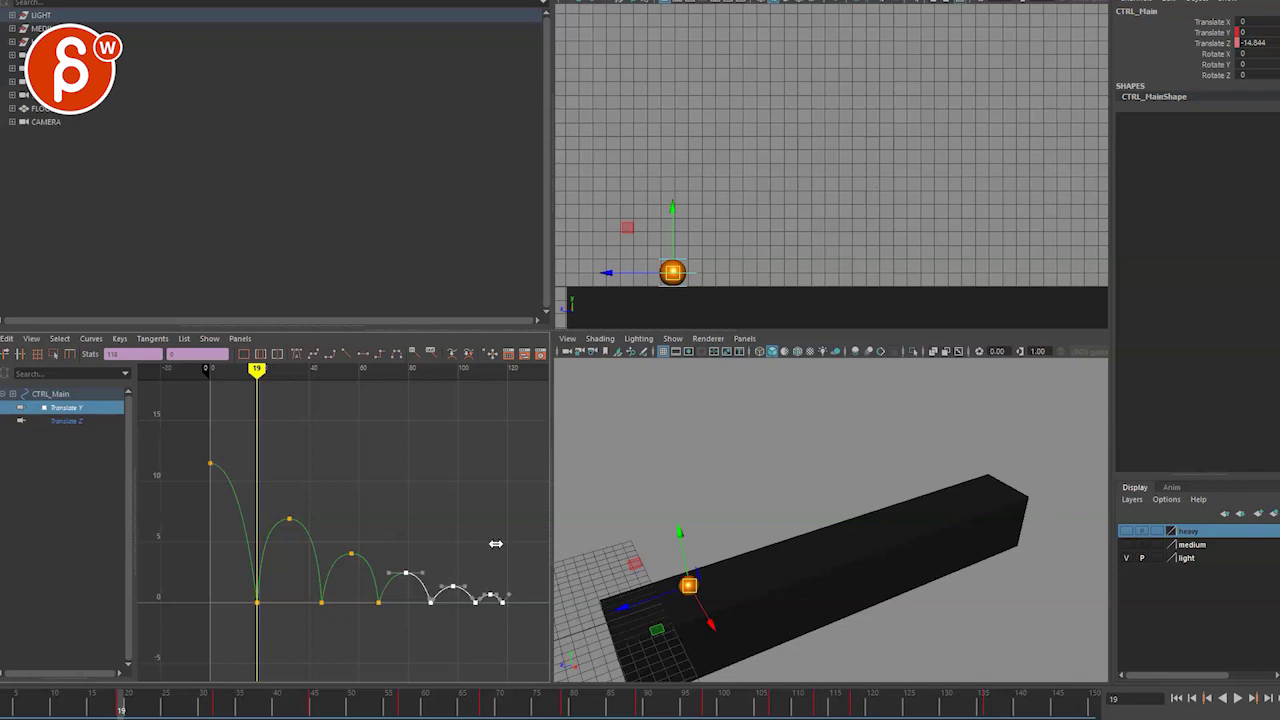
pyautogui.moveTo(495, 543); pyautogui.dragTo(500, 551, button='middle')
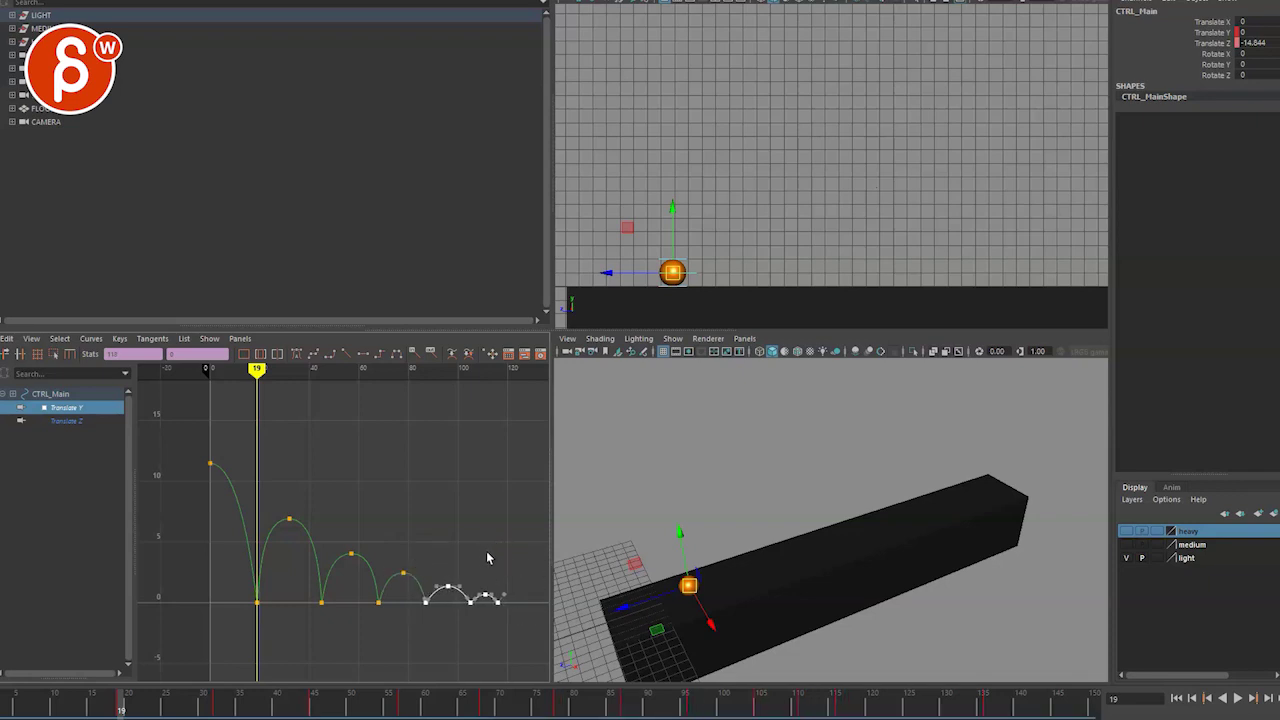
pyautogui.moveTo(503, 557); pyautogui.dragTo(508, 578, button='middle')
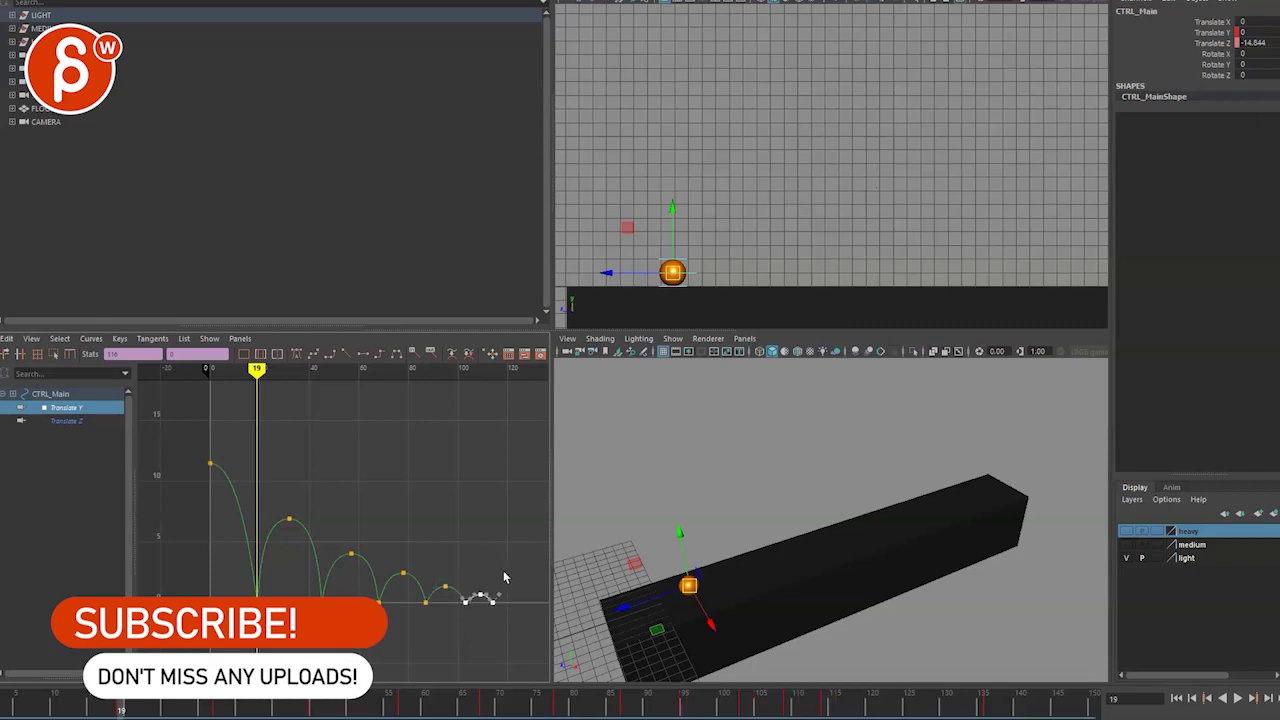
pyautogui.scroll(5, 393, 641)
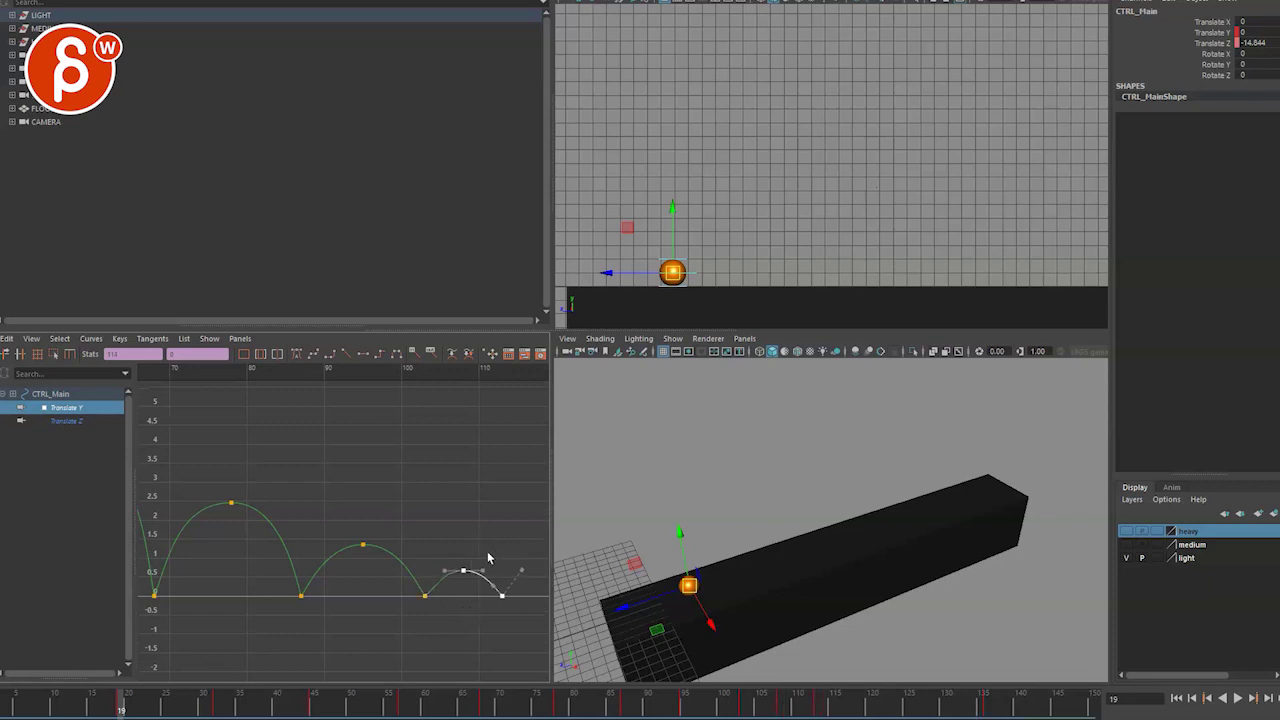
# Move the final settle key from frame 114 to 111 and the last bounce two frames earlier.
pyautogui.click(494, 596)
pyautogui.moveTo(512, 580); pyautogui.dragTo(504, 580, button='middle')
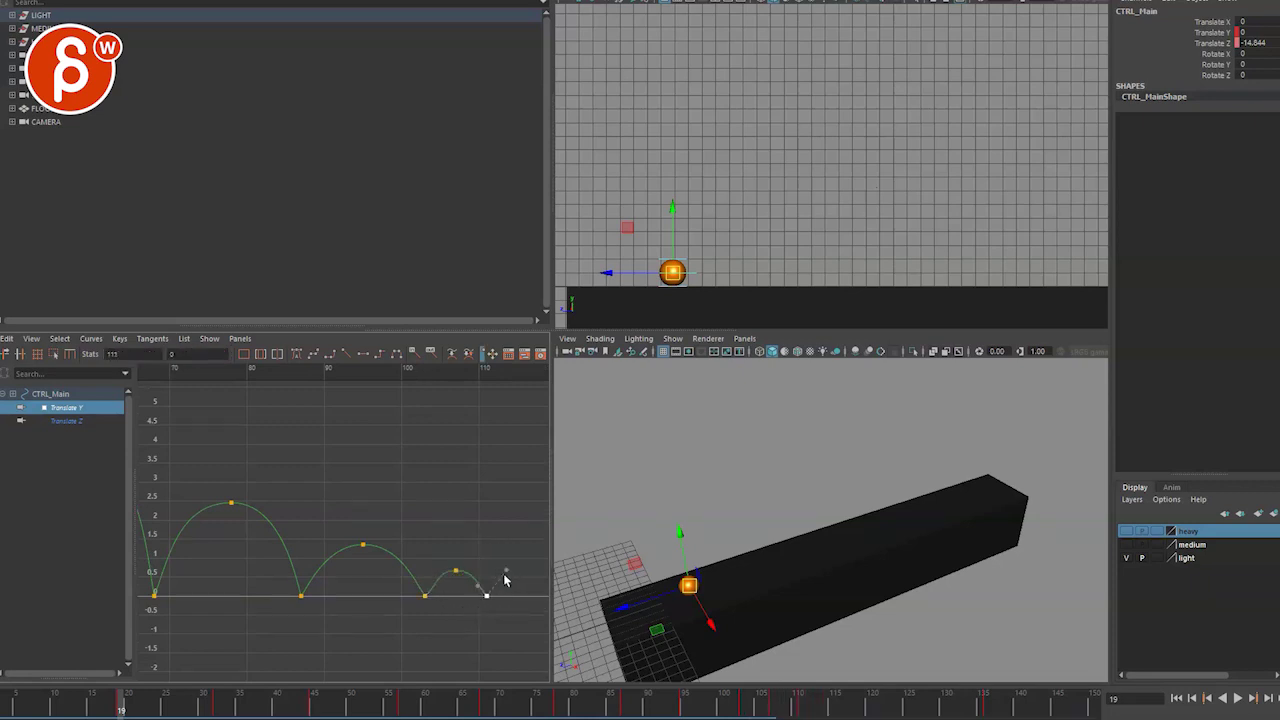
pyautogui.moveTo(376, 621); pyautogui.dragTo(533, 536)
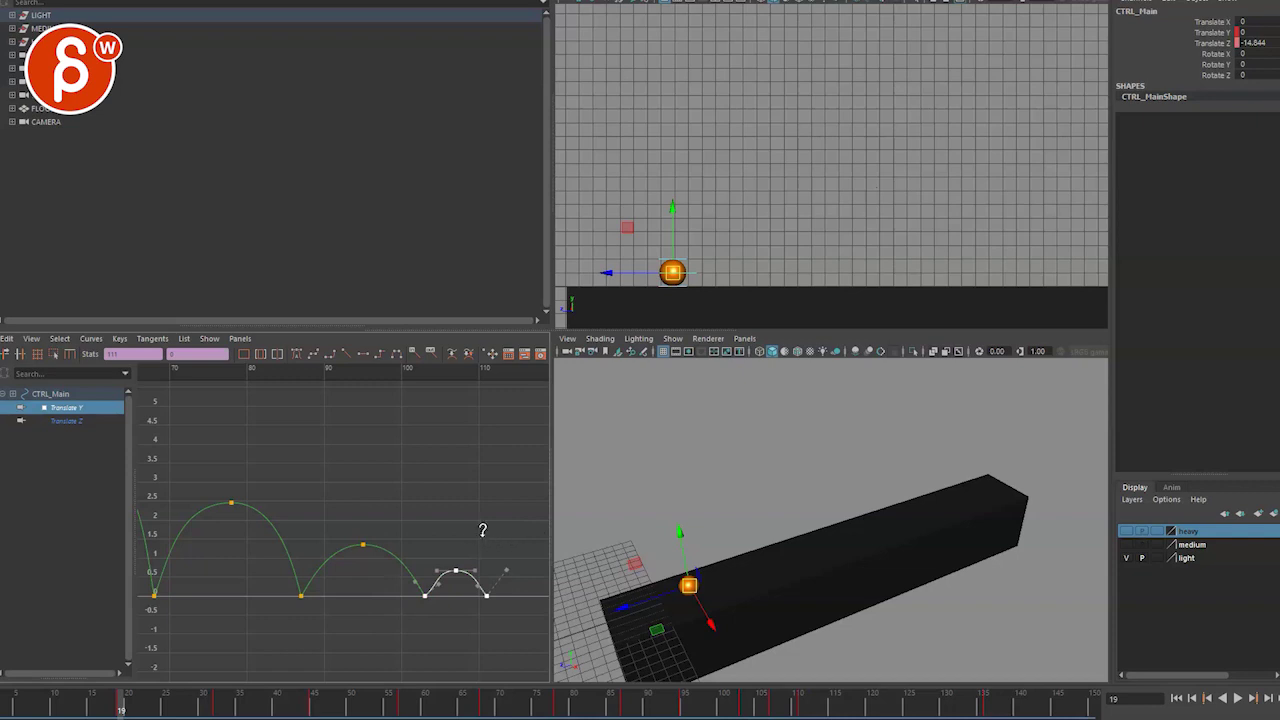
pyautogui.moveTo(507, 543); pyautogui.dragTo(499, 543, button='middle')
pyautogui.moveTo(325, 612); pyautogui.dragTo(480, 522)
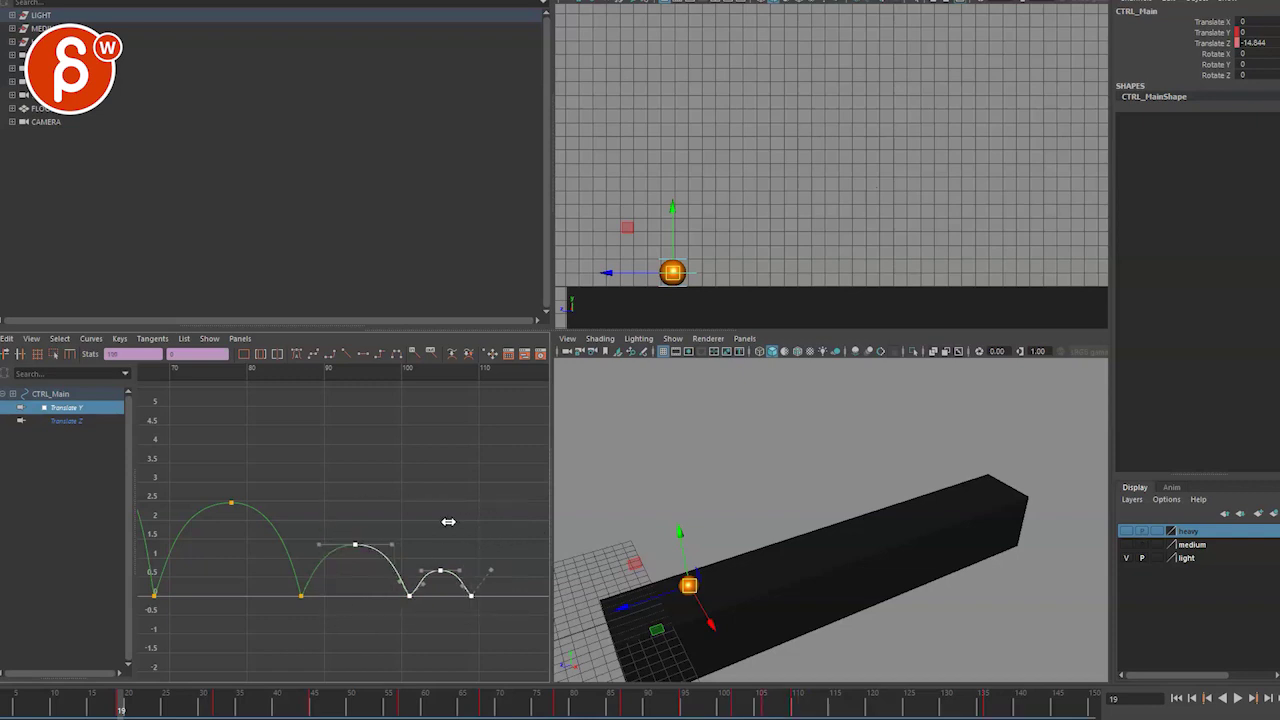
pyautogui.scroll(-6, 448, 525)
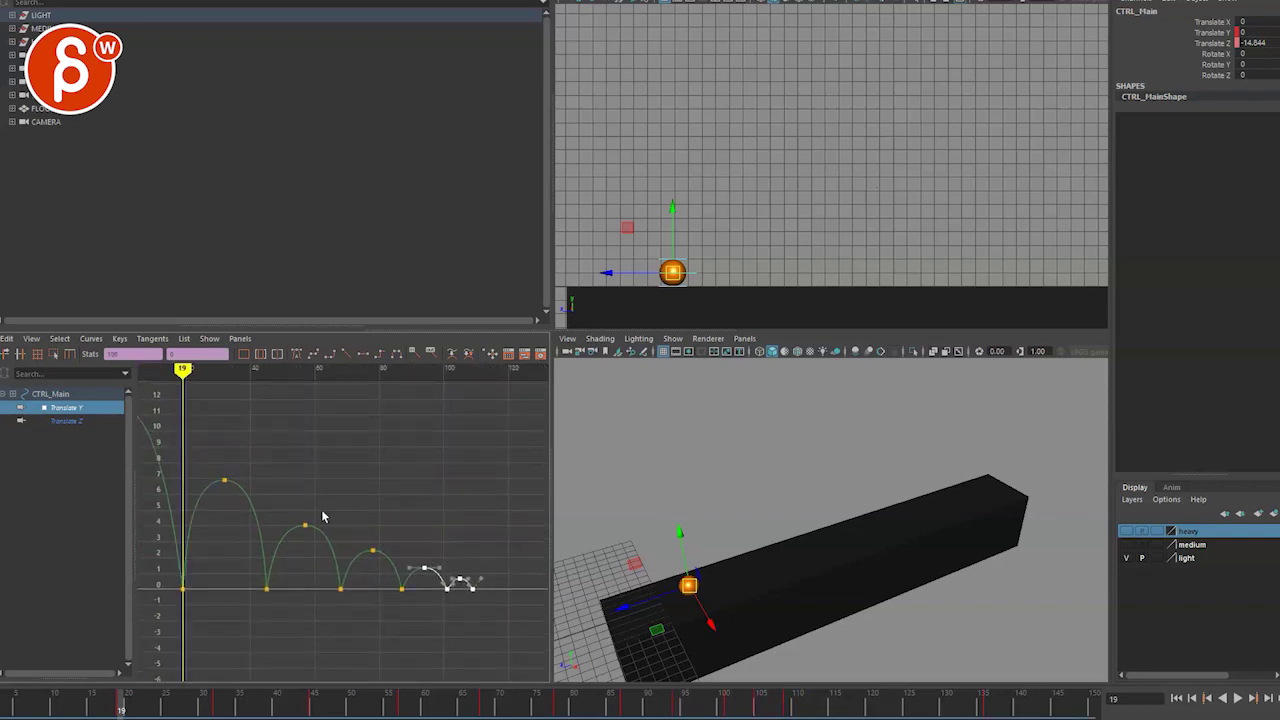
pyautogui.scroll(-2, 456, 597)
# Review playback and shift the bounce keys after the first drop earlier in time.
pyautogui.hotkey('alt', 'shift', 'v')
pyautogui.hotkey('alt', 'v')
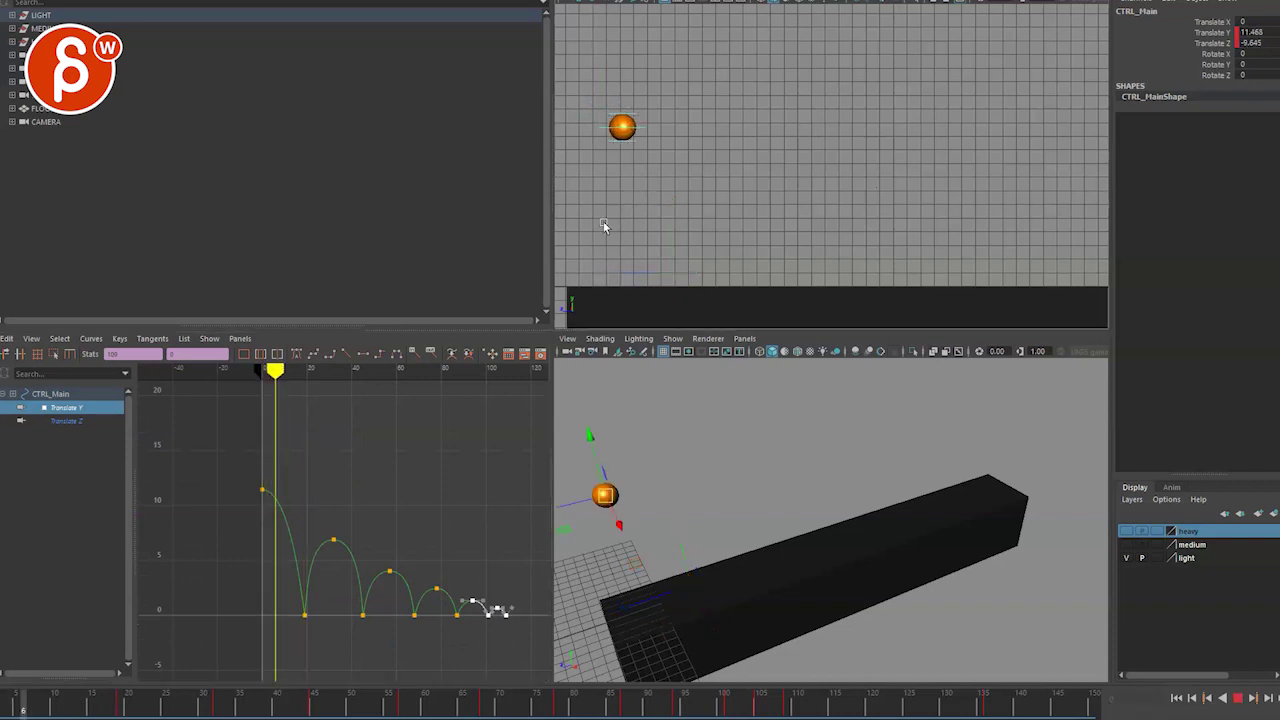
pyautogui.hotkey('alt', 'shift', 'v')
pyautogui.hotkey('alt', 'v')
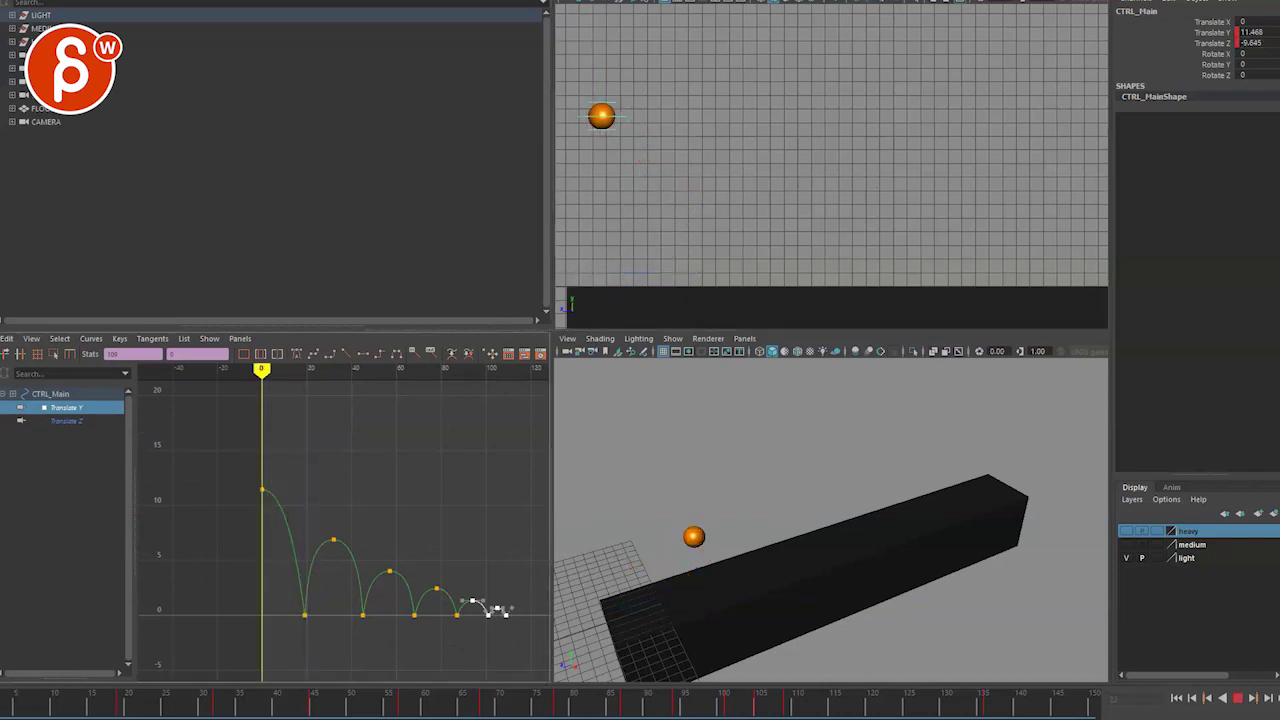
pyautogui.hotkey('alt', 'v')
pyautogui.moveTo(293, 632); pyautogui.dragTo(532, 538)
pyautogui.keyDown('alt'); pyautogui.moveTo(402, 548); pyautogui.dragTo(521, 590, button='right'); pyautogui.keyUp('alt')
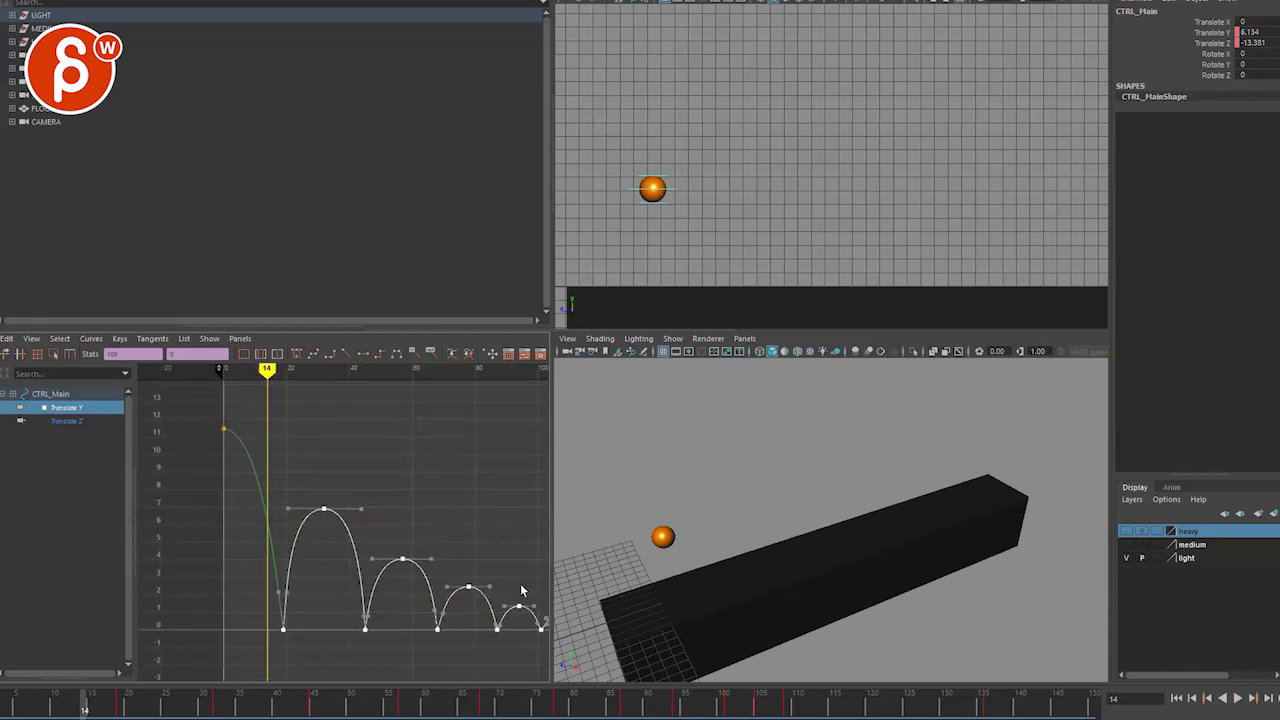
pyautogui.click(382, 576)
pyautogui.keyDown('alt'); pyautogui.moveTo(461, 656); pyautogui.dragTo(474, 632, button='right'); pyautogui.keyUp('alt')
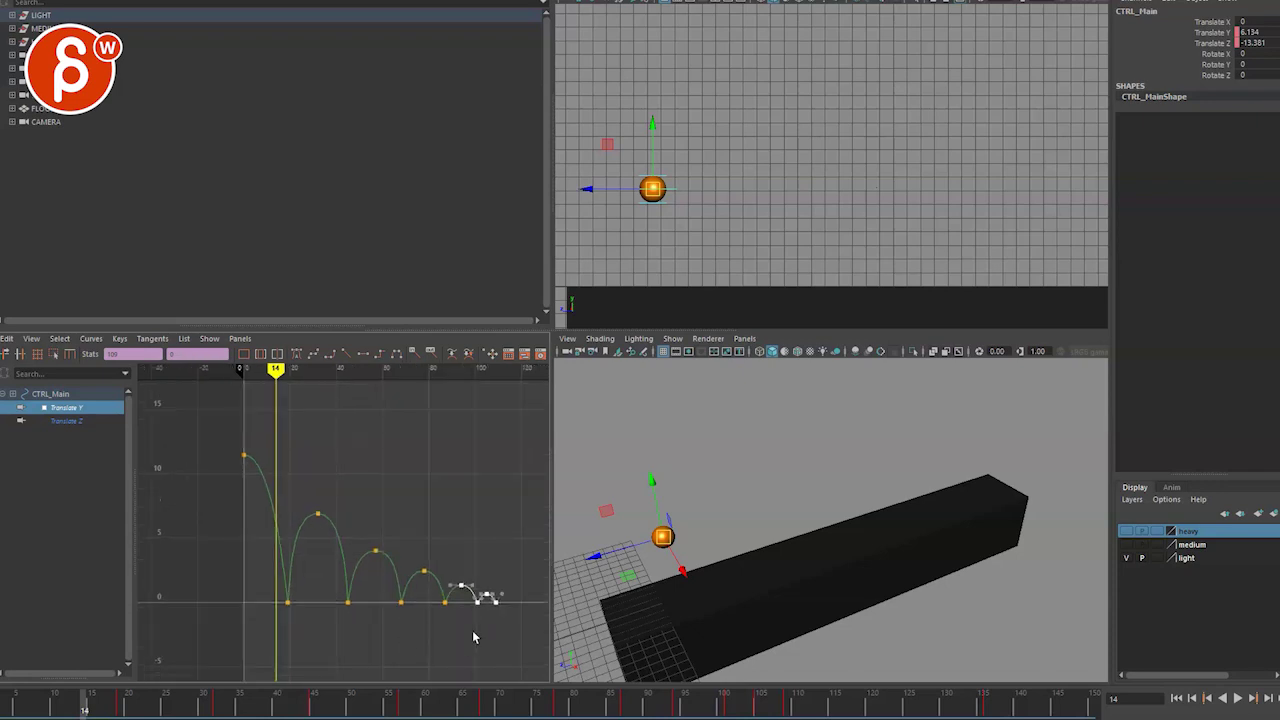
pyautogui.moveTo(505, 610); pyautogui.dragTo(288, 478)
pyautogui.keyDown('shift'); pyautogui.moveTo(345, 488); pyautogui.dragTo(334, 489, button='middle'); pyautogui.keyUp('shift')
# Lengthen the start key's tangent for a slower ease-out and angle the contact tangent for sharper impact.
pyautogui.keyDown('alt'); pyautogui.moveTo(334, 489); pyautogui.dragTo(343, 529, button='right'); pyautogui.keyUp('alt')
pyautogui.moveTo(292, 590); pyautogui.dragTo(346, 620)
pyautogui.press('f')
pyautogui.keyDown('alt'); pyautogui.moveTo(406, 594); pyautogui.dragTo(391, 533, button='middle'); pyautogui.keyUp('alt')
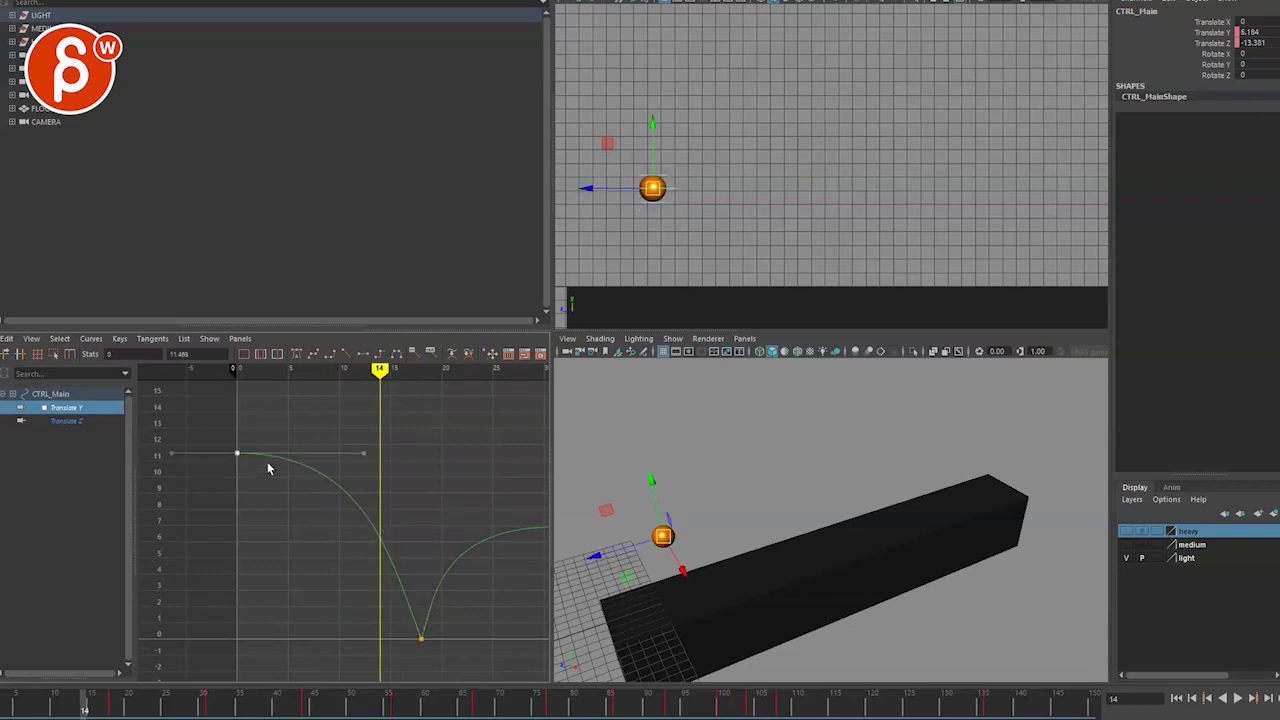
pyautogui.moveTo(388, 446)
pyautogui.mouseDown(button='middle')
pyautogui.moveTo(423, 443)
pyautogui.moveTo(403, 446)
pyautogui.mouseUp(button='middle')
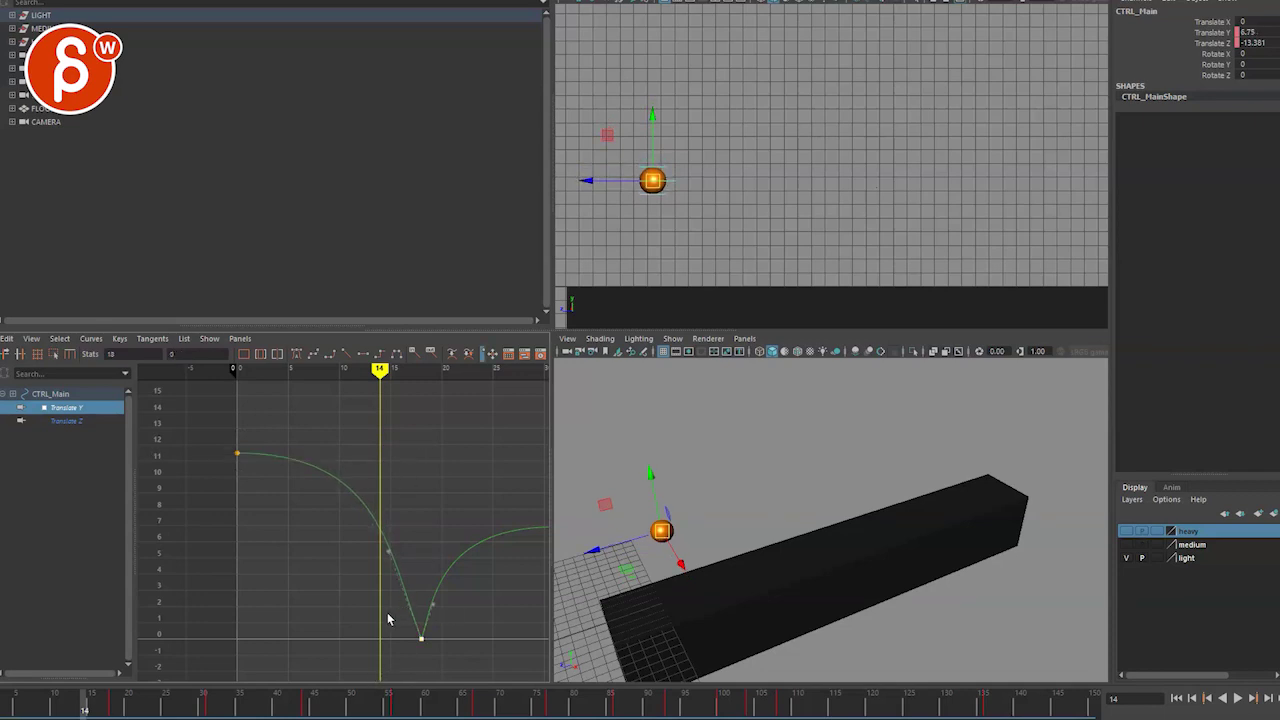
pyautogui.moveTo(422, 530); pyautogui.dragTo(426, 523, button='middle')
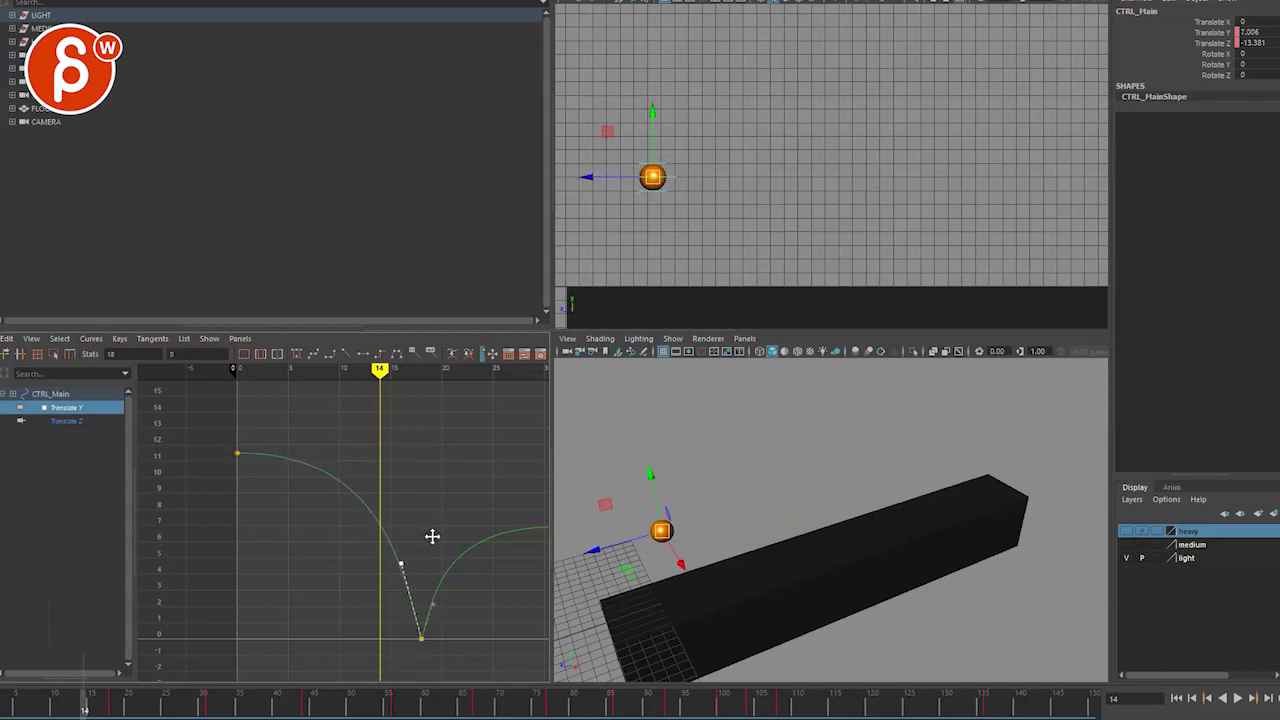
# Check the first drop in playback with textured shaded display turned on.
pyautogui.hotkey('alt', 'v')
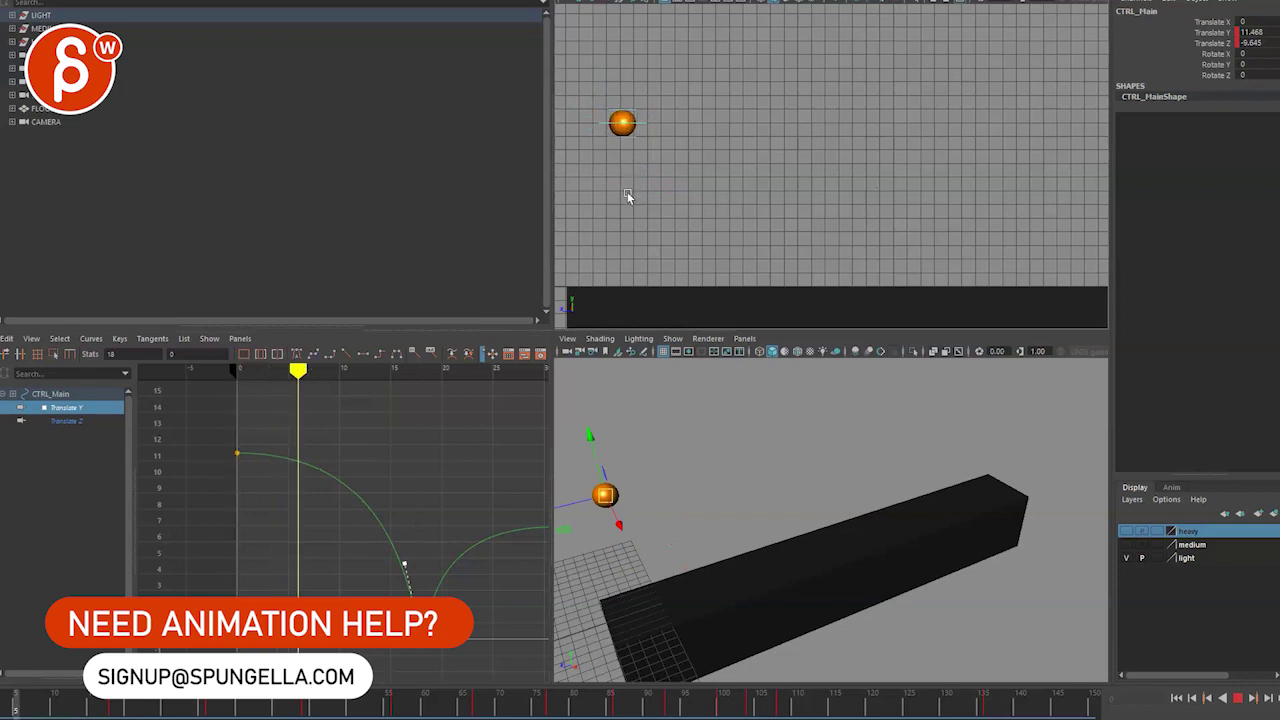
pyautogui.press('6')
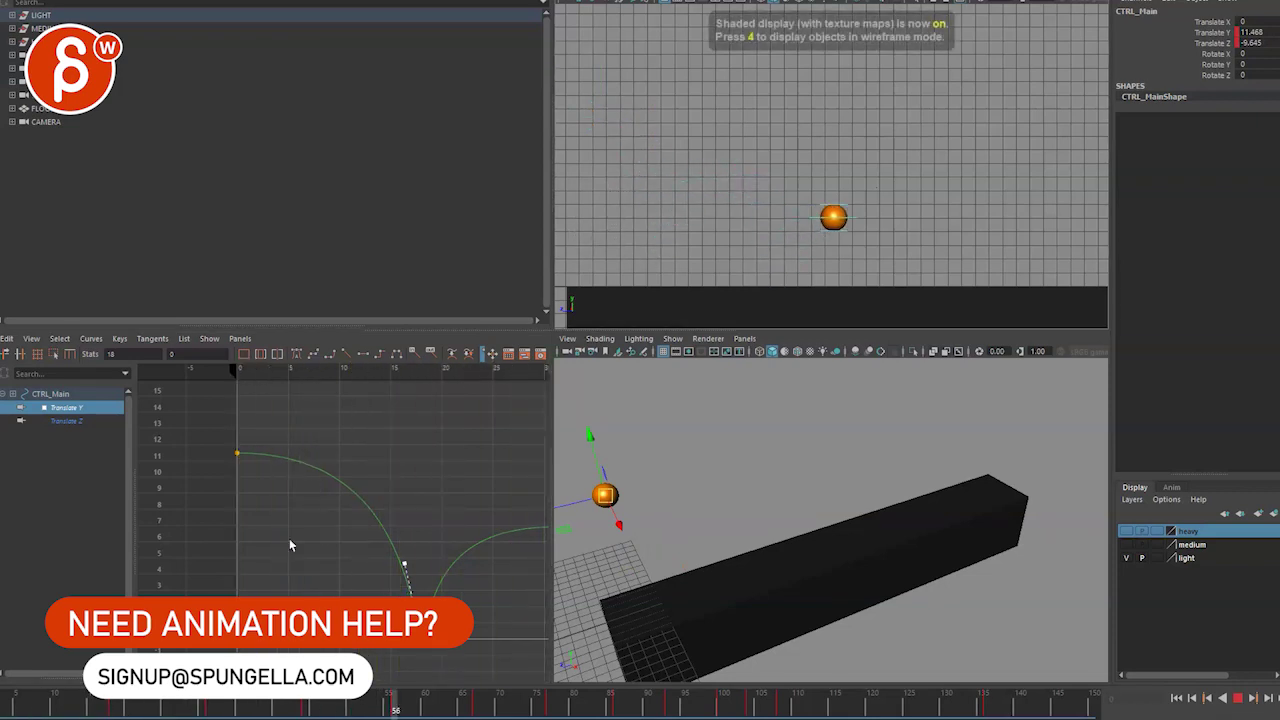
pyautogui.hotkey('alt', 'v')
pyautogui.keyDown('alt'); pyautogui.moveTo(357, 593); pyautogui.dragTo(220, 586, button='middle'); pyautogui.keyUp('alt')
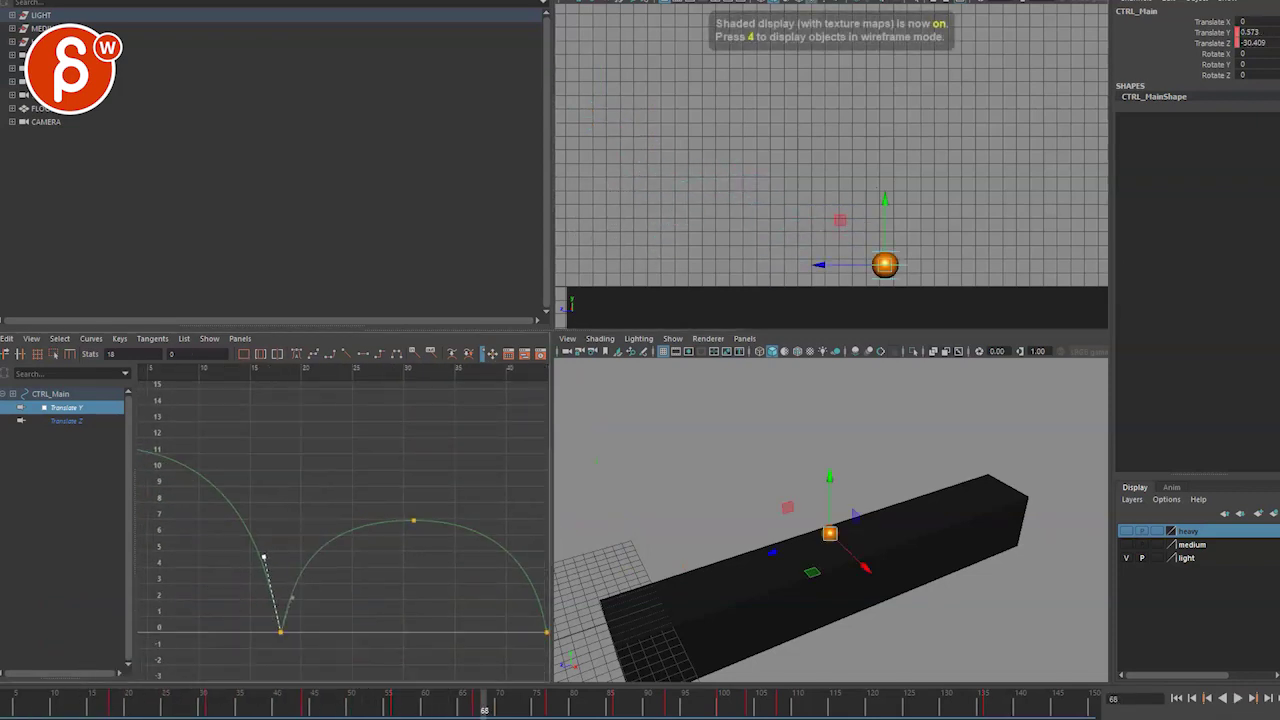
pyautogui.hotkey('alt', 'shift', 'v')
pyautogui.hotkey('alt', 'v')
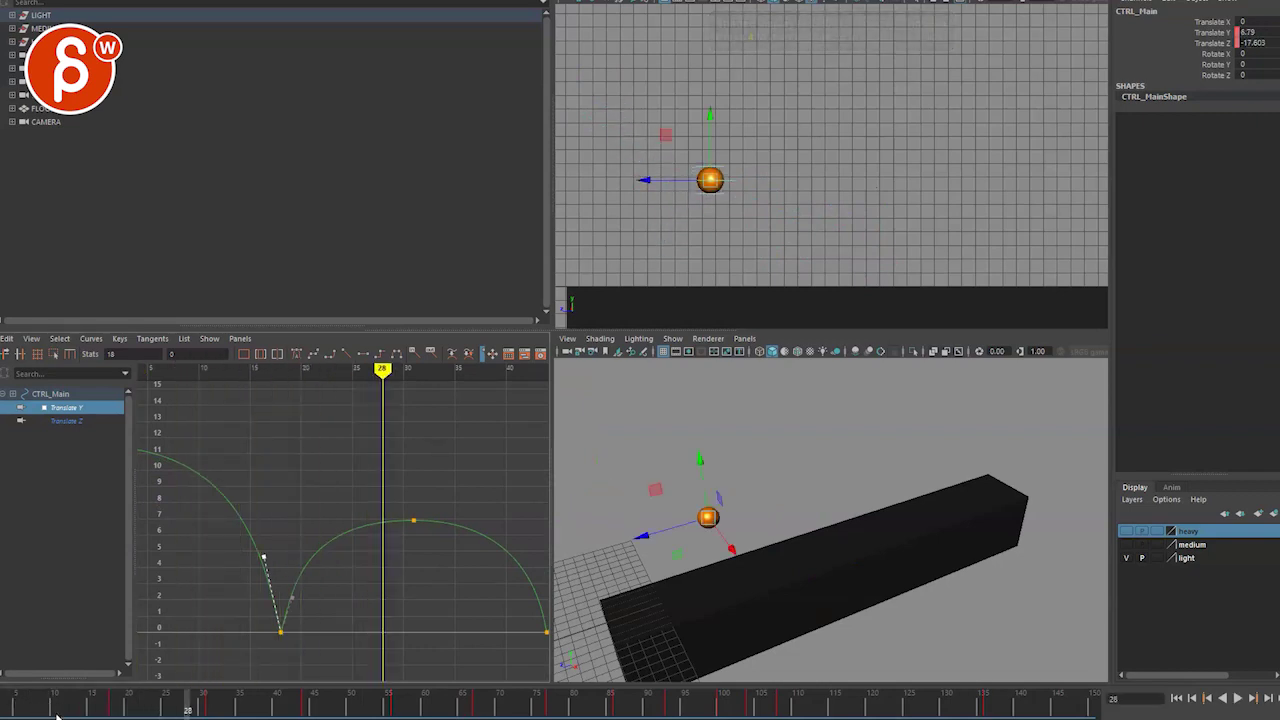
pyautogui.scroll(-2, 309, 589)
pyautogui.scroll(-2, 220, 597)
pyautogui.scroll(-2, 386, 597)
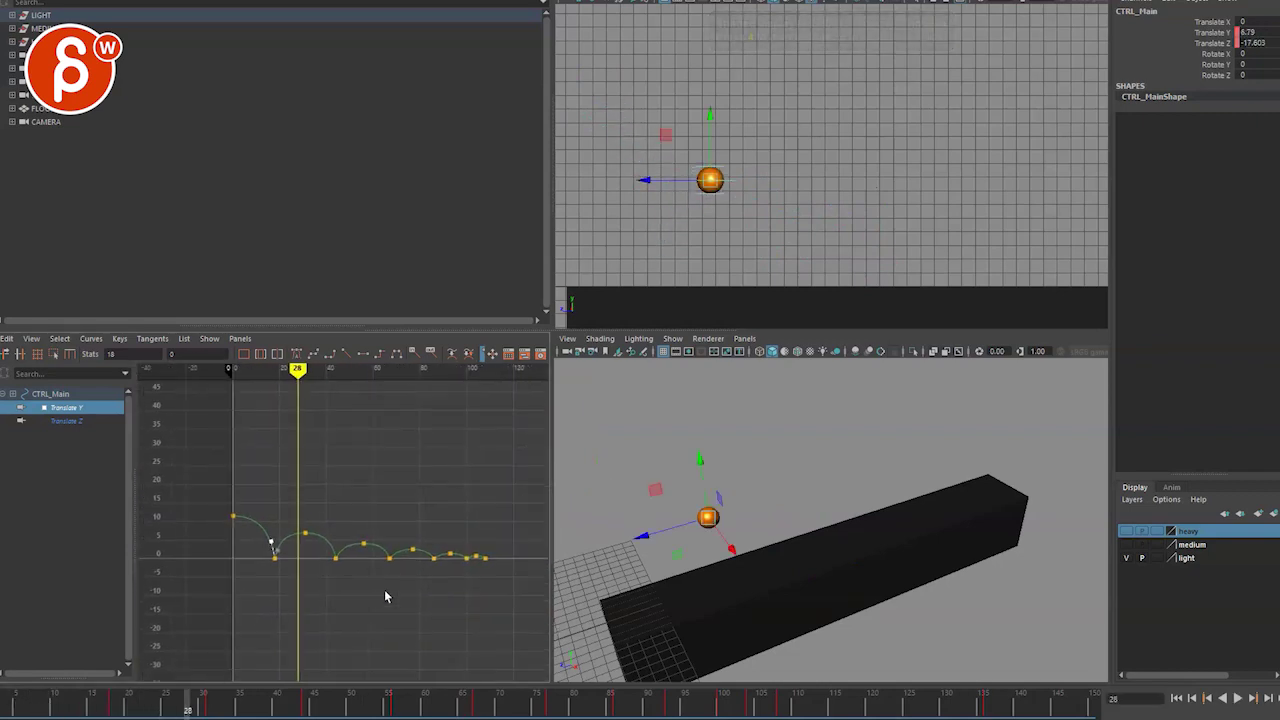
# Shift the bounces after the first contact and after frame 28 earlier, then replay to frame 35.
pyautogui.moveTo(300, 497); pyautogui.dragTo(268, 472)
pyautogui.moveTo(347, 480); pyautogui.dragTo(335, 481, button='middle')
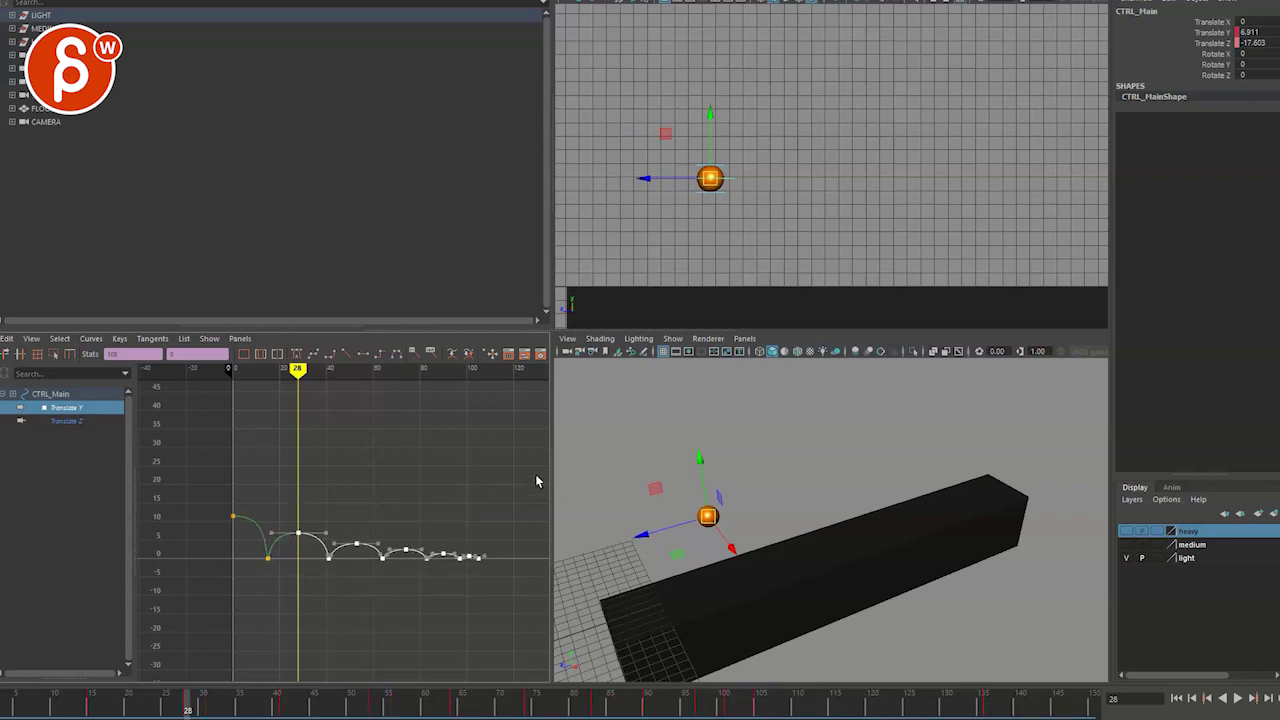
pyautogui.moveTo(536, 477); pyautogui.dragTo(302, 592)
pyautogui.moveTo(416, 591)
pyautogui.mouseDown(button='middle')
pyautogui.moveTo(397, 591)
pyautogui.moveTo(416, 595)
pyautogui.mouseUp(button='middle')
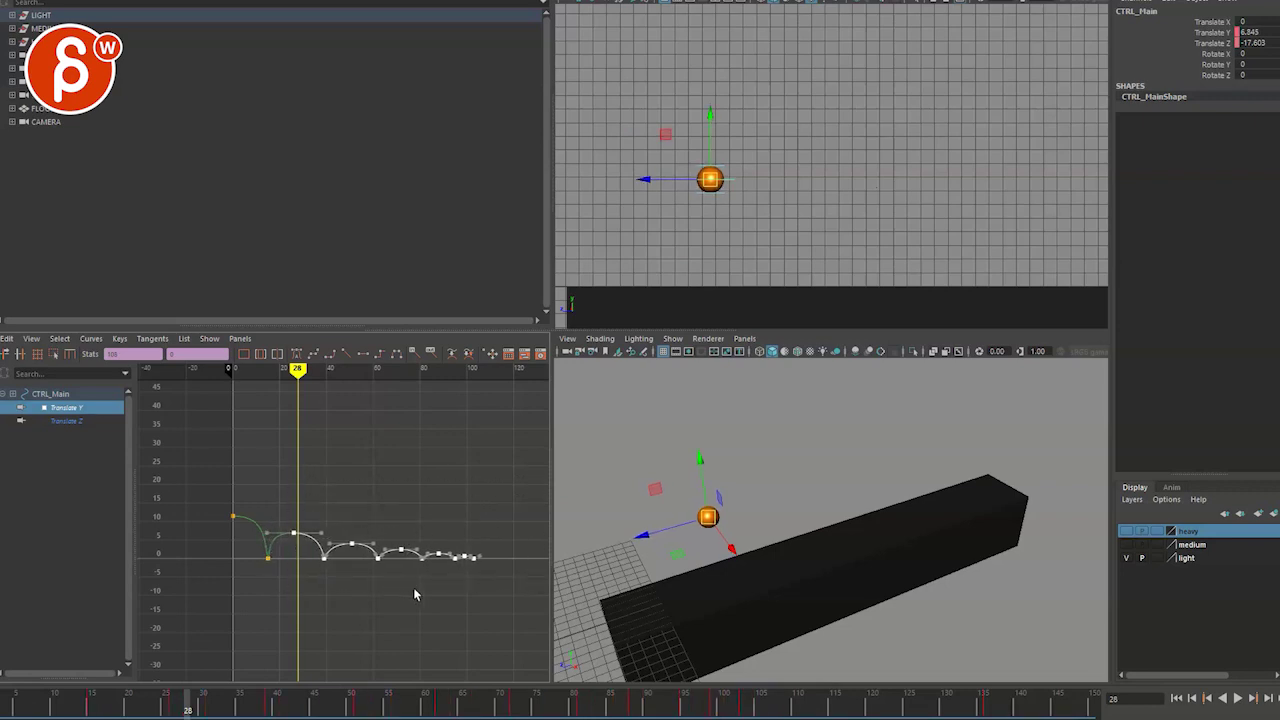
pyautogui.moveTo(369, 497); pyautogui.dragTo(400, 523, button='middle')
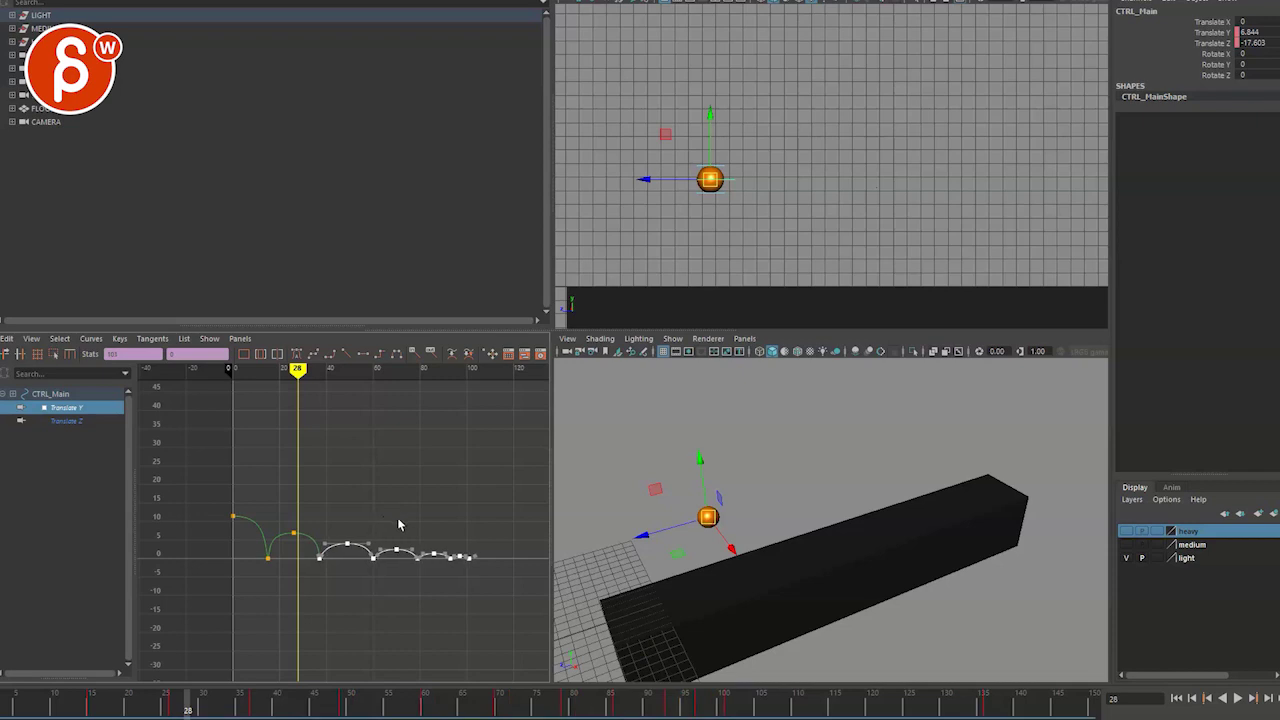
pyautogui.scroll(3, 400, 523)
pyautogui.scroll(3, 370, 575)
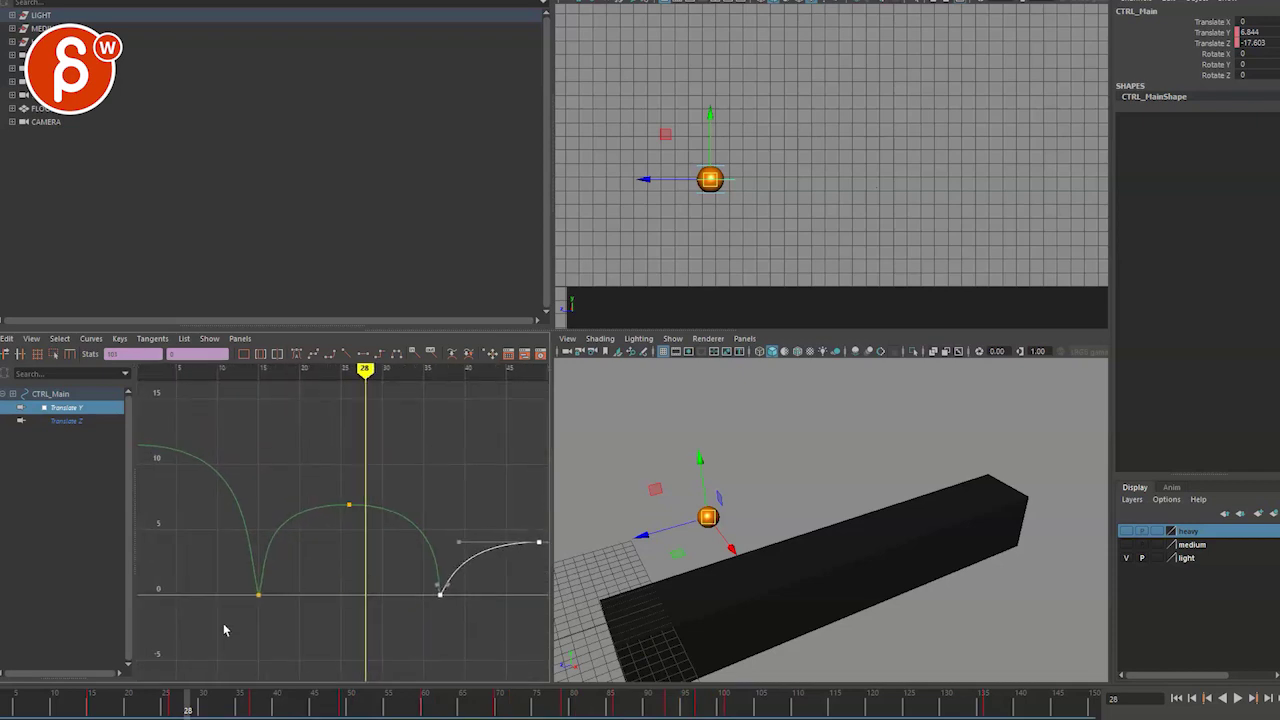
pyautogui.hotkey('alt', 'v')
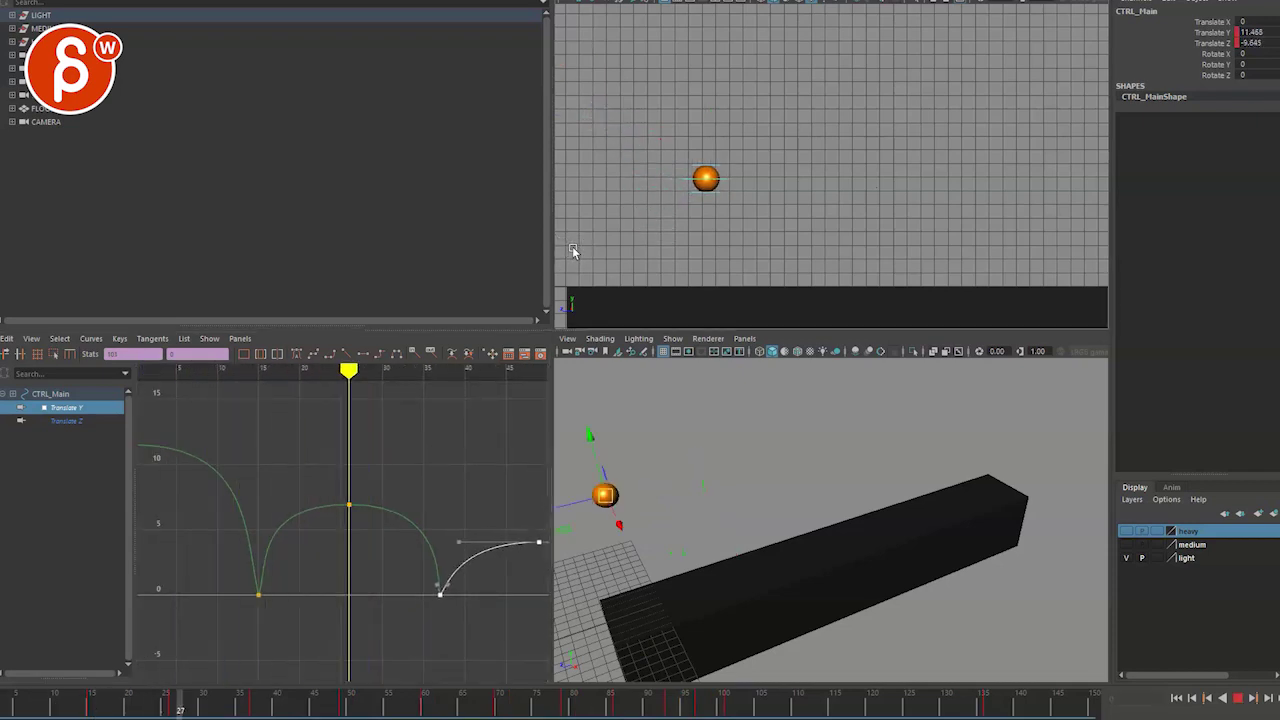
pyautogui.hotkey('alt', 'v')
# Select the frame 15 contact key, replay to frame 41, and maximize the Graph Editor.
pyautogui.moveTo(233, 612); pyautogui.dragTo(306, 569)
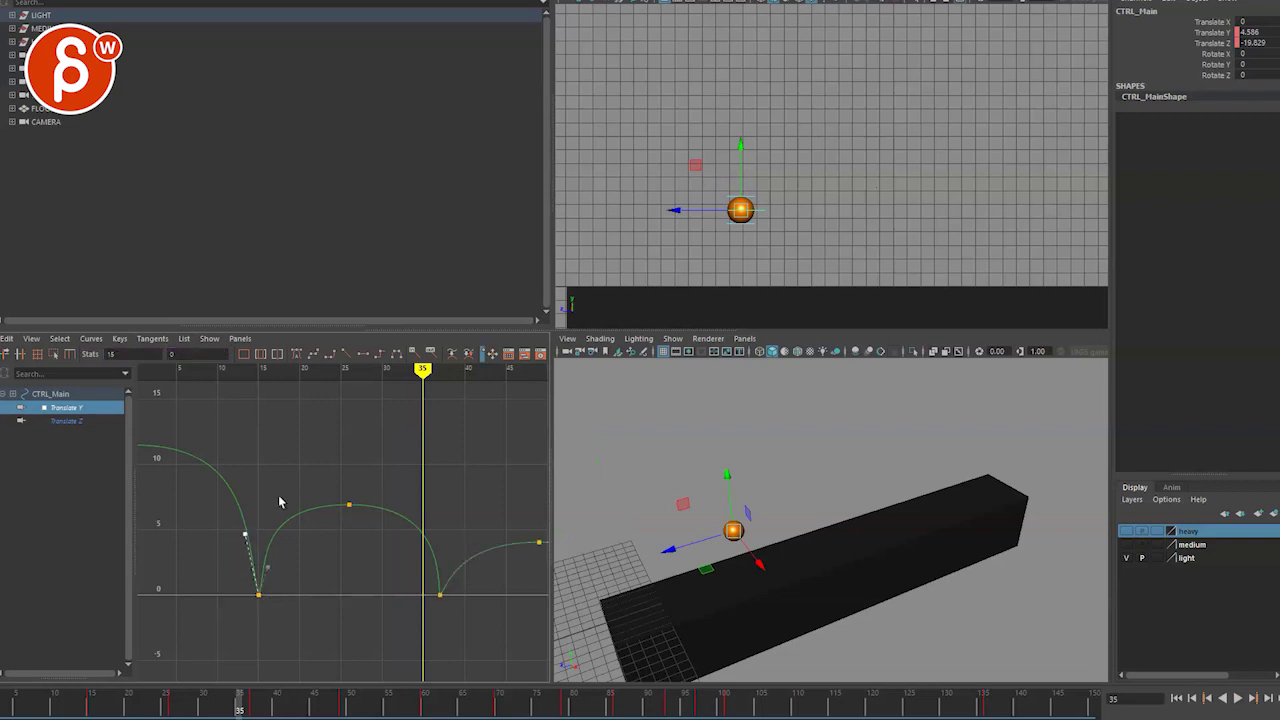
pyautogui.keyDown('alt'); pyautogui.moveTo(260, 495); pyautogui.dragTo(357, 521, button='middle'); pyautogui.keyUp('alt')
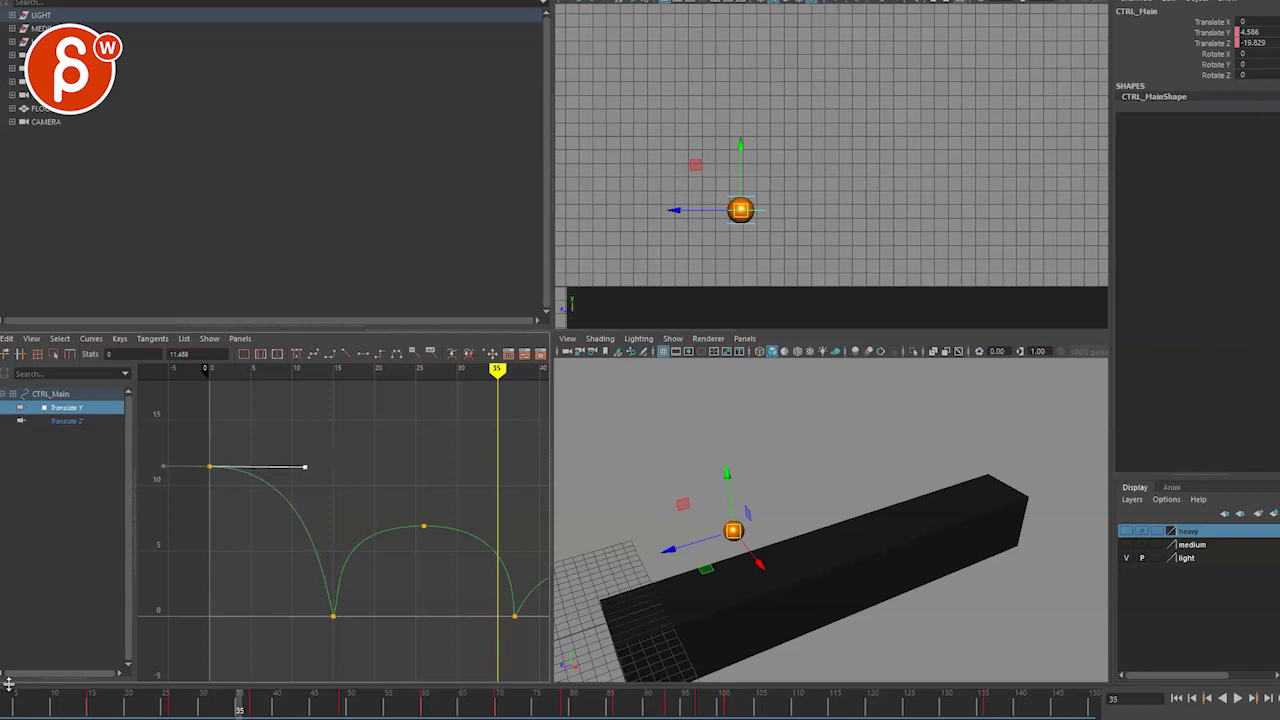
pyautogui.hotkey('alt', 'v')
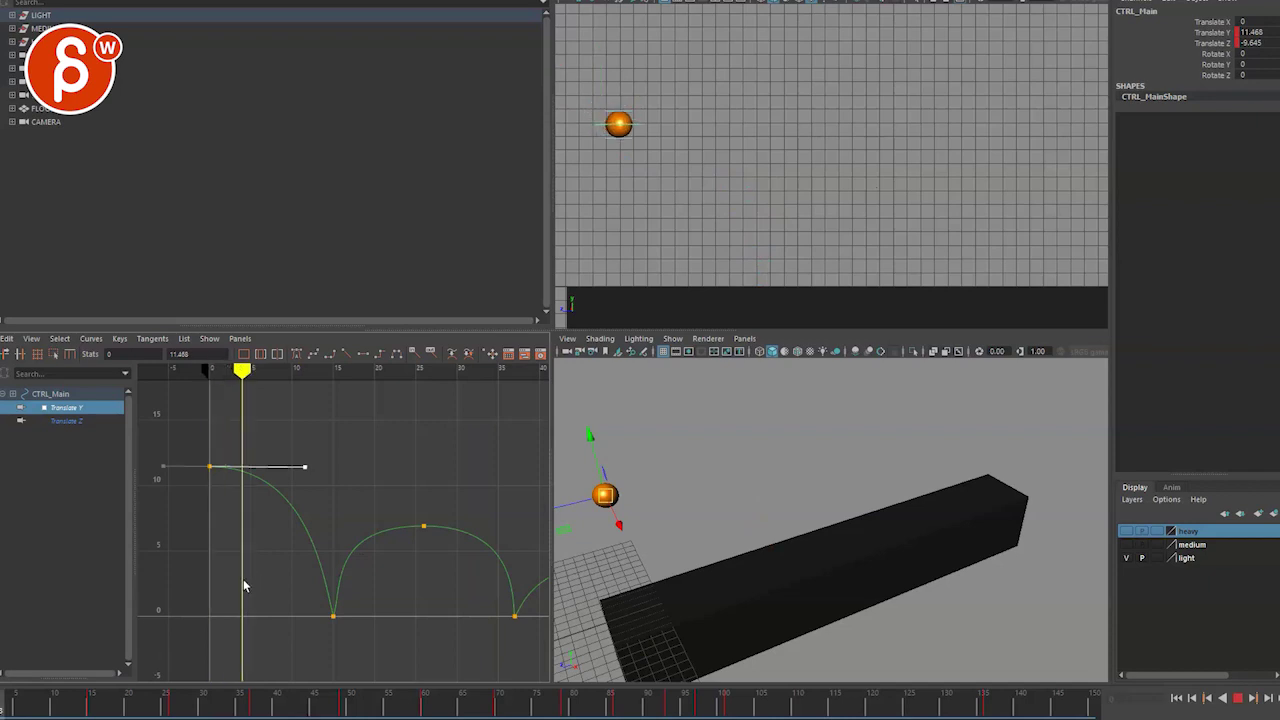
pyautogui.hotkey('alt', 'v')
pyautogui.keyDown('alt'); pyautogui.moveTo(474, 609); pyautogui.dragTo(193, 611, button='middle'); pyautogui.keyUp('alt')
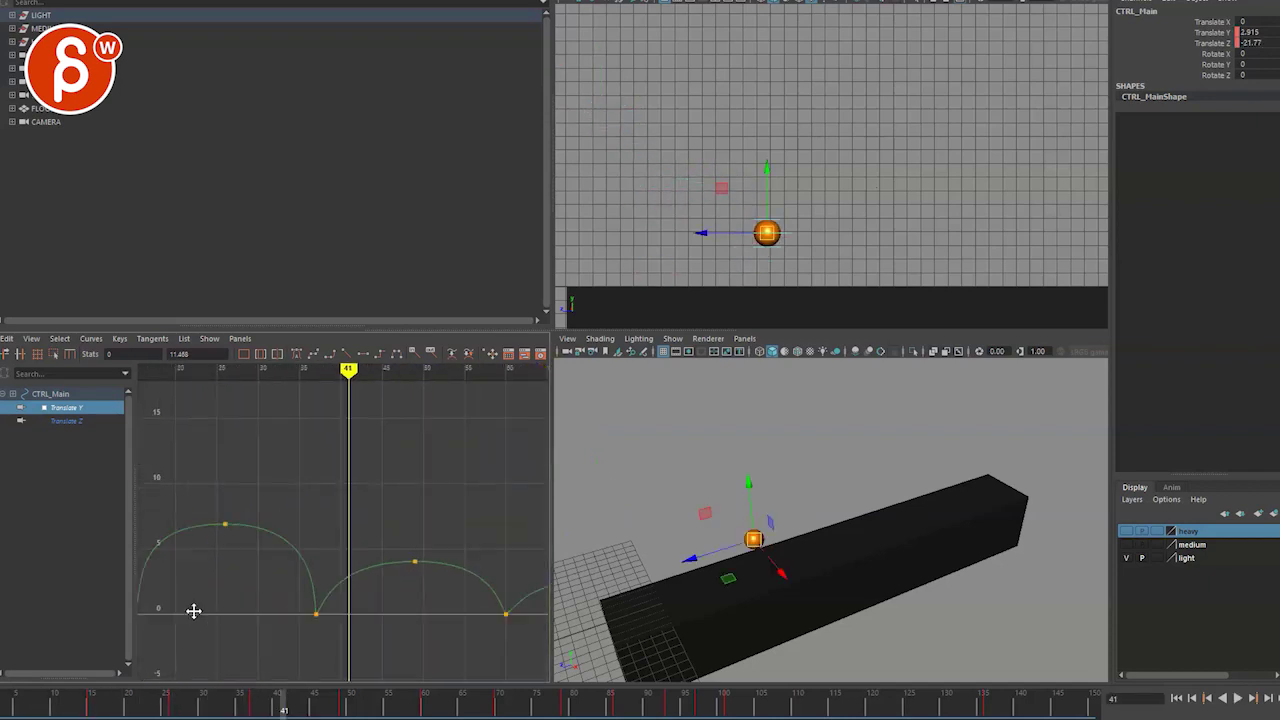
pyautogui.keyDown('alt'); pyautogui.moveTo(193, 611); pyautogui.dragTo(289, 636, button='right'); pyautogui.keyUp('alt')
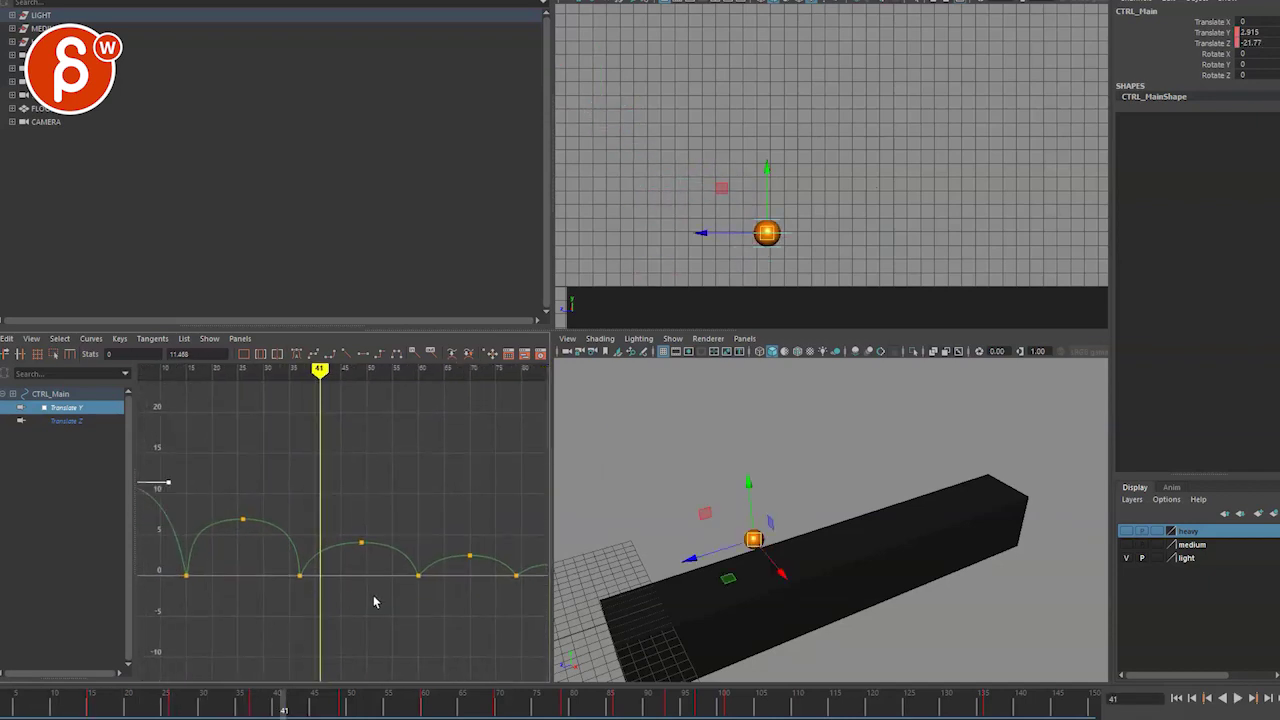
pyautogui.keyDown('alt'); pyautogui.moveTo(374, 601); pyautogui.dragTo(325, 625, button='middle'); pyautogui.keyUp('alt')
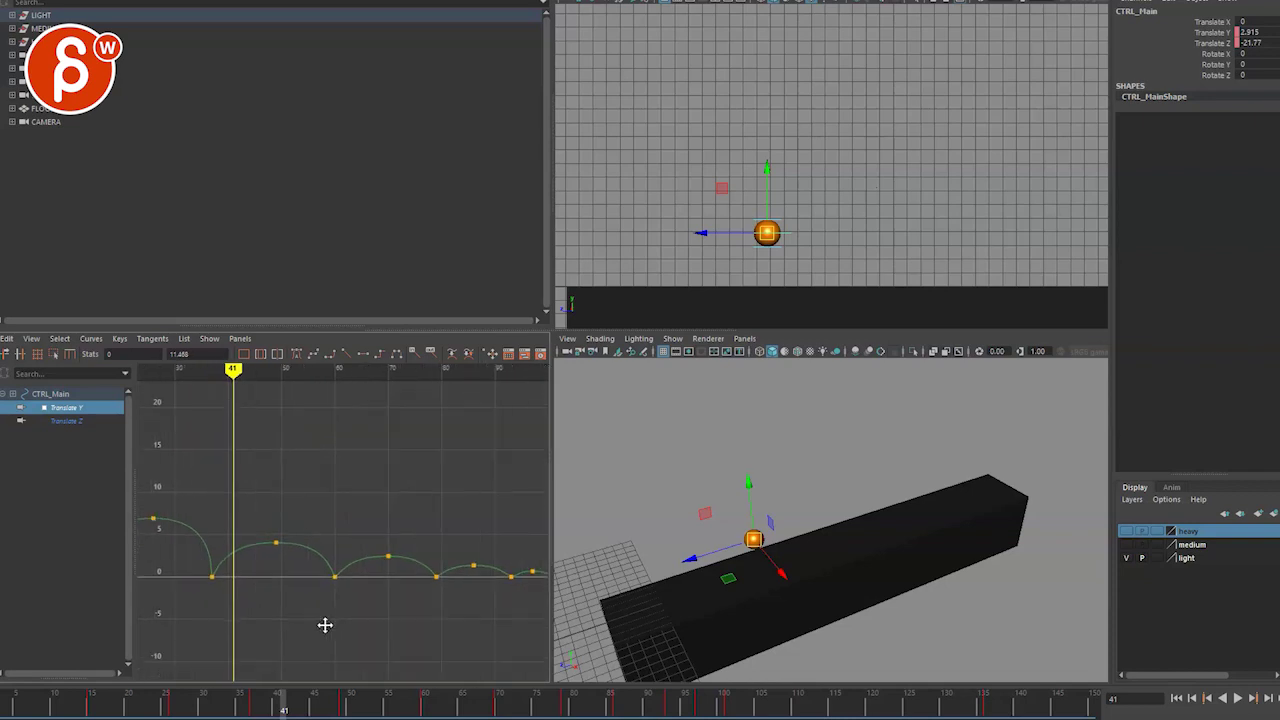
pyautogui.press('space')
# Shift the Translate Y keys from the third hump onward a couple of frames earlier.
pyautogui.keyDown('alt'); pyautogui.moveTo(985, 535); pyautogui.dragTo(831, 477, button='right'); pyautogui.keyUp('alt')
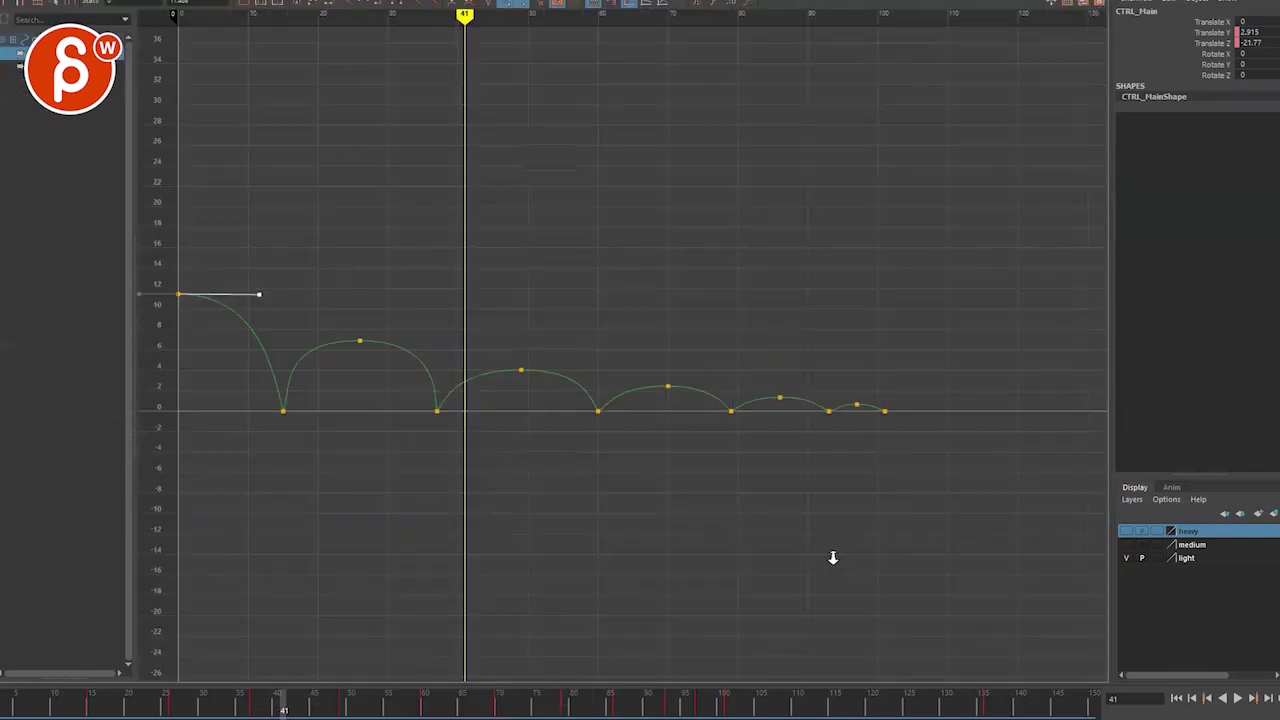
pyautogui.moveTo(1037, 483); pyautogui.dragTo(470, 335)
pyautogui.keyDown('shift'); pyautogui.moveTo(574, 329); pyautogui.dragTo(567, 324, button='middle'); pyautogui.keyUp('shift')
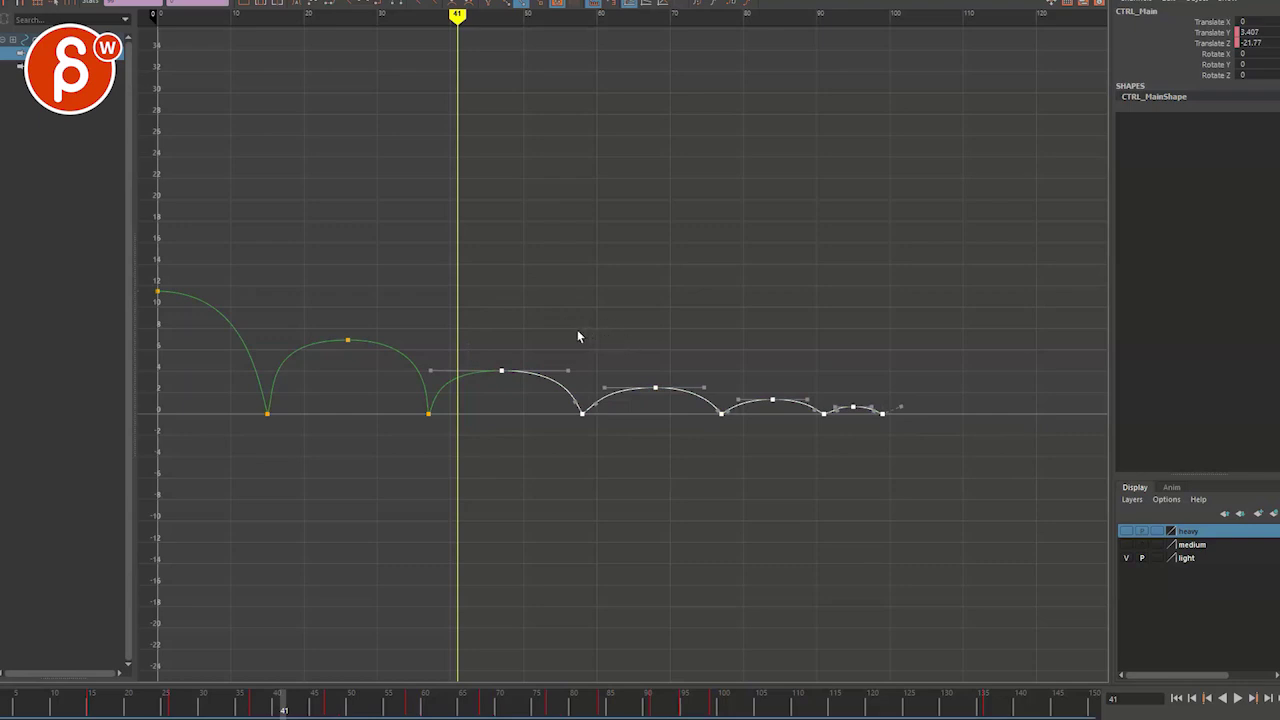
pyautogui.keyDown('shift'); pyautogui.moveTo(608, 334); pyautogui.dragTo(609, 340, button='middle'); pyautogui.keyUp('shift')
# Move the keys from the fourth hump onward about four frames earlier, then restore the four panes.
pyautogui.moveTo(517, 458); pyautogui.dragTo(834, 340)
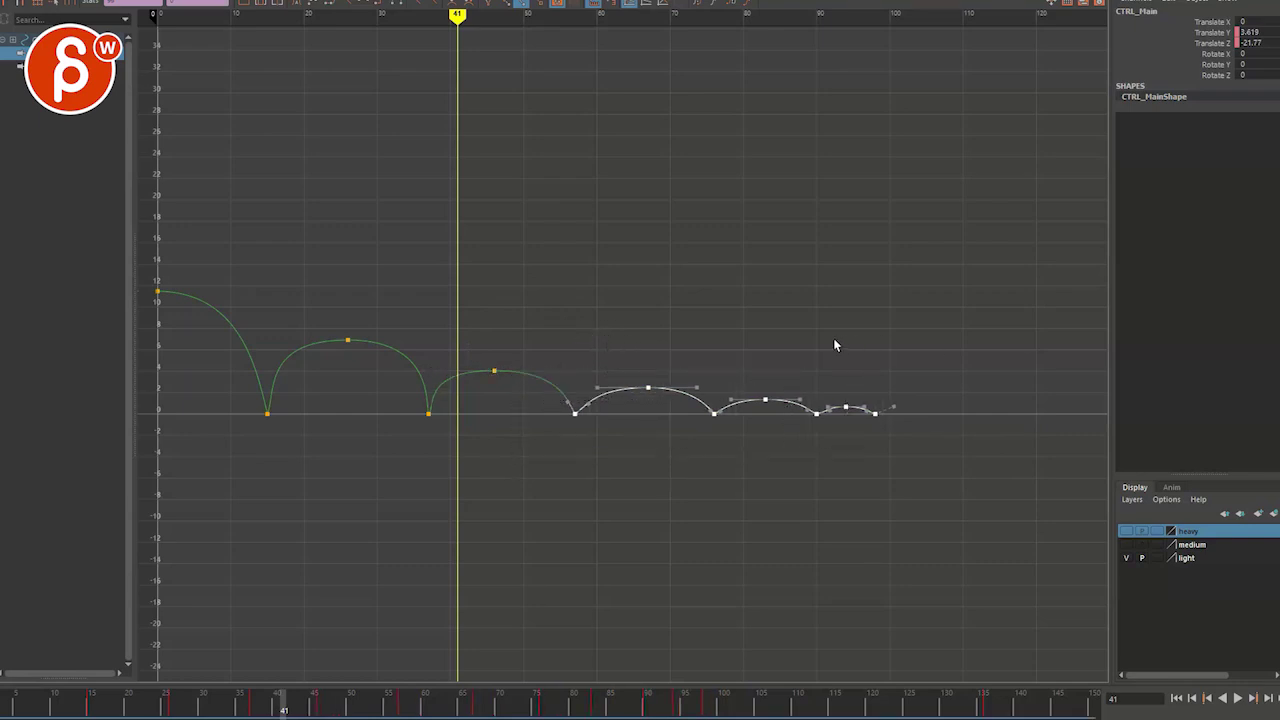
pyautogui.keyDown('shift'); pyautogui.moveTo(833, 338); pyautogui.dragTo(799, 342, button='middle'); pyautogui.keyUp('shift')
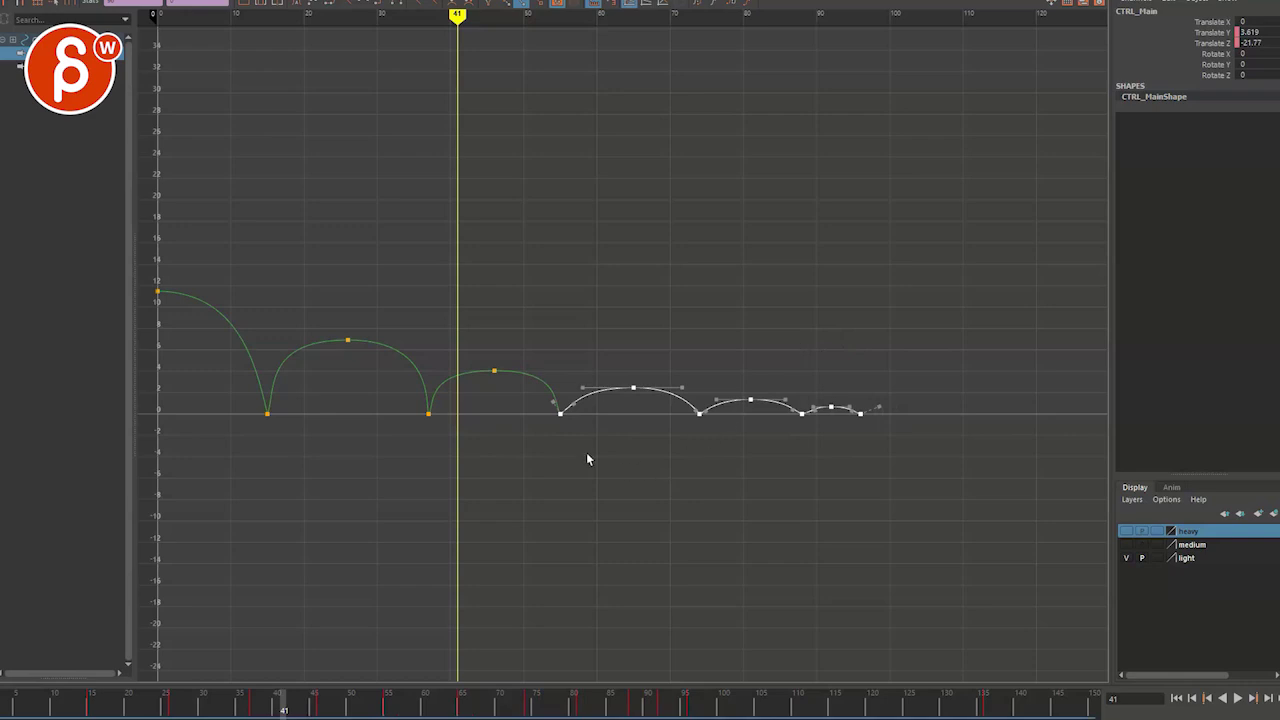
pyautogui.keyDown('shift'); pyautogui.moveTo(880, 343); pyautogui.dragTo(834, 337, button='middle'); pyautogui.keyUp('shift')
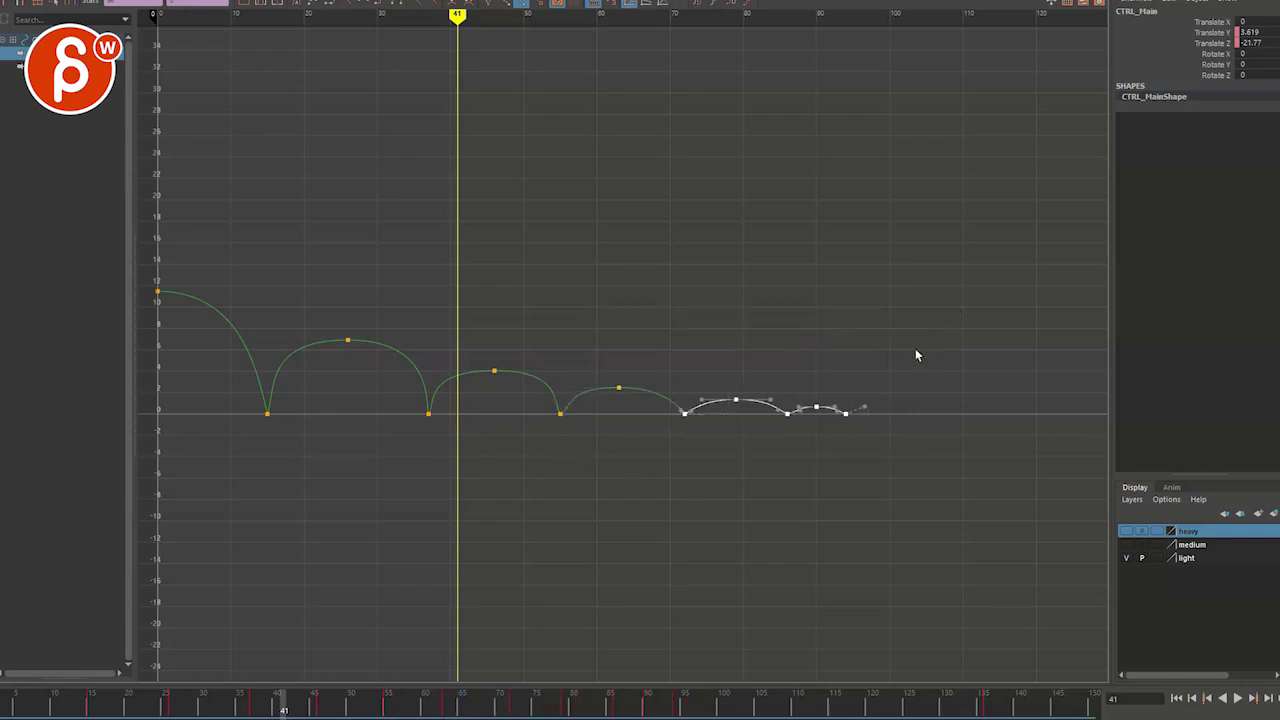
pyautogui.keyDown('shift'); pyautogui.moveTo(915, 355); pyautogui.dragTo(889, 360, button='middle'); pyautogui.keyUp('shift')
pyautogui.click(643, 440)
pyautogui.moveTo(873, 451); pyautogui.dragTo(675, 365)
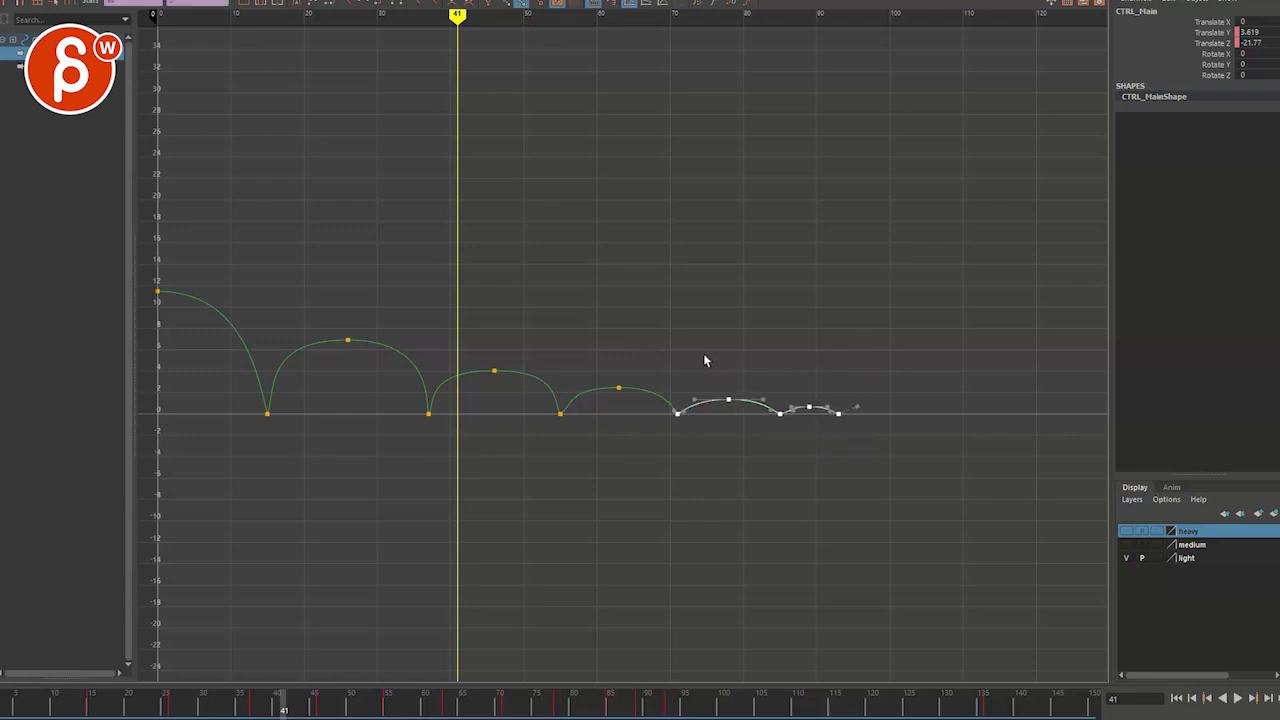
pyautogui.press('space')
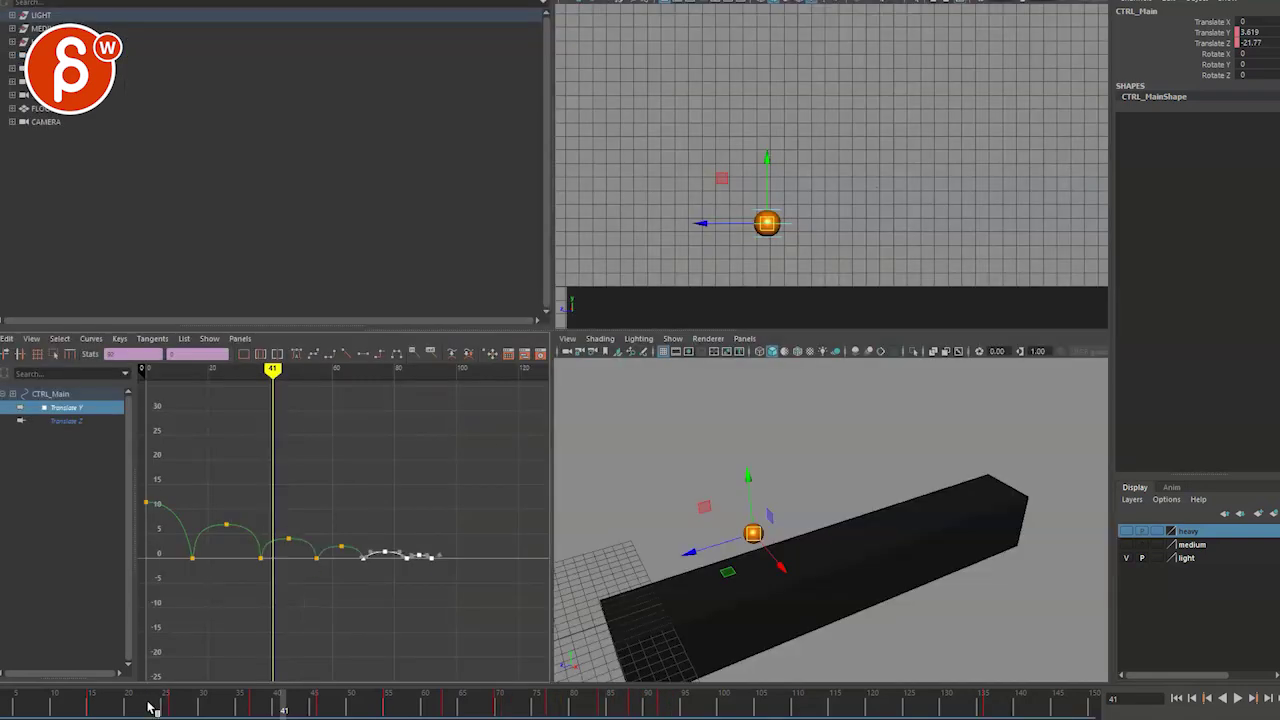
# Play the tightened bounce, back up to frame 41, and replay until the ball rests at frame 106.
pyautogui.hotkey('alt', 'v')
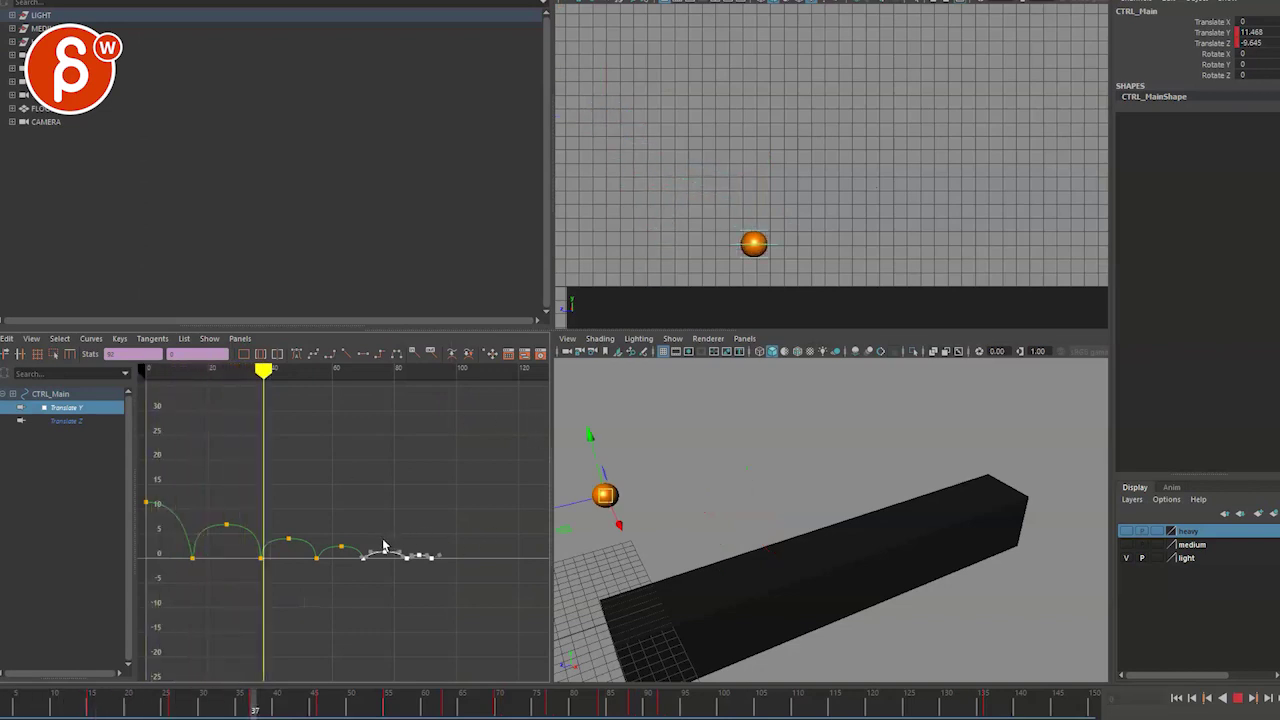
pyautogui.hotkey('alt', 'v')
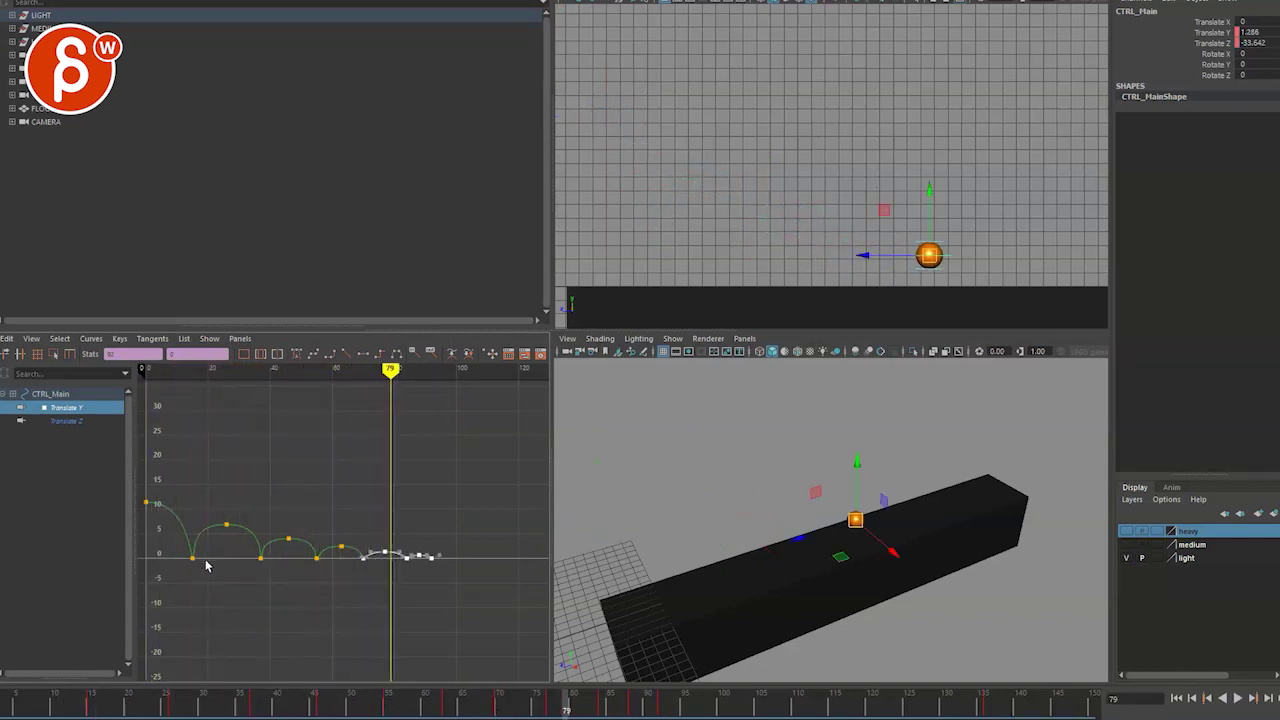
pyautogui.keyDown('alt'); pyautogui.moveTo(206, 566); pyautogui.dragTo(346, 606, button='right'); pyautogui.keyUp('alt')
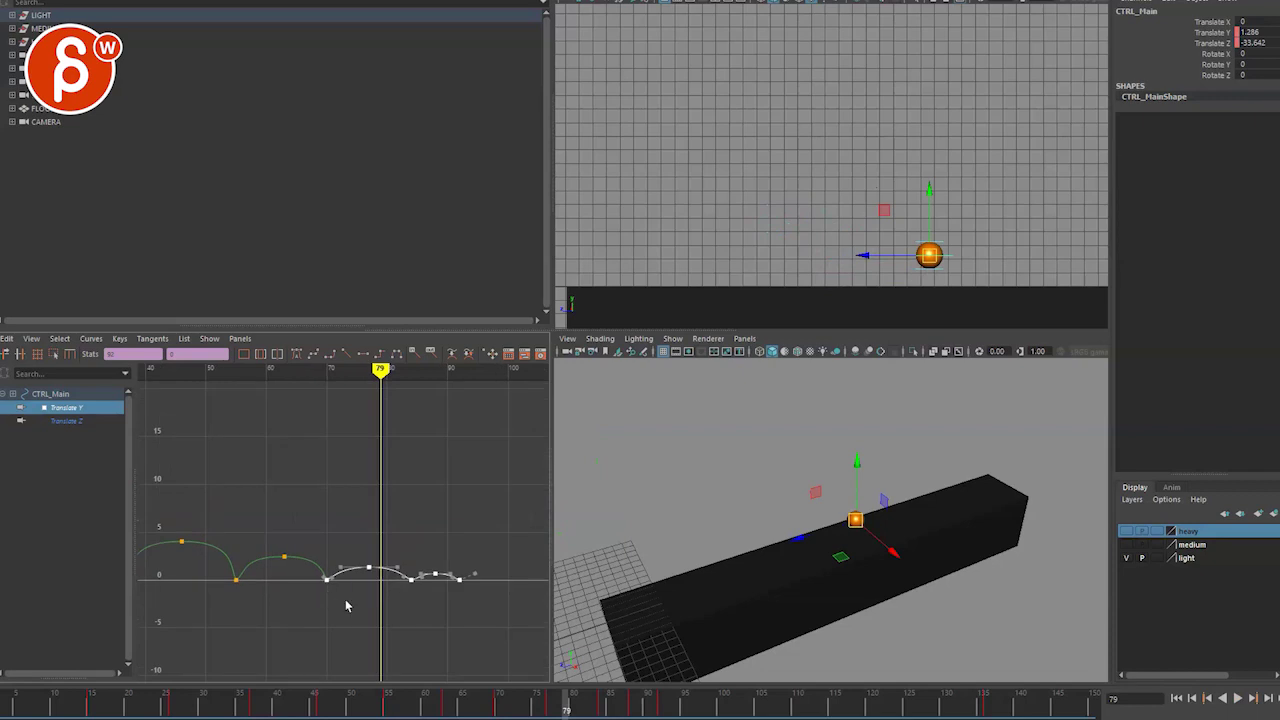
pyautogui.moveTo(435, 710); pyautogui.dragTo(290, 705)
pyautogui.hotkey('alt', 'v')
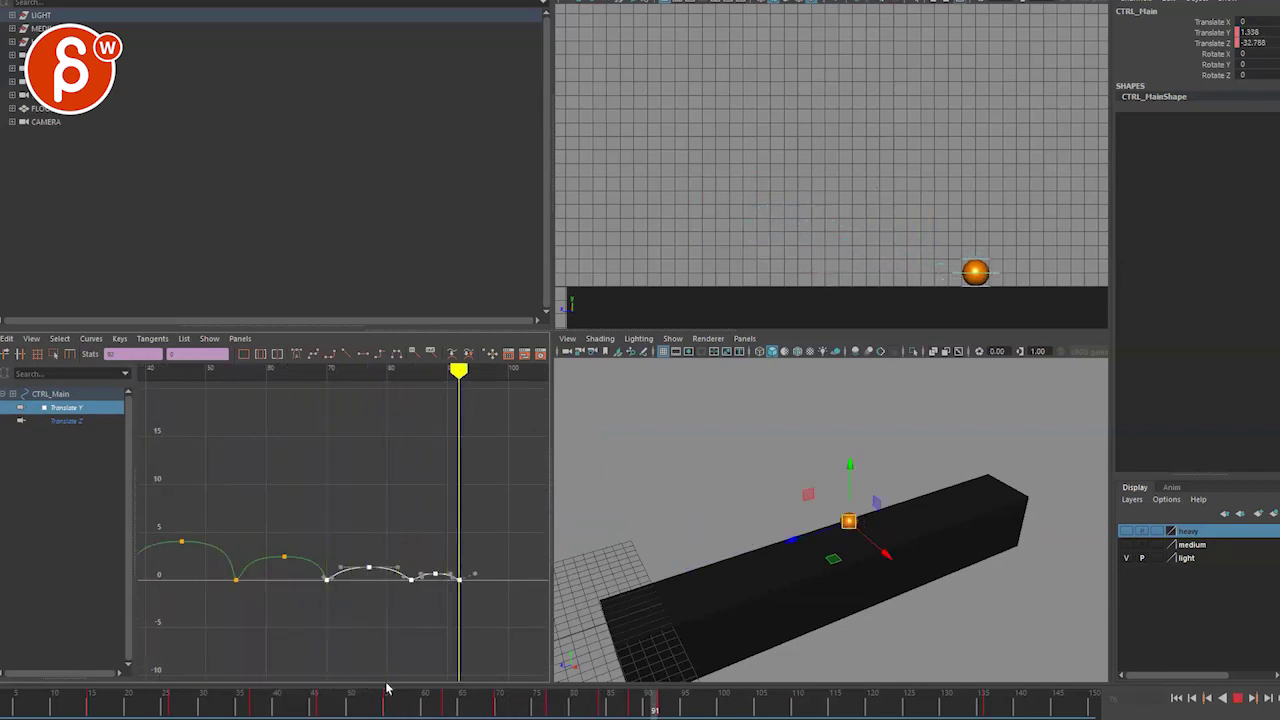
pyautogui.hotkey('alt', 'v')
pyautogui.keyDown('alt'); pyautogui.moveTo(397, 622); pyautogui.dragTo(277, 614, button='middle'); pyautogui.keyUp('alt')
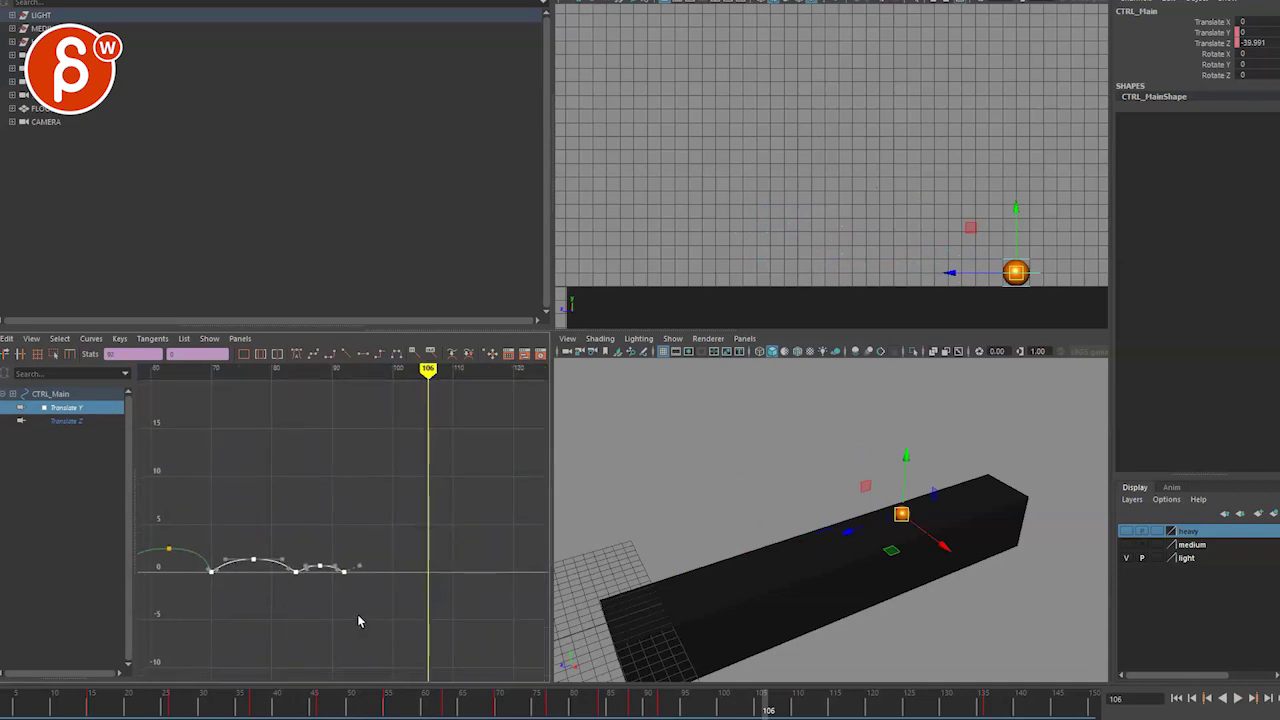
# In the maximized graph, lower the last bounce's peak and shorten that bounce in time.
pyautogui.press('space')
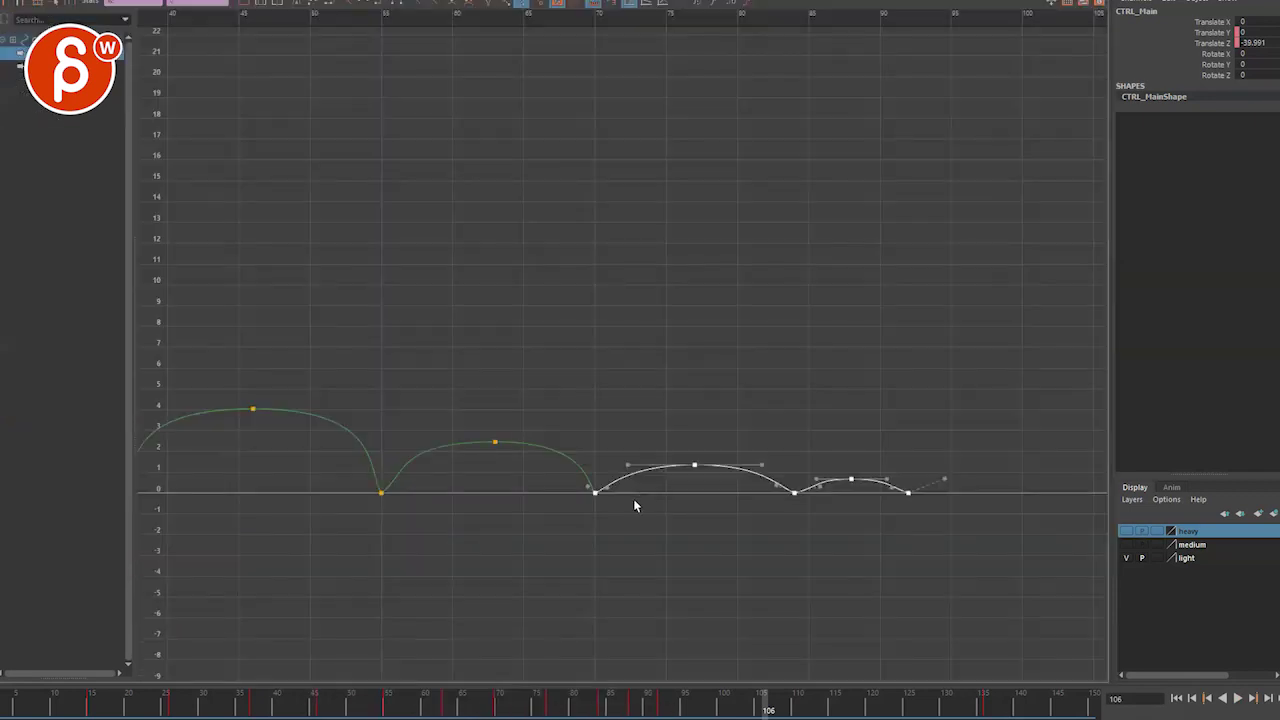
pyautogui.click(766, 474)
pyautogui.press('a')
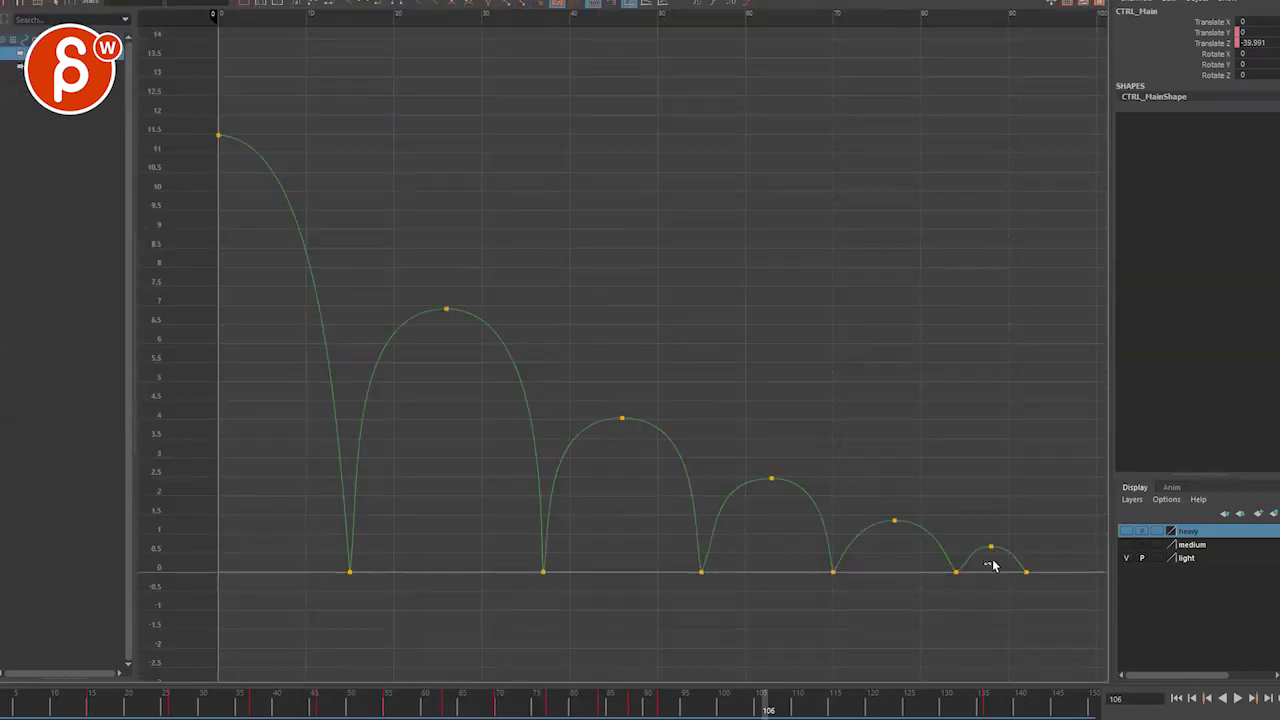
pyautogui.moveTo(992, 566); pyautogui.dragTo(991, 529)
pyautogui.moveTo(991, 529); pyautogui.dragTo(994, 531, button='middle')
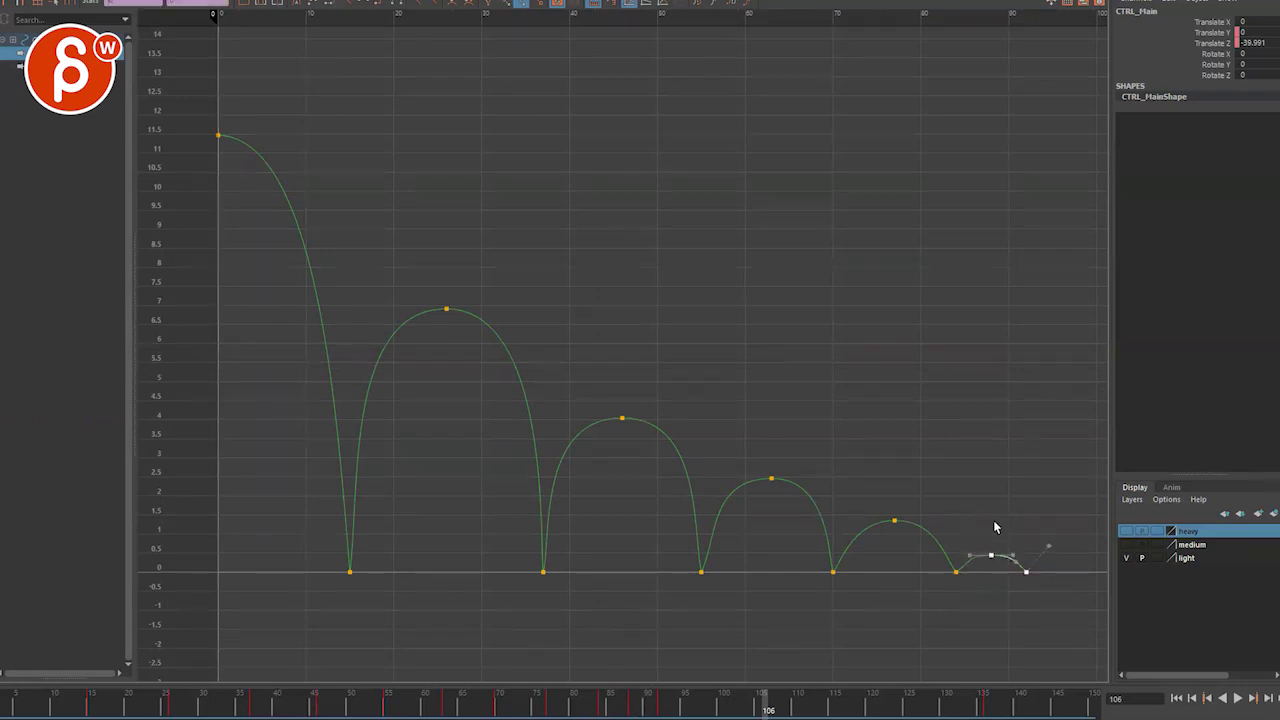
pyautogui.moveTo(989, 530); pyautogui.dragTo(1020, 546, button='middle')
# Lower the peak keys of the fourth and later big bounces.
pyautogui.click(894, 521)
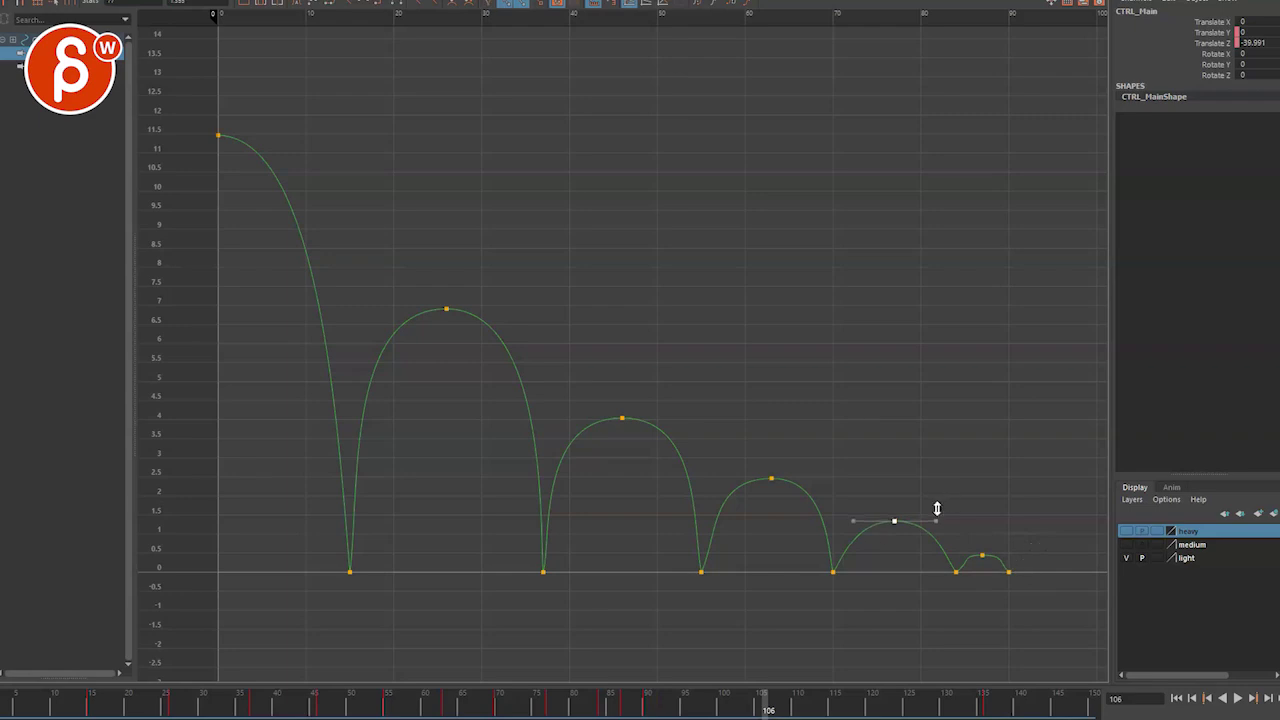
pyautogui.moveTo(894, 510); pyautogui.dragTo(947, 524, button='middle')
pyautogui.click(771, 479)
pyautogui.moveTo(803, 466); pyautogui.dragTo(806, 481, button='middle')
pyautogui.click(894, 529)
pyautogui.moveTo(914, 514); pyautogui.dragTo(916, 521, button='middle')
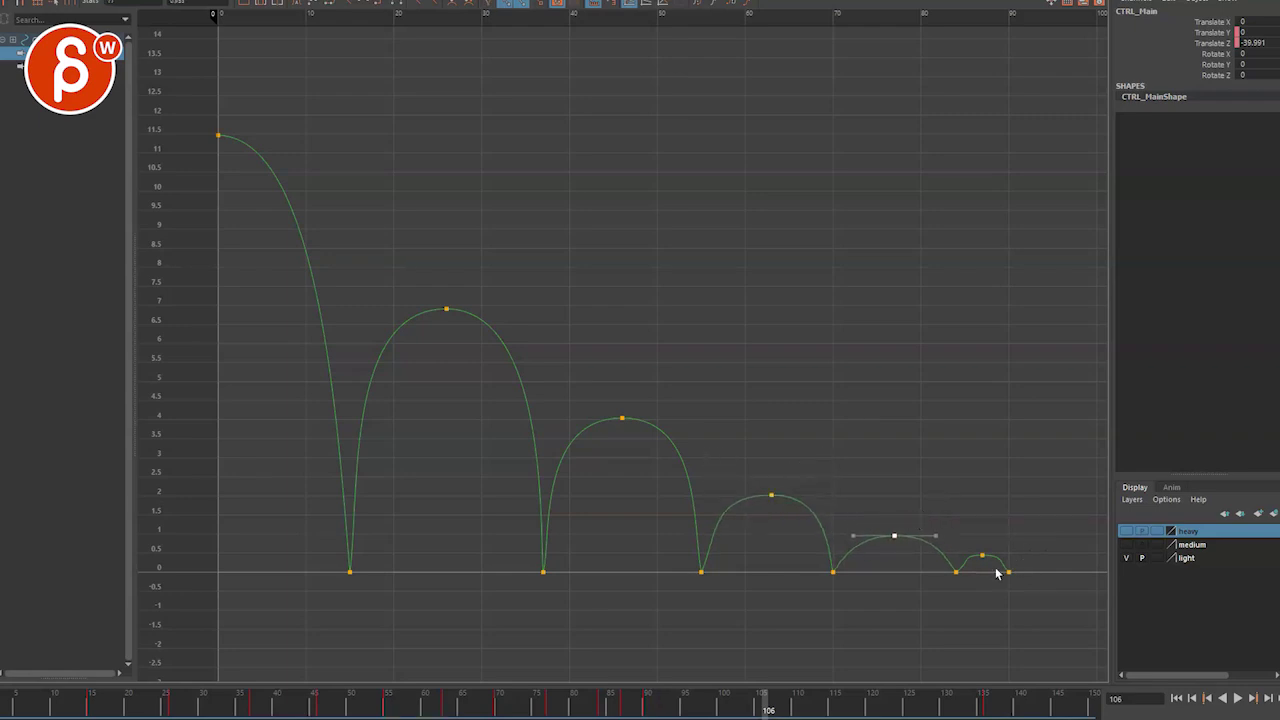
pyautogui.click(982, 555)
pyautogui.keyDown('alt'); pyautogui.moveTo(986, 558); pyautogui.dragTo(697, 437, button='right'); pyautogui.keyUp('alt')
# Reshape the final small bounce with a gentler rise, later peak and steeper landing tangent.
pyautogui.moveTo(584, 479); pyautogui.dragTo(778, 421)
pyautogui.press('f')
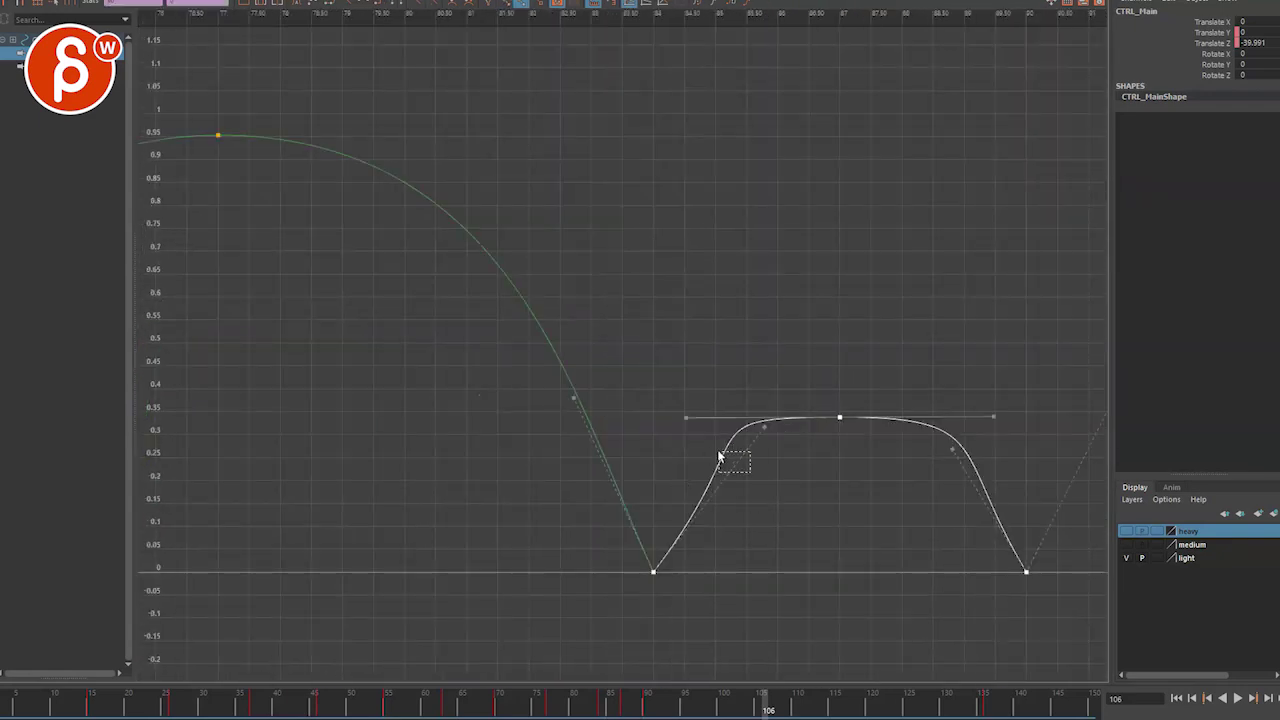
pyautogui.moveTo(719, 456); pyautogui.dragTo(719, 453)
pyautogui.moveTo(751, 420); pyautogui.dragTo(686, 550, button='middle')
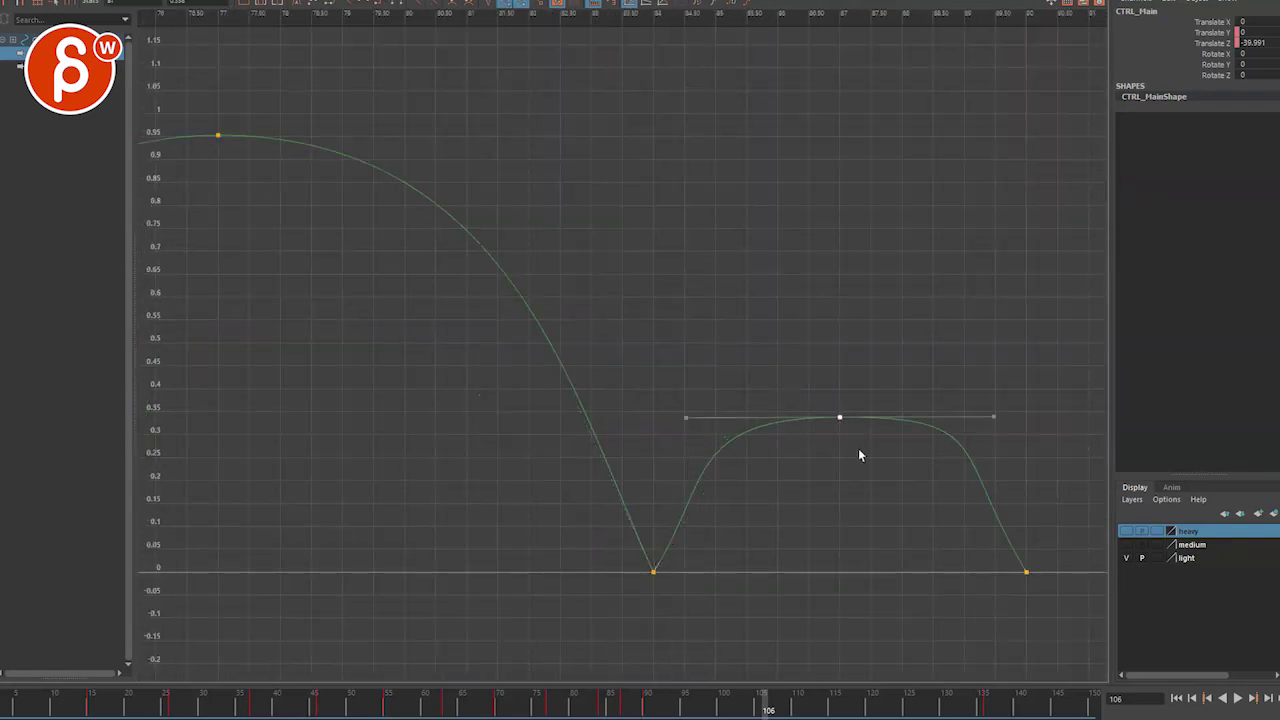
pyautogui.moveTo(698, 415); pyautogui.dragTo(694, 409)
pyautogui.moveTo(694, 409); pyautogui.dragTo(728, 410, button='middle')
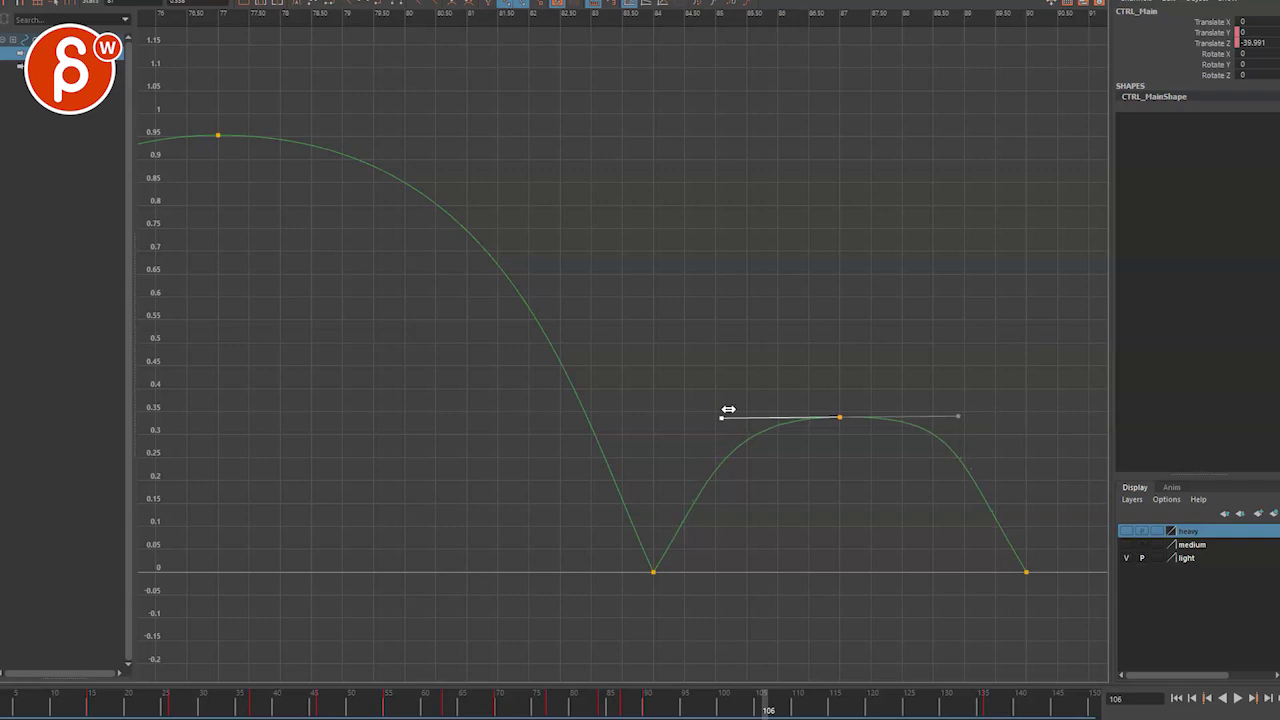
pyautogui.moveTo(956, 579); pyautogui.dragTo(1060, 560)
pyautogui.moveTo(961, 447)
pyautogui.mouseDown(button='middle')
pyautogui.moveTo(990, 474)
pyautogui.moveTo(942, 454)
pyautogui.mouseUp(button='middle')
pyautogui.keyDown('alt'); pyautogui.moveTo(942, 454); pyautogui.dragTo(672, 462, button='right'); pyautogui.keyUp('alt')
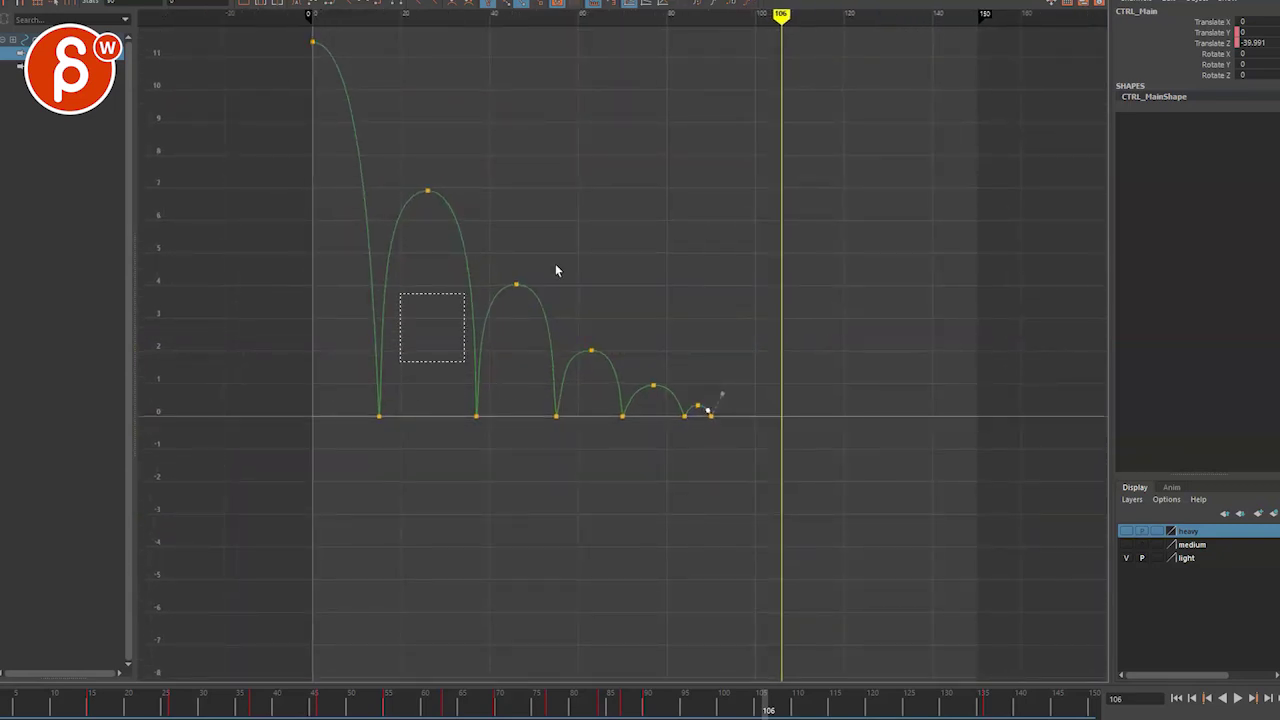
# Steepen the frame-110 contact takeoff, shorten the frame-126 peak tangents, and sharpen the frame-140 landing.
pyautogui.keyDown('alt'); pyautogui.moveTo(557, 270); pyautogui.dragTo(555, 350, button='right'); pyautogui.keyUp('alt')
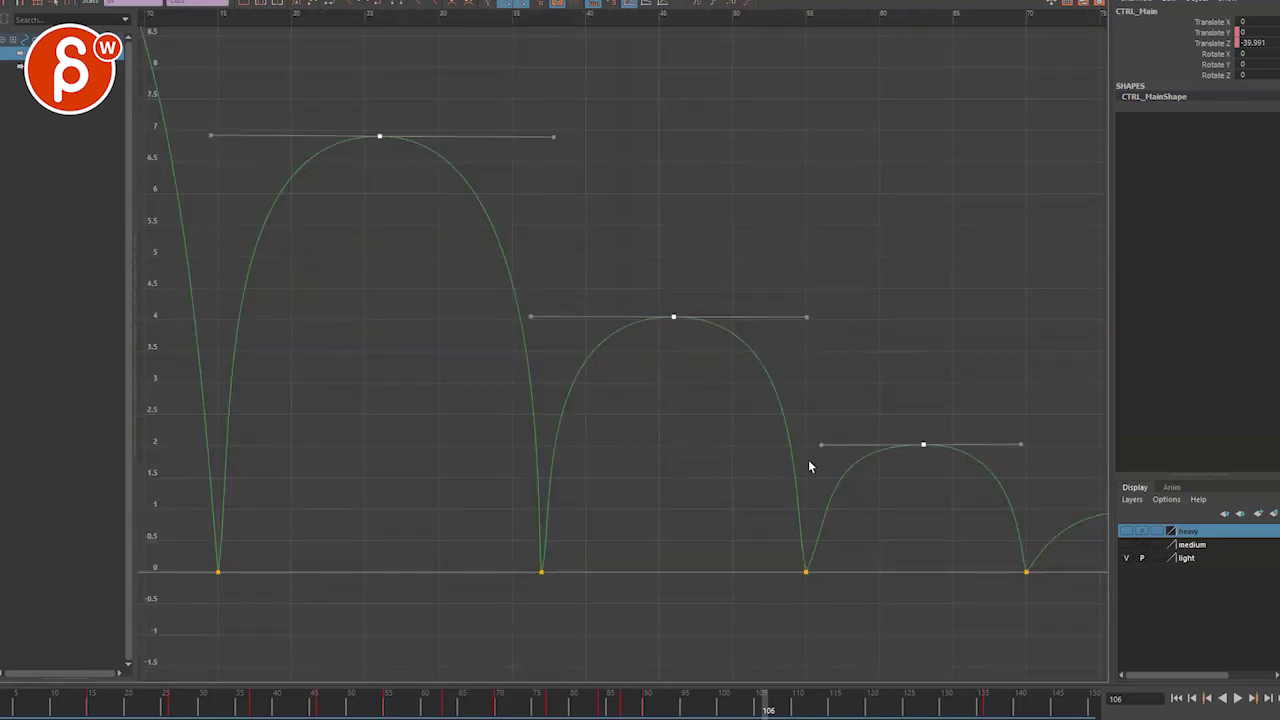
pyautogui.moveTo(790, 586); pyautogui.dragTo(843, 504)
pyautogui.moveTo(857, 534); pyautogui.dragTo(856, 457, button='middle')
pyautogui.moveTo(852, 400); pyautogui.dragTo(935, 456)
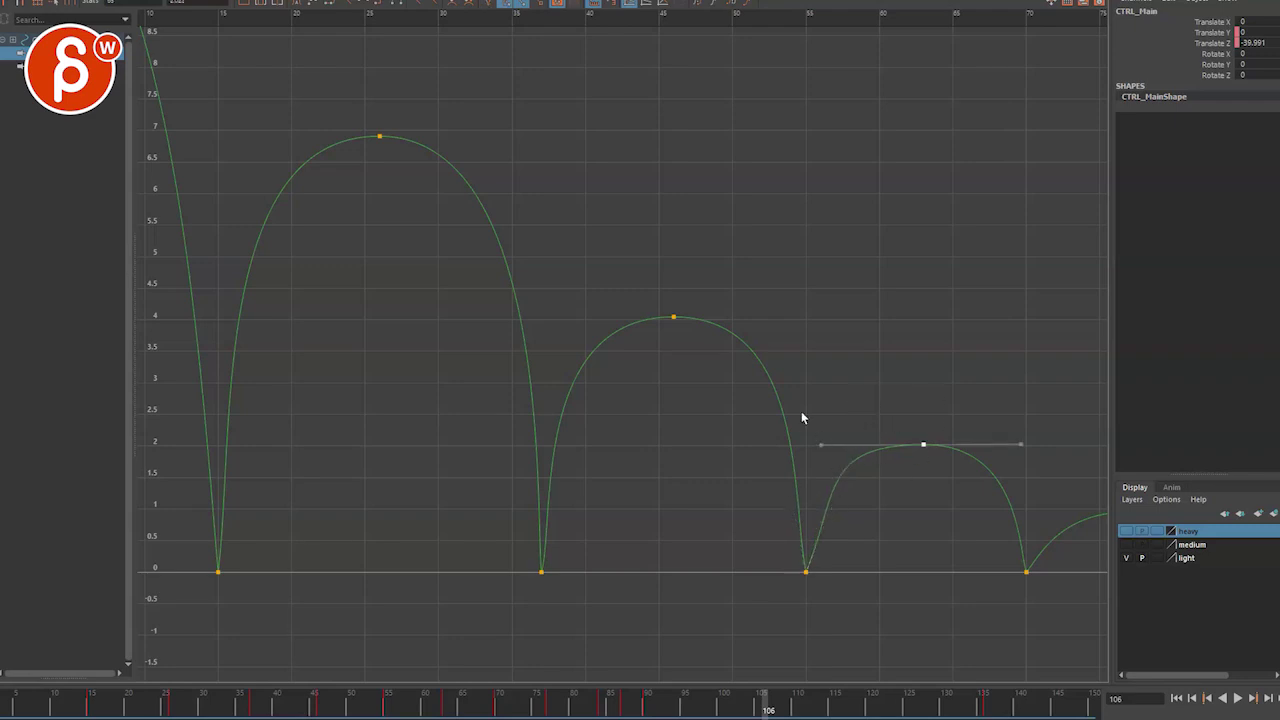
pyautogui.moveTo(827, 433); pyautogui.dragTo(845, 429, button='middle')
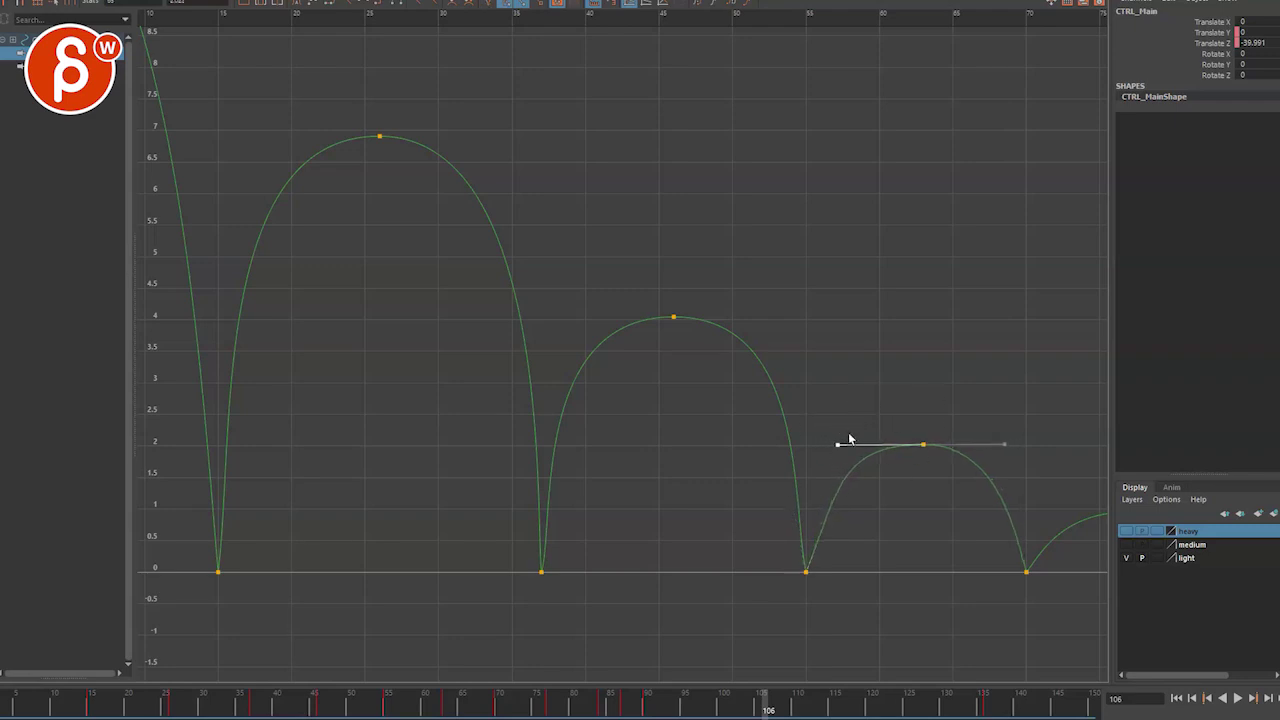
pyautogui.click(961, 591)
pyautogui.moveTo(983, 514); pyautogui.dragTo(1025, 556)
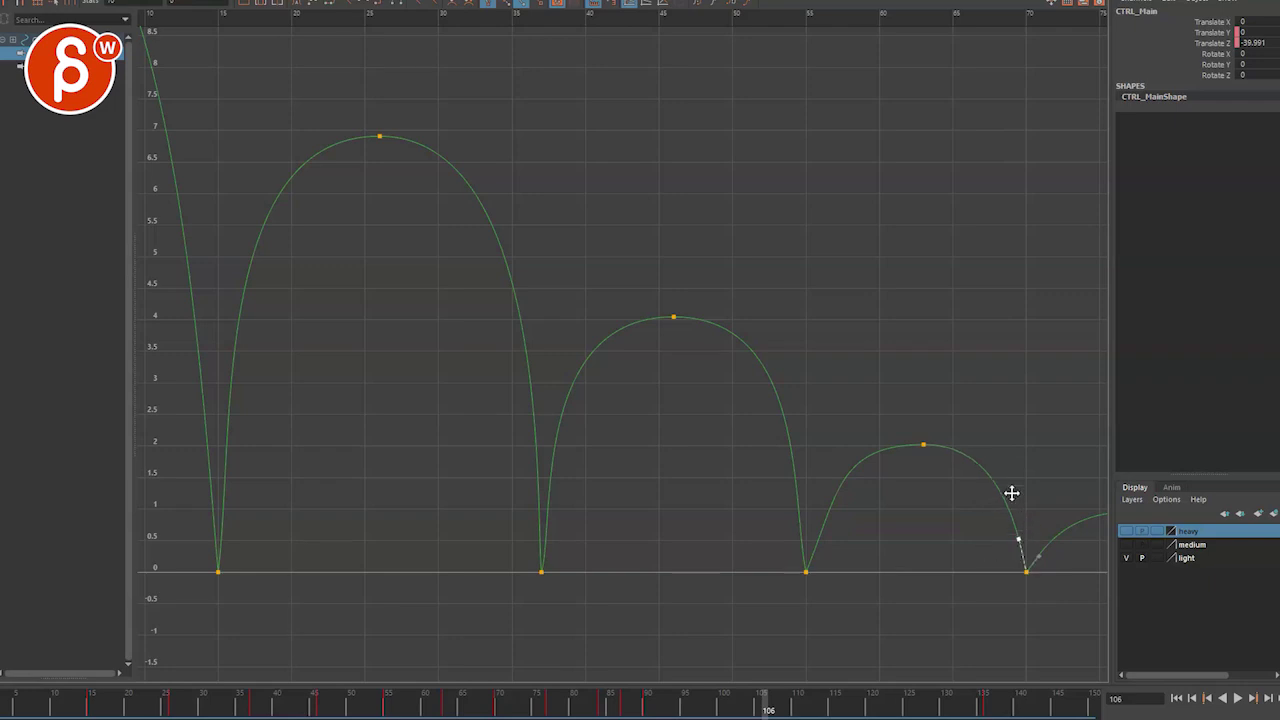
pyautogui.moveTo(1012, 493); pyautogui.dragTo(1010, 475, button='middle')
# Steepen the frame-76 and frame-110 landings and reshape the tangent around the frame-94 peak.
pyautogui.moveTo(567, 517); pyautogui.dragTo(567, 398, button='middle')
pyautogui.moveTo(648, 282); pyautogui.dragTo(680, 328)
pyautogui.moveTo(530, 282); pyautogui.dragTo(556, 325)
pyautogui.moveTo(560, 318); pyautogui.dragTo(593, 318, button='middle')
pyautogui.click(806, 572)
pyautogui.moveTo(806, 480); pyautogui.dragTo(841, 482, button='middle')
pyautogui.moveTo(539, 522); pyautogui.dragTo(539, 524)
pyautogui.moveTo(539, 524); pyautogui.dragTo(543, 389, button='middle')
pyautogui.keyDown('alt'); pyautogui.moveTo(543, 389); pyautogui.dragTo(586, 351, button='right'); pyautogui.keyUp('alt')
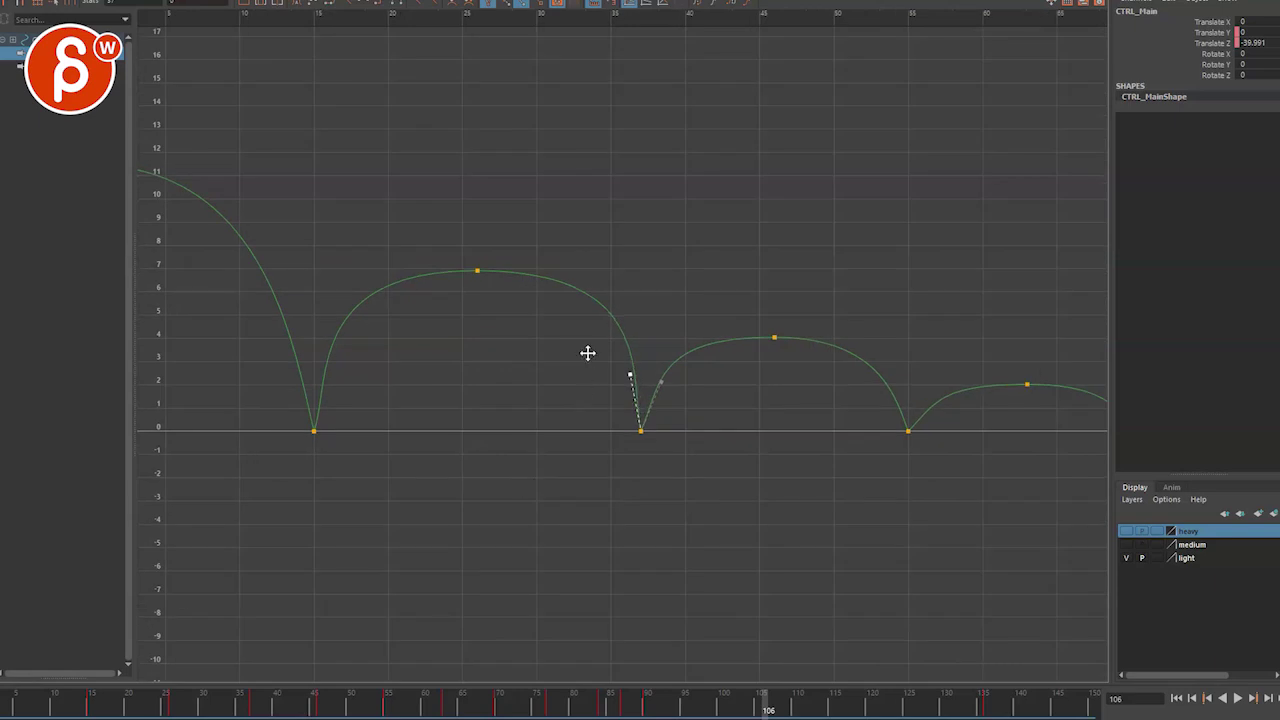
# Shorten the first peak's tangents near frame 25, steepen the frame-45 landing, and return to the side view.
pyautogui.moveTo(468, 262); pyautogui.dragTo(520, 300)
pyautogui.moveTo(658, 236); pyautogui.dragTo(594, 246, button='middle')
pyautogui.moveTo(300, 448); pyautogui.dragTo(349, 341)
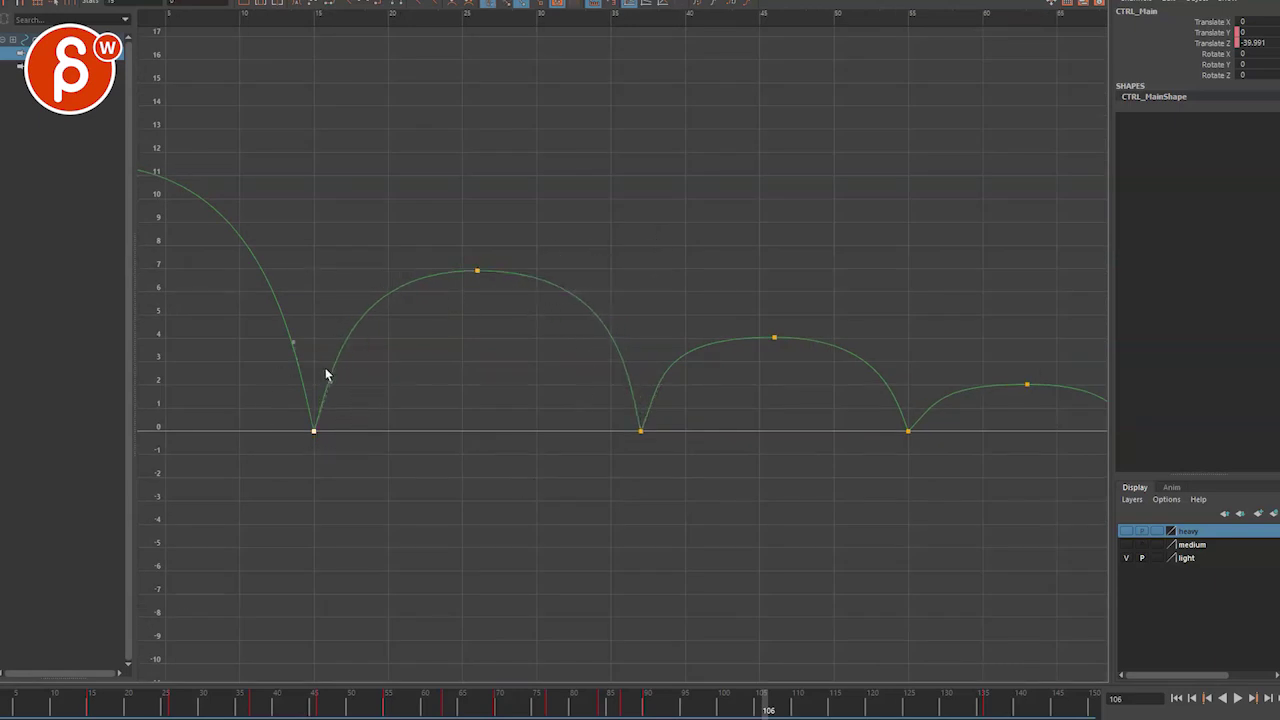
pyautogui.moveTo(360, 342); pyautogui.dragTo(366, 323, button='middle')
pyautogui.keyDown('alt'); pyautogui.moveTo(366, 323); pyautogui.dragTo(514, 494, button='right'); pyautogui.keyUp('alt')
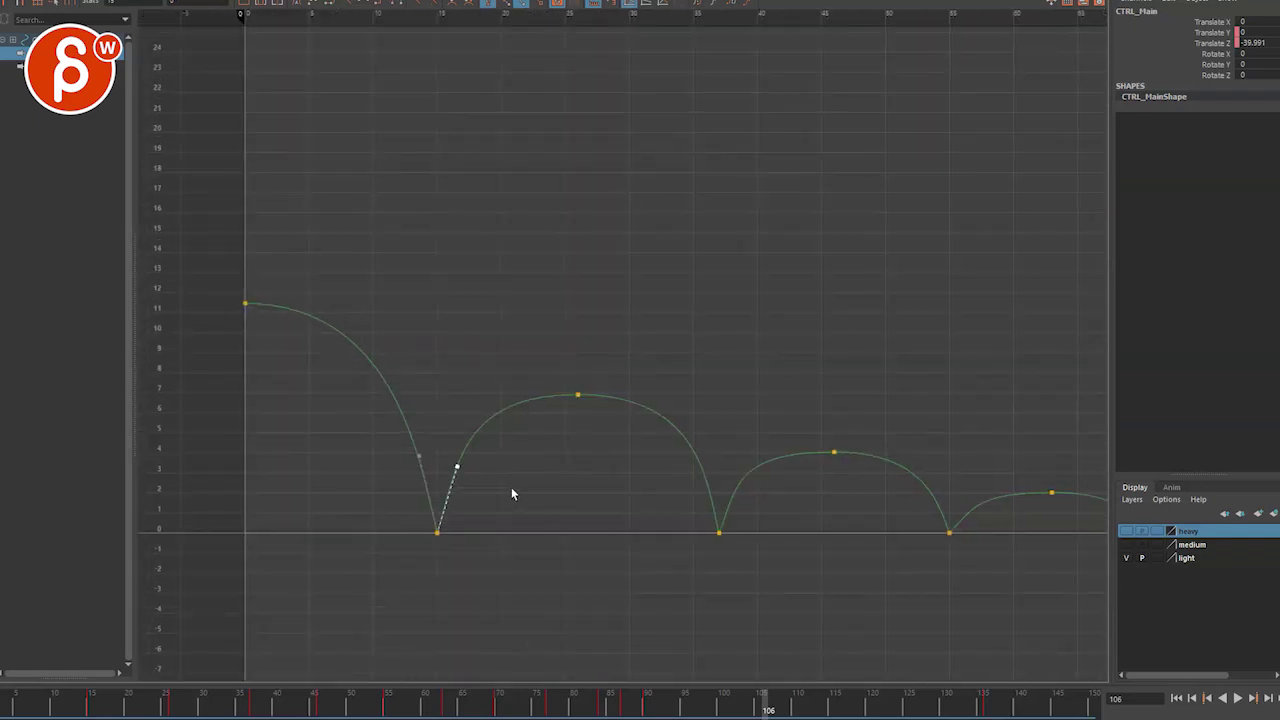
pyautogui.press('space')
pyautogui.press('space')
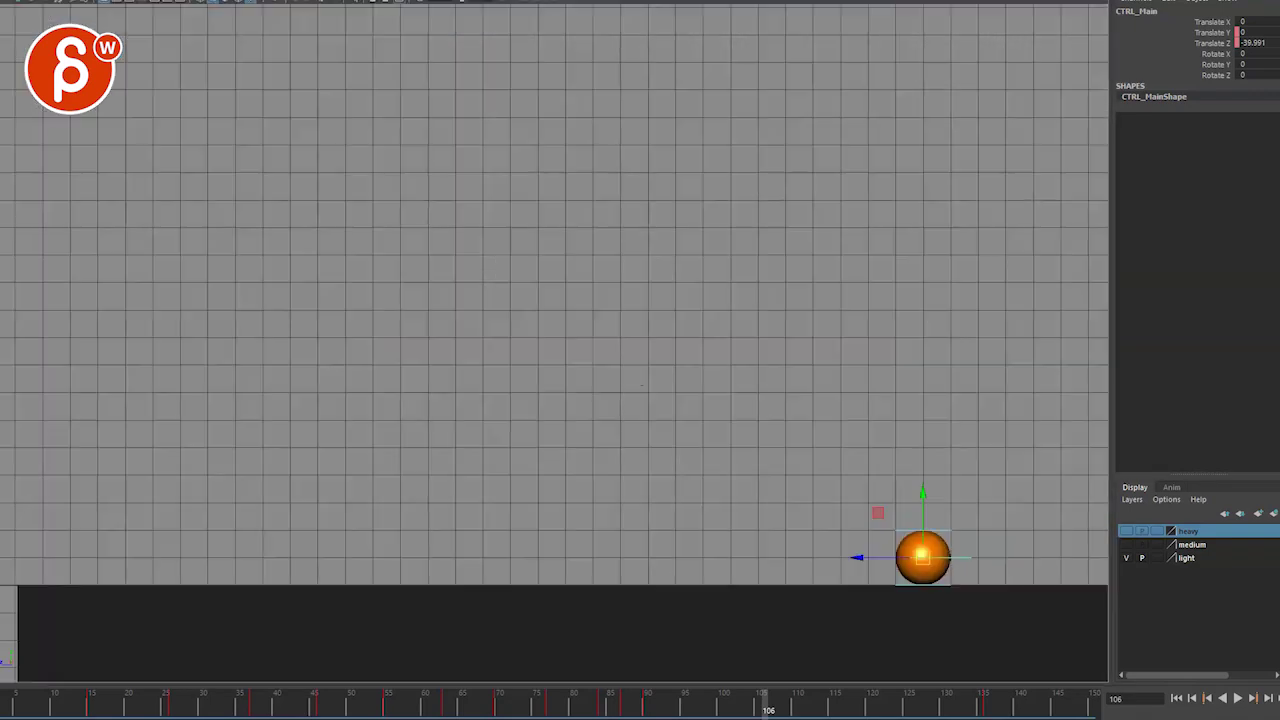
# Play the bounce from frame 0, stop, scrub to frame 60, and restore the four-pane Graph Editor layout.
pyautogui.hotkey('alt', 'shift', 'v')
pyautogui.hotkey('alt', 'v')
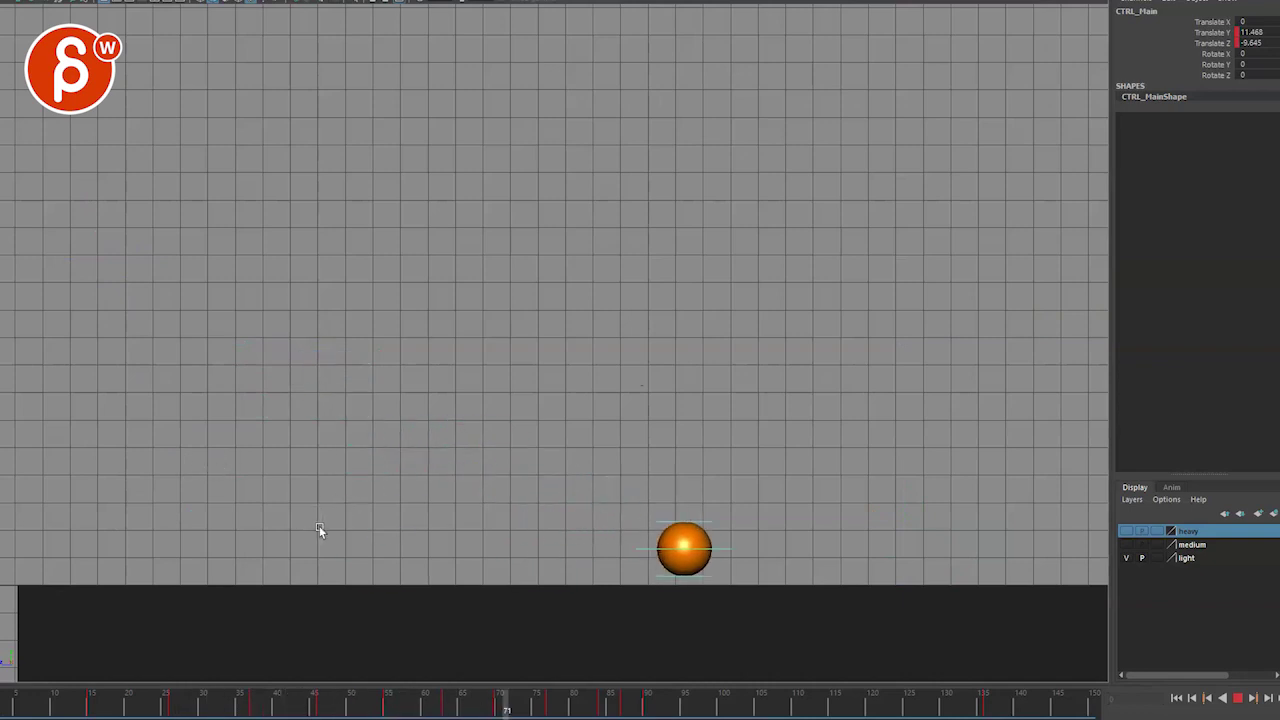
pyautogui.hotkey('alt', 'v')
pyautogui.moveTo(333, 707); pyautogui.dragTo(425, 707)
pyautogui.press('space')
pyautogui.press('space')
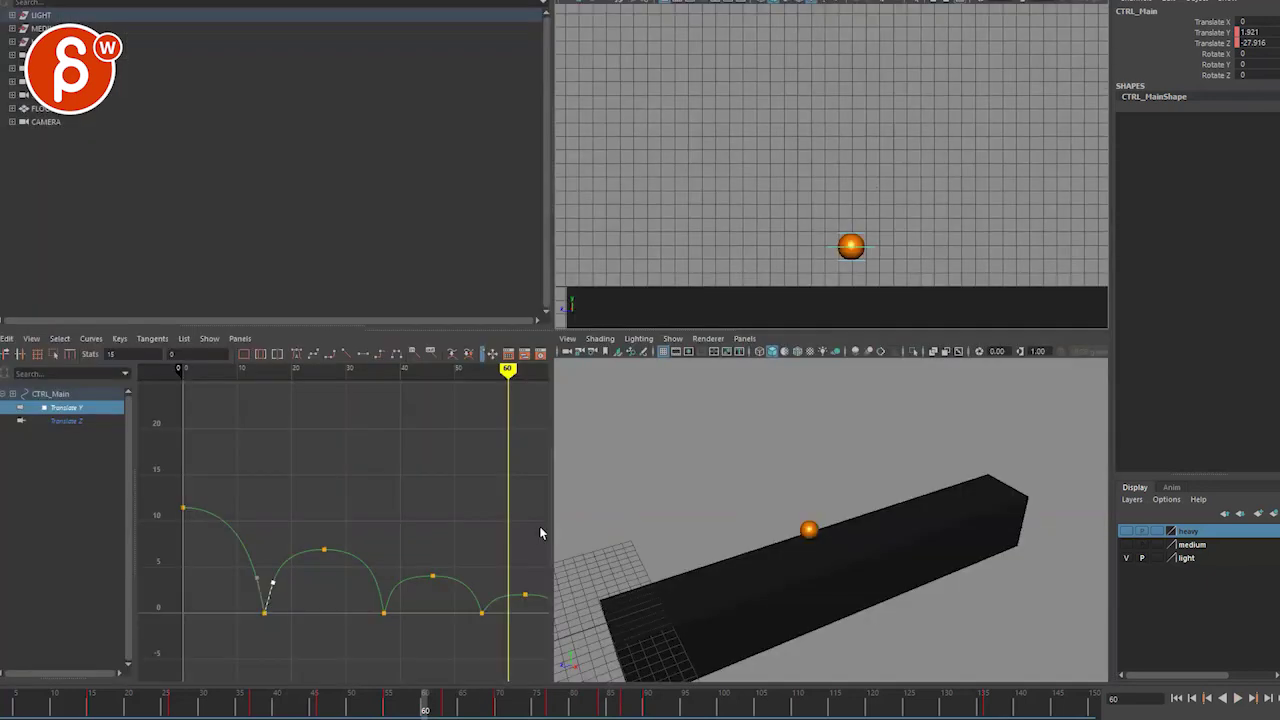
# Select the keys of the last bounces and slide them earlier in time.
pyautogui.keyDown('alt'); pyautogui.moveTo(539, 526); pyautogui.dragTo(263, 570, button='right'); pyautogui.keyUp('alt')
pyautogui.press('space')
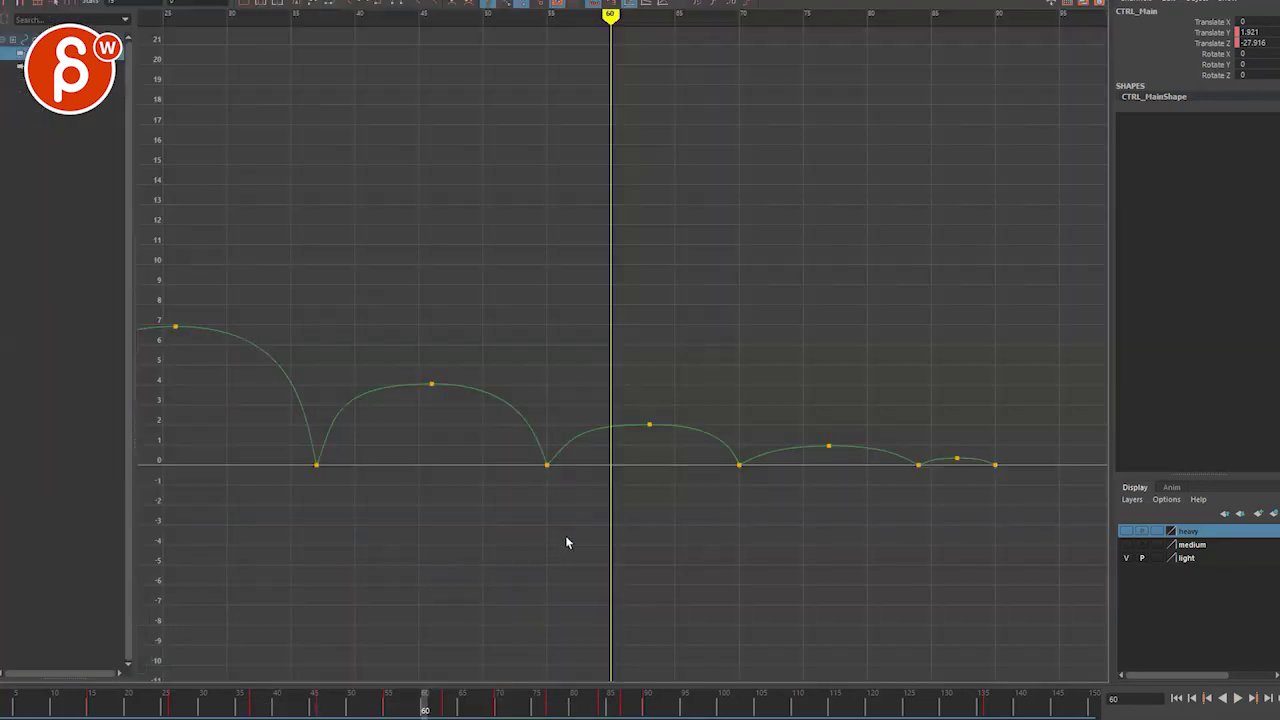
pyautogui.moveTo(566, 517); pyautogui.dragTo(1030, 415)
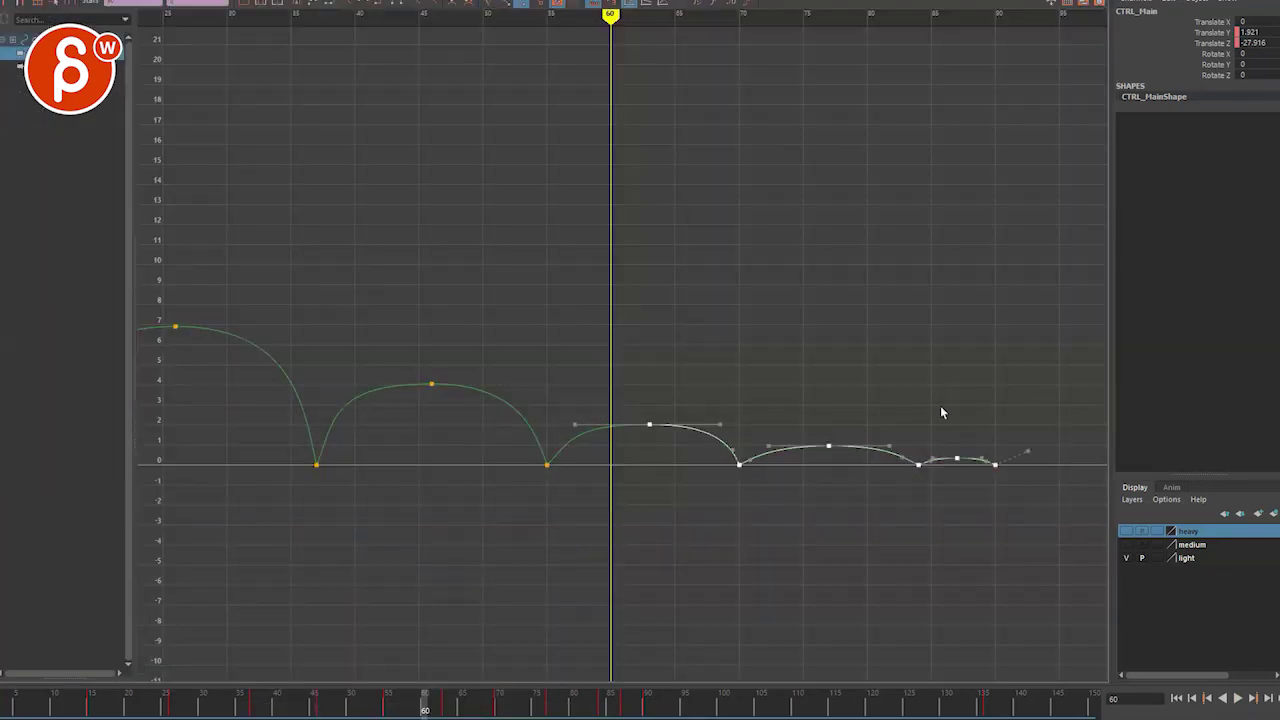
pyautogui.moveTo(1023, 534); pyautogui.dragTo(680, 371)
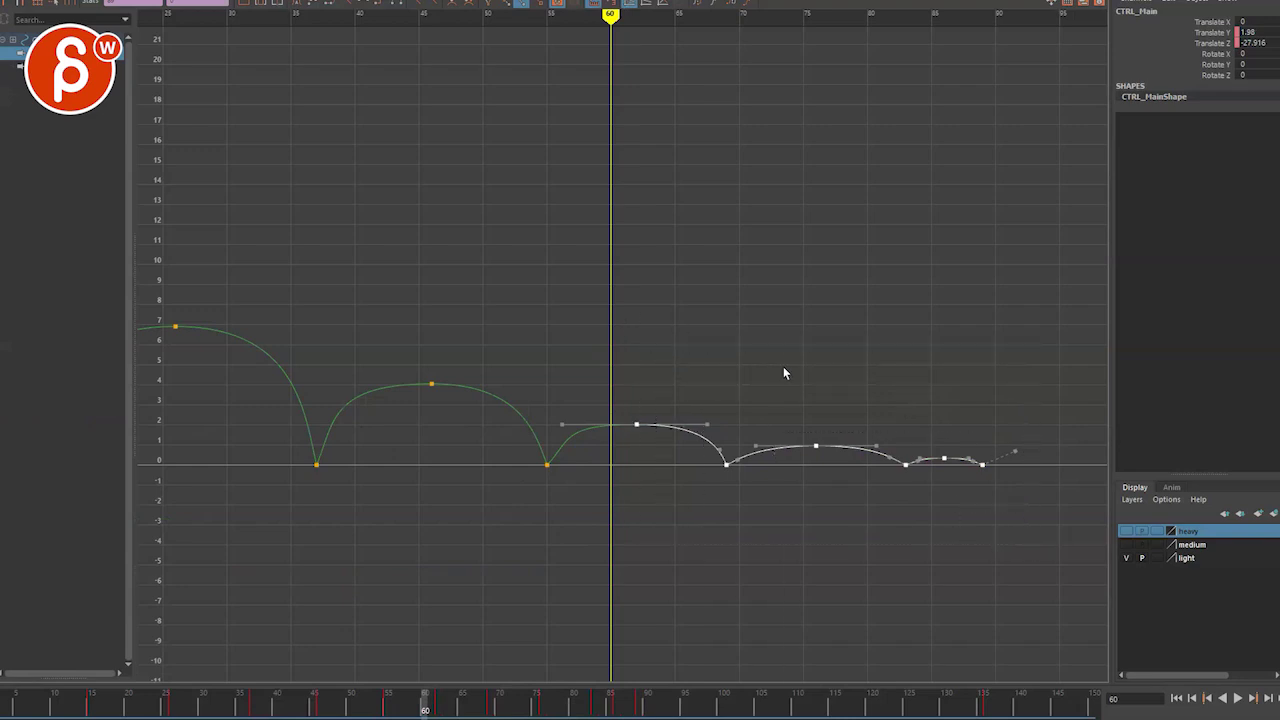
pyautogui.moveTo(783, 366); pyautogui.dragTo(742, 400, button='middle')
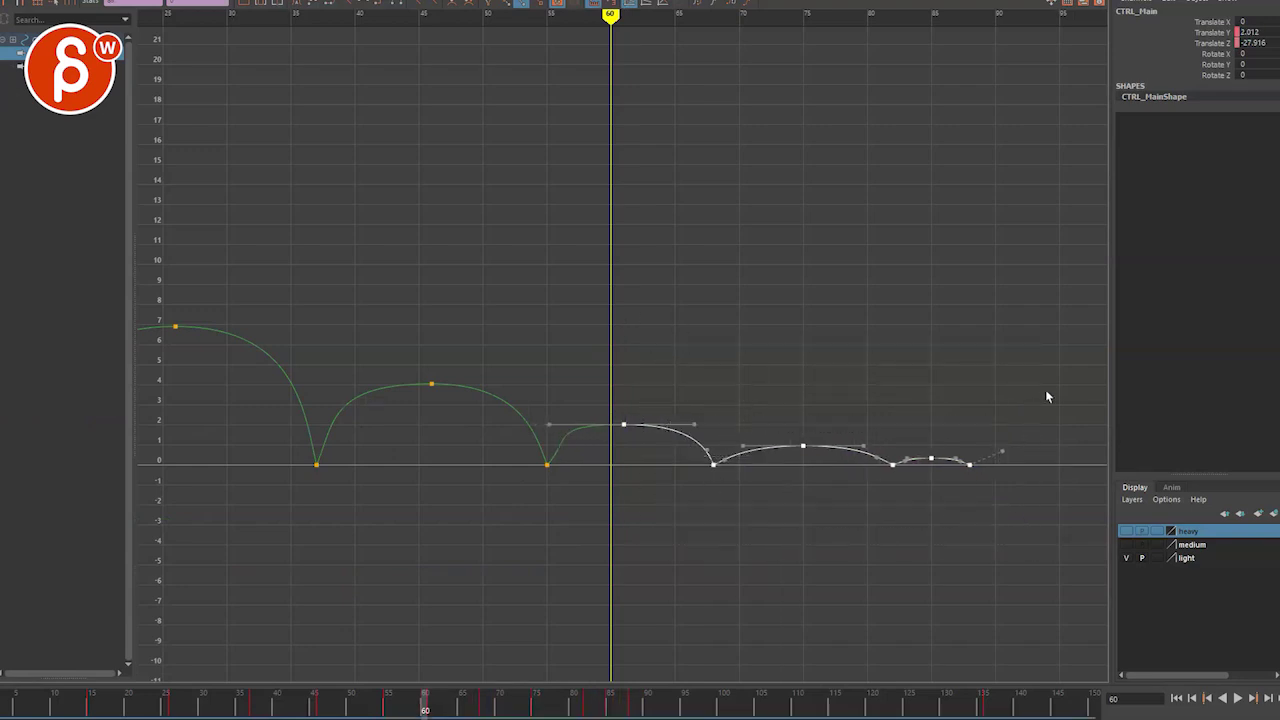
pyautogui.moveTo(1046, 397); pyautogui.dragTo(886, 452, button='middle')
pyautogui.moveTo(717, 494); pyautogui.dragTo(929, 414)
pyautogui.moveTo(929, 414); pyautogui.dragTo(912, 412, button='middle')
pyautogui.moveTo(783, 515); pyautogui.dragTo(931, 409)
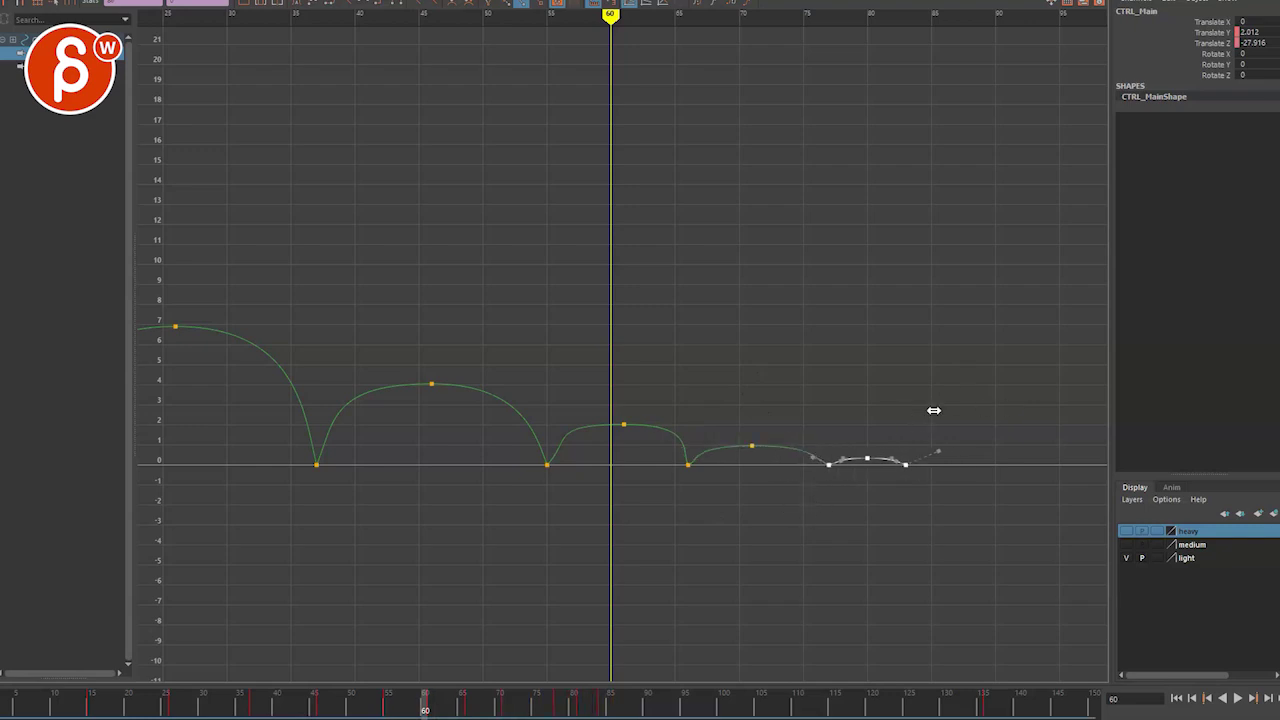
pyautogui.moveTo(931, 409); pyautogui.dragTo(928, 418, button='middle')
pyautogui.press('f')
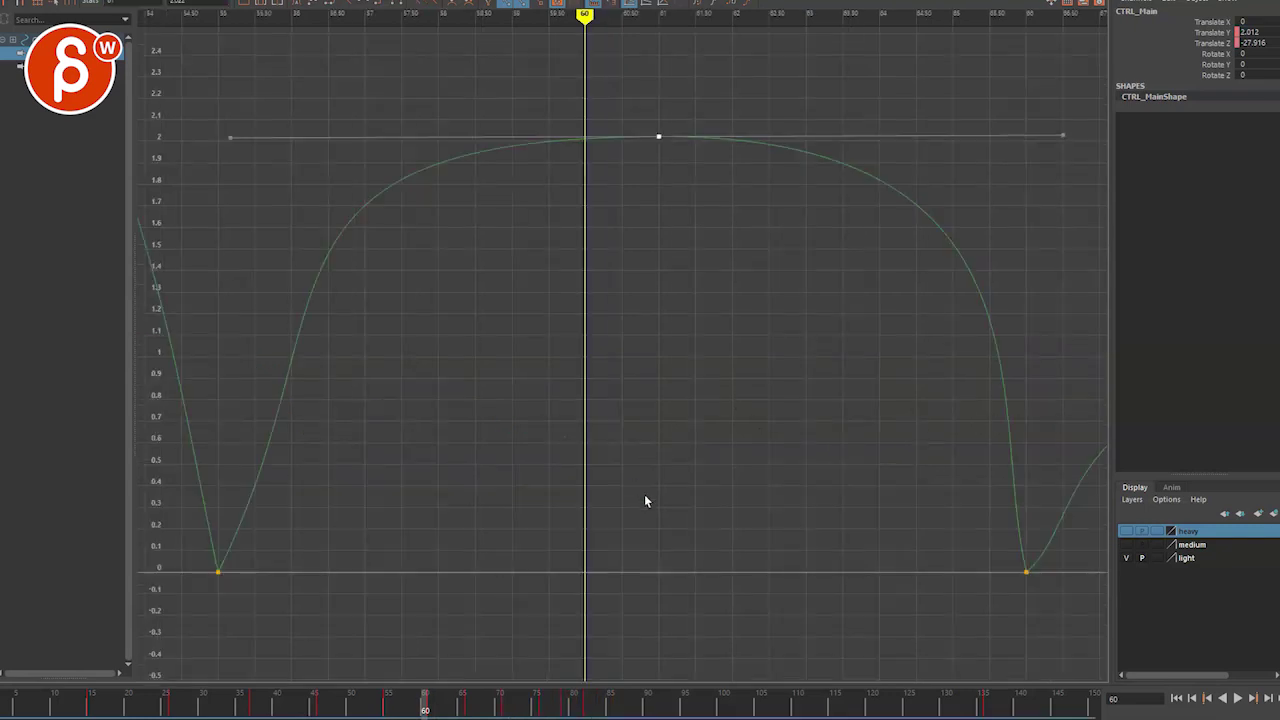
pyautogui.click(644, 494)
pyautogui.scroll(-6, 646, 510)
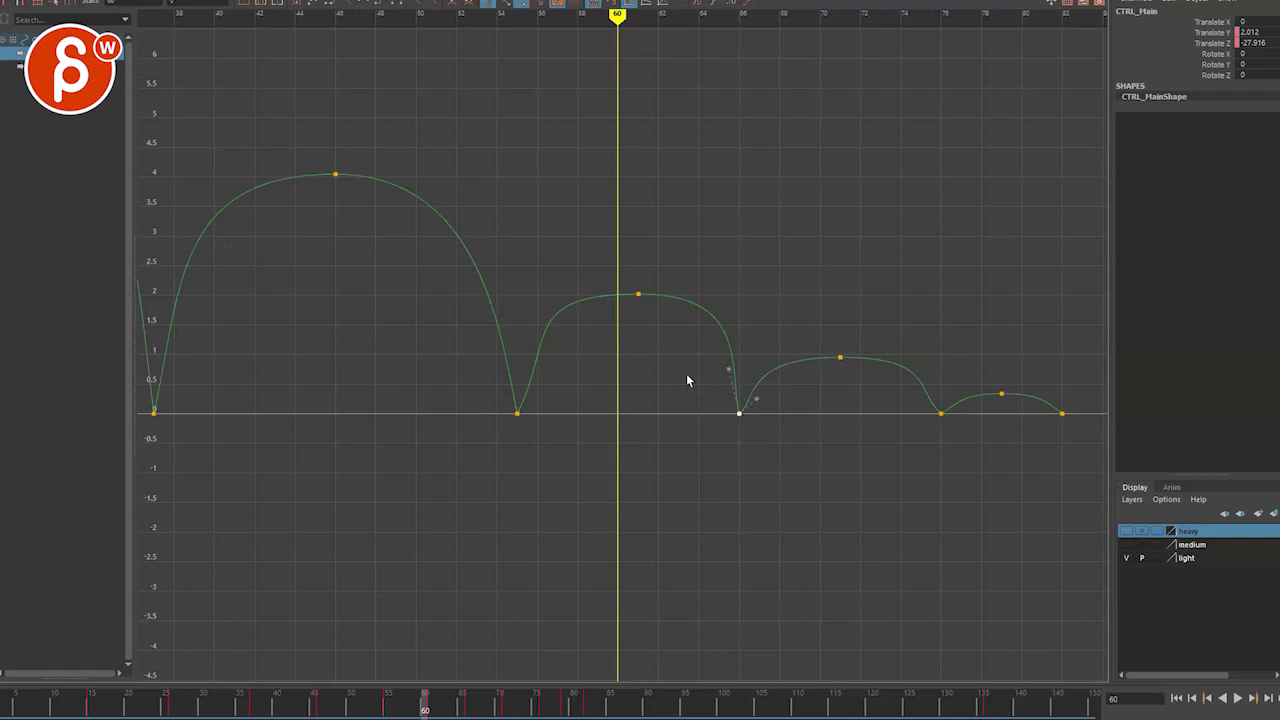
# Shorten the frame-60 apex key's right tangent to sharpen the fall, then step through frames to check it.
pyautogui.moveTo(597, 300); pyautogui.dragTo(711, 283)
pyautogui.click(751, 292)
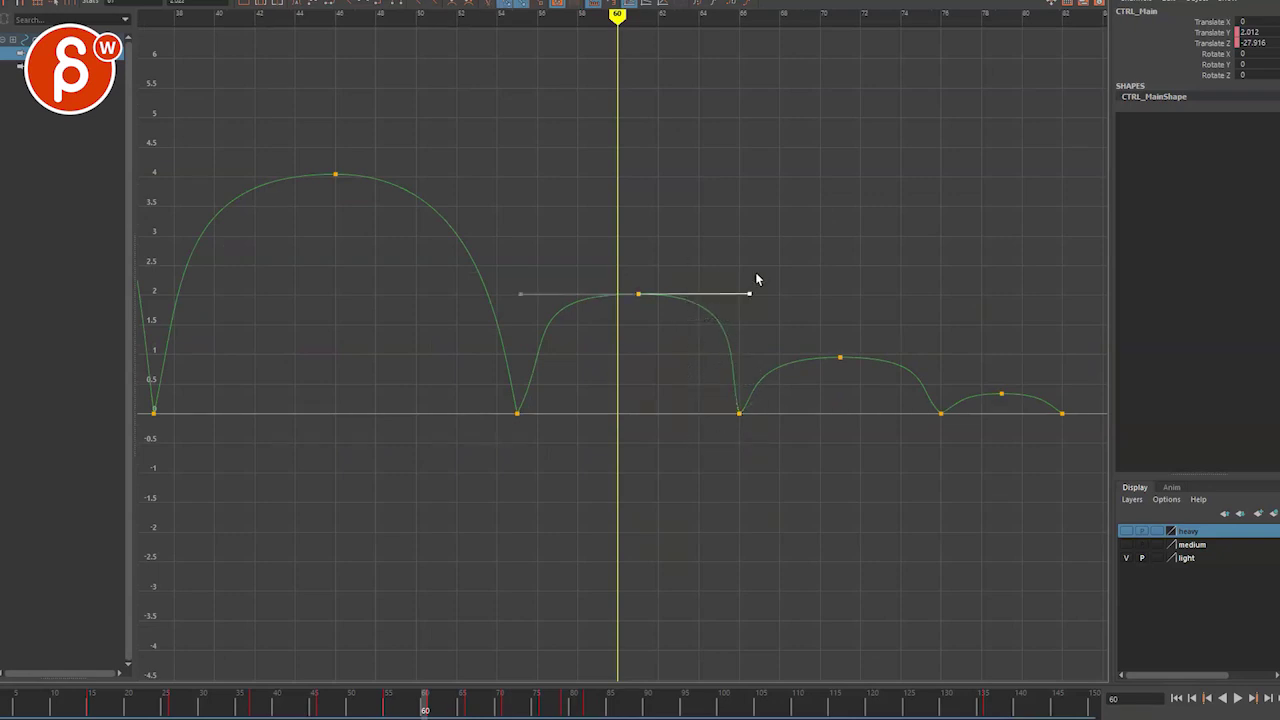
pyautogui.moveTo(751, 289); pyautogui.dragTo(700, 287, button='middle')
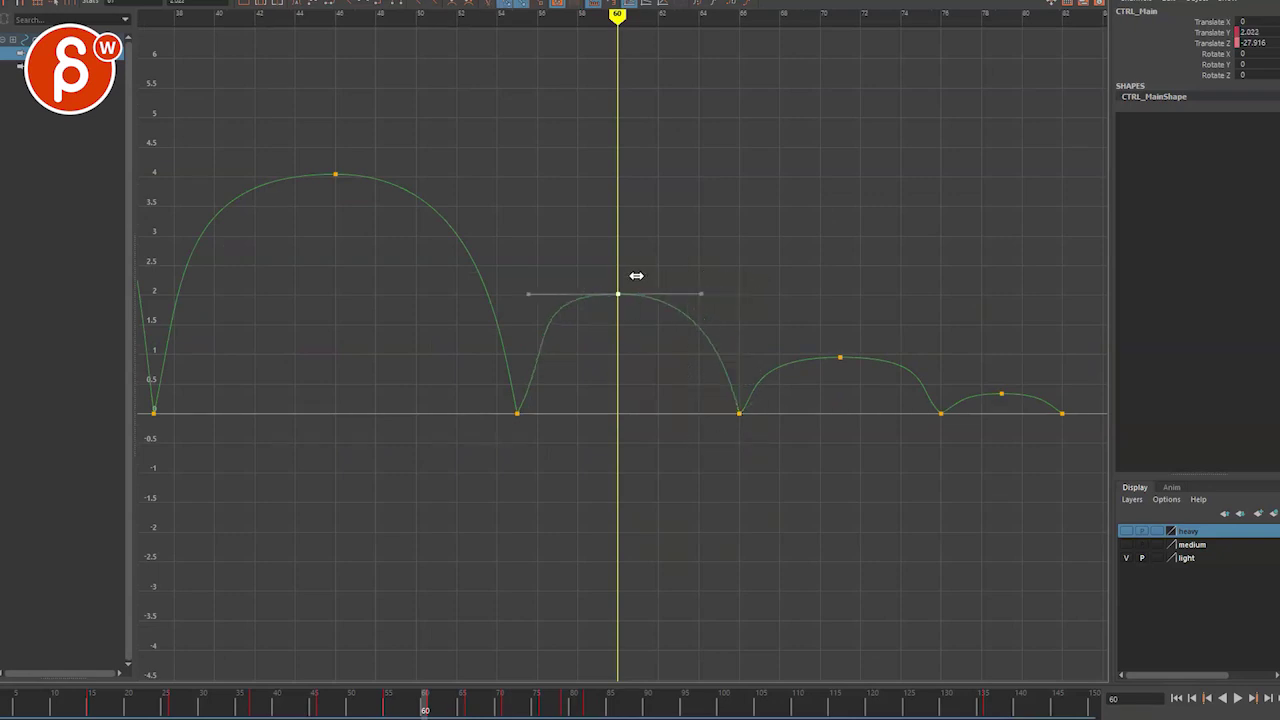
pyautogui.hotkey('alt', ',')
pyautogui.hotkey('alt', ',')
pyautogui.hotkey('alt', ',')
pyautogui.hotkey('alt', ',')
pyautogui.hotkey('alt', ',')
pyautogui.hotkey('alt', '.')
pyautogui.hotkey('alt', '.')
pyautogui.hotkey('alt', '.')
pyautogui.hotkey('alt', '.')
pyautogui.hotkey('alt', '.')
pyautogui.hotkey('alt', '.')
pyautogui.hotkey('alt', '.')
pyautogui.hotkey('alt', '.')
pyautogui.hotkey('alt', '.')
pyautogui.hotkey('alt', '.')
pyautogui.hotkey('alt', '.')
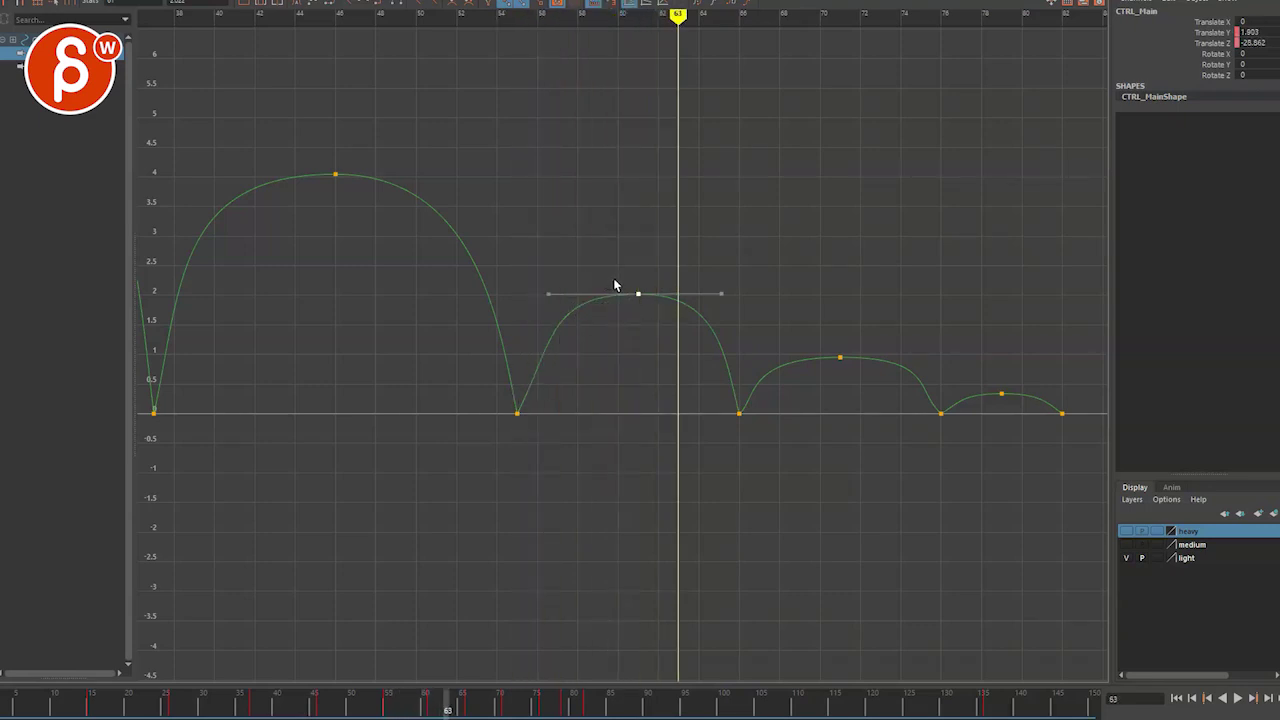
pyautogui.hotkey('alt', ',')
pyautogui.hotkey('alt', ',')
pyautogui.hotkey('alt', ',')
pyautogui.hotkey('alt', ',')
pyautogui.hotkey('alt', ',')
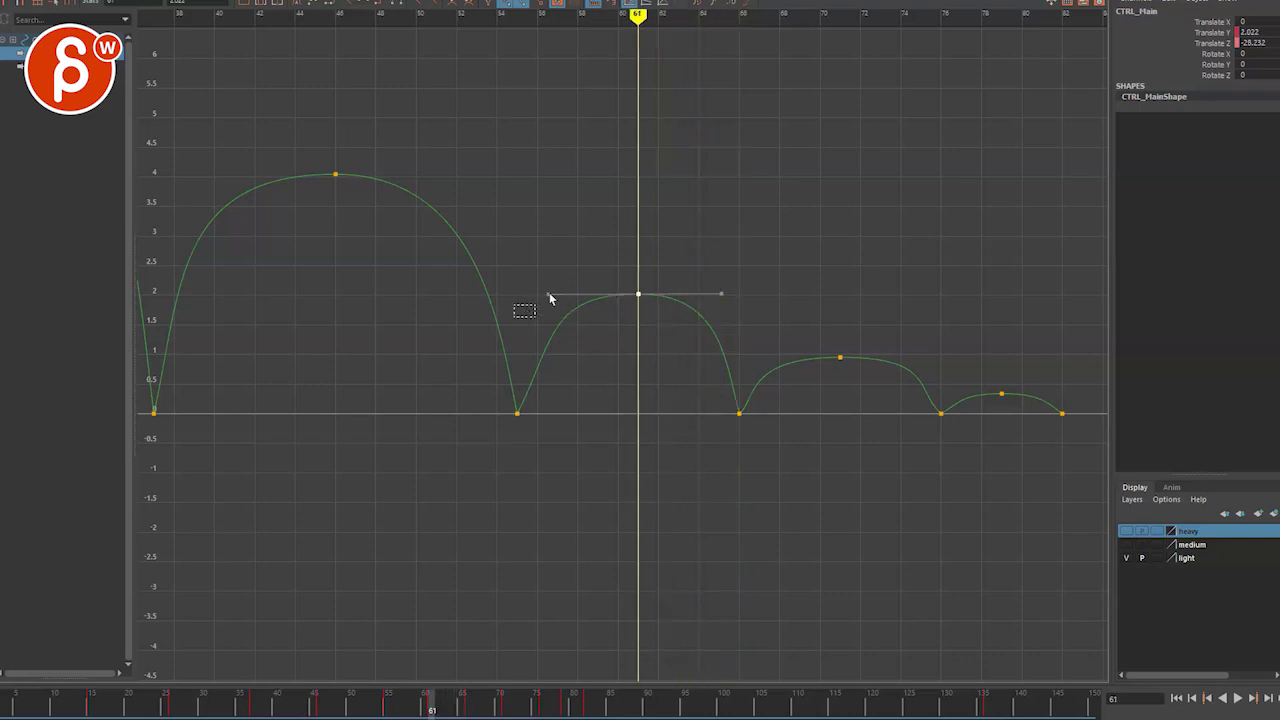
# Straighten the rise out of the low contact key and shift keys from frame 61 about one frame earlier.
pyautogui.moveTo(490, 403); pyautogui.dragTo(519, 426)
pyautogui.click(530, 390)
pyautogui.moveTo(551, 340); pyautogui.dragTo(560, 297, button='middle')
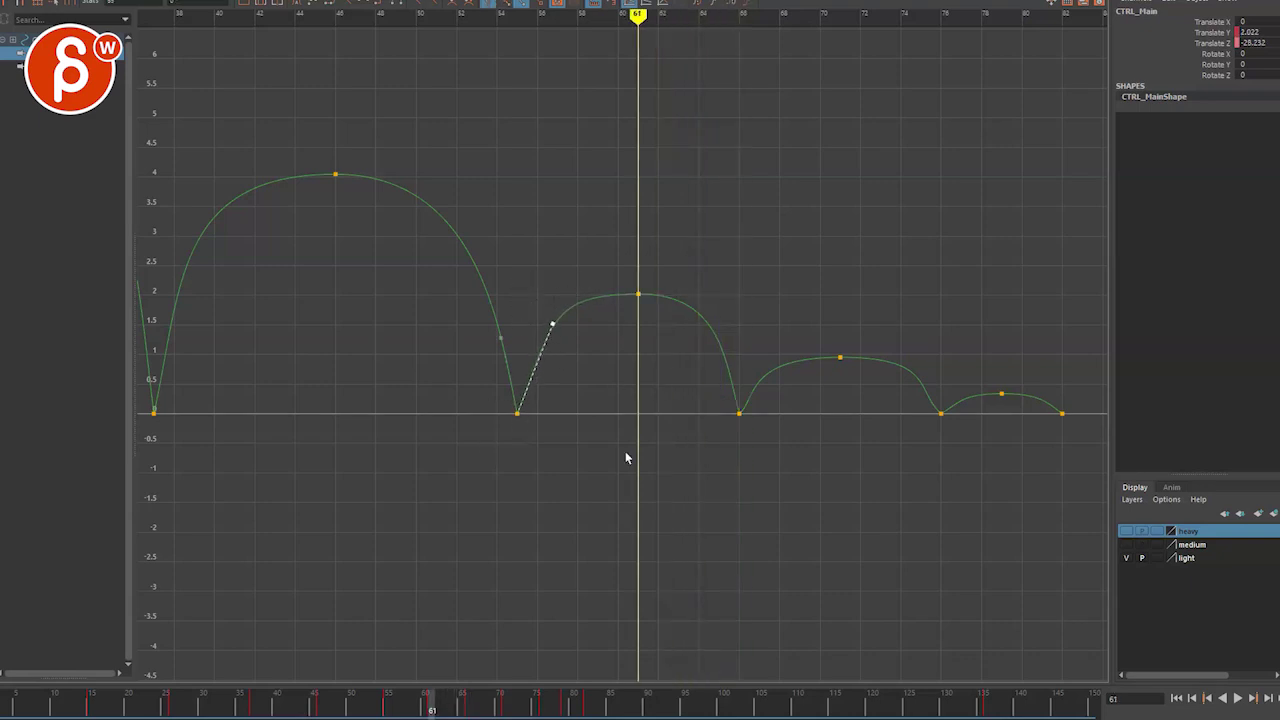
pyautogui.moveTo(592, 443); pyautogui.dragTo(969, 283)
pyautogui.keyDown('shift'); pyautogui.moveTo(933, 281); pyautogui.dragTo(921, 283, button='middle'); pyautogui.keyUp('shift')
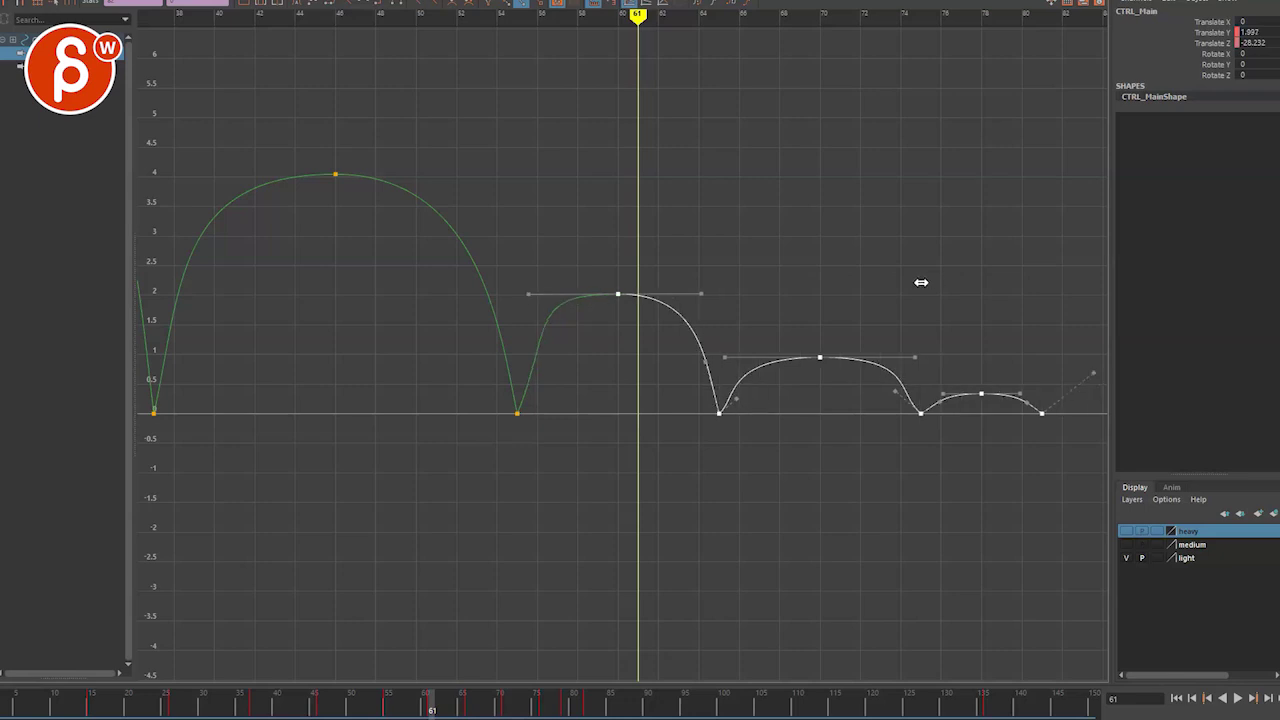
# Move the remaining bounces and the last three hops further earlier in time.
pyautogui.moveTo(772, 363); pyautogui.dragTo(770, 363)
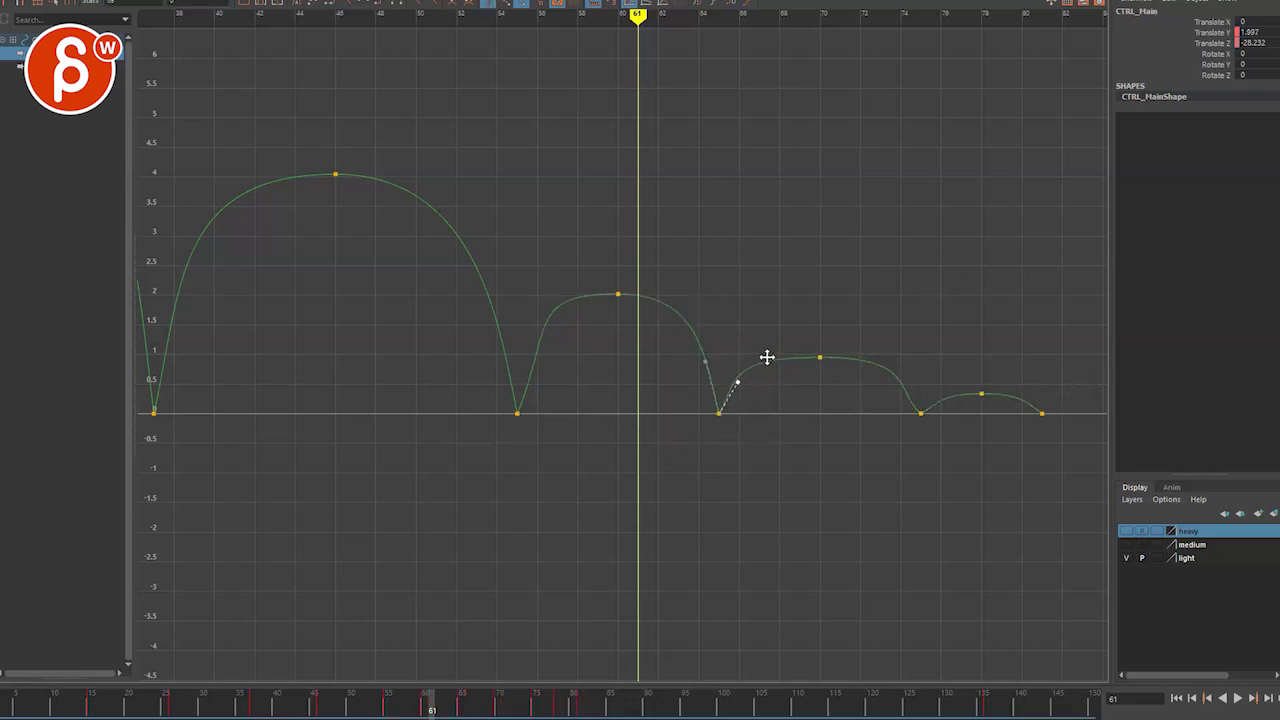
pyautogui.moveTo(743, 467); pyautogui.dragTo(1077, 350)
pyautogui.keyDown('shift'); pyautogui.moveTo(938, 344); pyautogui.dragTo(916, 342, button='middle'); pyautogui.keyUp('shift')
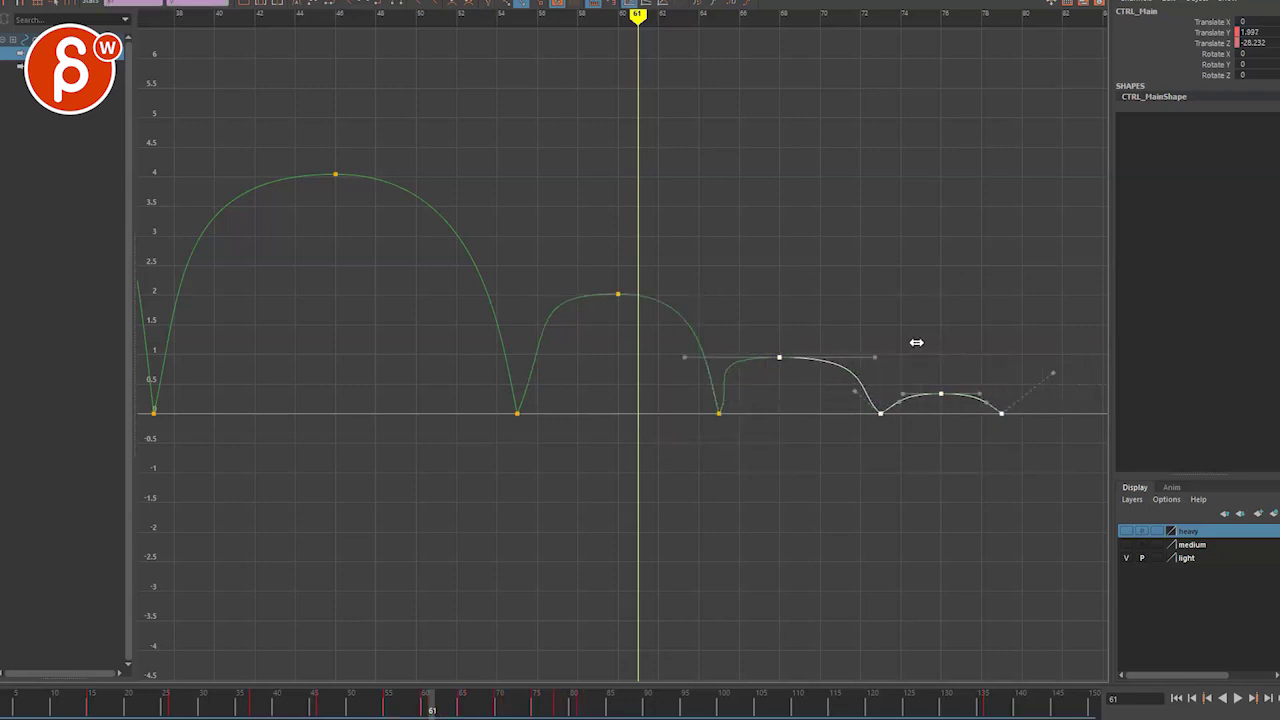
pyautogui.moveTo(850, 447); pyautogui.dragTo(1023, 349)
pyautogui.keyDown('shift'); pyautogui.moveTo(1023, 349); pyautogui.dragTo(949, 371, button='middle'); pyautogui.keyUp('shift')
# Lower the peak of the small final hop.
pyautogui.click(986, 375)
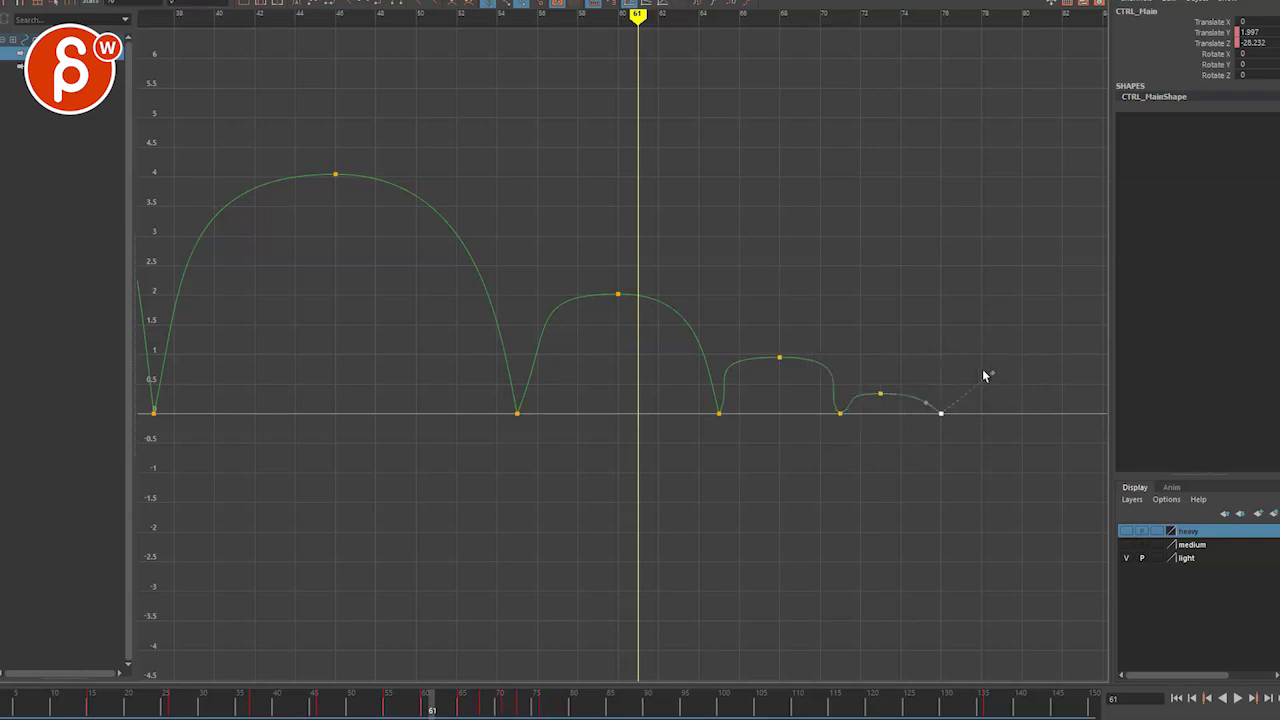
pyautogui.moveTo(851, 365); pyautogui.dragTo(906, 405)
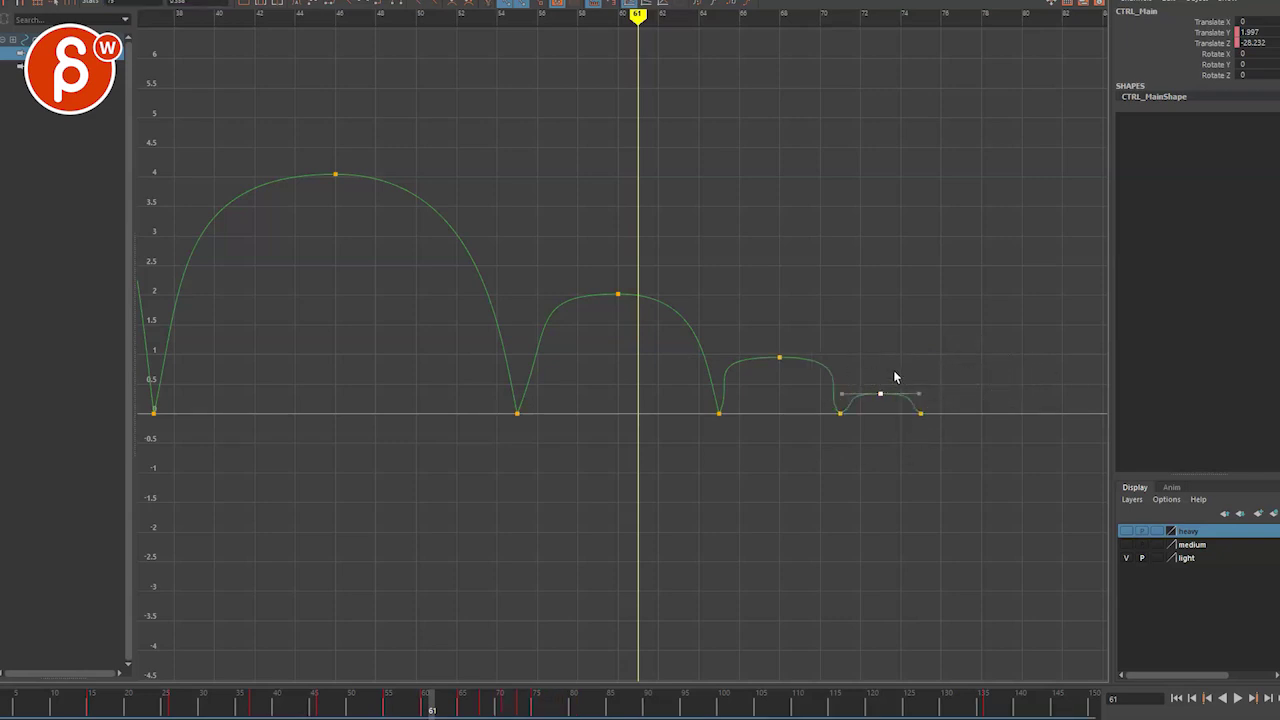
pyautogui.keyDown('shift'); pyautogui.moveTo(895, 377); pyautogui.dragTo(889, 374, button='middle'); pyautogui.keyUp('shift')
pyautogui.moveTo(951, 443); pyautogui.dragTo(660, 262)
# Shorten the second peak's tangents to narrow that arc.
pyautogui.press('f')
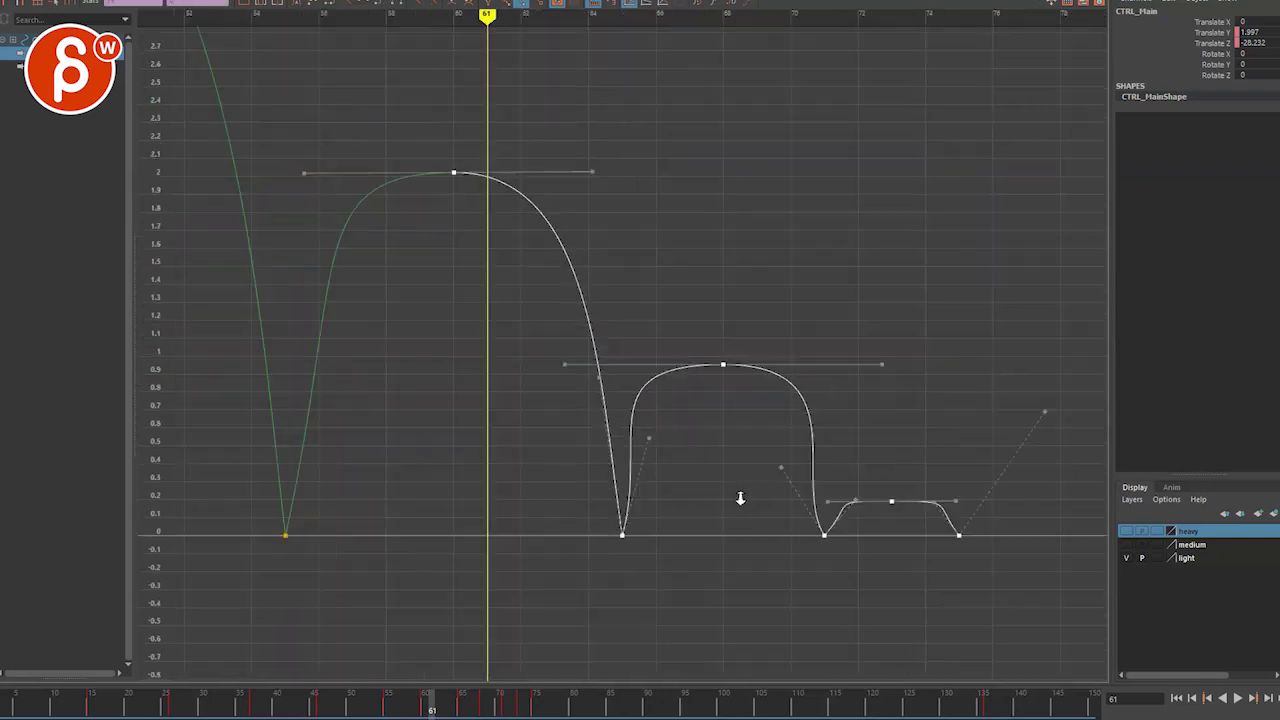
pyautogui.scroll(-1, 700, 460)
pyautogui.click(648, 428)
pyautogui.moveTo(722, 318); pyautogui.dragTo(646, 368)
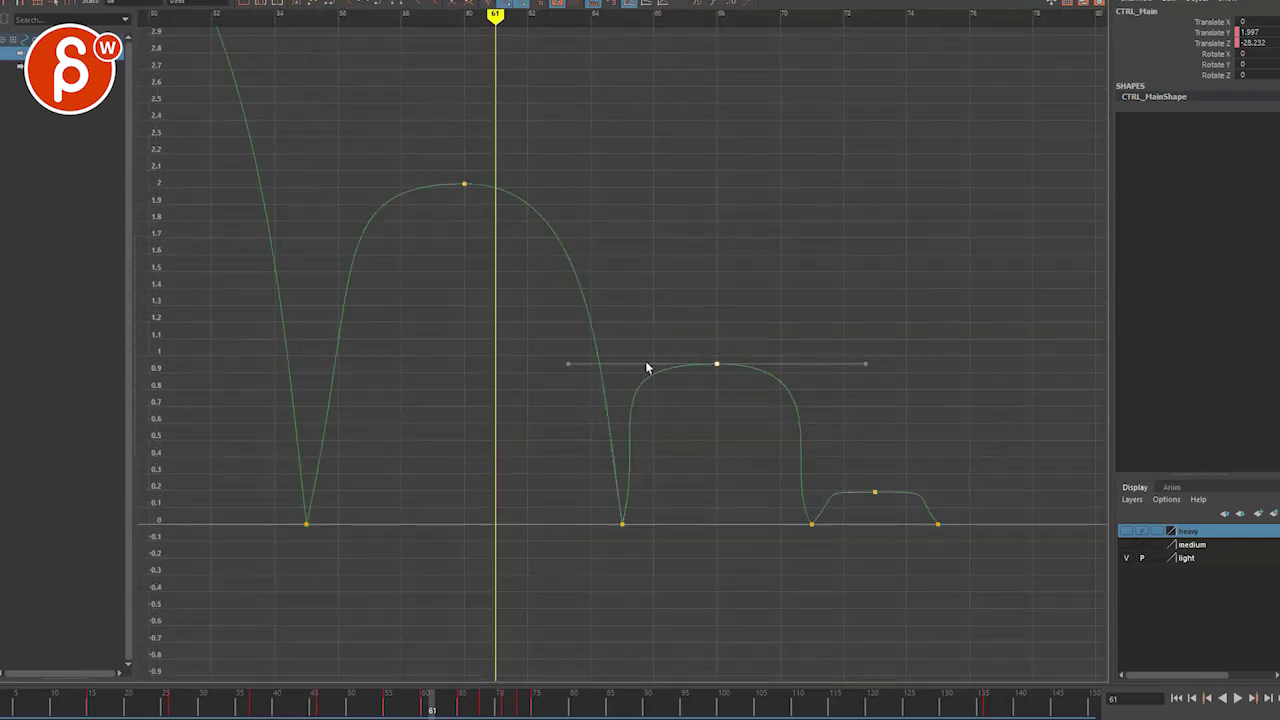
pyautogui.moveTo(566, 350); pyautogui.dragTo(646, 365)
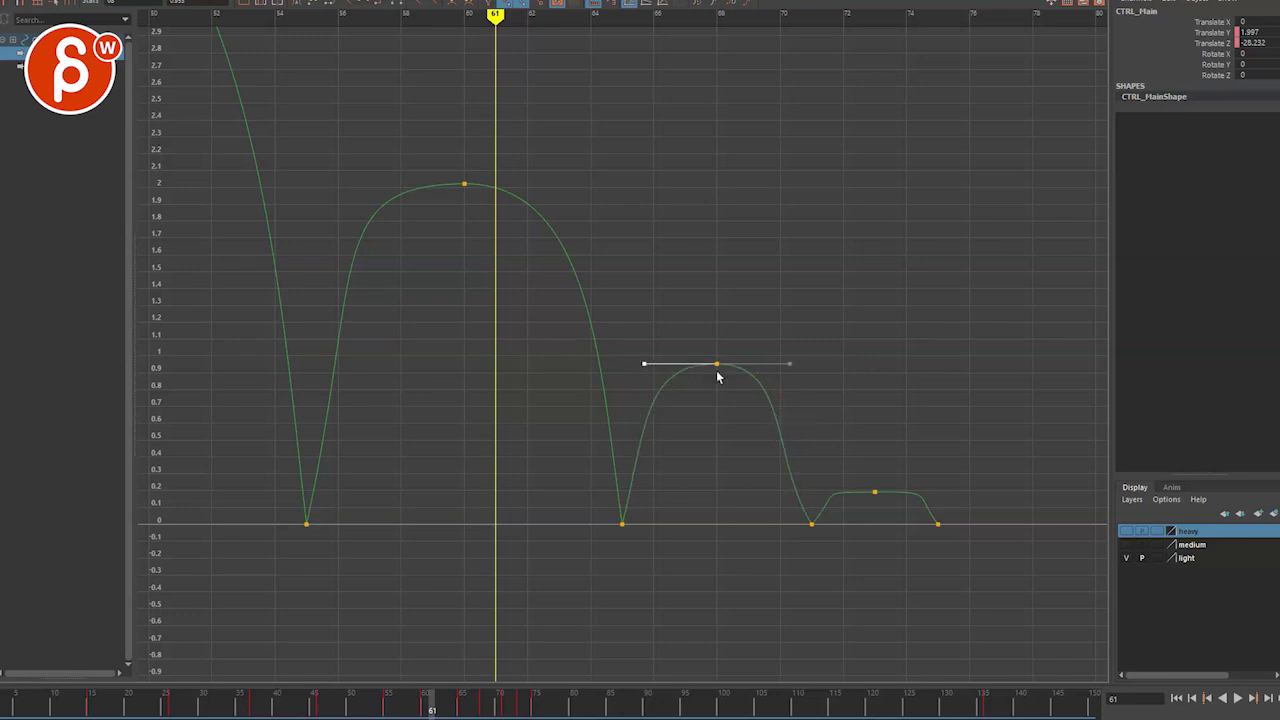
# Shorten the low-hop apex key's tangents to reshape its shoulders.
pyautogui.moveTo(790, 505); pyautogui.dragTo(790, 450)
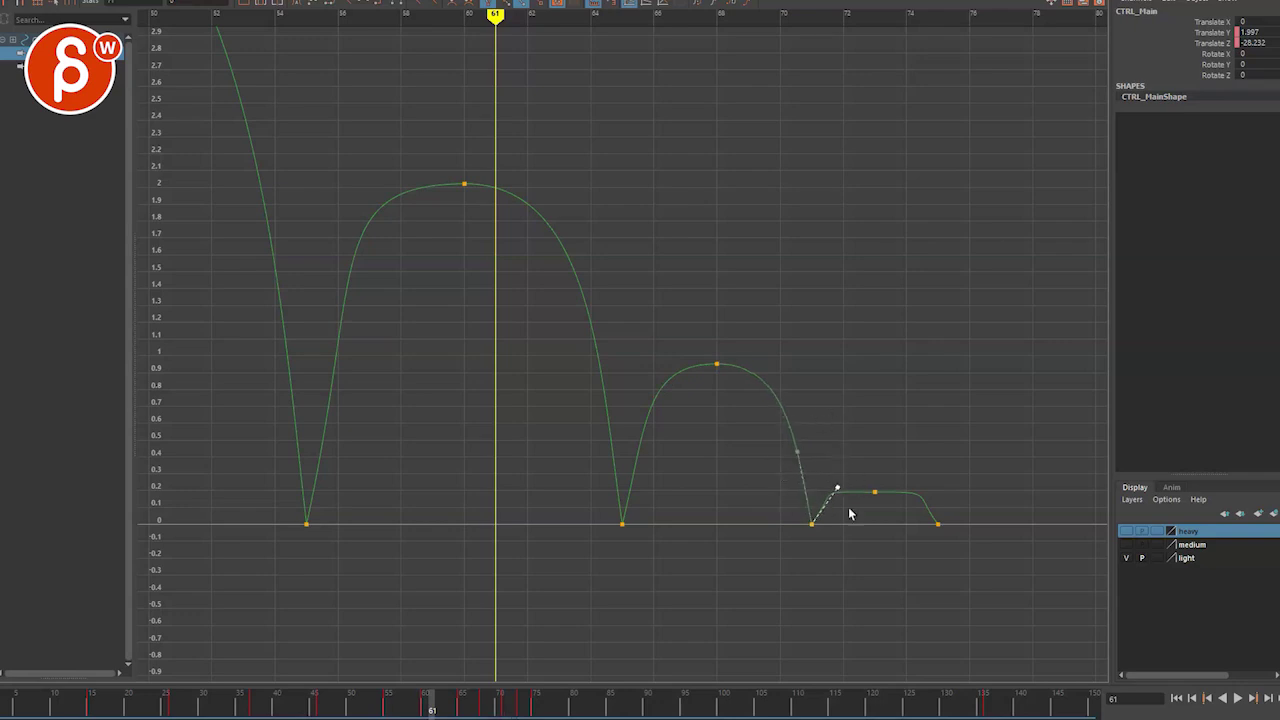
pyautogui.moveTo(849, 514); pyautogui.dragTo(900, 476)
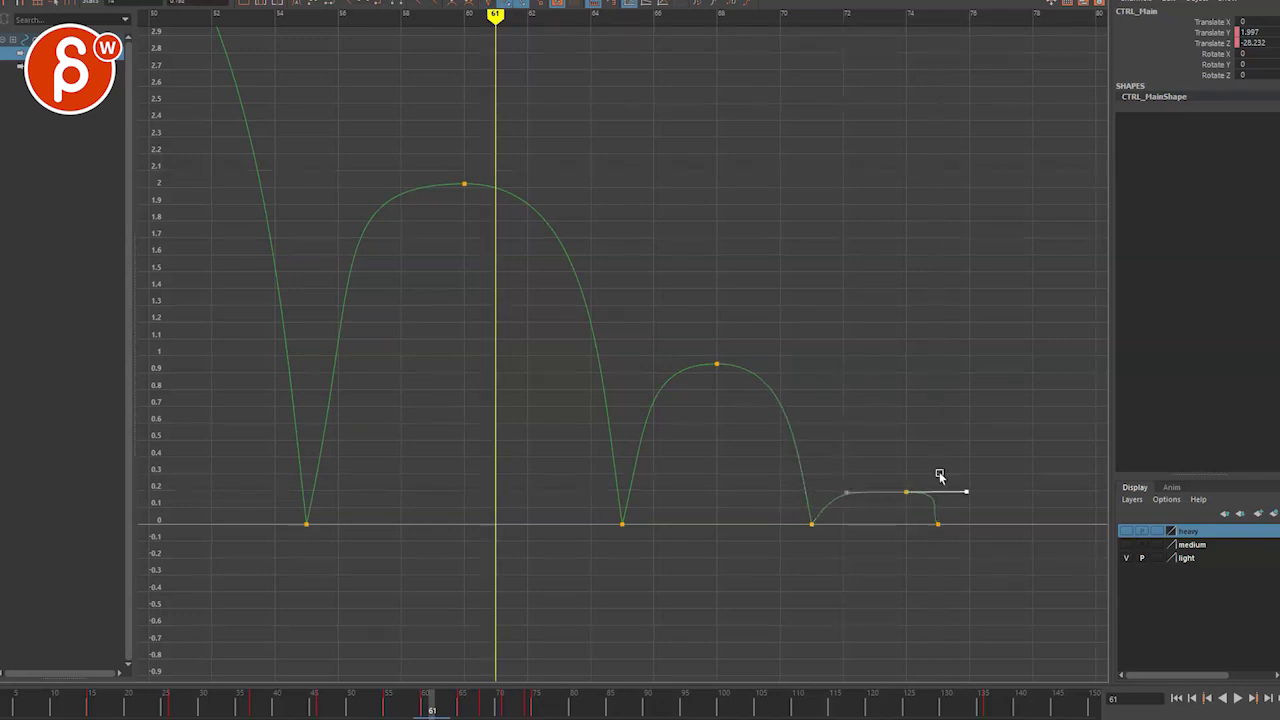
pyautogui.click(930, 488)
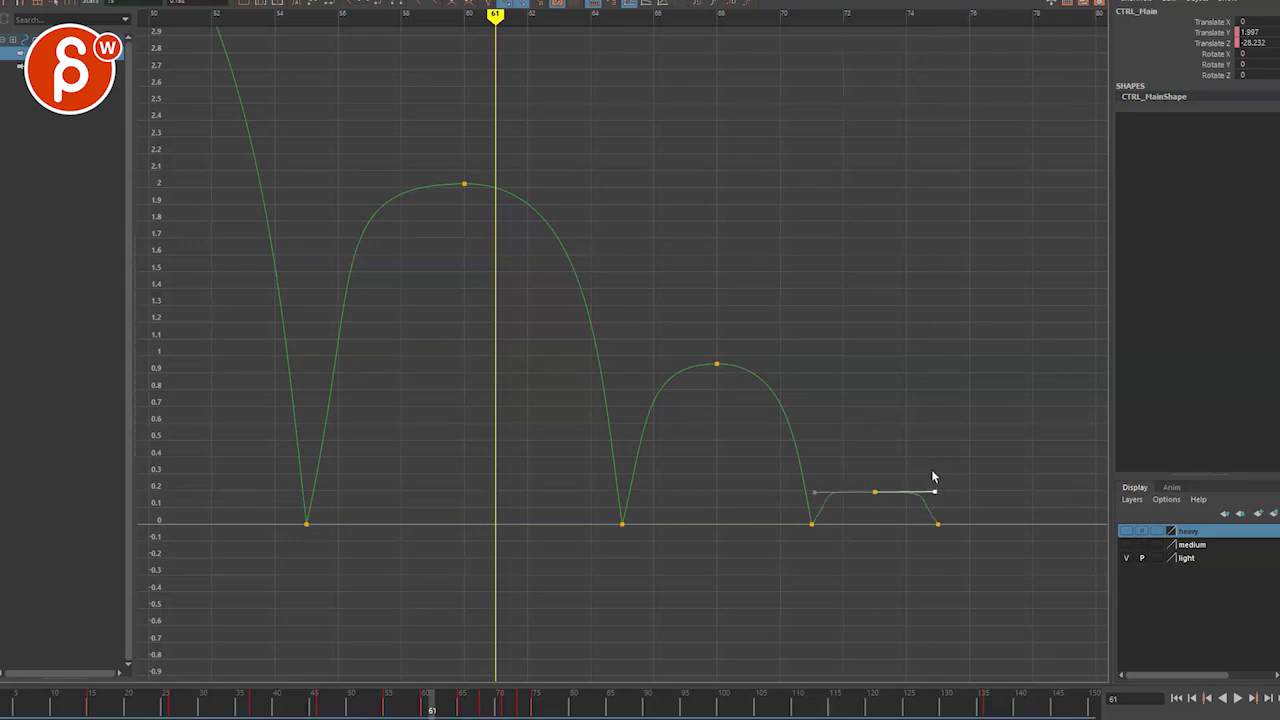
pyautogui.moveTo(932, 477); pyautogui.dragTo(906, 473, button='middle')
# Adjust the first landing key's tangent and bring the tall first arc into view.
pyautogui.keyDown('alt'); pyautogui.moveTo(538, 375); pyautogui.dragTo(713, 470, button='middle'); pyautogui.keyUp('alt')
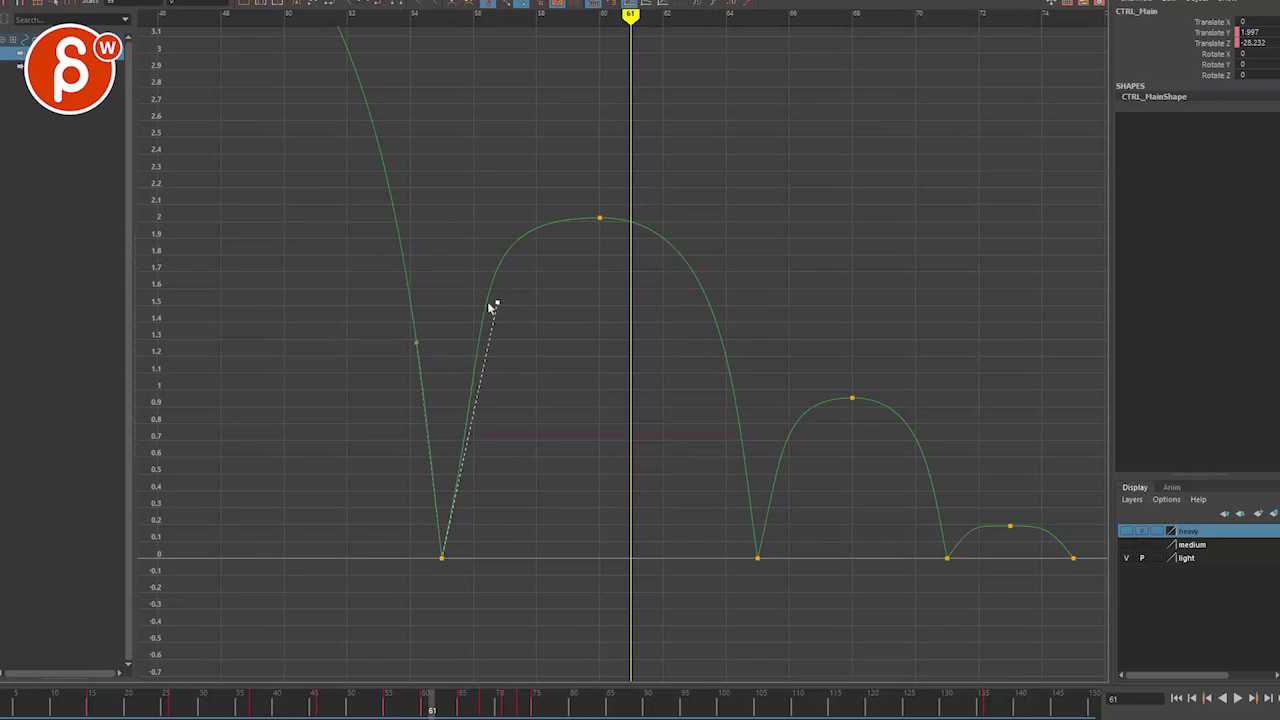
pyautogui.moveTo(492, 307); pyautogui.dragTo(471, 340, button='middle')
pyautogui.scroll(-4, 560, 486)
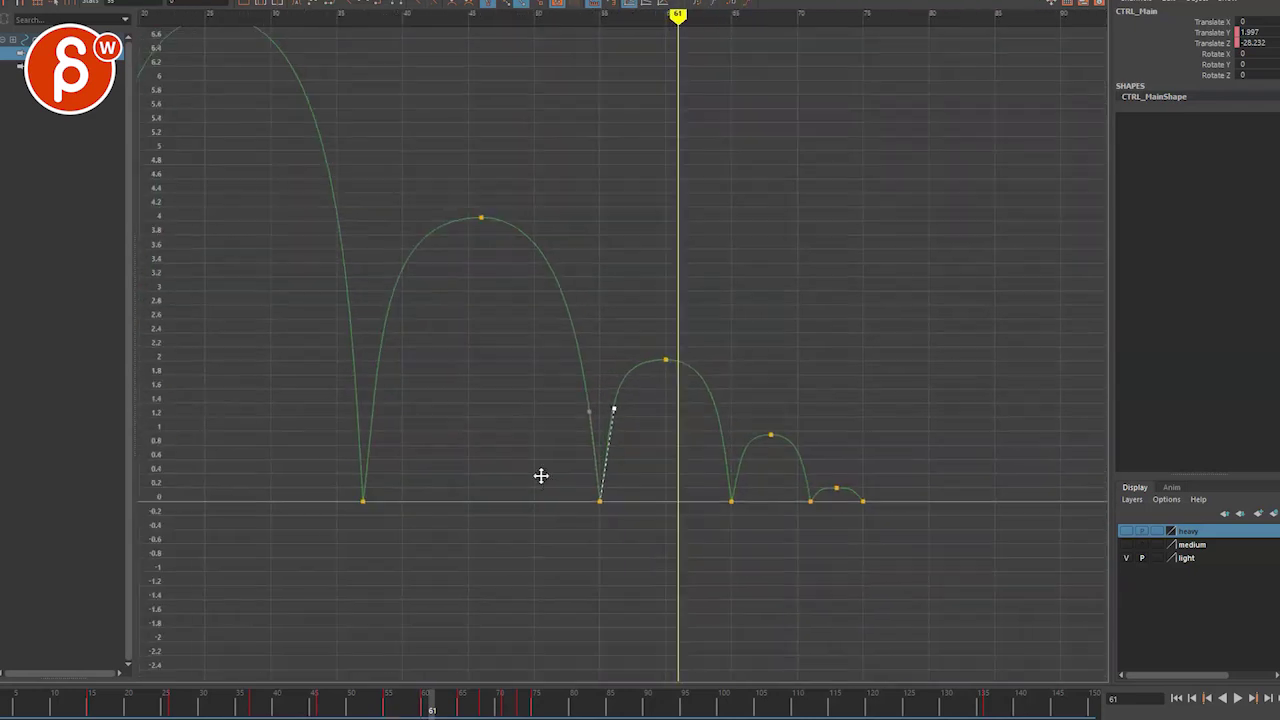
pyautogui.keyDown('alt'); pyautogui.moveTo(540, 475); pyautogui.dragTo(565, 515, button='middle'); pyautogui.keyUp('alt')
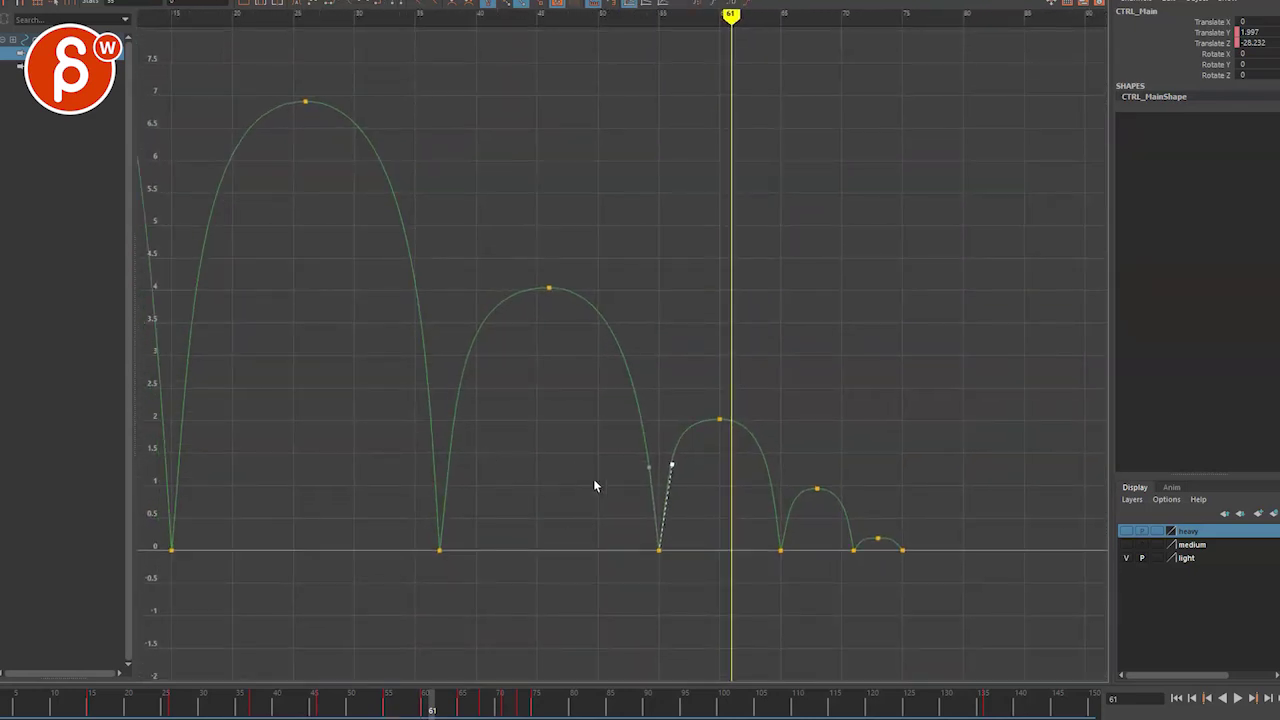
# Play and scrub the bounce in the maximized front view, replay it from the start, ending near frame 76.
pyautogui.press('space')
pyautogui.press('space')
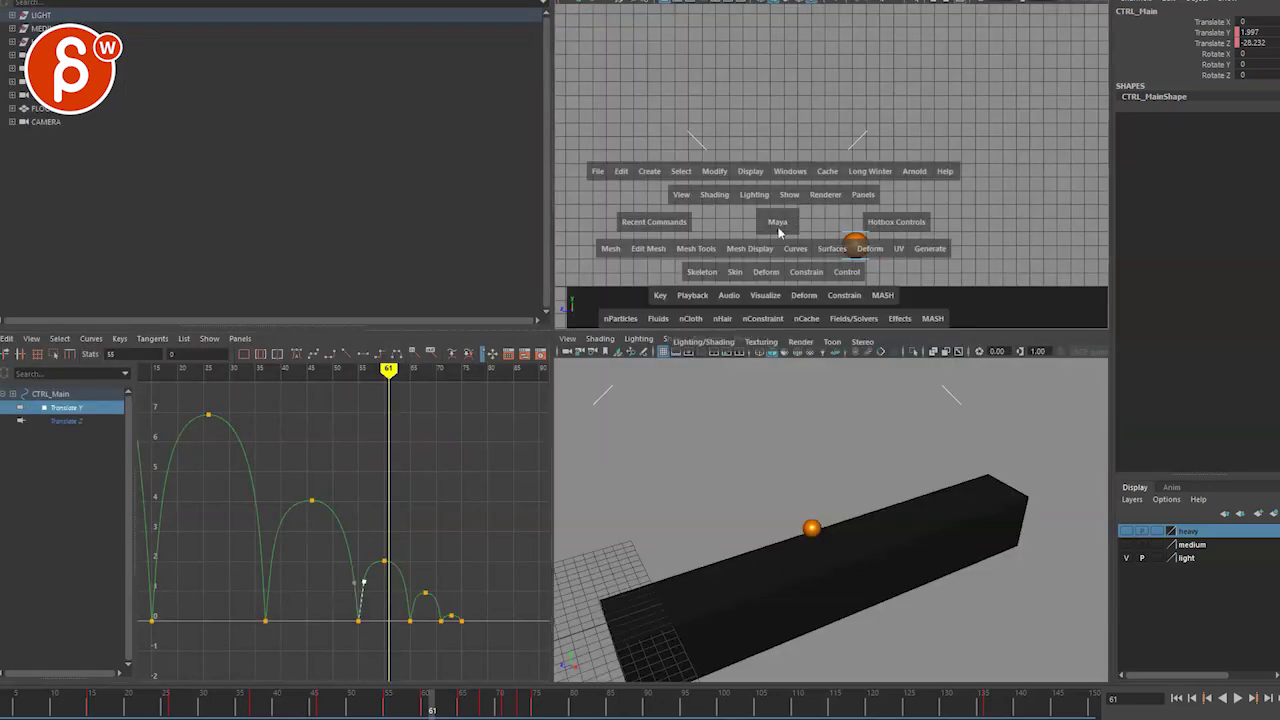
pyautogui.hotkey('alt', 'v')
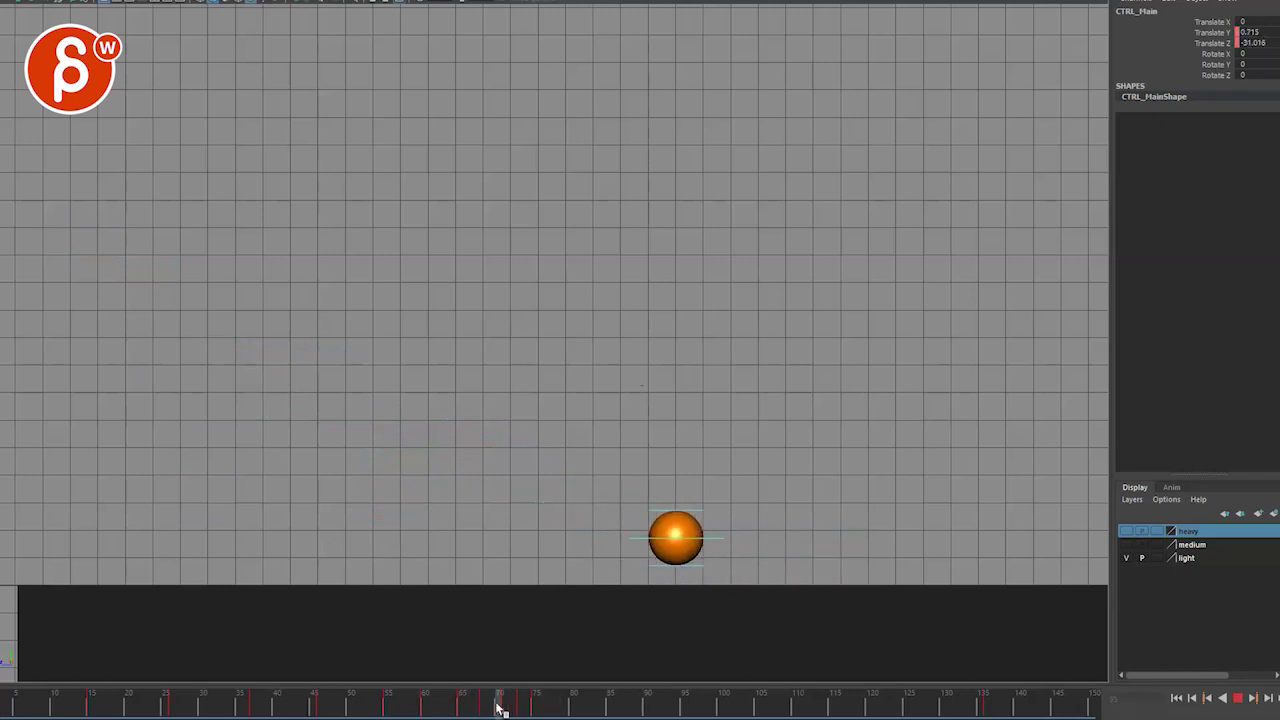
pyautogui.moveTo(541, 709); pyautogui.dragTo(484, 708)
pyautogui.hotkey('alt', 'shift', 'v')
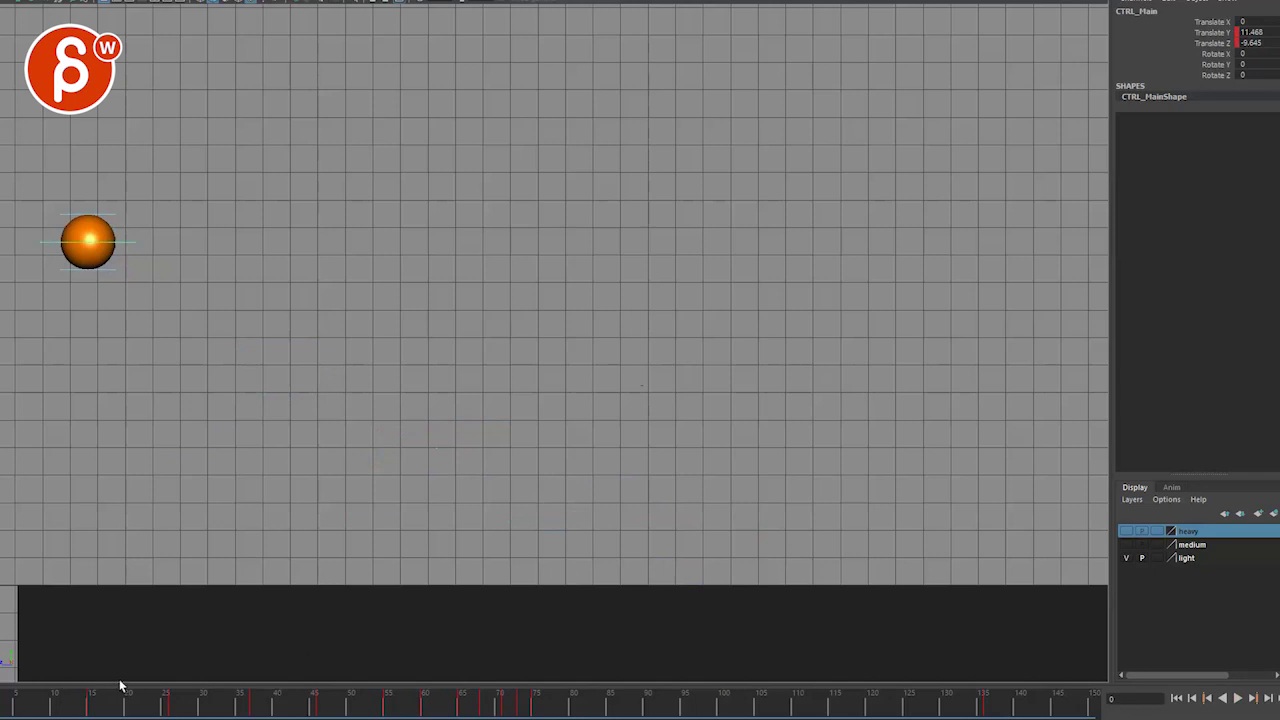
pyautogui.hotkey('alt', 'v')
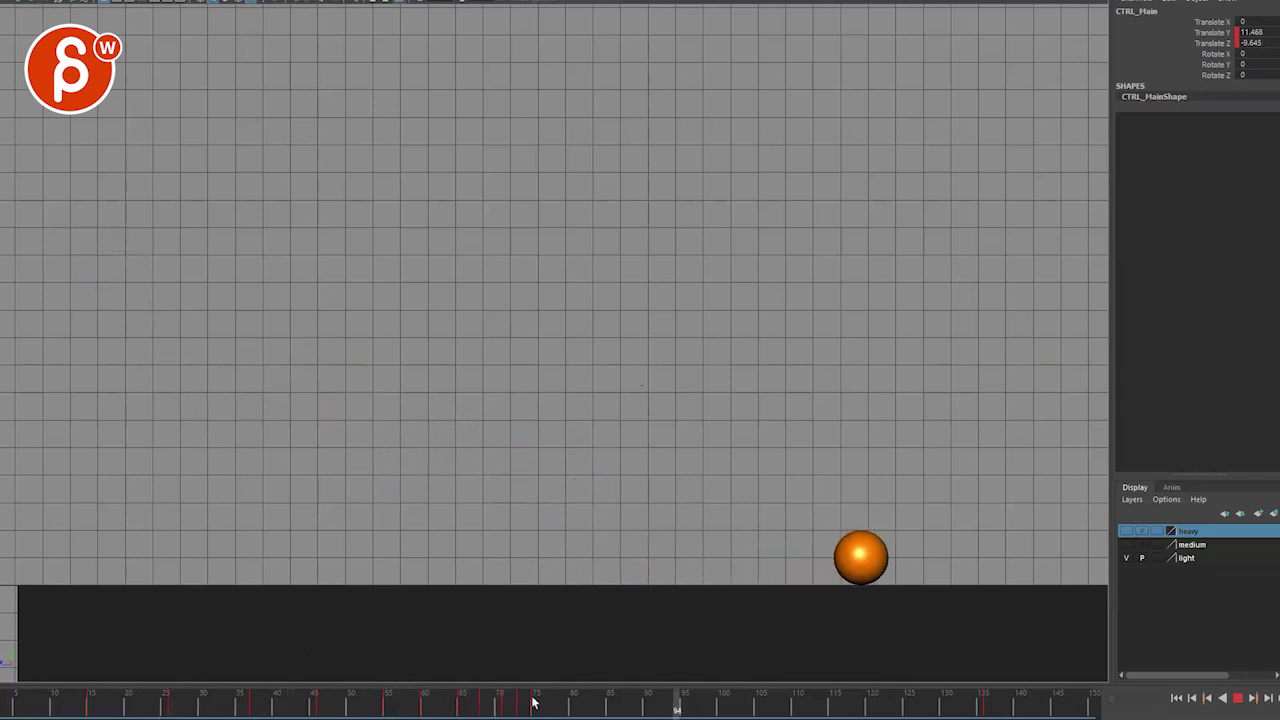
pyautogui.moveTo(509, 703); pyautogui.dragTo(549, 703)
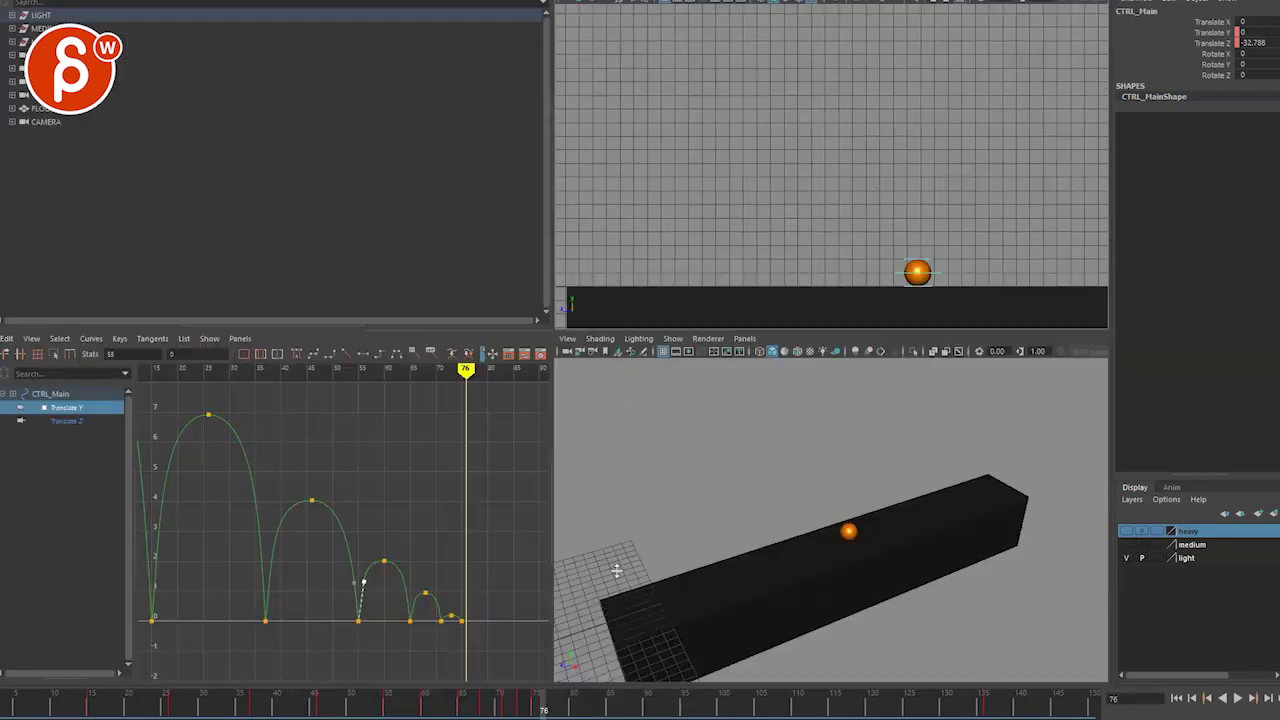
# With the graph maximized, choose the Translate Z channel and set a key at frame 77.
pyautogui.press('space')
pyautogui.press('space')
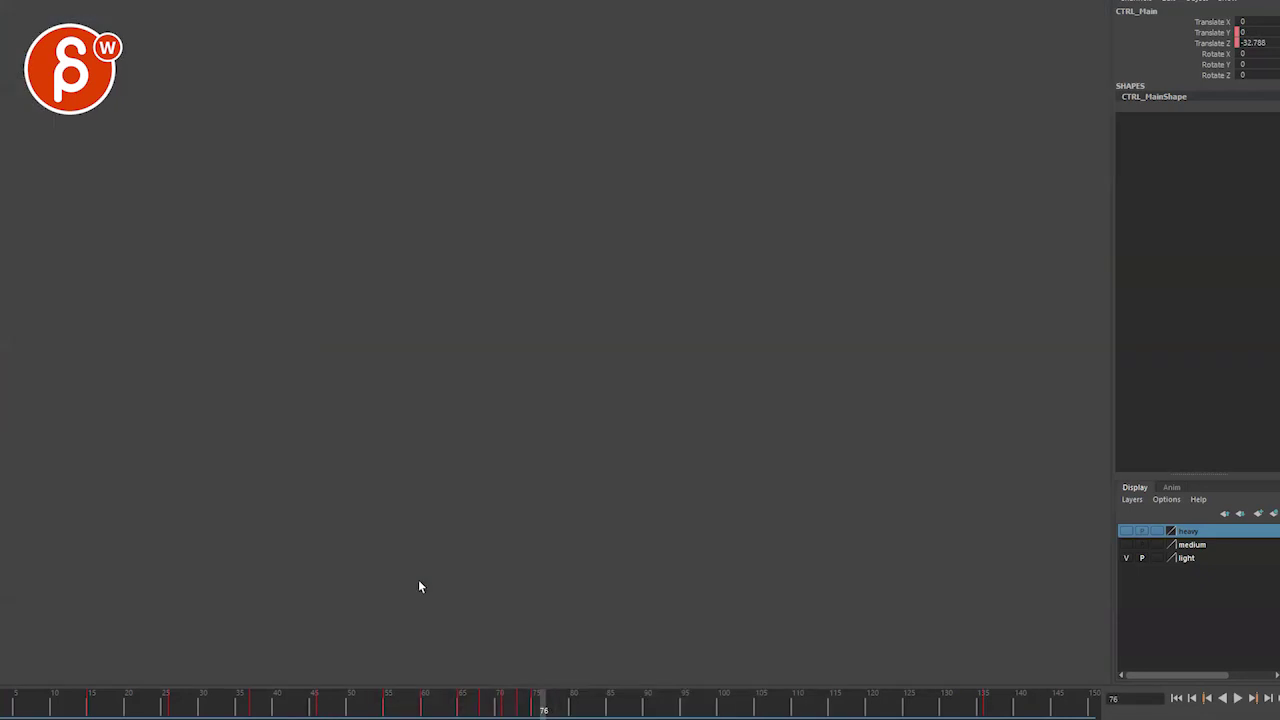
pyautogui.click(1205, 43)
pyautogui.scroll(3, 571, 517)
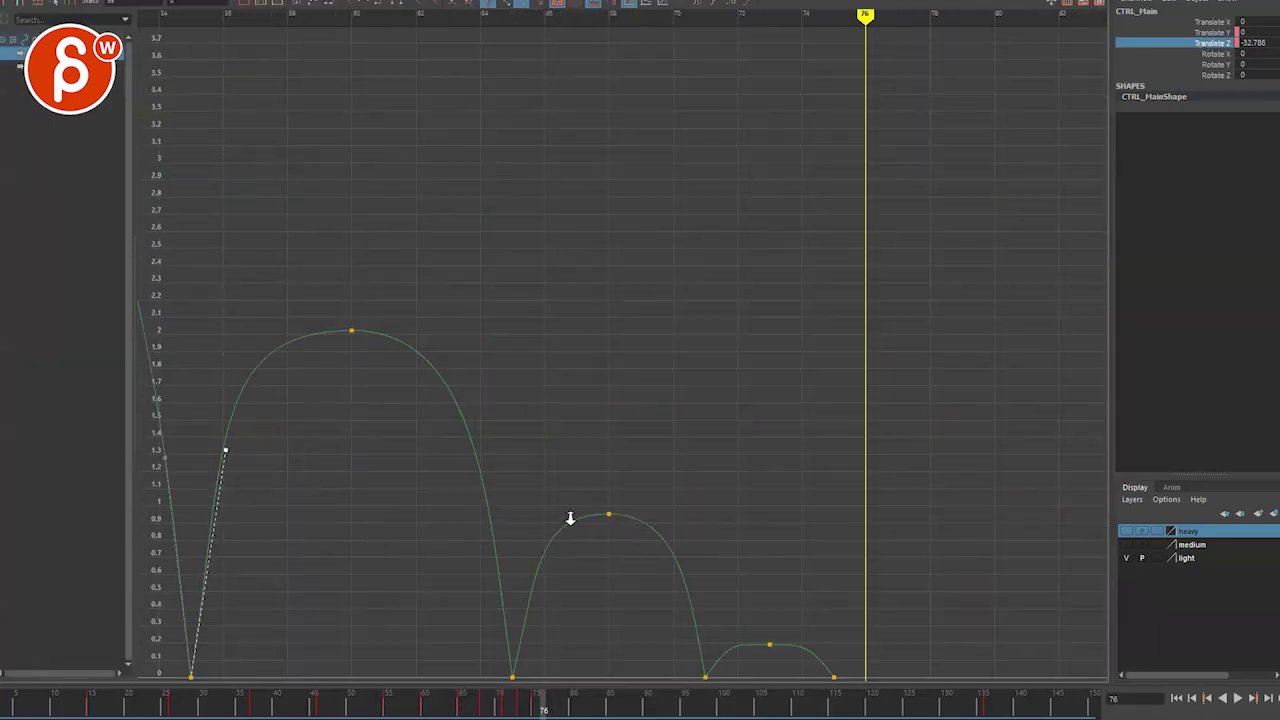
pyautogui.hotkey('alt', ',')
pyautogui.scroll(3, 626, 313)
pyautogui.hotkey('alt', '.')
pyautogui.hotkey('alt', '.')
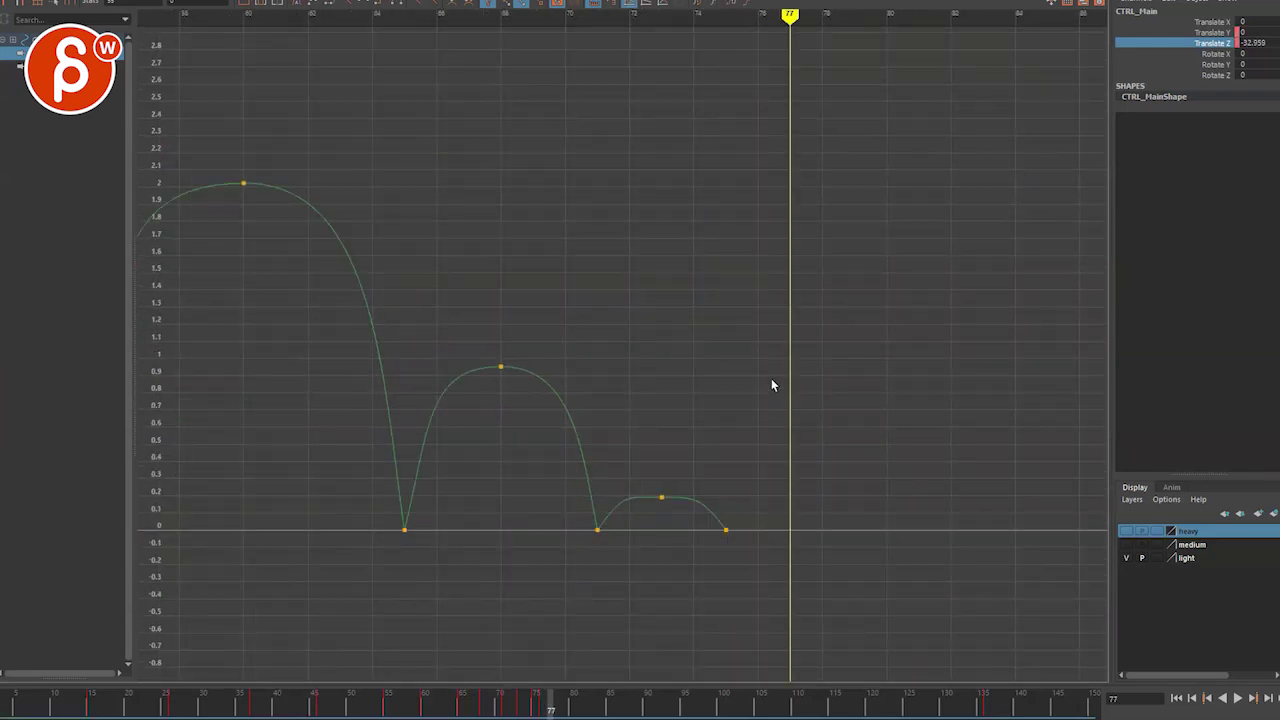
pyautogui.rightClick(1168, 43)
pyautogui.click(1179, 76)
pyautogui.press('s')
# Key frame 76 and drag that key down to 0.102 for the settle hop's peak.
pyautogui.hotkey('alt', ',')
pyautogui.hotkey('alt', ',')
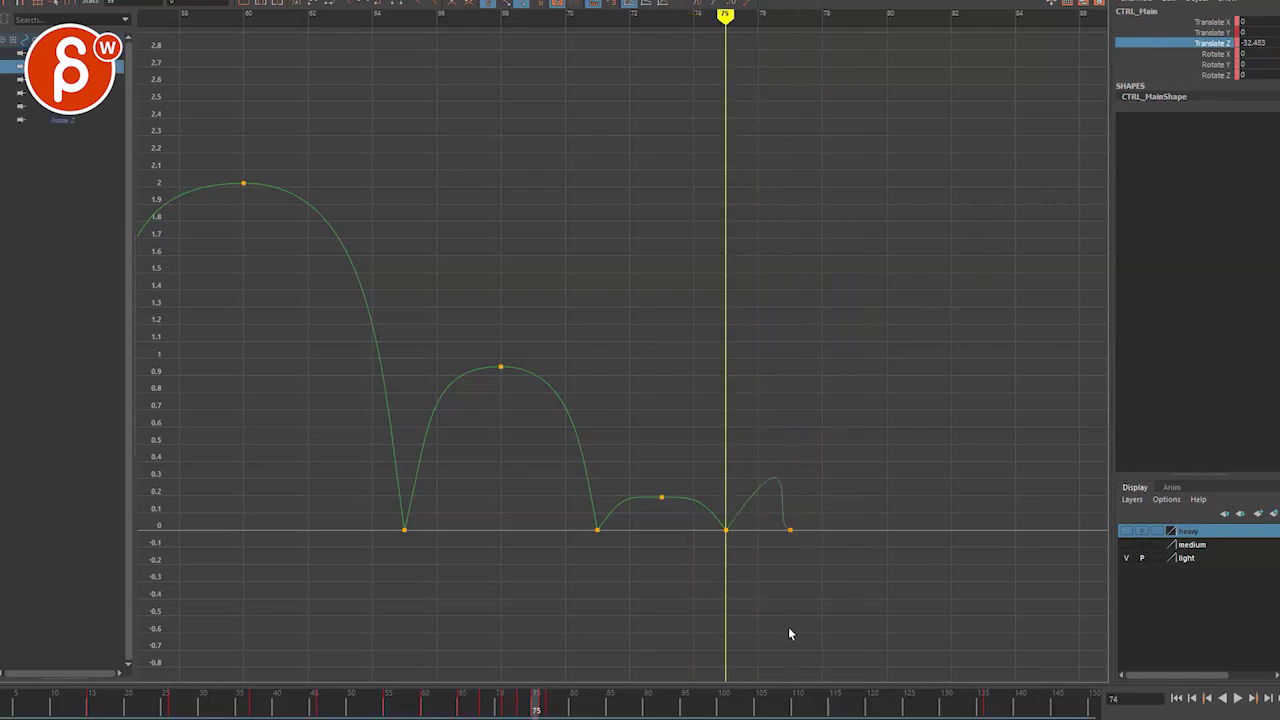
pyautogui.hotkey('alt', '.')
pyautogui.press('s')
pyautogui.moveTo(747, 470); pyautogui.dragTo(779, 510, button='middle')
pyautogui.moveTo(753, 548); pyautogui.dragTo(811, 491)
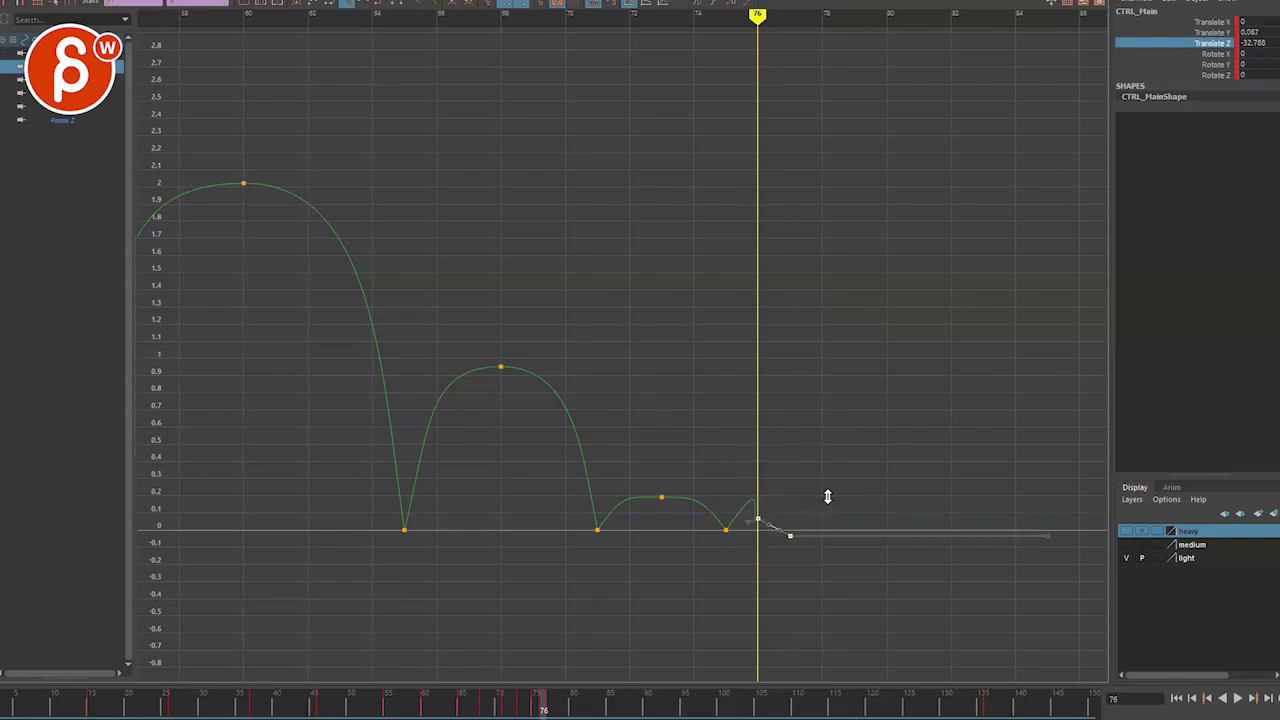
pyautogui.keyDown('alt'); pyautogui.moveTo(762, 540); pyautogui.dragTo(748, 514, button='right'); pyautogui.keyUp('alt')
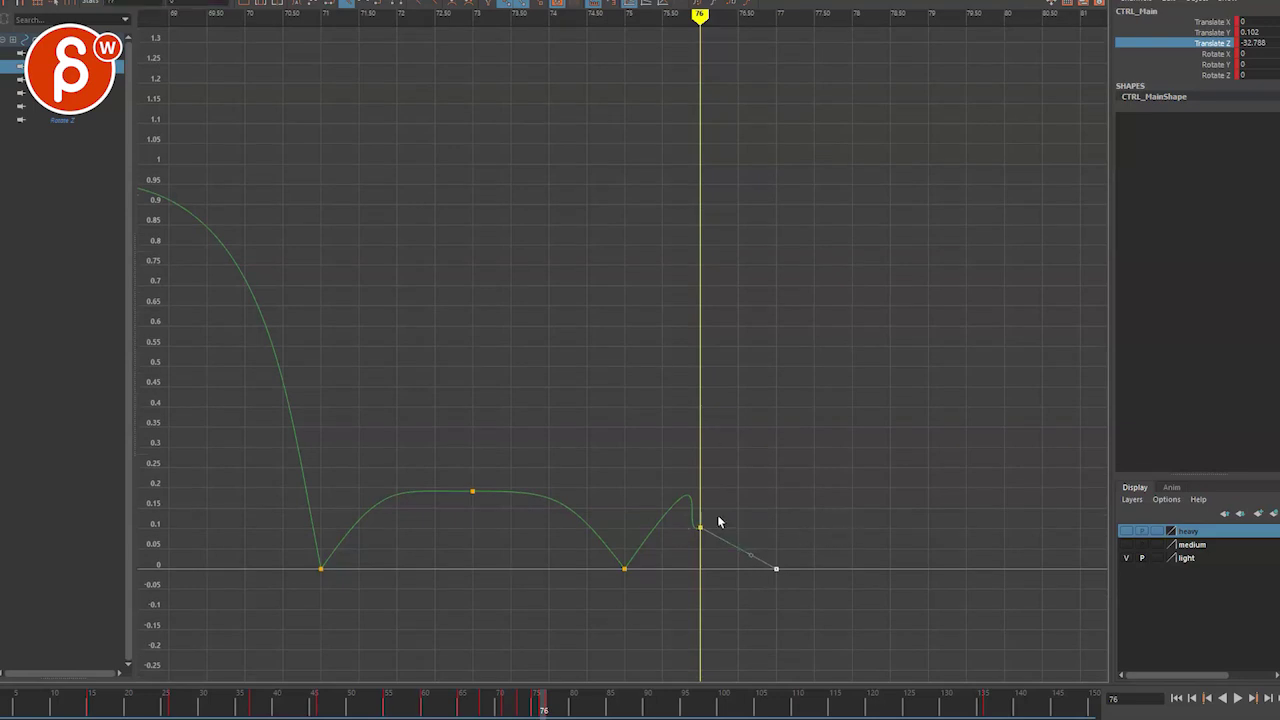
# Swing the pre-settle landing tangent upward and straighten the descent into the final key.
pyautogui.moveTo(601, 589); pyautogui.dragTo(645, 510)
pyautogui.moveTo(766, 271); pyautogui.dragTo(670, 507, button='middle')
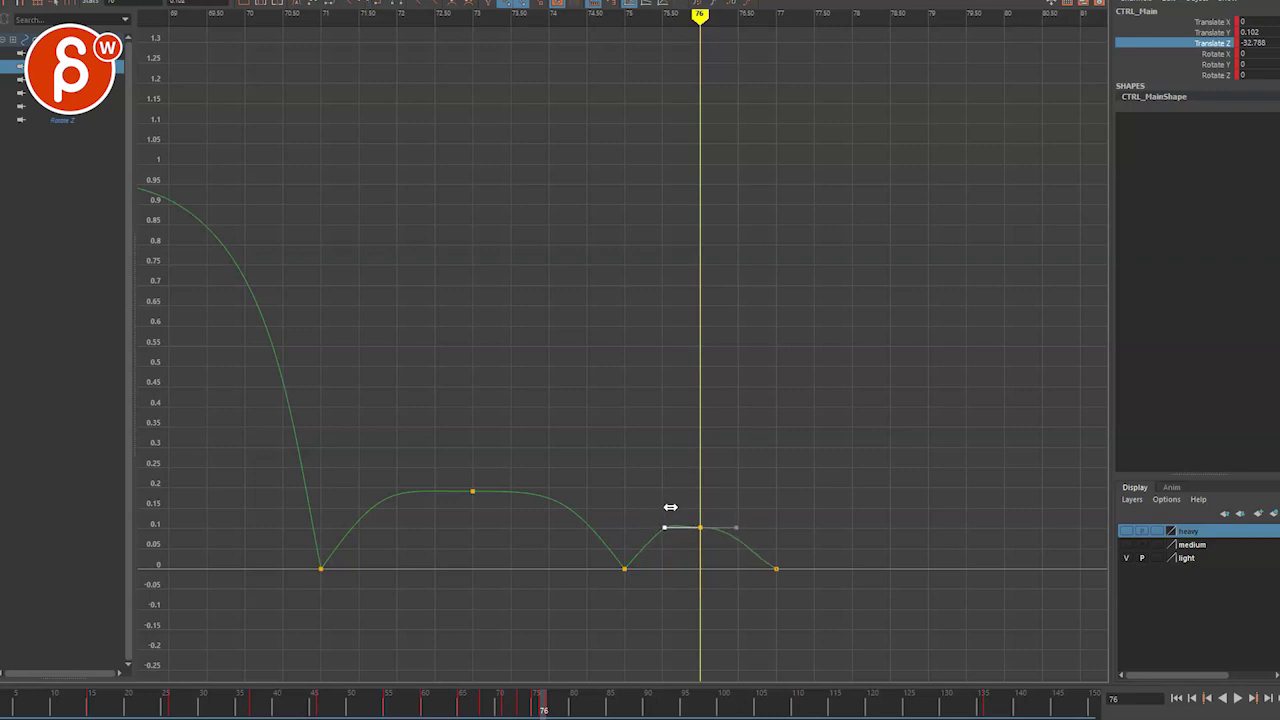
pyautogui.click(770, 572)
pyautogui.moveTo(789, 523); pyautogui.dragTo(772, 513, button='middle')
pyautogui.click(672, 528)
pyautogui.click(624, 568)
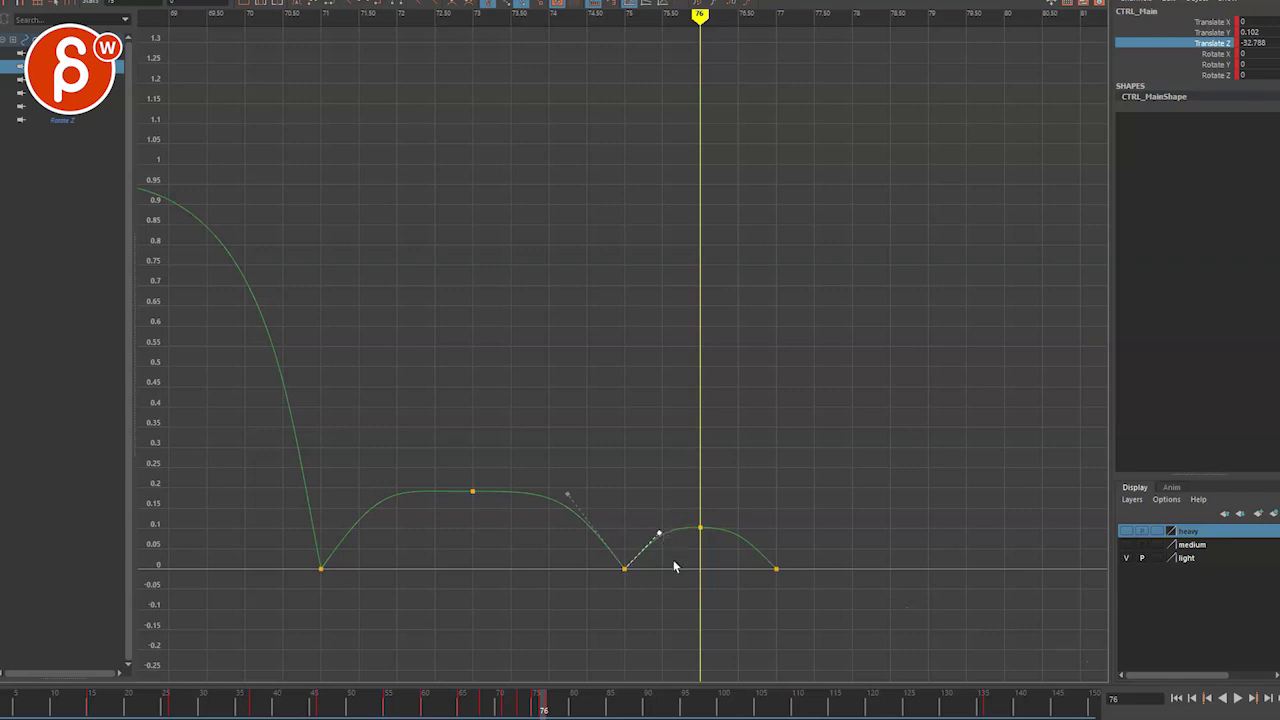
pyautogui.press('space')
pyautogui.press('space')
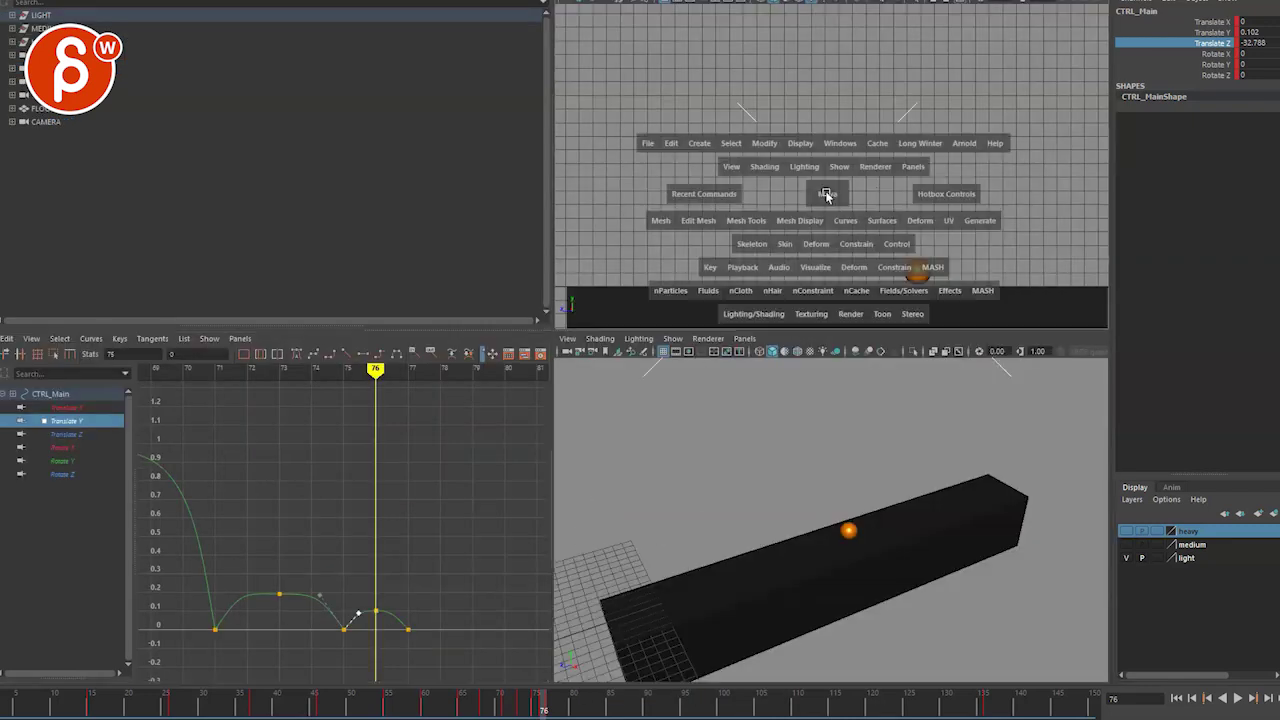
pyautogui.hotkey('alt', 'v')
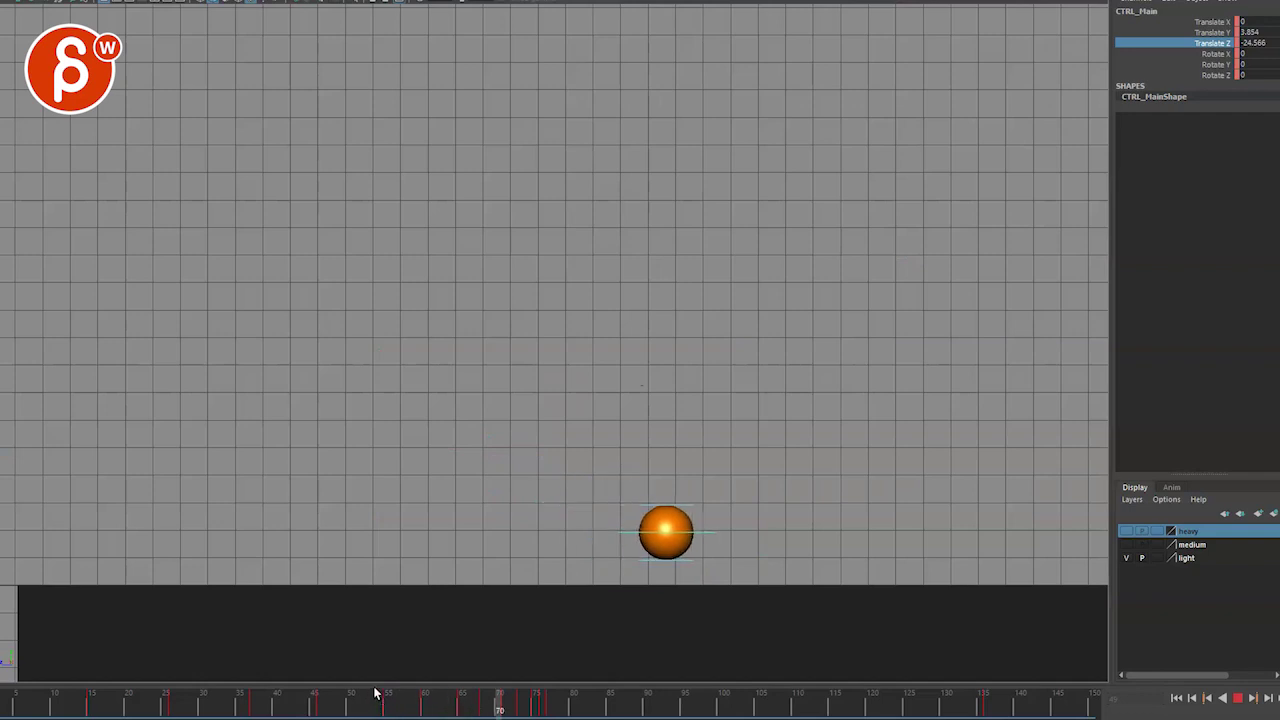
pyautogui.click(436, 710)
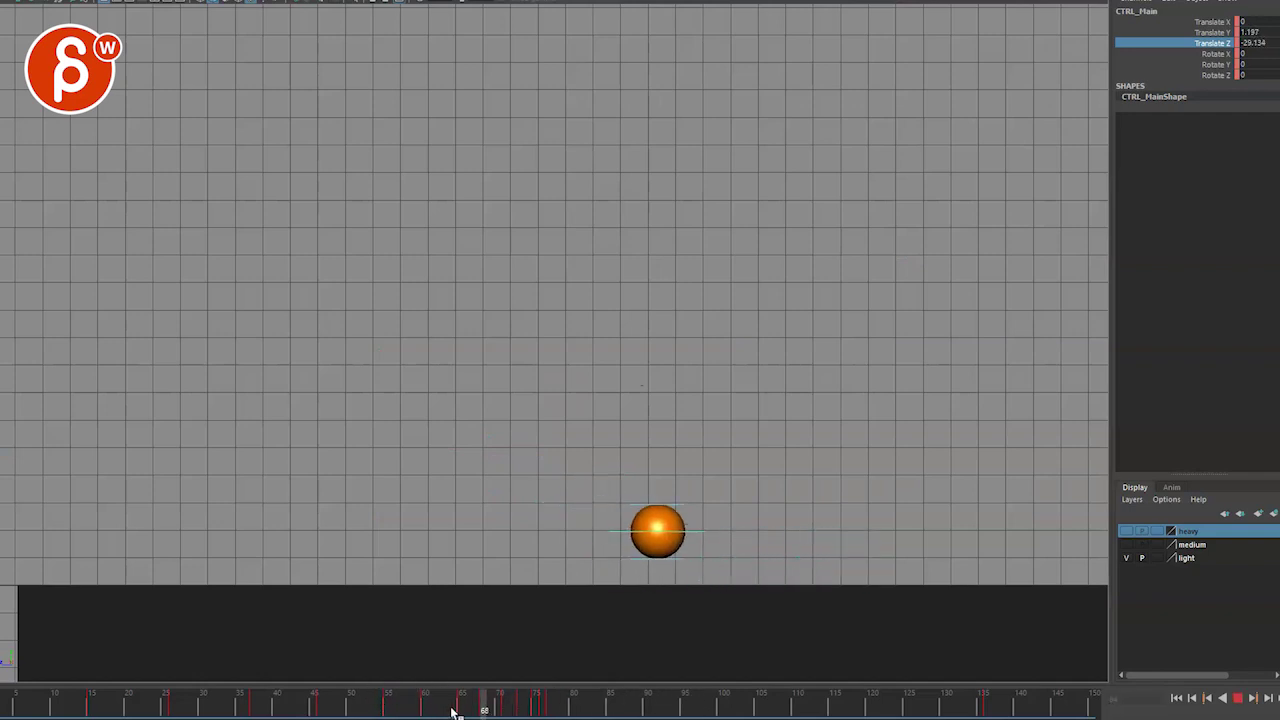
pyautogui.click(505, 710)
pyautogui.moveTo(505, 710); pyautogui.dragTo(550, 708)
# Show the Translate Z curve and delete its key at frame 77.
pyautogui.press('space')
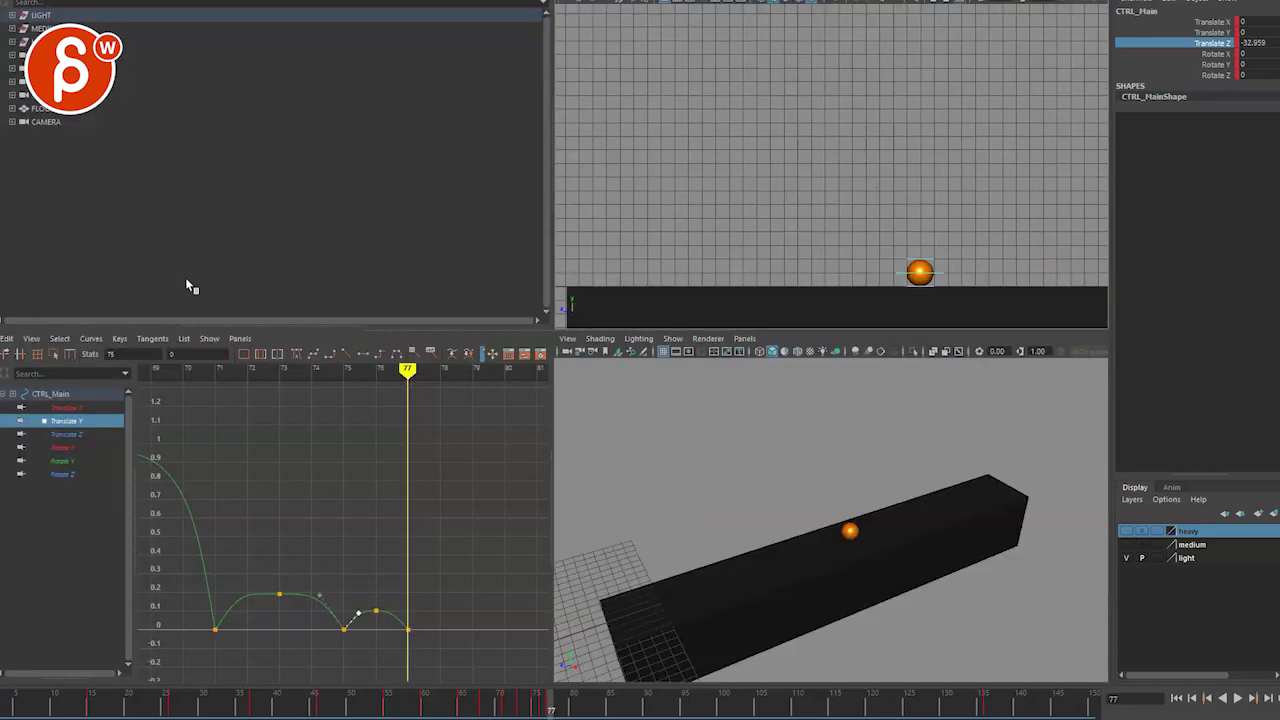
pyautogui.click(66, 407)
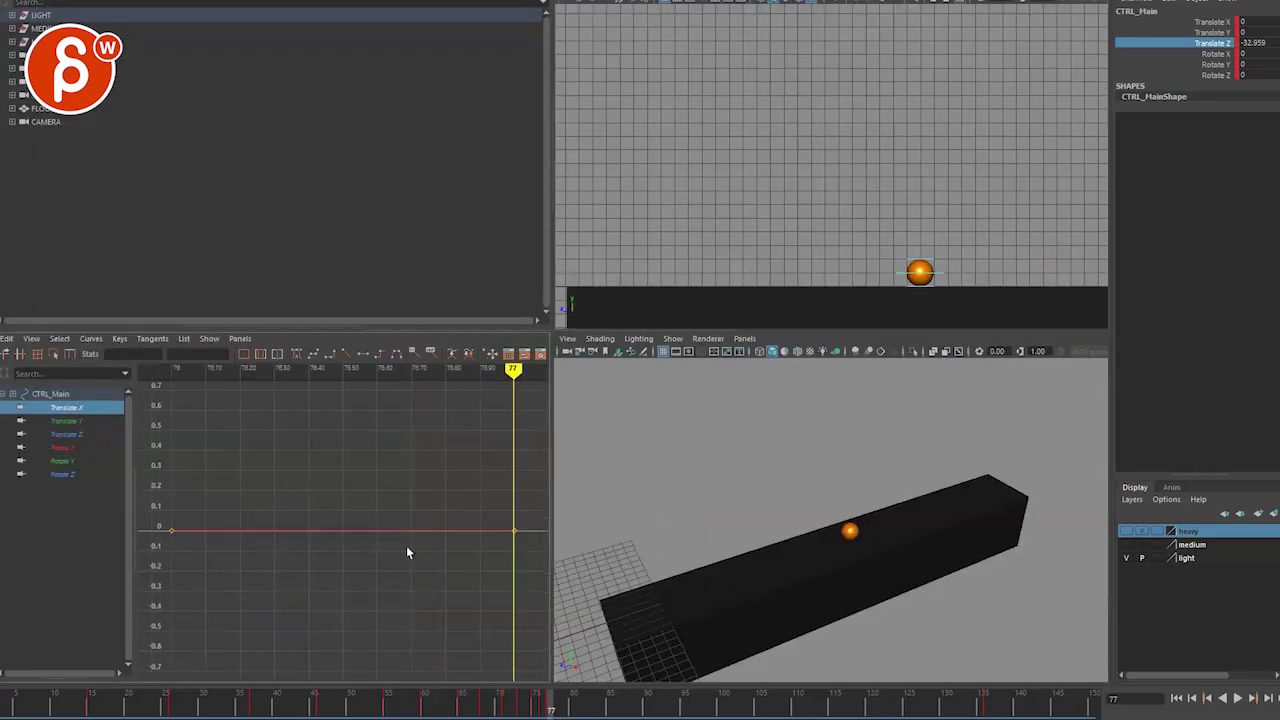
pyautogui.click(62, 438)
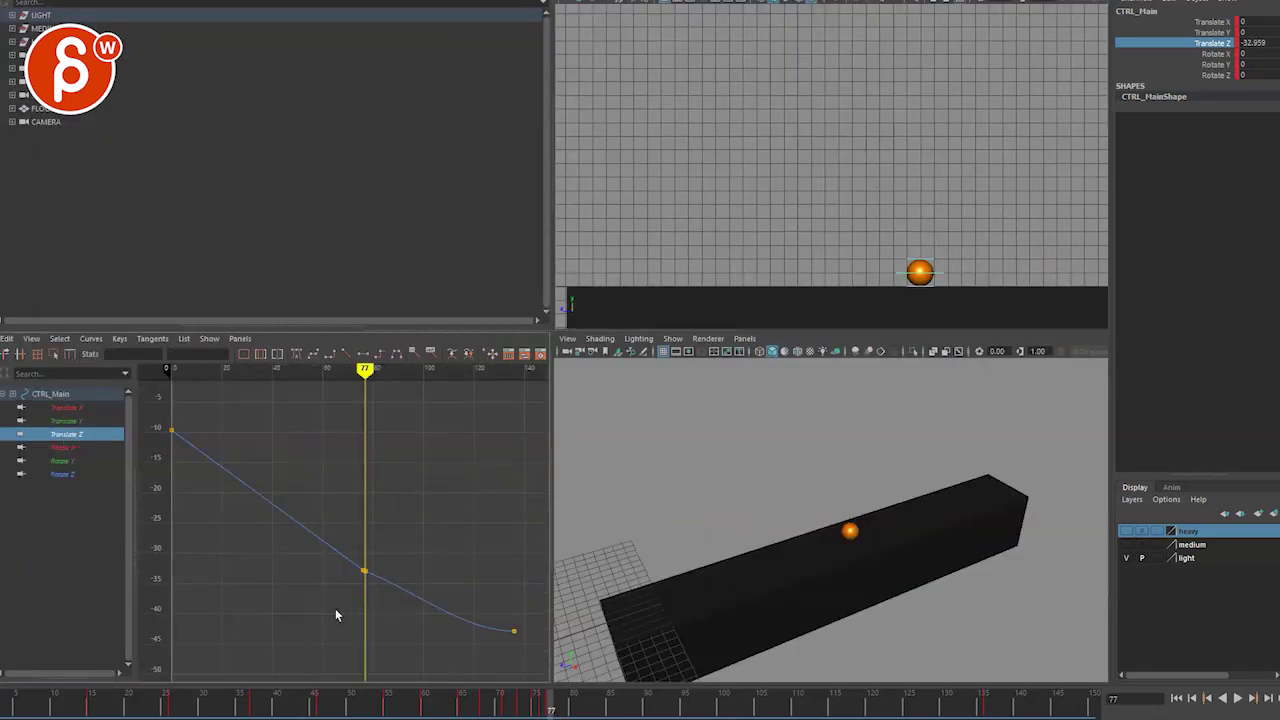
pyautogui.moveTo(378, 558); pyautogui.dragTo(331, 585)
pyautogui.press('Delete')
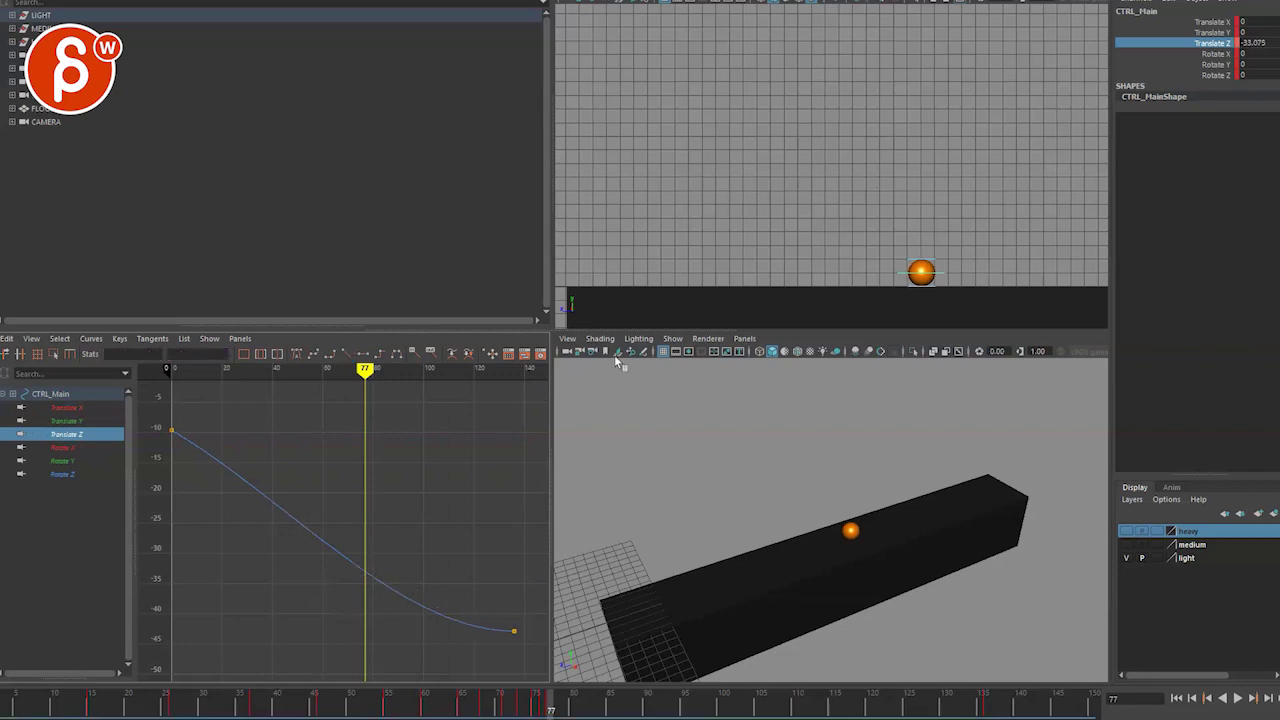
# Play the slide in the maximized side view, stopping around frame 116.
pyautogui.press('space')
pyautogui.hotkey('alt', 'v')
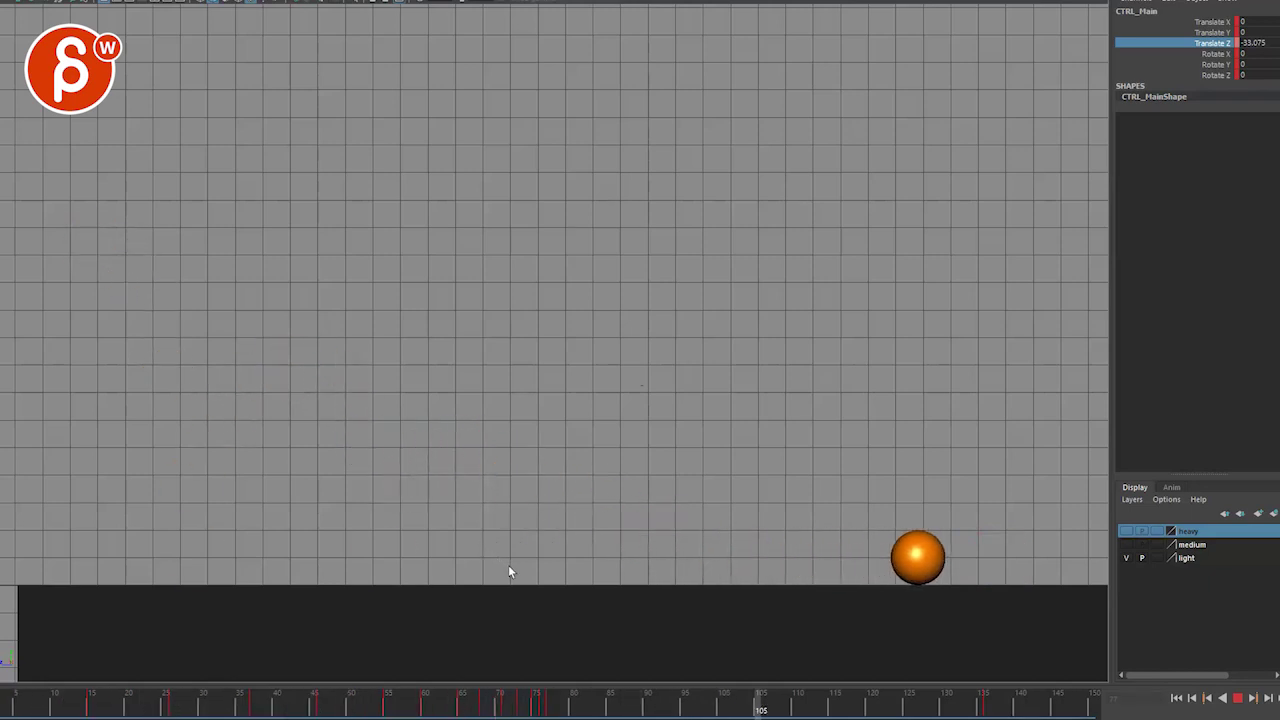
pyautogui.press('Escape')
pyautogui.press('space')
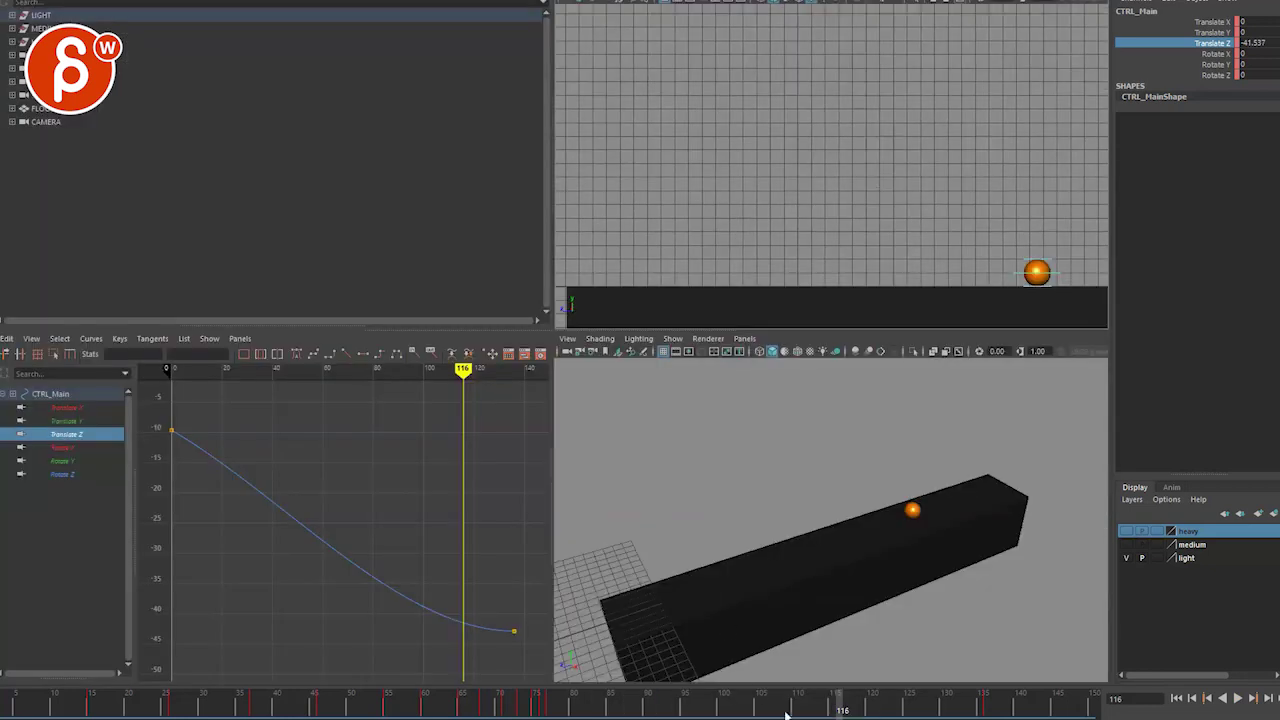
# Key Translate Z at frame 85, lower it to about -37.9, and move the last key to frame 123.
pyautogui.moveTo(608, 708)
pyautogui.mouseDown()
pyautogui.moveTo(646, 702)
pyautogui.moveTo(610, 705)
pyautogui.mouseUp()
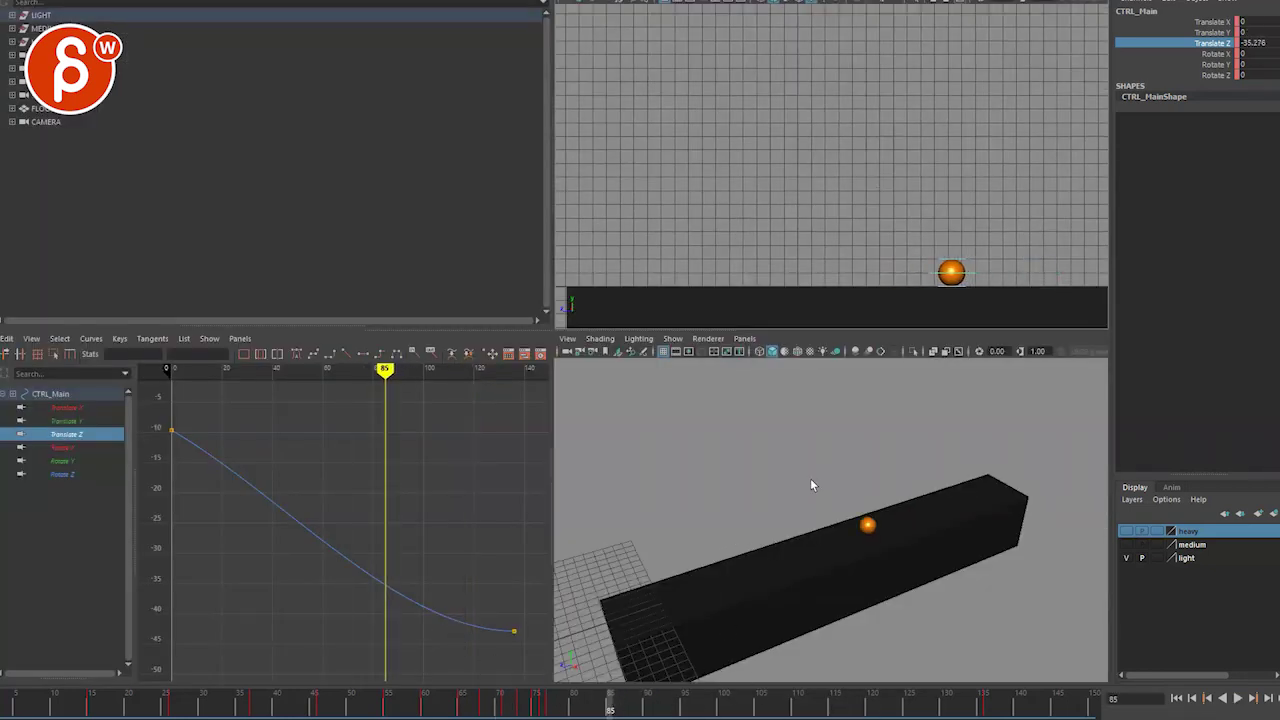
pyautogui.press('s')
pyautogui.moveTo(463, 614); pyautogui.dragTo(537, 654)
pyautogui.press('w')
pyautogui.keyDown('shift'); pyautogui.moveTo(540, 600); pyautogui.dragTo(464, 603, button='middle'); pyautogui.keyUp('shift')
pyautogui.click(385, 585)
pyautogui.keyDown('shift'); pyautogui.moveTo(385, 585); pyautogui.dragTo(379, 559, button='middle'); pyautogui.keyUp('shift')
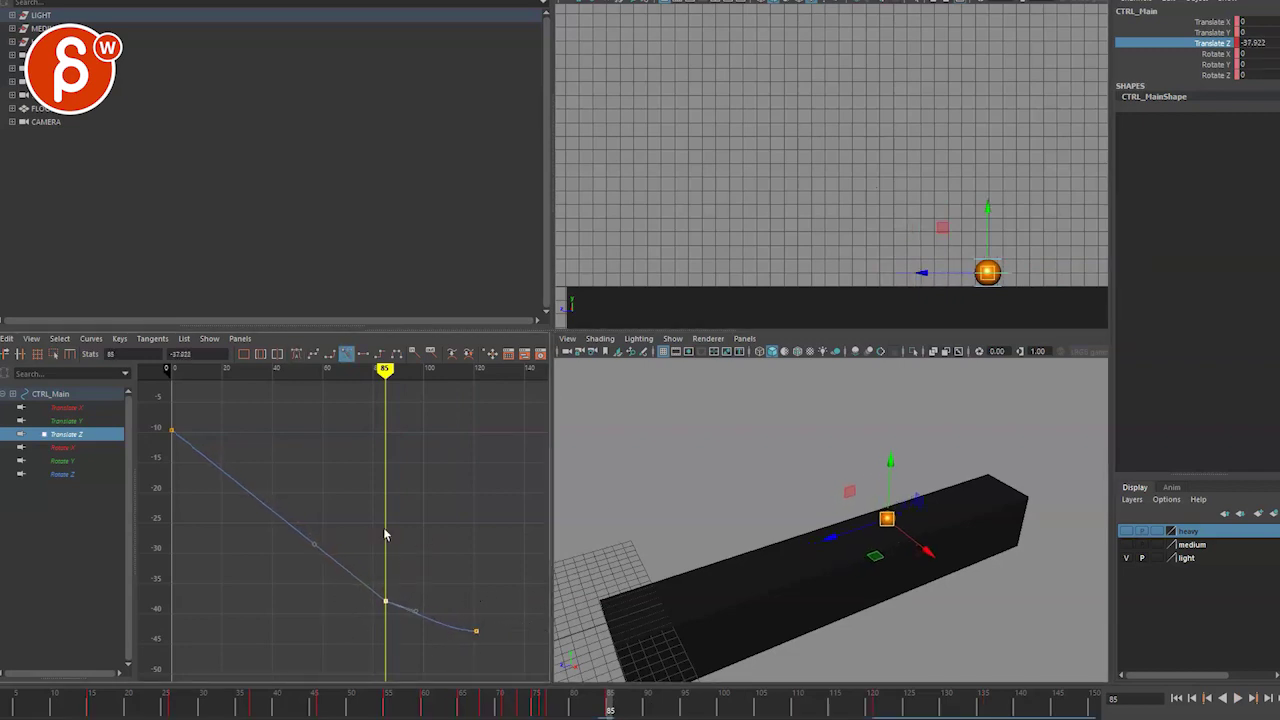
pyautogui.moveTo(500, 620); pyautogui.dragTo(437, 646)
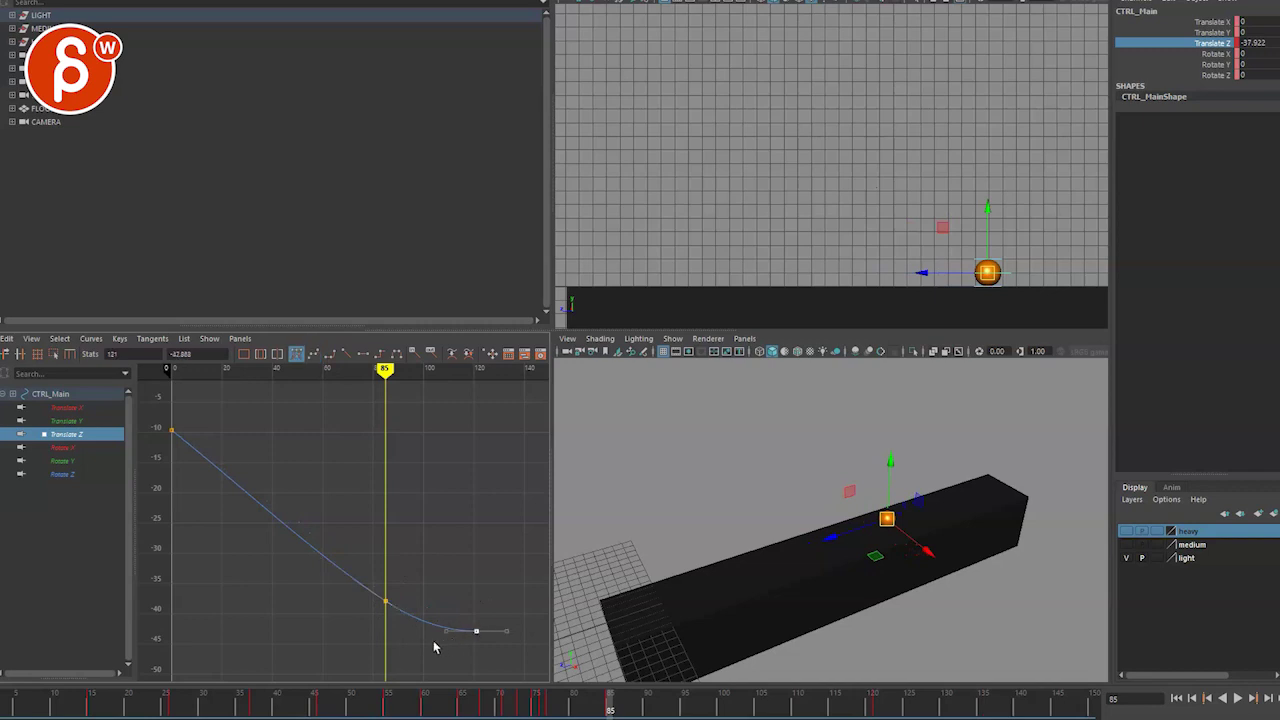
pyautogui.moveTo(438, 611)
pyautogui.keyDown('shift'); pyautogui.mouseDown(button='middle')
pyautogui.moveTo(425, 650)
pyautogui.moveTo(423, 611)
pyautogui.mouseUp(button='middle'); pyautogui.keyUp('shift')
# Check the frame-85 key's incoming tangent, then maximize the Graph Editor and move to frame 127.
pyautogui.click(385, 601)
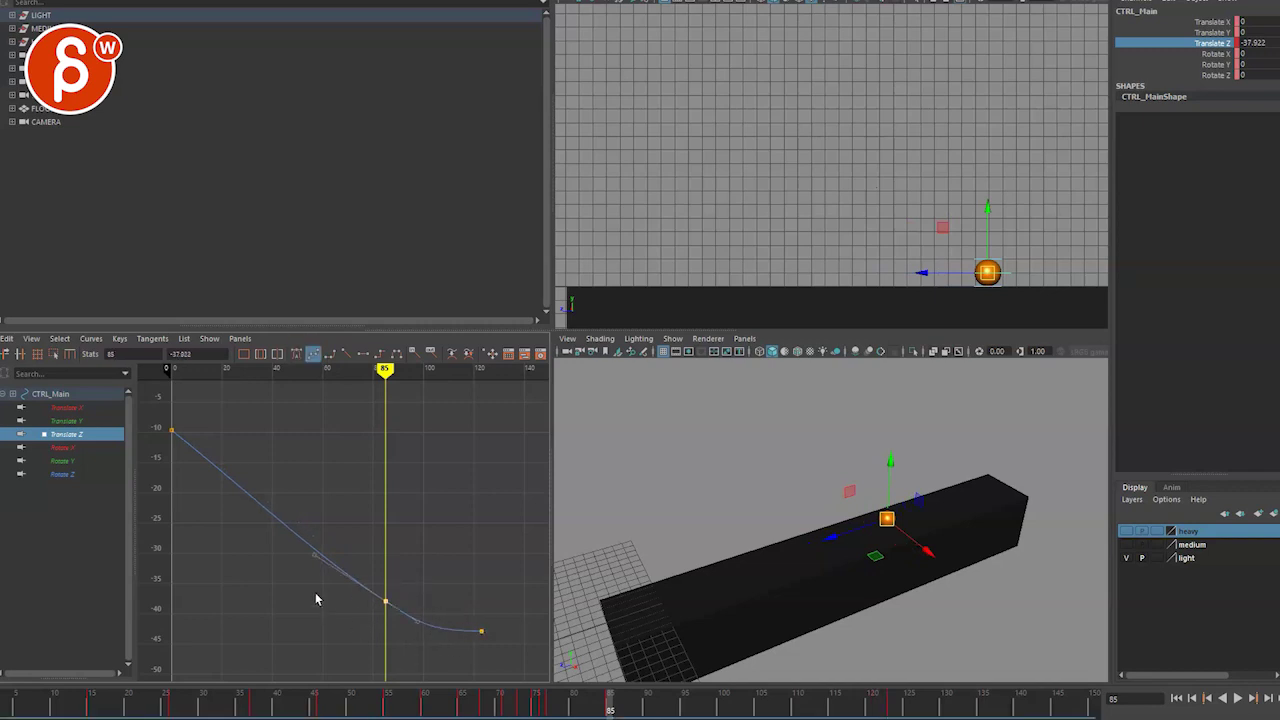
pyautogui.moveTo(316, 599); pyautogui.dragTo(346, 537)
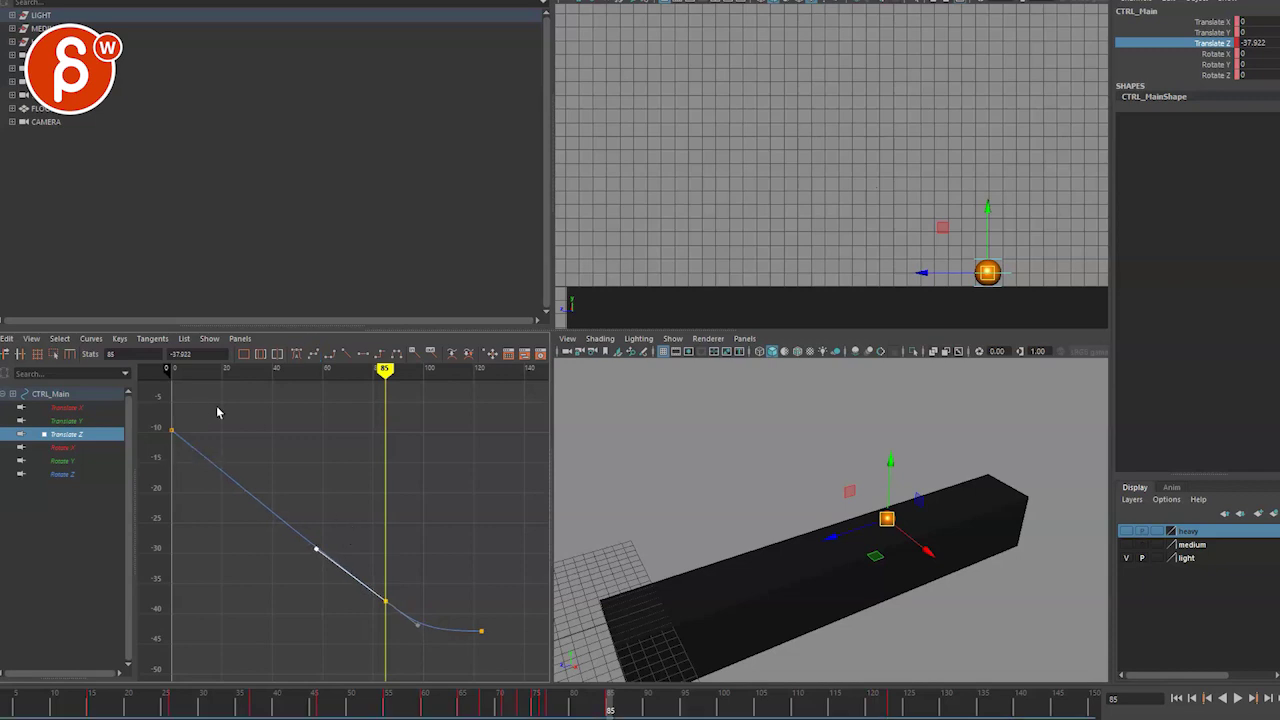
pyautogui.click(172, 430)
pyautogui.moveTo(297, 500); pyautogui.dragTo(418, 636)
pyautogui.press('q')
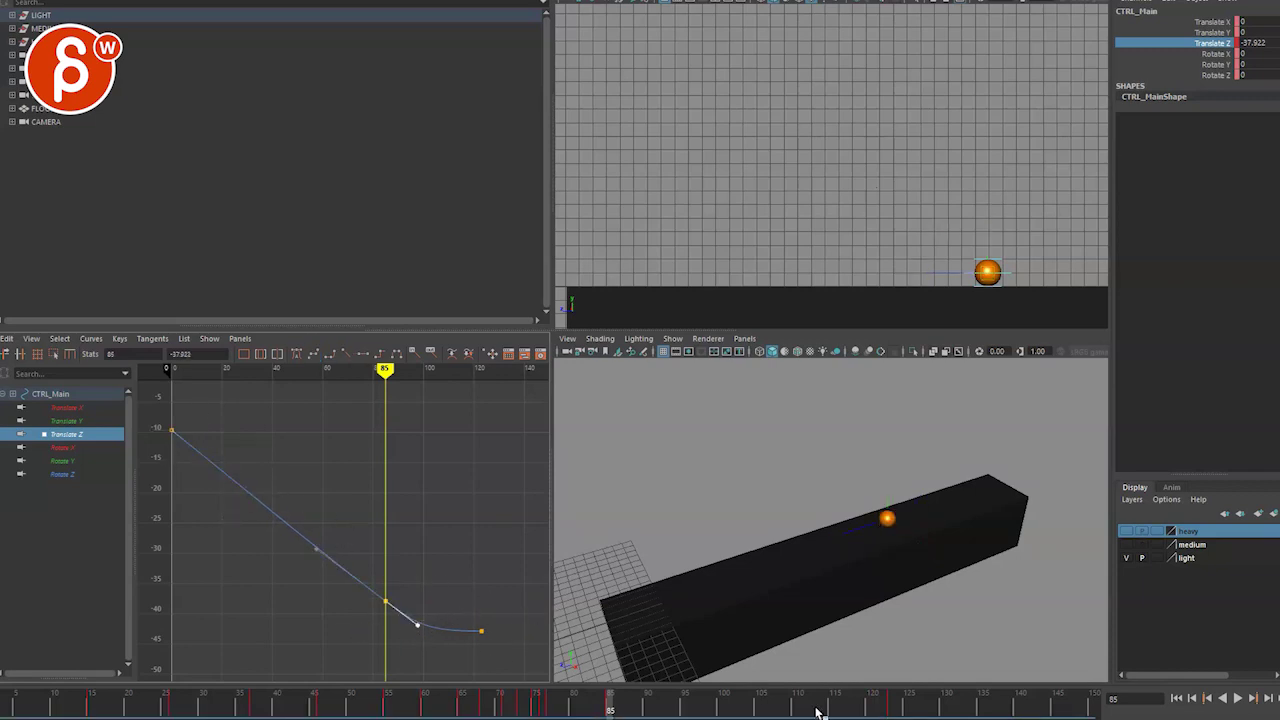
pyautogui.press('space')
pyautogui.moveTo(869, 708); pyautogui.dragTo(971, 703)
# Key Translate Z at frames 127 and 134 and give the middle settle key Flat tangents.
pyautogui.press('s')
pyautogui.press('s')
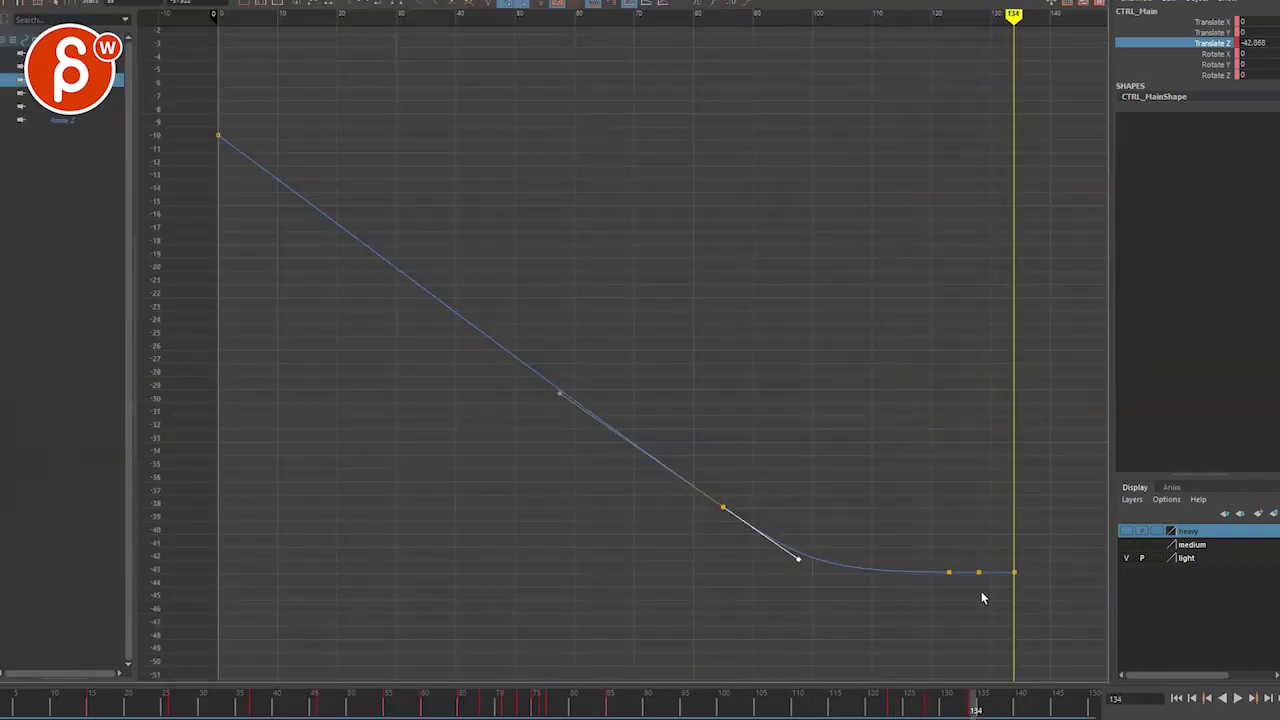
pyautogui.keyDown('alt'); pyautogui.moveTo(981, 598); pyautogui.dragTo(796, 589, button='middle'); pyautogui.keyUp('alt')
pyautogui.moveTo(796, 589); pyautogui.dragTo(829, 556)
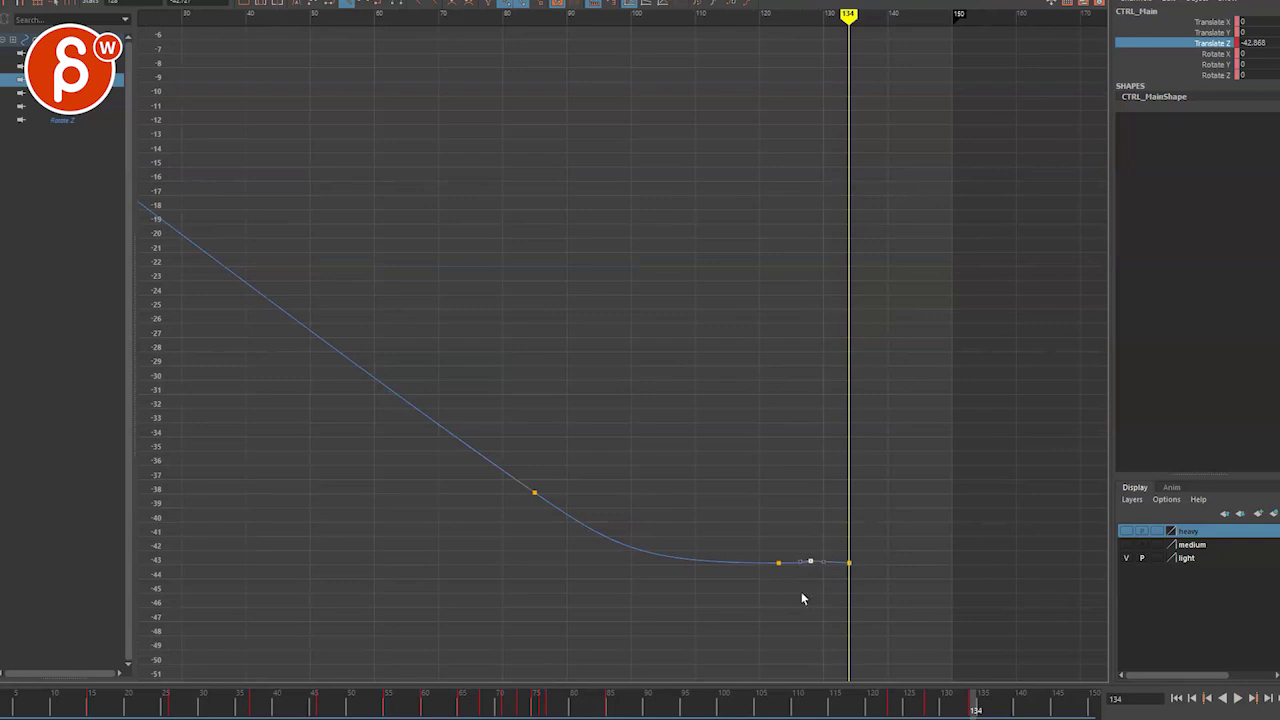
pyautogui.keyDown('alt'); pyautogui.moveTo(801, 591); pyautogui.dragTo(686, 506, button='middle'); pyautogui.keyUp('alt')
pyautogui.keyDown('alt'); pyautogui.moveTo(686, 506); pyautogui.dragTo(766, 537, button='right'); pyautogui.keyUp('alt')
pyautogui.keyDown('alt'); pyautogui.moveTo(766, 537); pyautogui.dragTo(729, 468, button='middle'); pyautogui.keyUp('alt')
pyautogui.moveTo(733, 516); pyautogui.dragTo(727, 479)
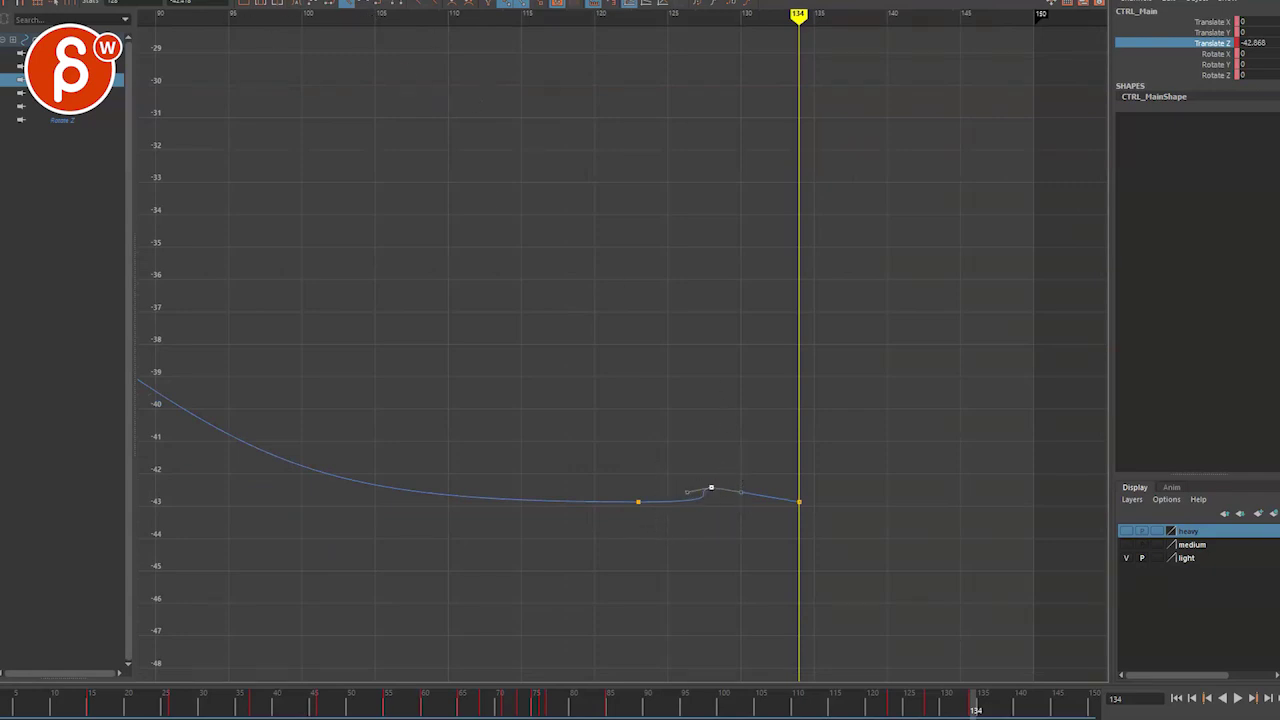
pyautogui.click(375, 12)
# Tilt the frame-134 end key's tangent, then set it back to Flat.
pyautogui.click(807, 513)
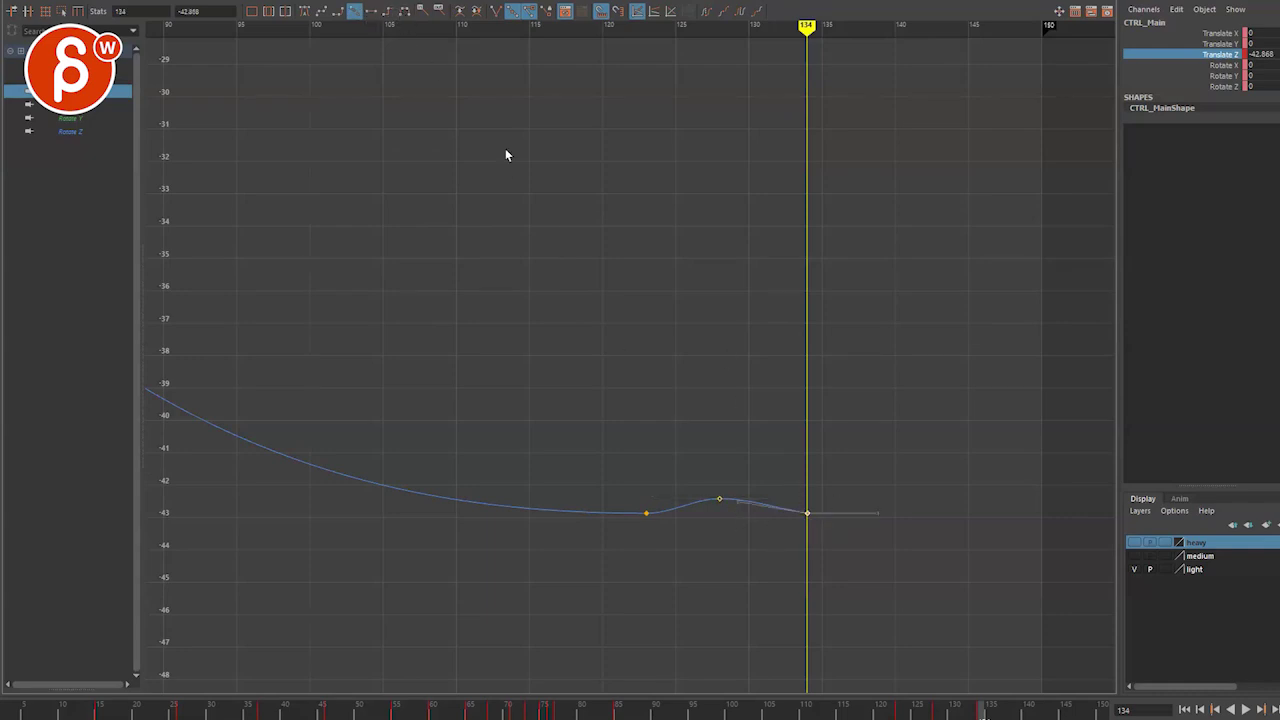
pyautogui.moveTo(785, 504); pyautogui.dragTo(785, 504)
pyautogui.moveTo(785, 504); pyautogui.dragTo(794, 457, button='middle')
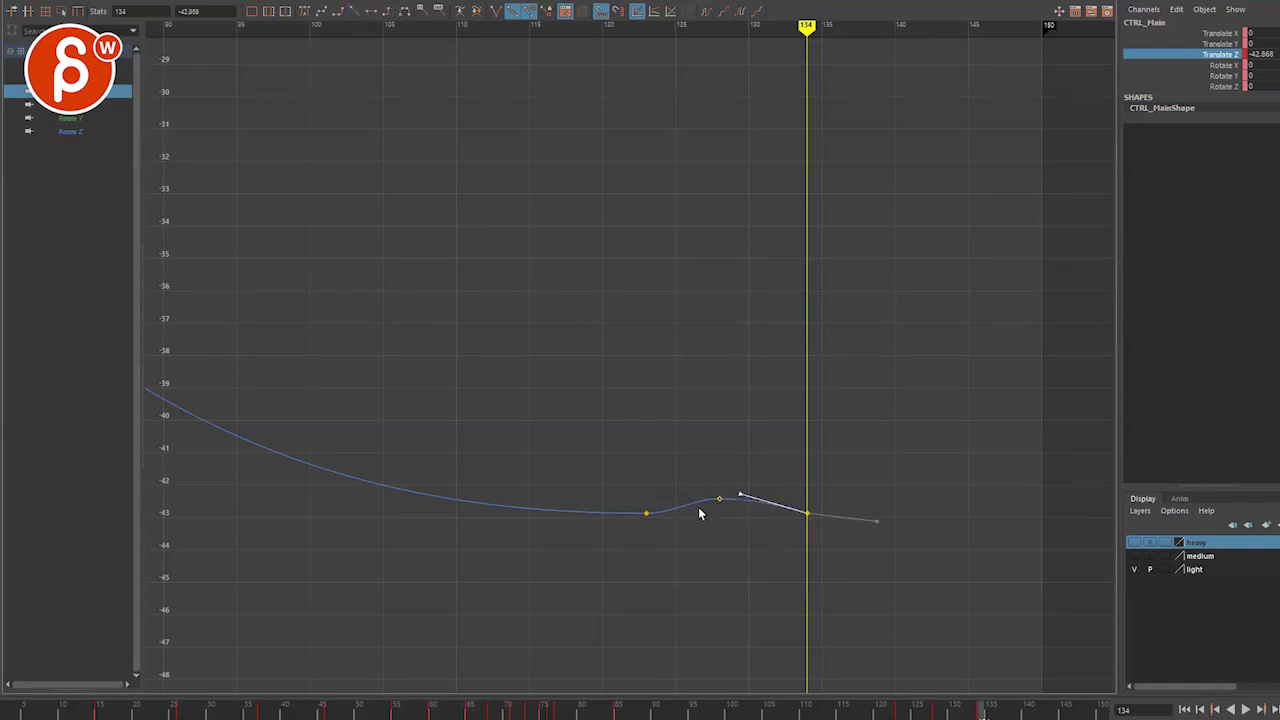
pyautogui.click(372, 11)
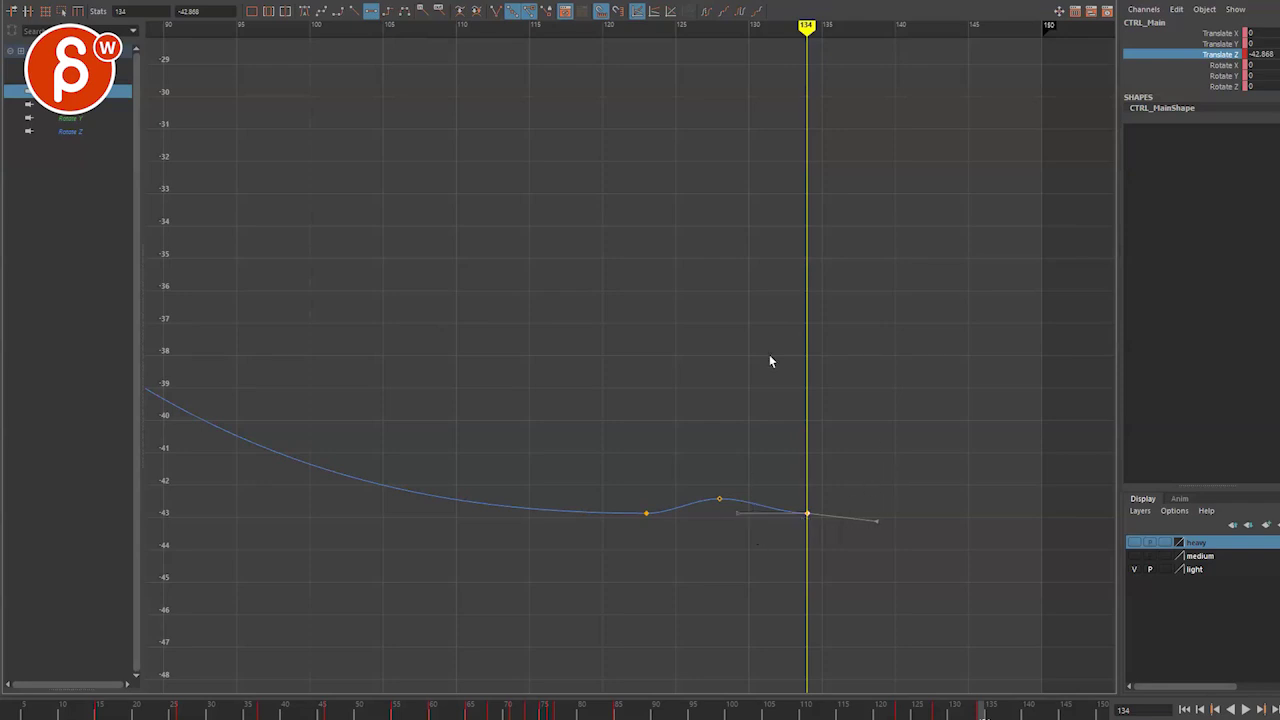
# Move the middle key to frame 129 at -42.842 and restore the multi-pane layout.
pyautogui.moveTo(675, 505); pyautogui.dragTo(675, 505)
pyautogui.moveTo(727, 485); pyautogui.dragTo(741, 494, button='middle')
pyautogui.press('space')
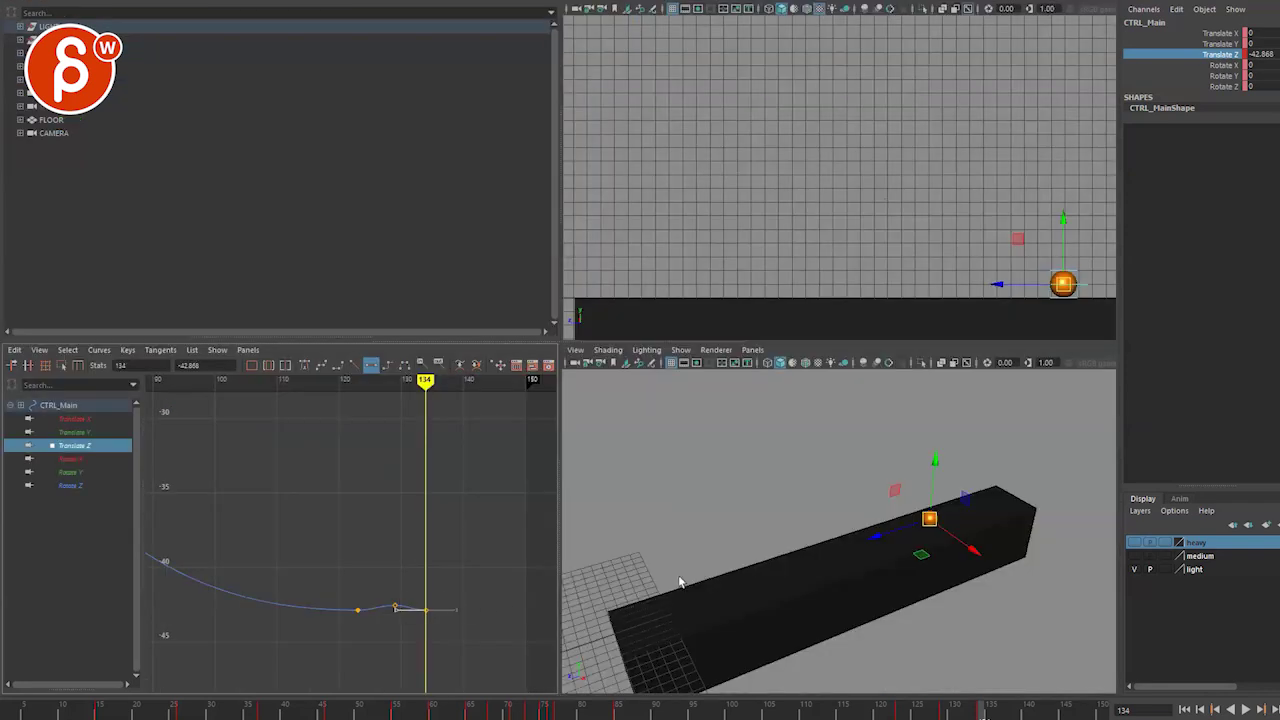
# Lower the bump's peak key to flatten it and raise the frame-134 key to -42.852.
pyautogui.hotkey('alt', 'v')
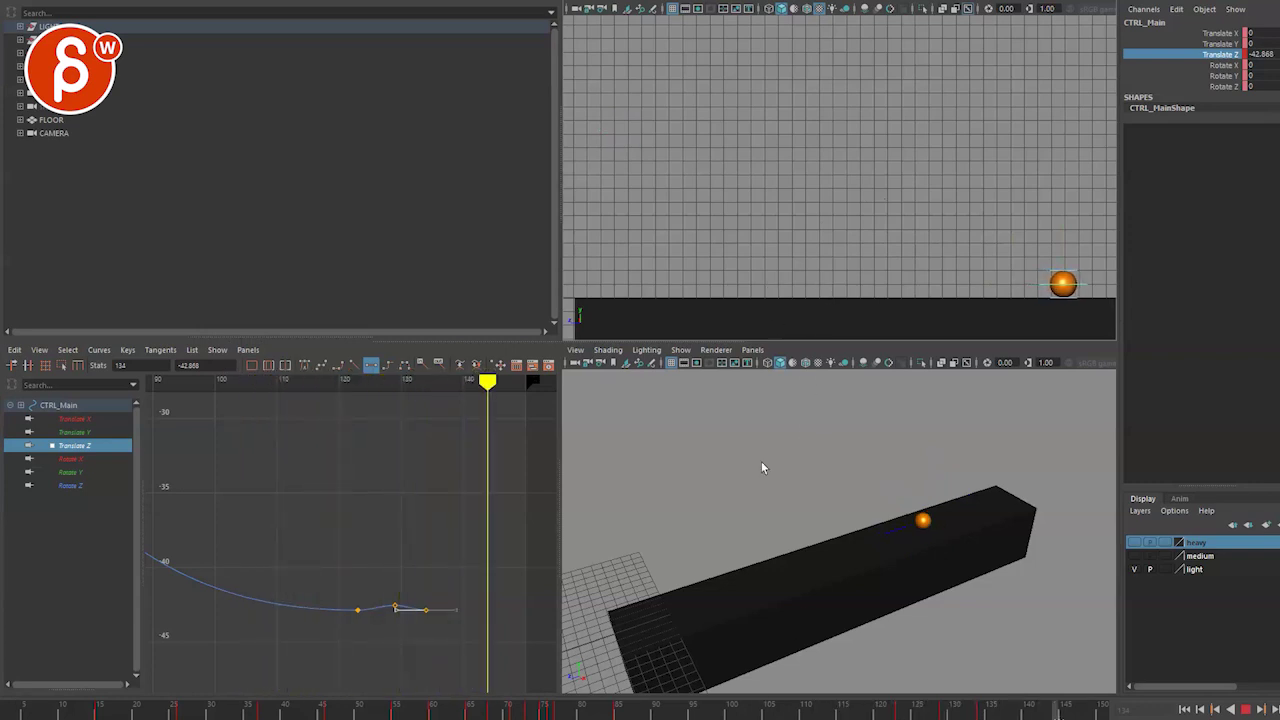
pyautogui.press('Escape')
pyautogui.press('f')
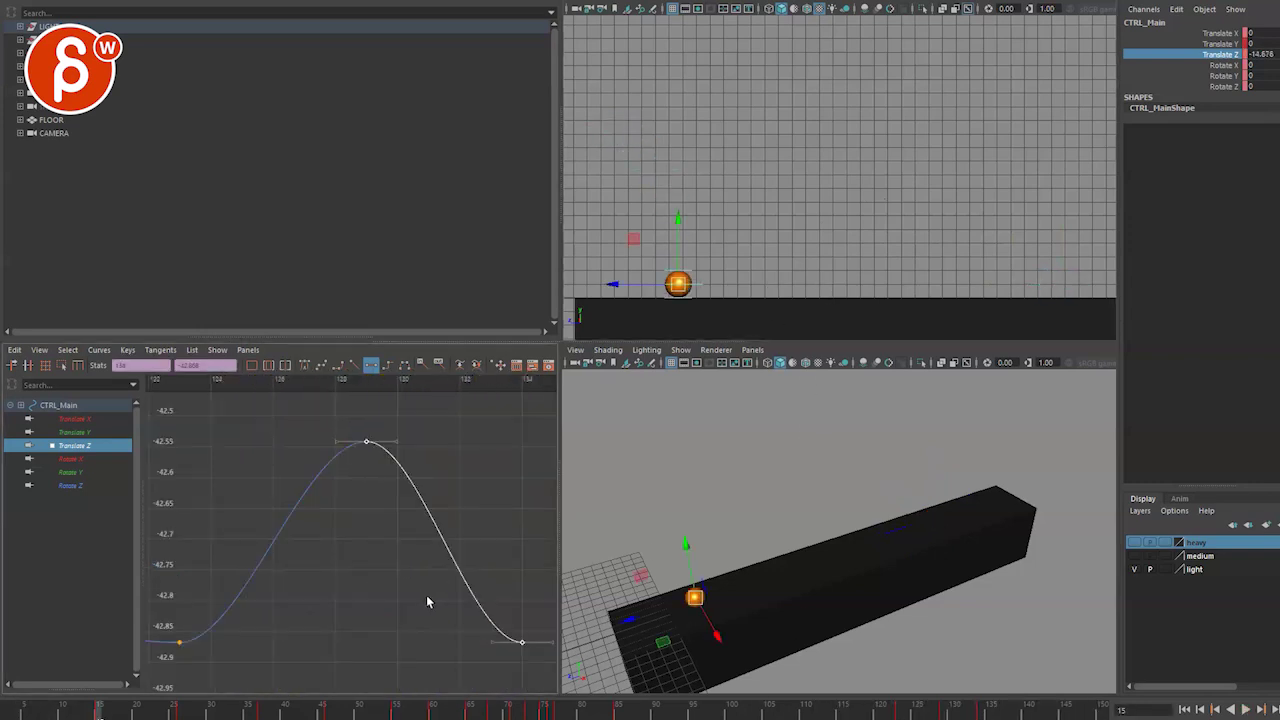
pyautogui.keyDown('shift'); pyautogui.moveTo(372, 547); pyautogui.dragTo(378, 711, button='middle'); pyautogui.keyUp('shift')
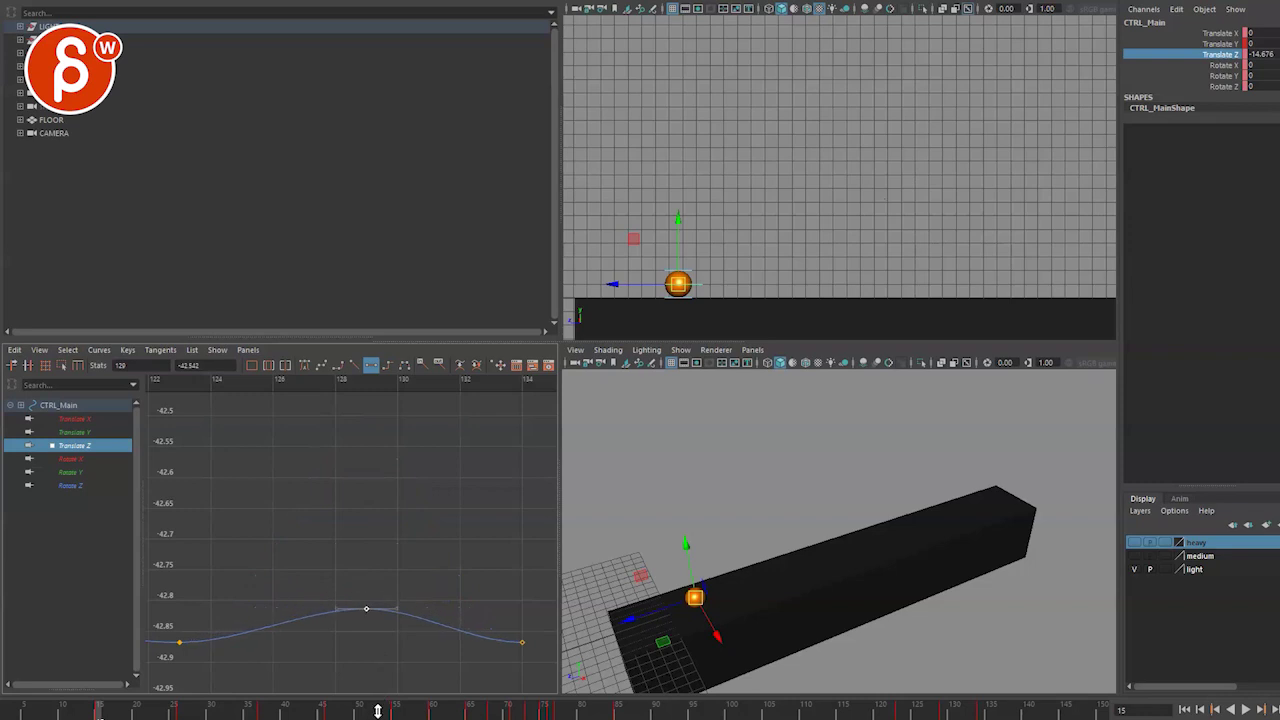
pyautogui.hotkey('alt', 'v')
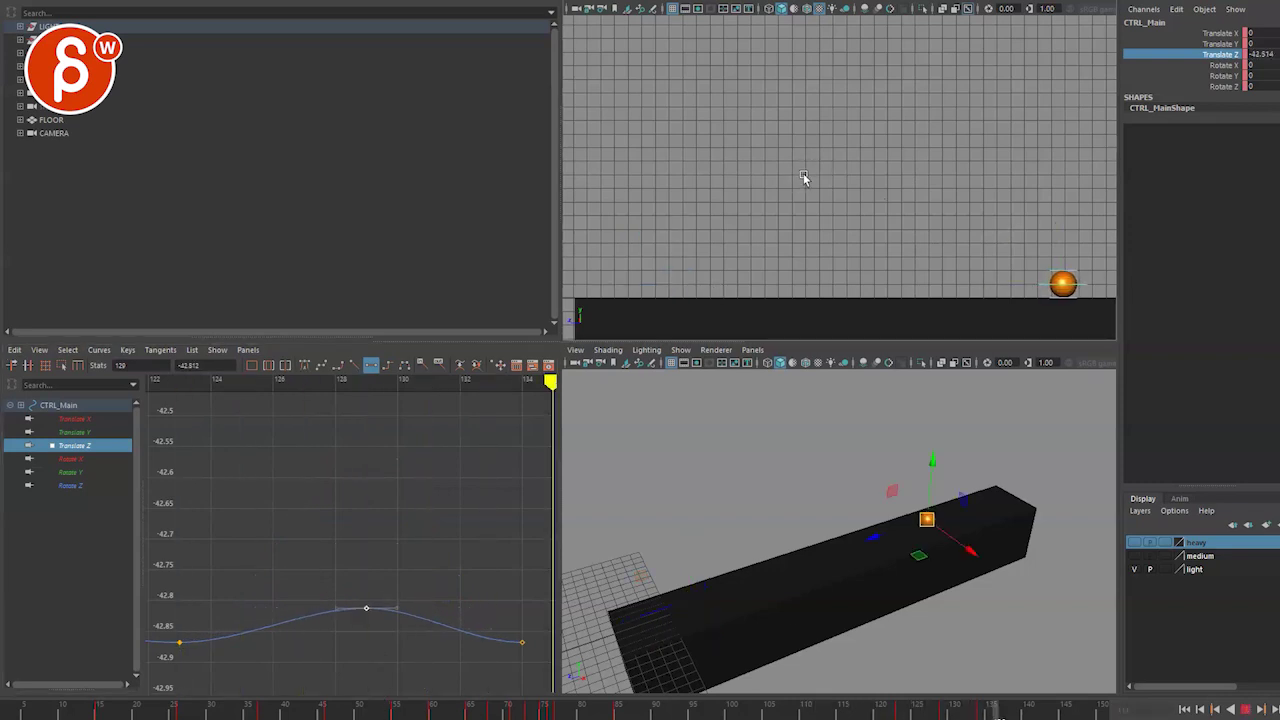
pyautogui.moveTo(528, 652); pyautogui.dragTo(530, 630)
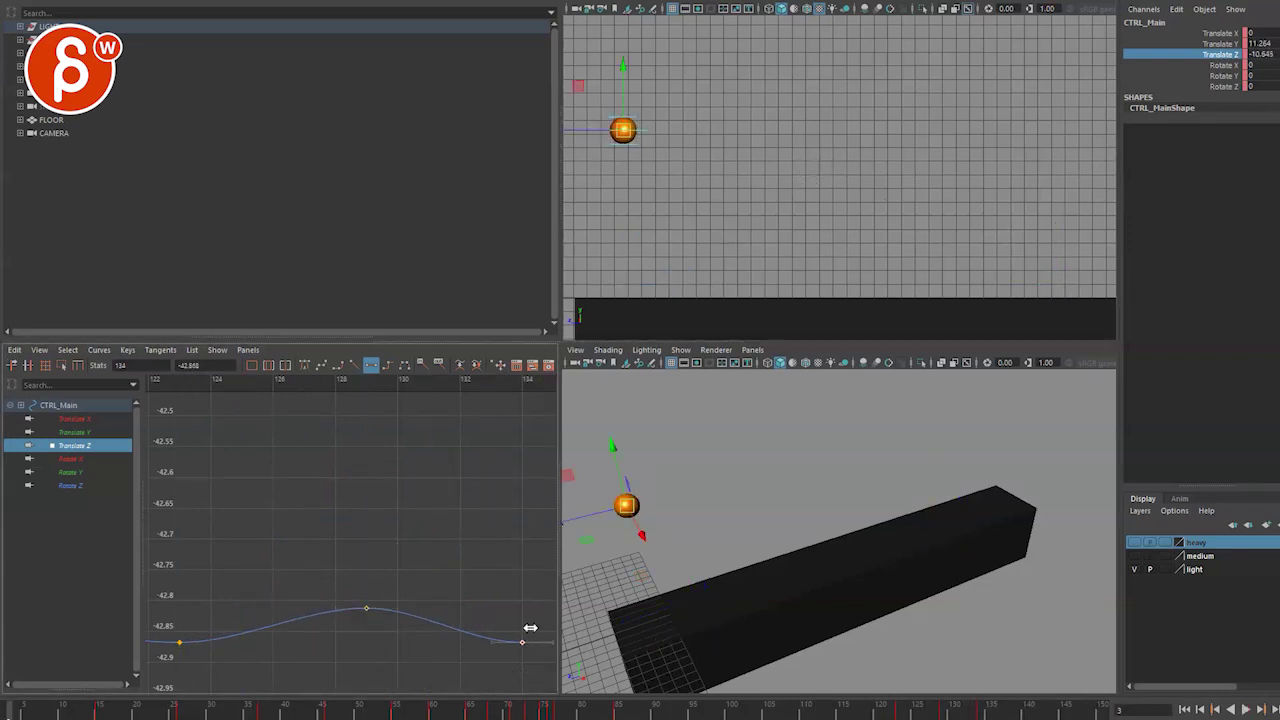
pyautogui.moveTo(535, 612); pyautogui.dragTo(540, 600, button='middle')
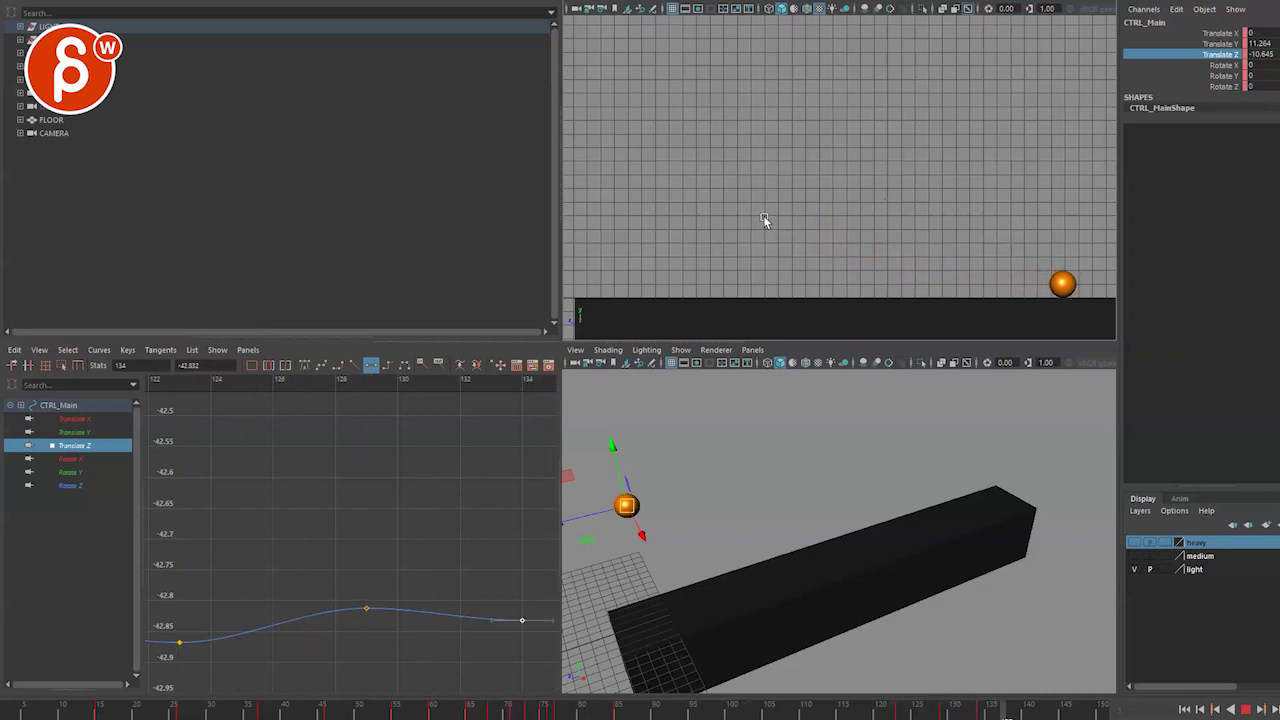
# In the maximized Graph Editor, move the end key to frame 136 and lift the frame-133 key.
pyautogui.press('space')
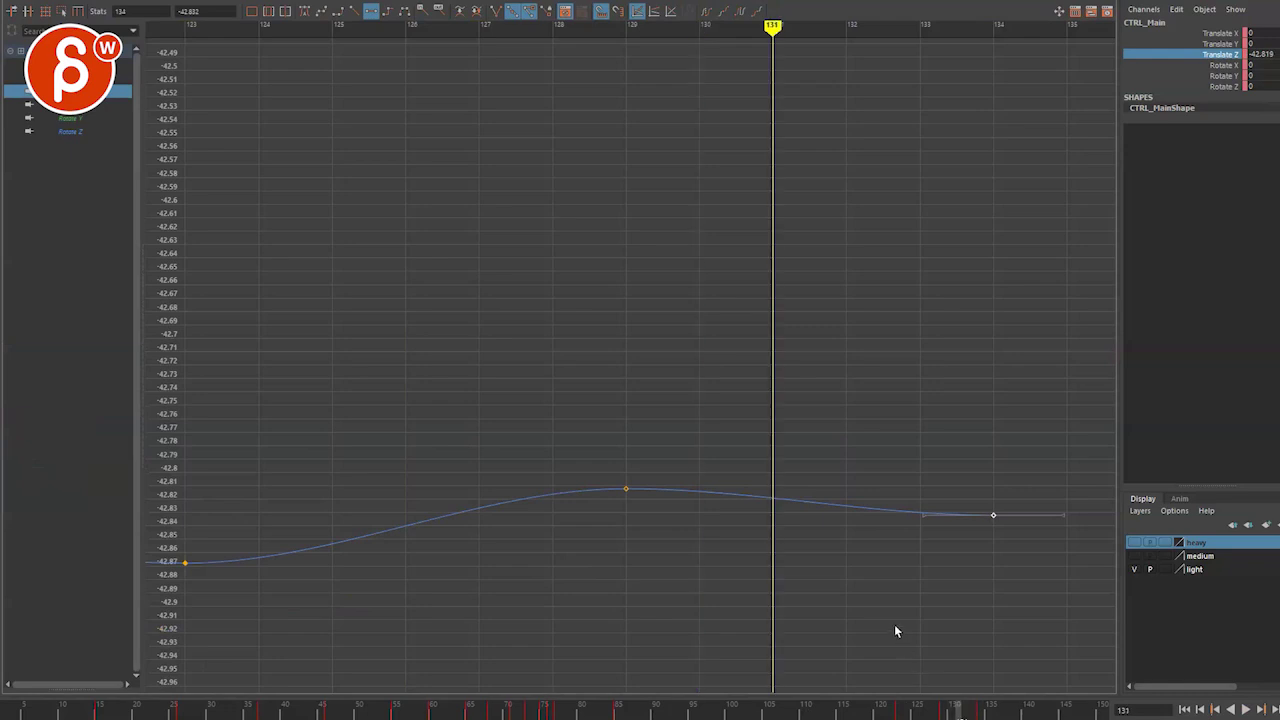
pyautogui.keyDown('alt'); pyautogui.moveTo(894, 624); pyautogui.dragTo(647, 628, button='middle'); pyautogui.keyUp('alt')
pyautogui.scroll(-1, 690, 600)
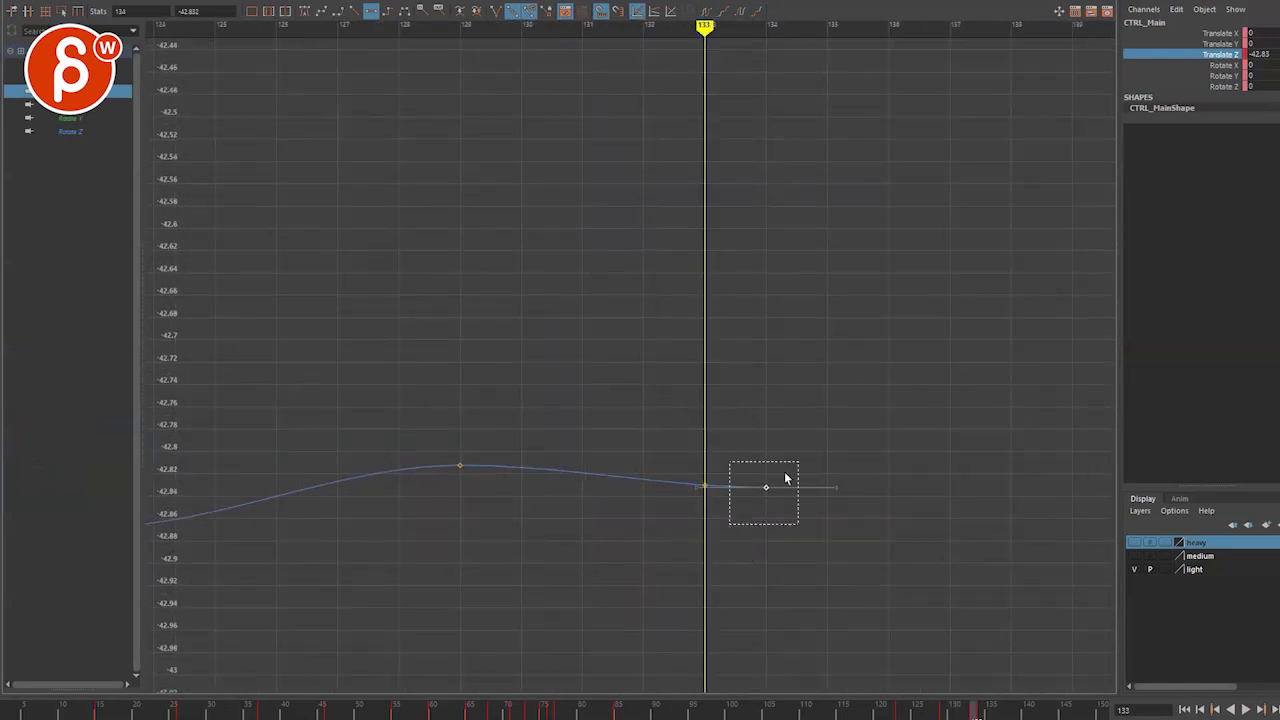
pyautogui.keyDown('shift'); pyautogui.moveTo(822, 471); pyautogui.dragTo(897, 498, button='middle'); pyautogui.keyUp('shift')
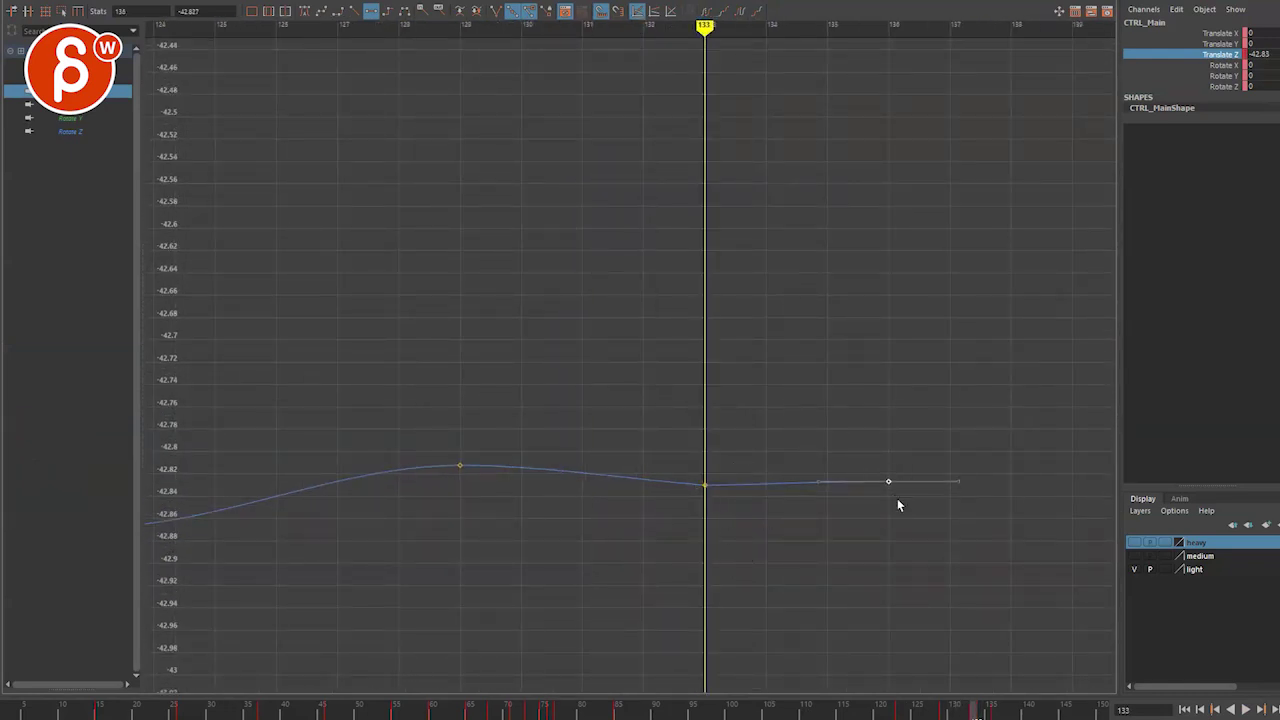
pyautogui.click(705, 486)
pyautogui.press('w')
pyautogui.keyDown('shift'); pyautogui.moveTo(739, 541); pyautogui.dragTo(741, 512, button='middle'); pyautogui.keyUp('shift')
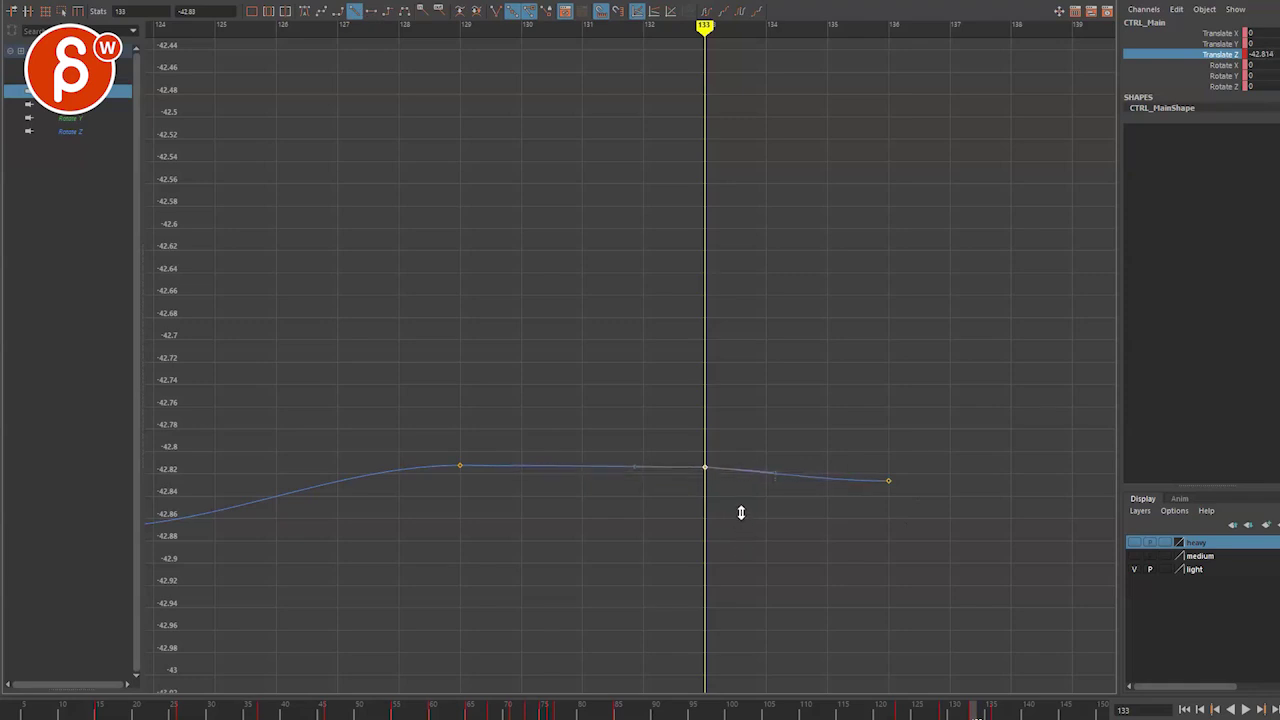
pyautogui.click(322, 11)
pyautogui.keyDown('shift'); pyautogui.moveTo(521, 430); pyautogui.dragTo(853, 516, button='middle'); pyautogui.keyUp('shift')
pyautogui.moveTo(855, 516); pyautogui.dragTo(907, 462)
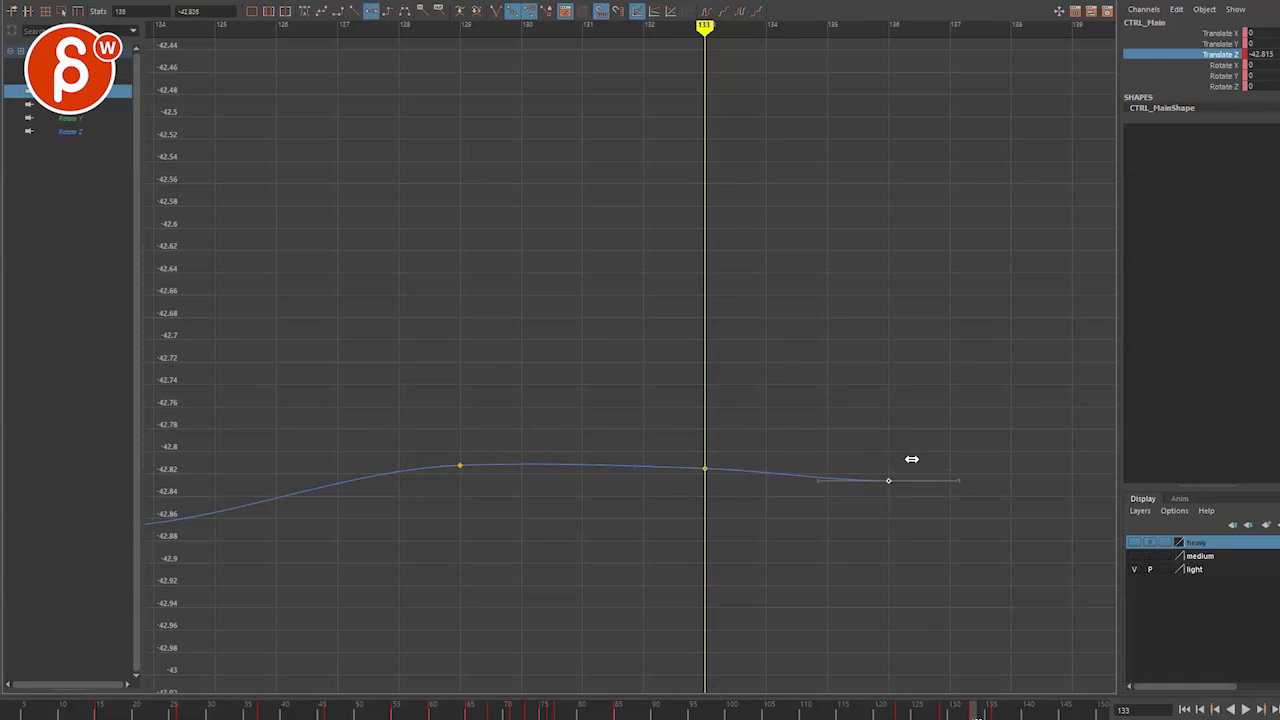
# Play the heavy ball's slide in the full-screen front view, scrub to frame 126, then restore four panes.
pyautogui.press('space')
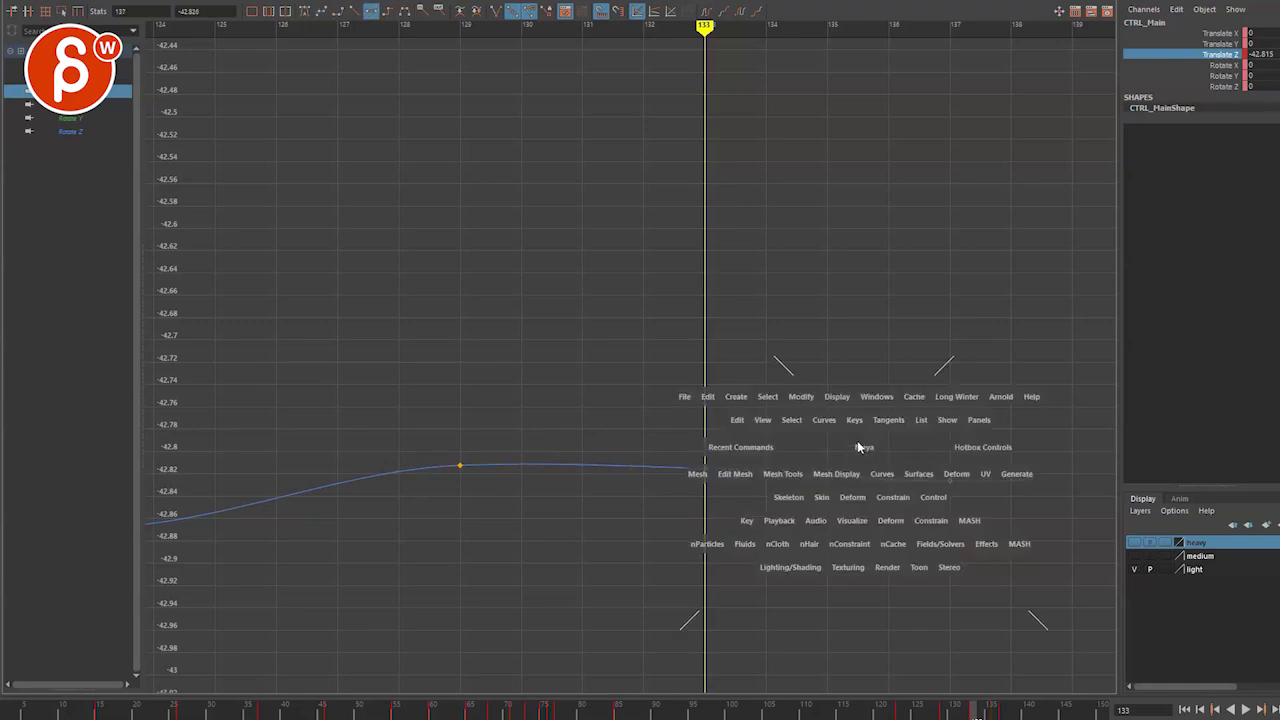
pyautogui.press('space')
pyautogui.click(715, 710)
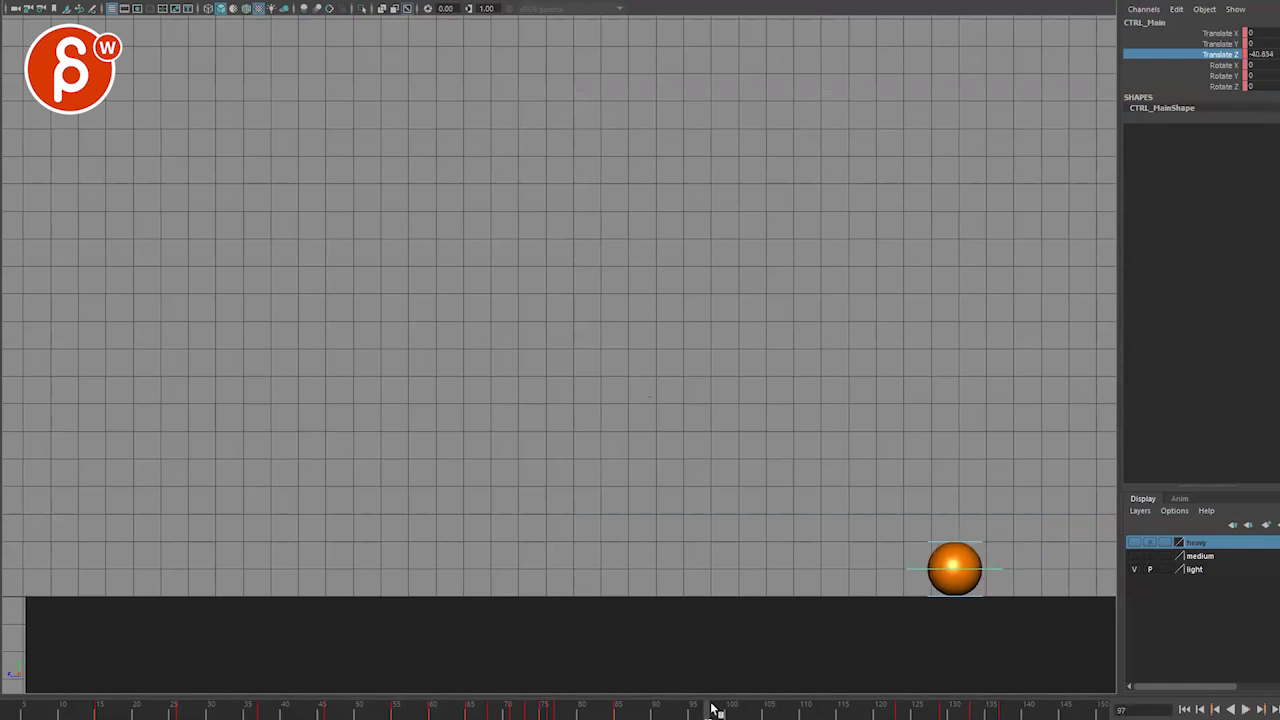
pyautogui.hotkey('alt', 'v')
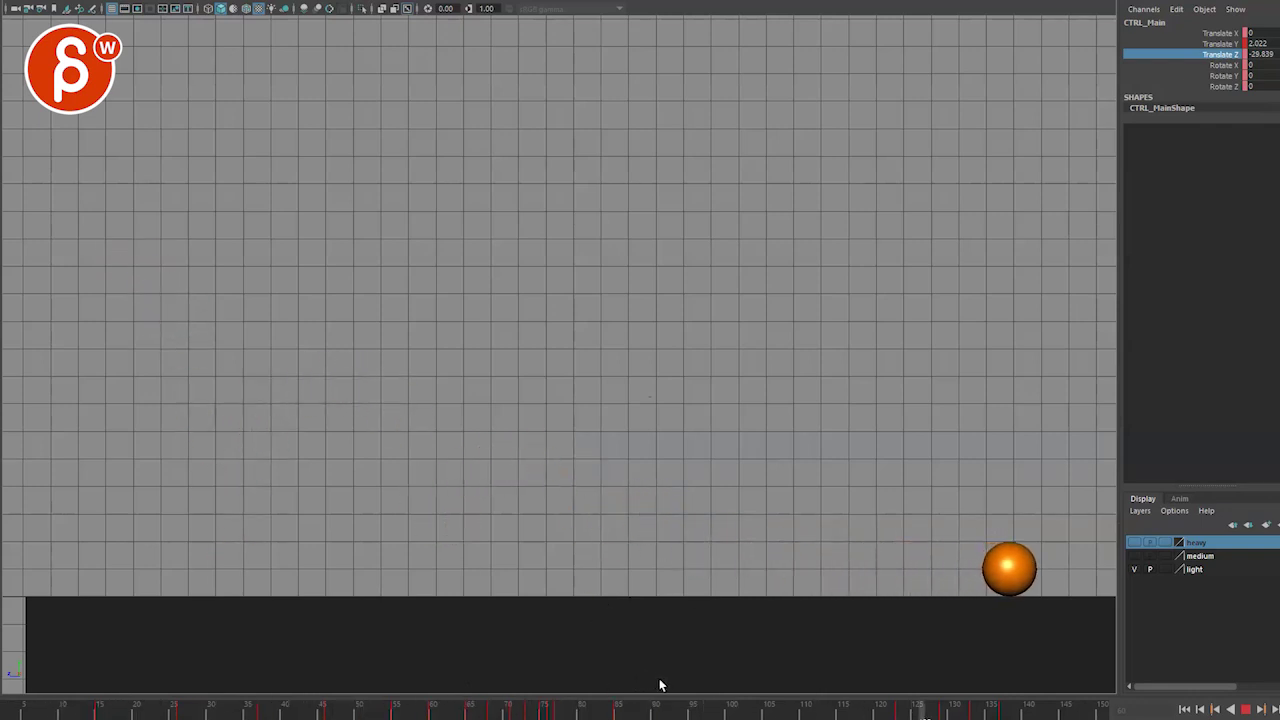
pyautogui.press('Escape')
pyautogui.moveTo(898, 714); pyautogui.dragTo(923, 716)
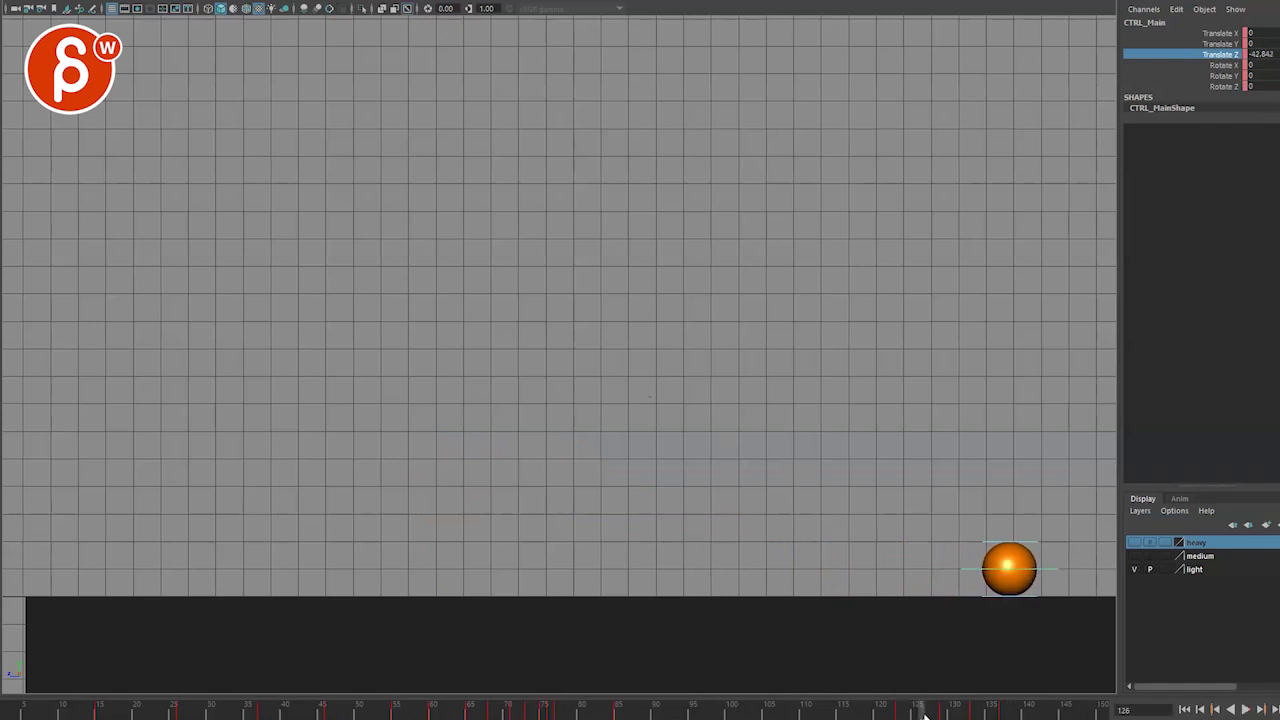
pyautogui.press('space')
pyautogui.press('space')
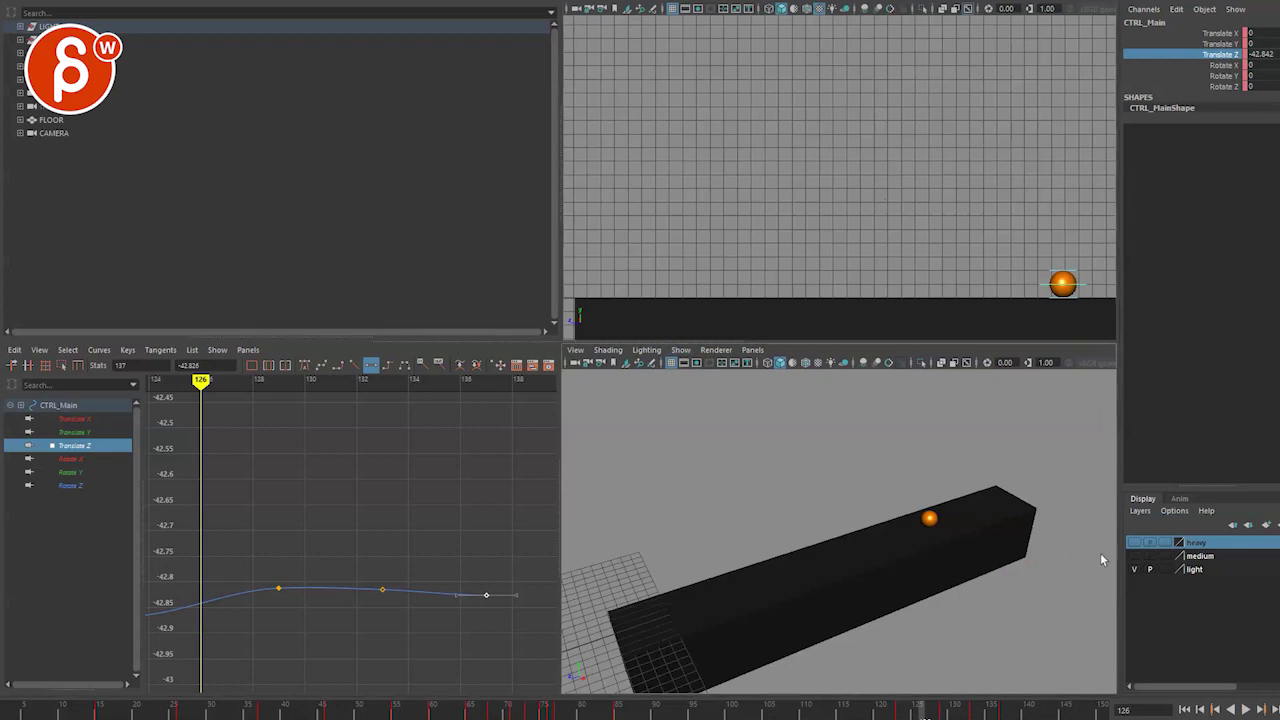
# Show the medium ball's layer, select its control and isolate the Translate Y curve.
pyautogui.click(1140, 556)
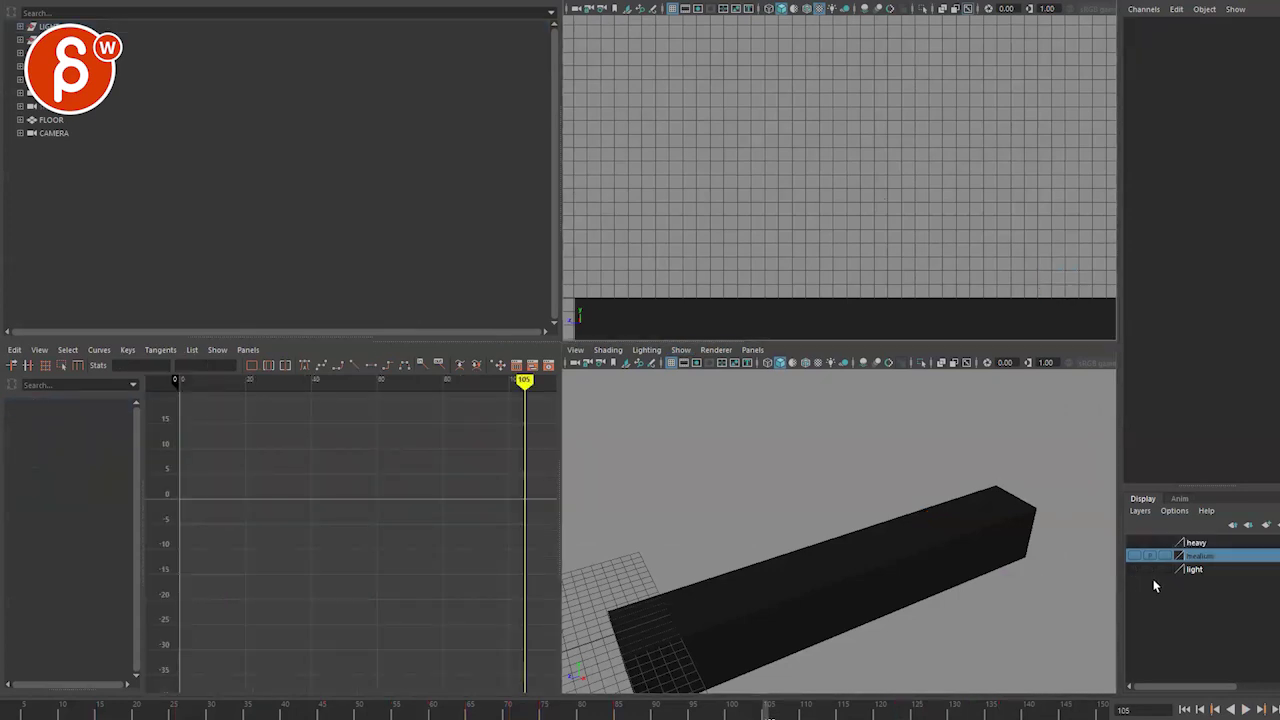
pyautogui.click(1134, 556)
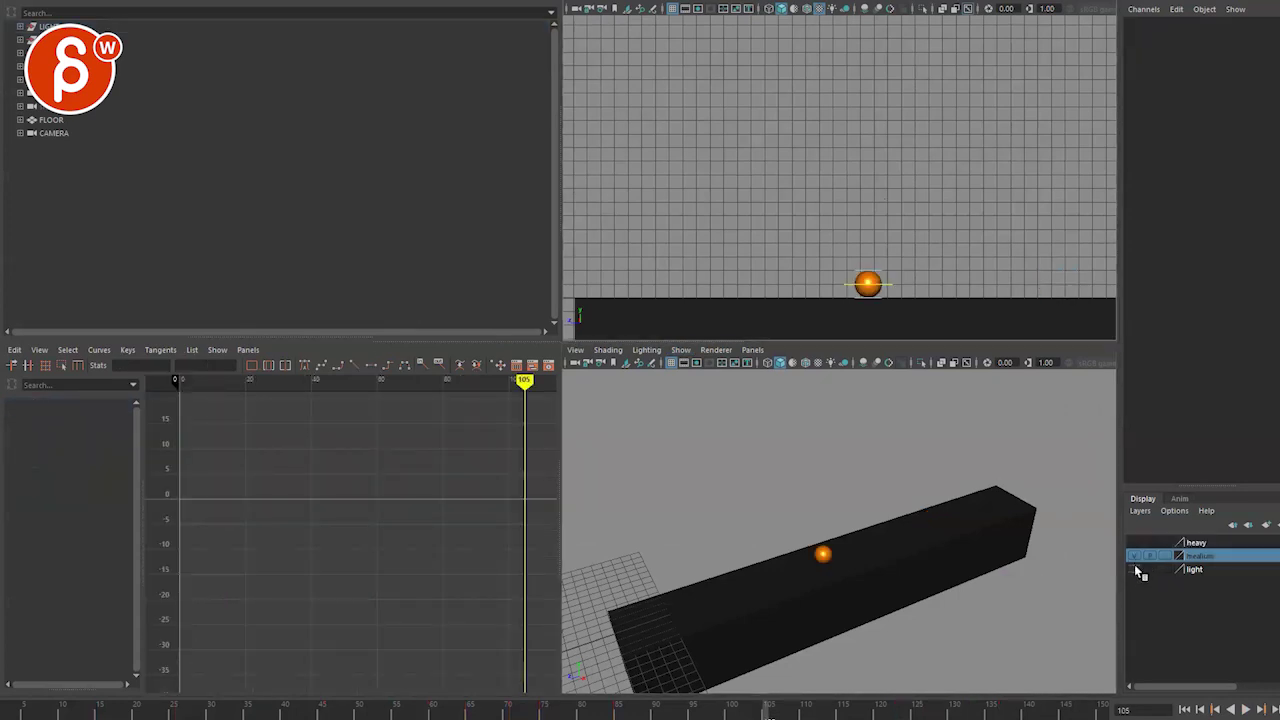
pyautogui.click(848, 292)
pyautogui.moveTo(72, 418); pyautogui.dragTo(98, 432)
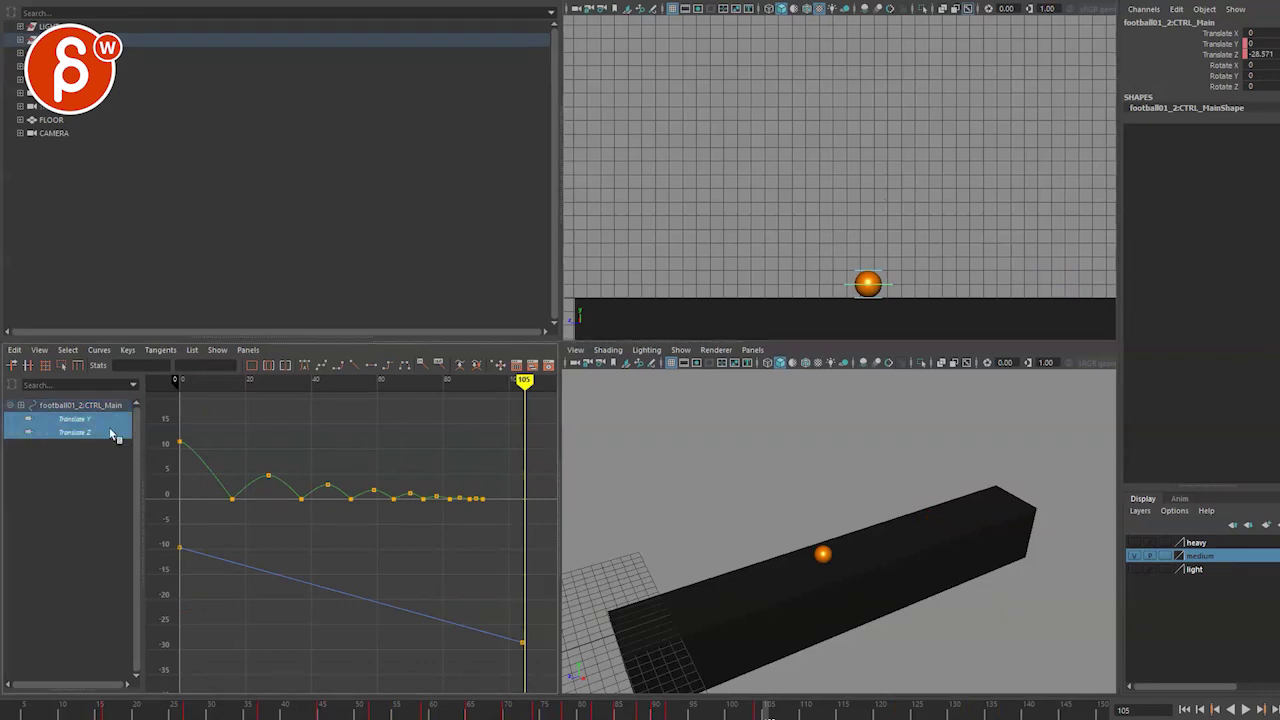
pyautogui.click(86, 419)
# Flatten the tangents of the first Translate Y key and the second bounce peak.
pyautogui.moveTo(175, 418); pyautogui.dragTo(323, 694)
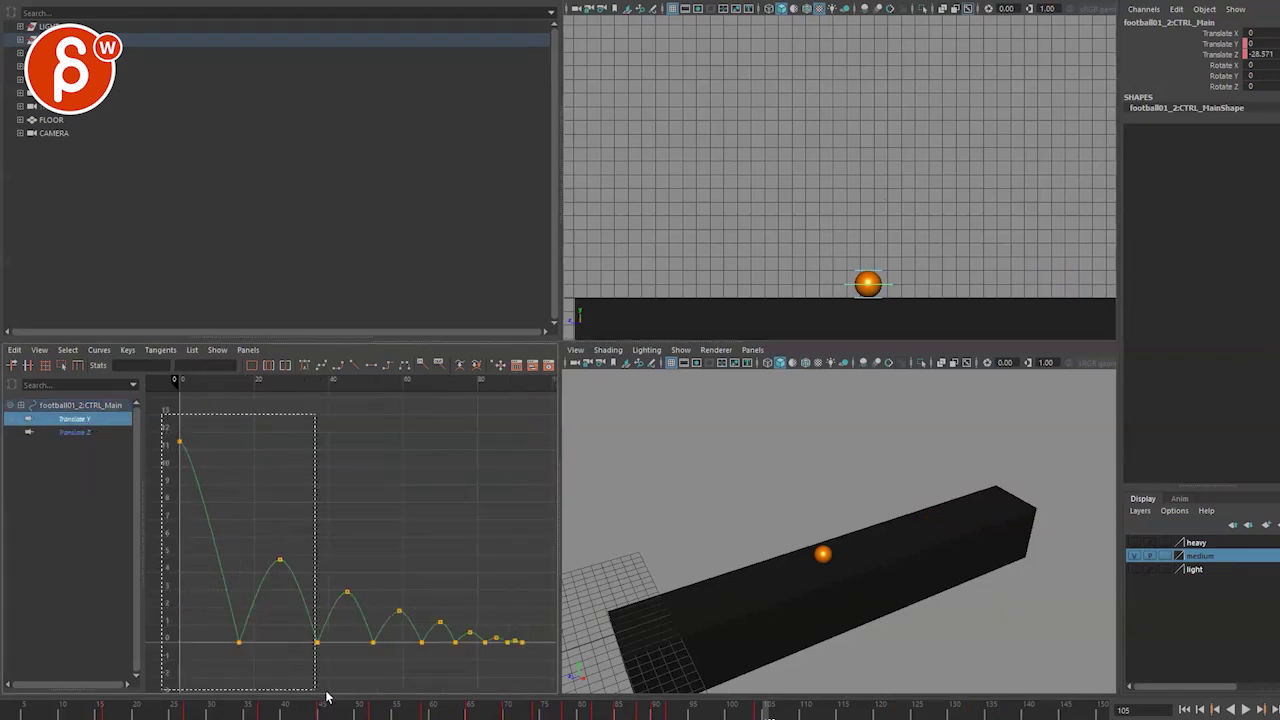
pyautogui.press('f')
pyautogui.keyDown('alt'); pyautogui.moveTo(331, 634); pyautogui.dragTo(303, 623, button='right'); pyautogui.keyUp('alt')
pyautogui.keyDown('alt'); pyautogui.moveTo(303, 623); pyautogui.dragTo(192, 631, button='middle'); pyautogui.keyUp('alt')
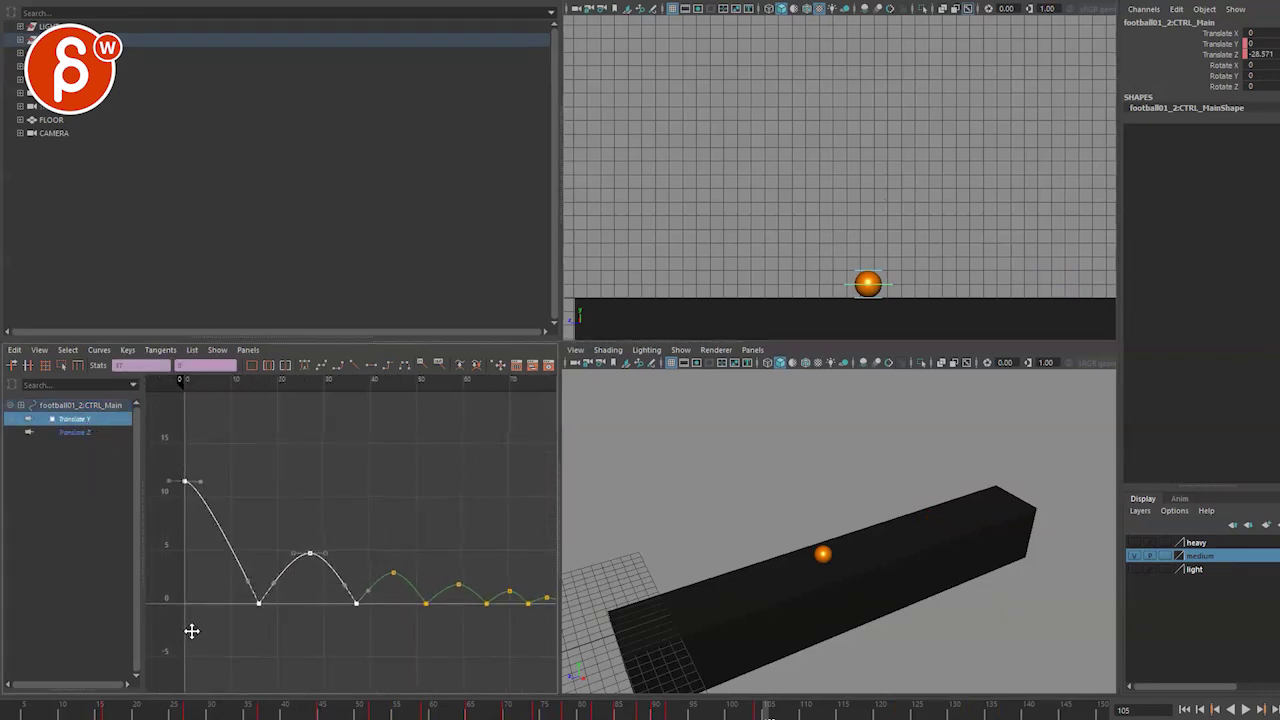
pyautogui.click(195, 482)
pyautogui.moveTo(223, 480); pyautogui.dragTo(290, 474)
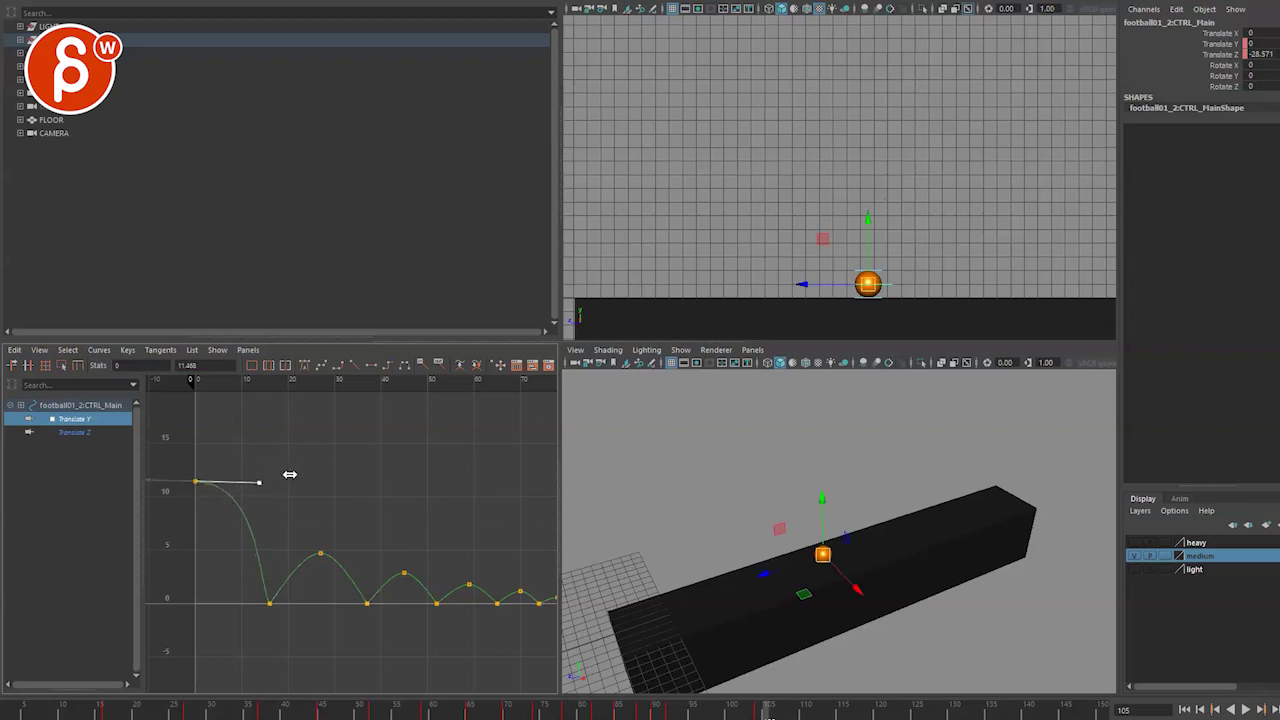
pyautogui.moveTo(283, 522); pyautogui.dragTo(266, 543)
# Select the frame-45 peak and frame-37 contact keys, then play the bounce in the enlarged front view.
pyautogui.click(403, 573)
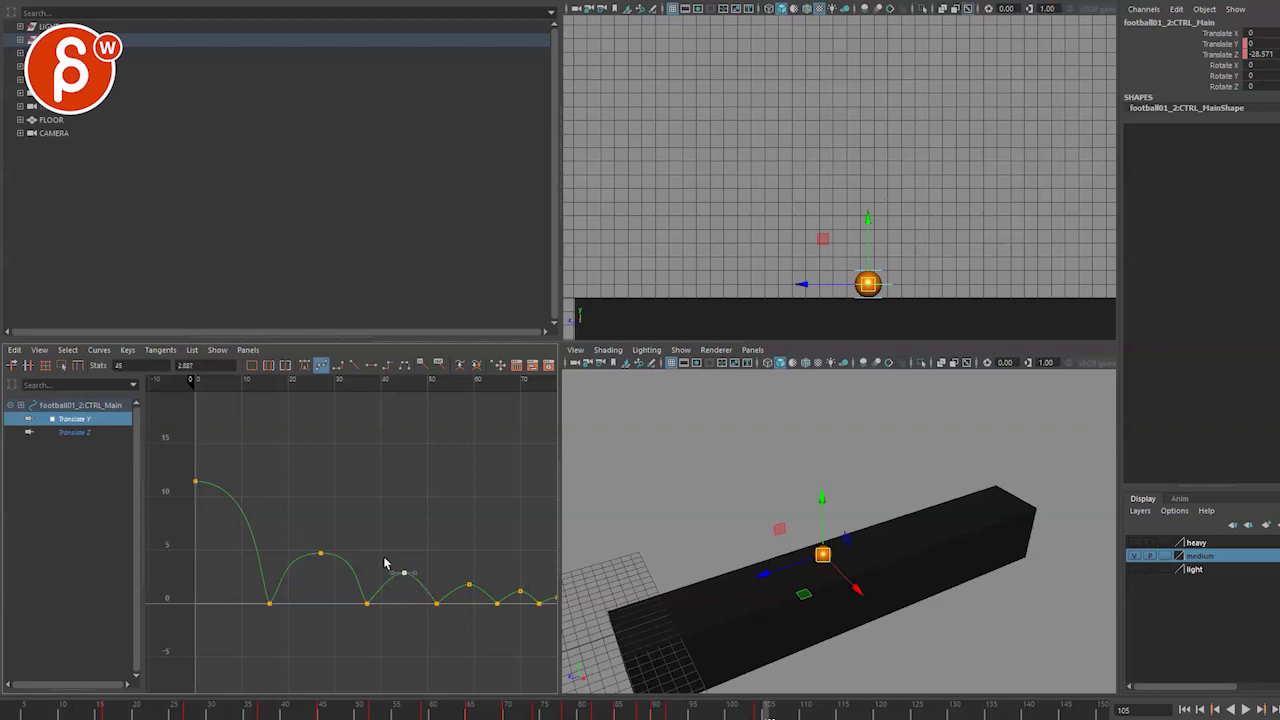
pyautogui.scroll(-3, 197, 605)
pyautogui.scroll(3, 277, 597)
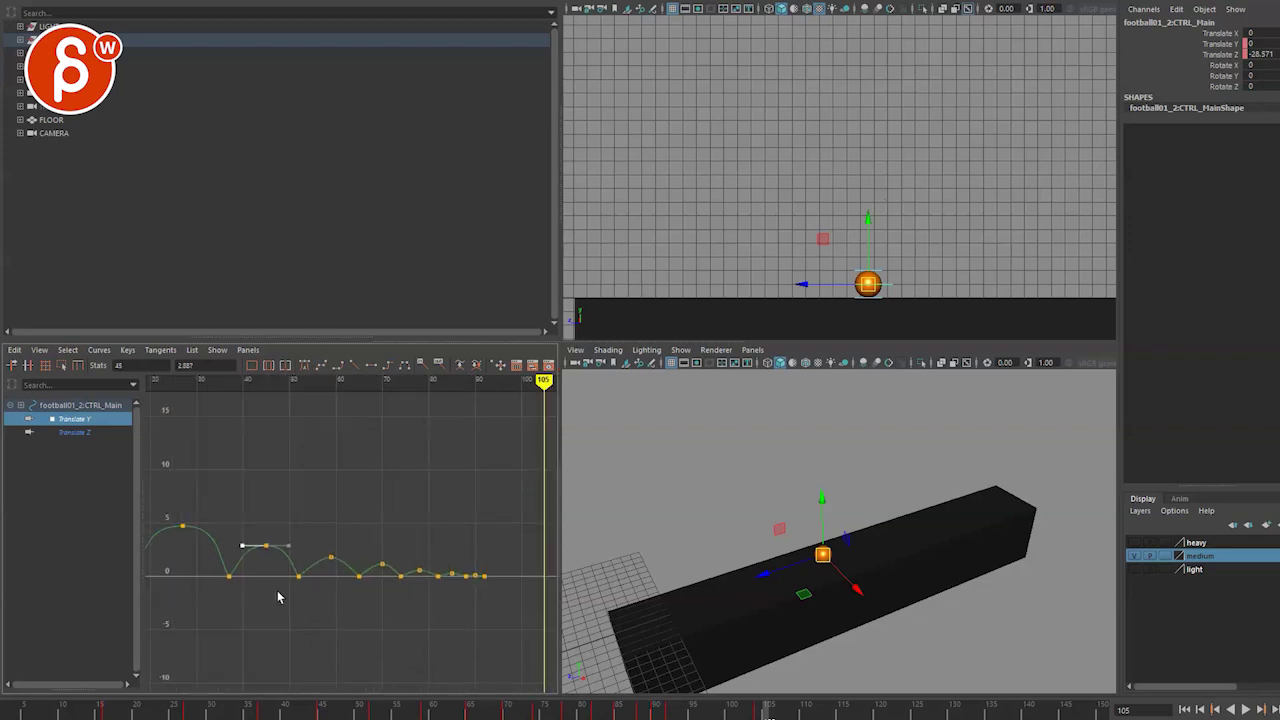
pyautogui.click(309, 598)
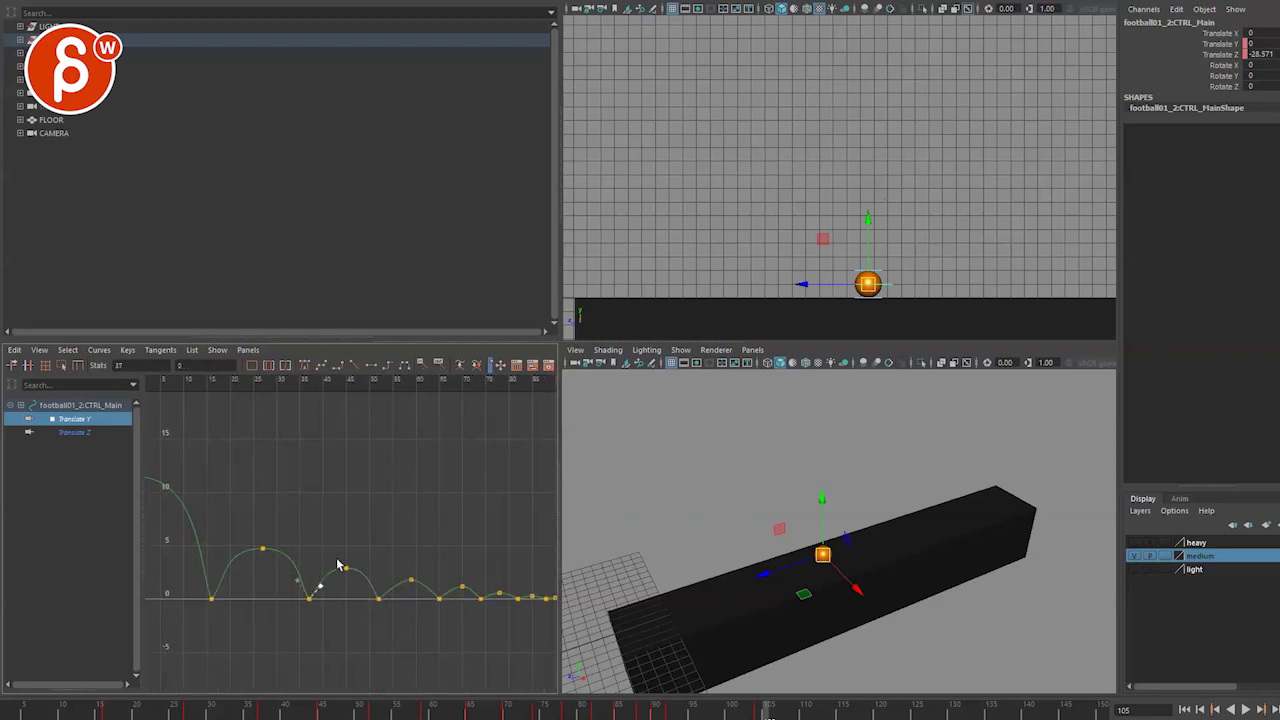
pyautogui.press('space')
pyautogui.hotkey('alt', 'v')
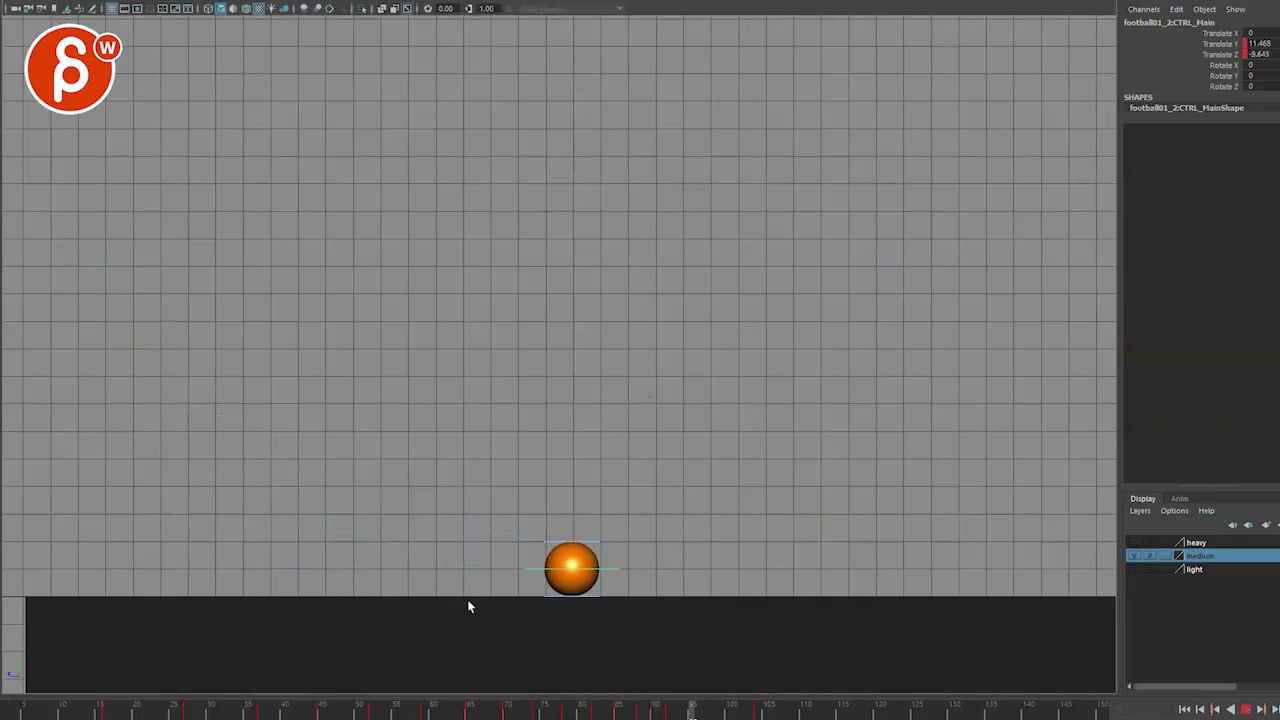
# Stop playback, step the key selection back to the first key and enlarge the front view.
pyautogui.hotkey('alt', 'v')
pyautogui.press('space')
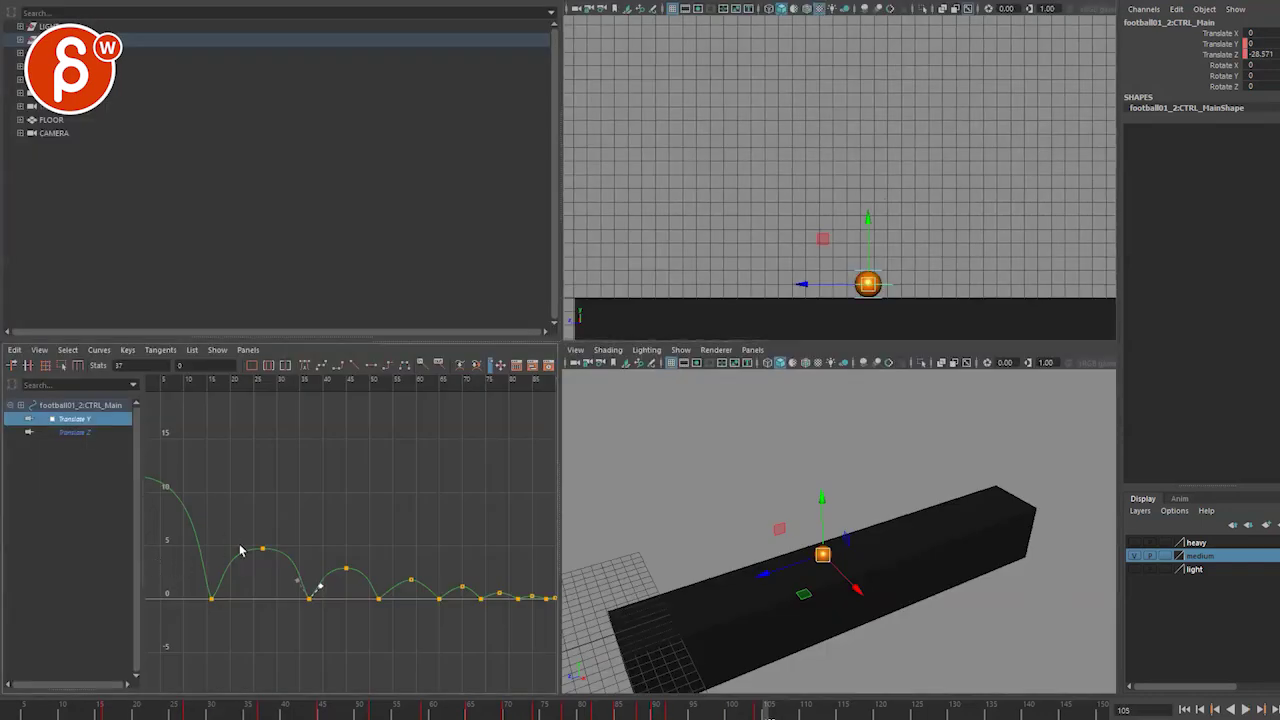
pyautogui.press('Left')
pyautogui.press('Left')
pyautogui.press('Left')
pyautogui.press('Left')
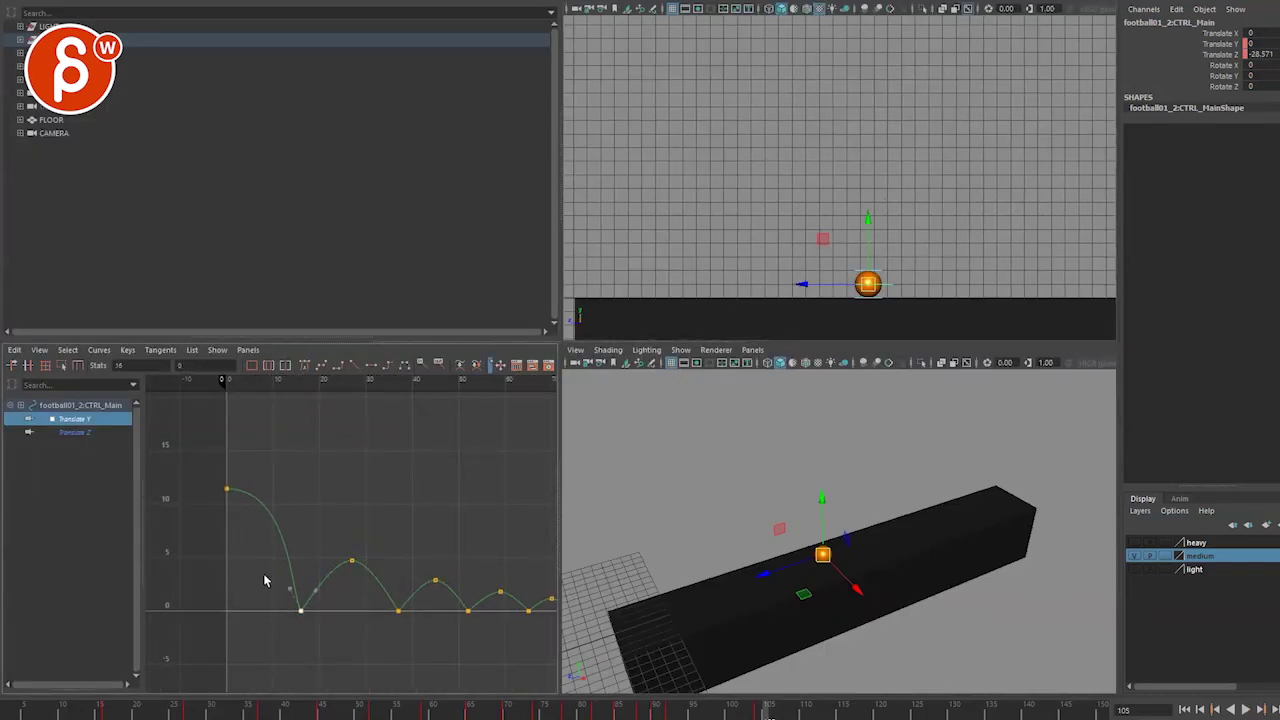
pyautogui.press('space')
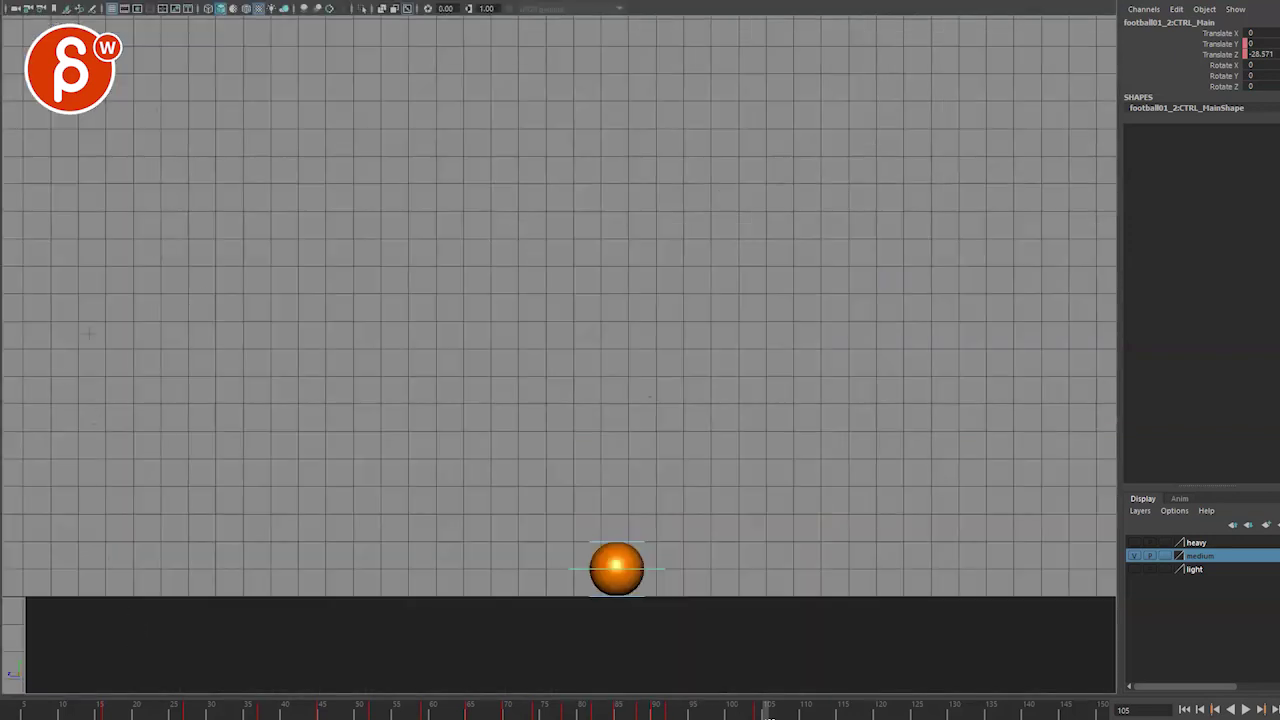
# Sketch the ball's drop and rounder bounce arcs over the view, clear them, and return to four panes.
pyautogui.moveTo(92, 306); pyautogui.dragTo(246, 584)
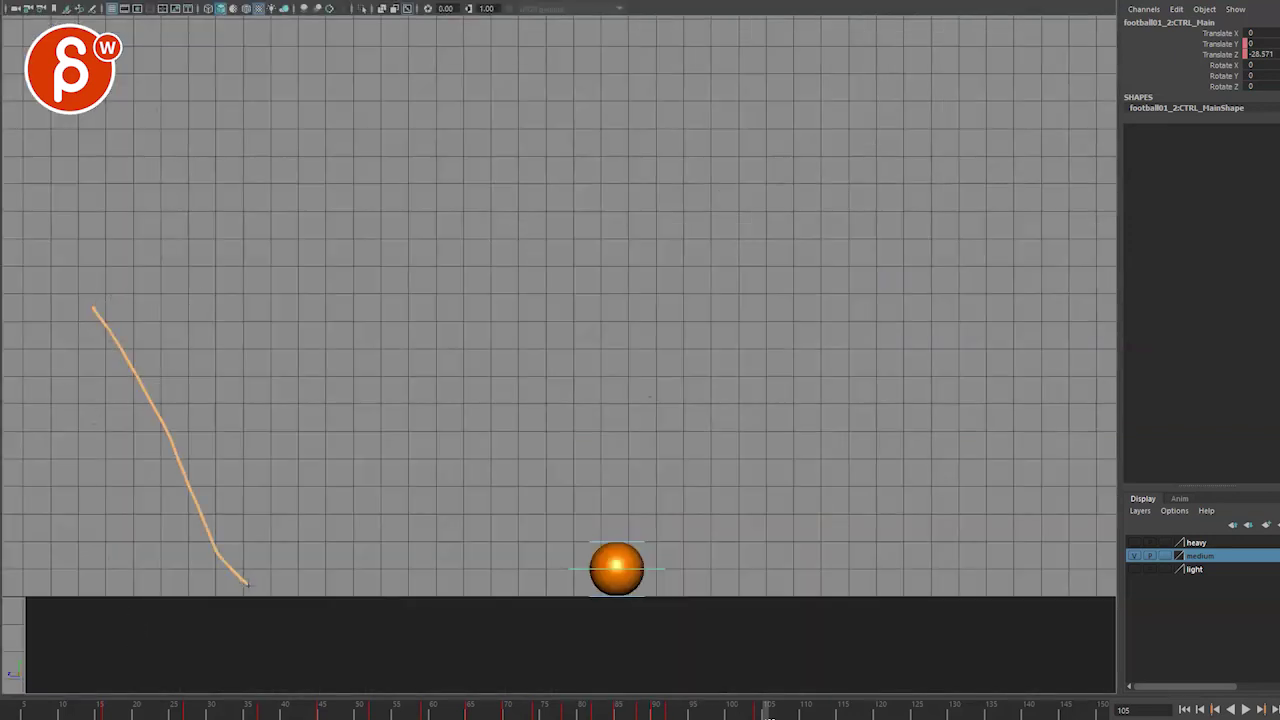
pyautogui.moveTo(92, 270)
pyautogui.mouseDown()
pyautogui.moveTo(256, 580)
pyautogui.moveTo(385, 372)
pyautogui.moveTo(430, 510)
pyautogui.moveTo(522, 462)
pyautogui.moveTo(676, 544)
pyautogui.mouseUp()
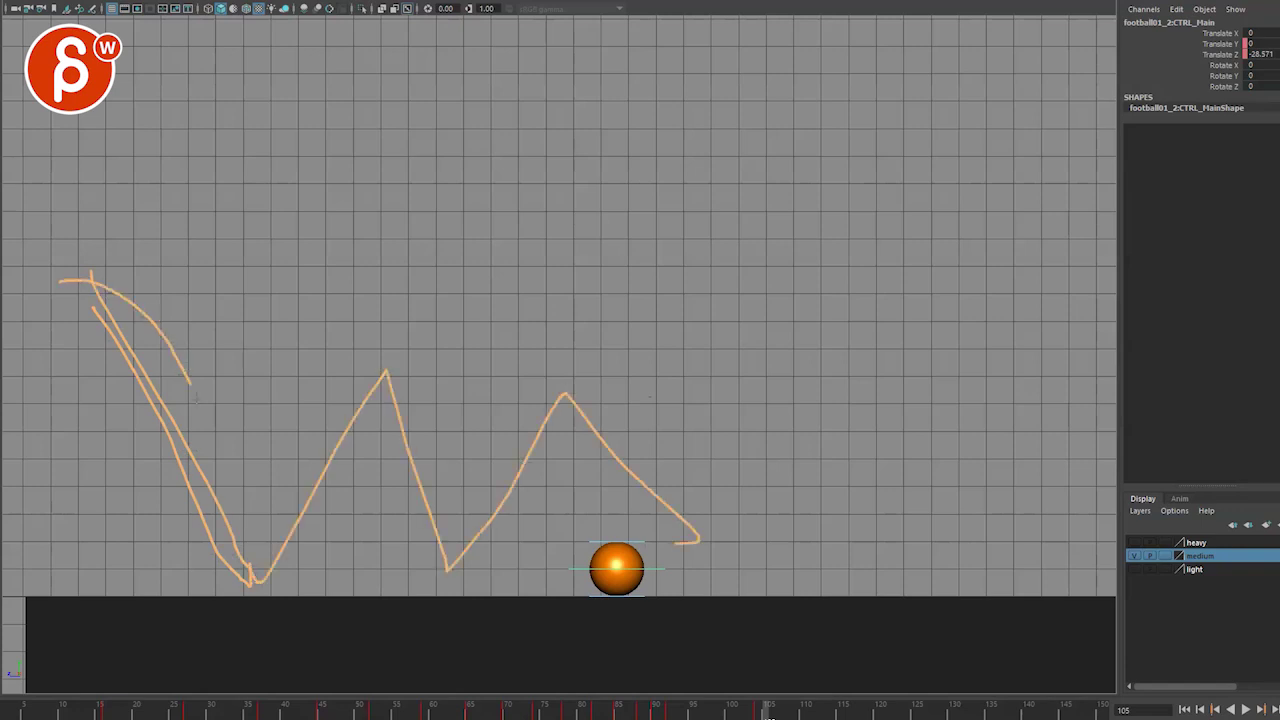
pyautogui.moveTo(195, 395); pyautogui.dragTo(261, 493)
pyautogui.moveTo(356, 381)
pyautogui.mouseDown()
pyautogui.moveTo(390, 407)
pyautogui.moveTo(433, 557)
pyautogui.moveTo(472, 440)
pyautogui.moveTo(583, 380)
pyautogui.moveTo(708, 558)
pyautogui.mouseUp()
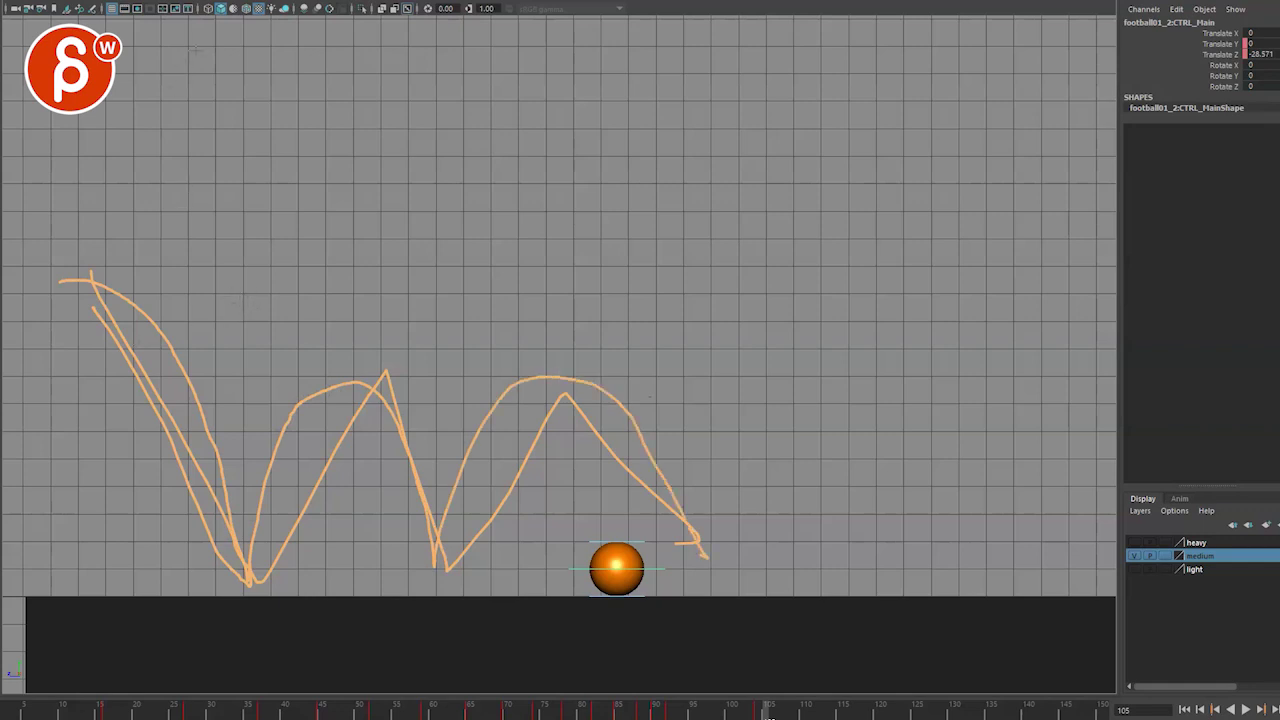
pyautogui.press('Escape')
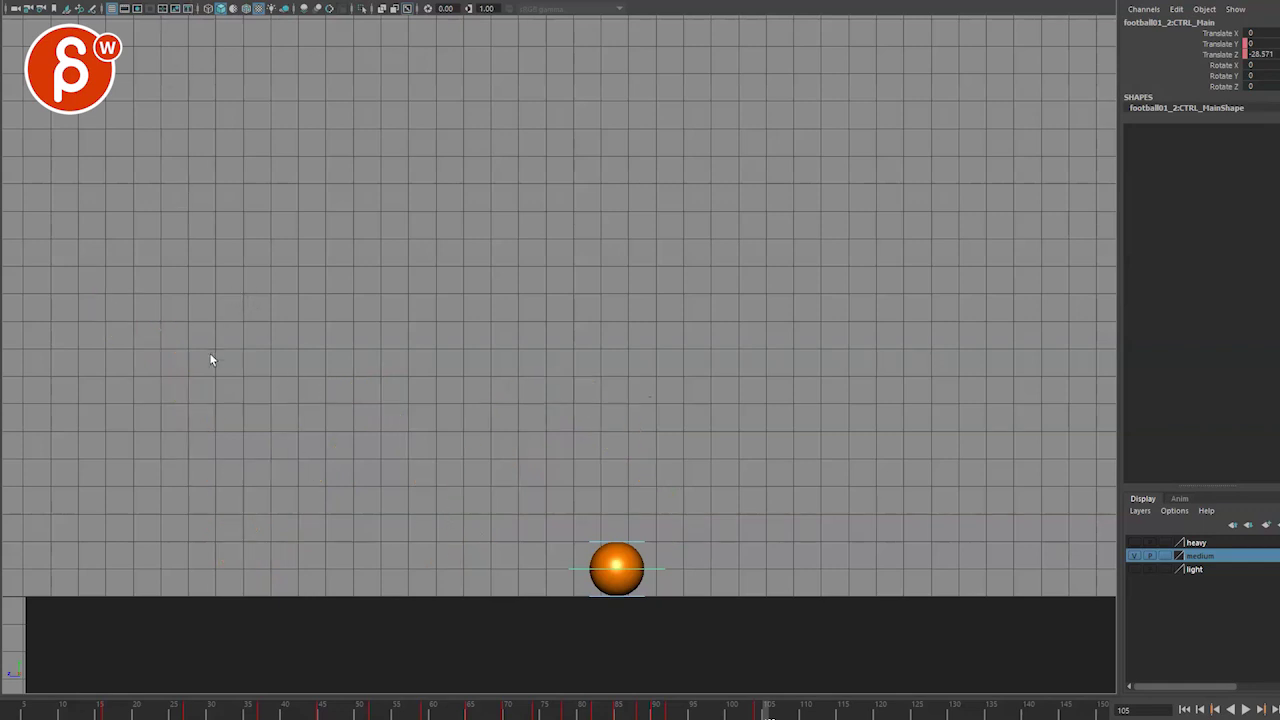
pyautogui.press('space')
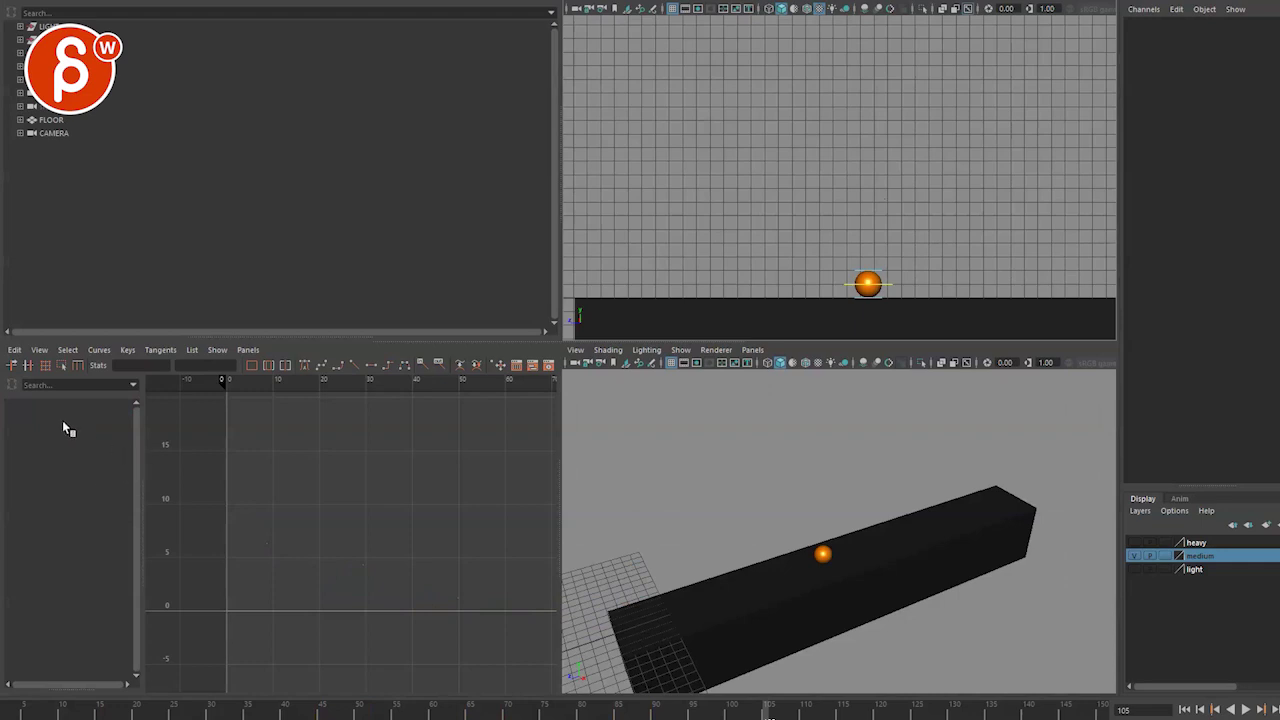
# Select the medium ball, frame its Translate Y curve and play back the bounces.
pyautogui.click(846, 287)
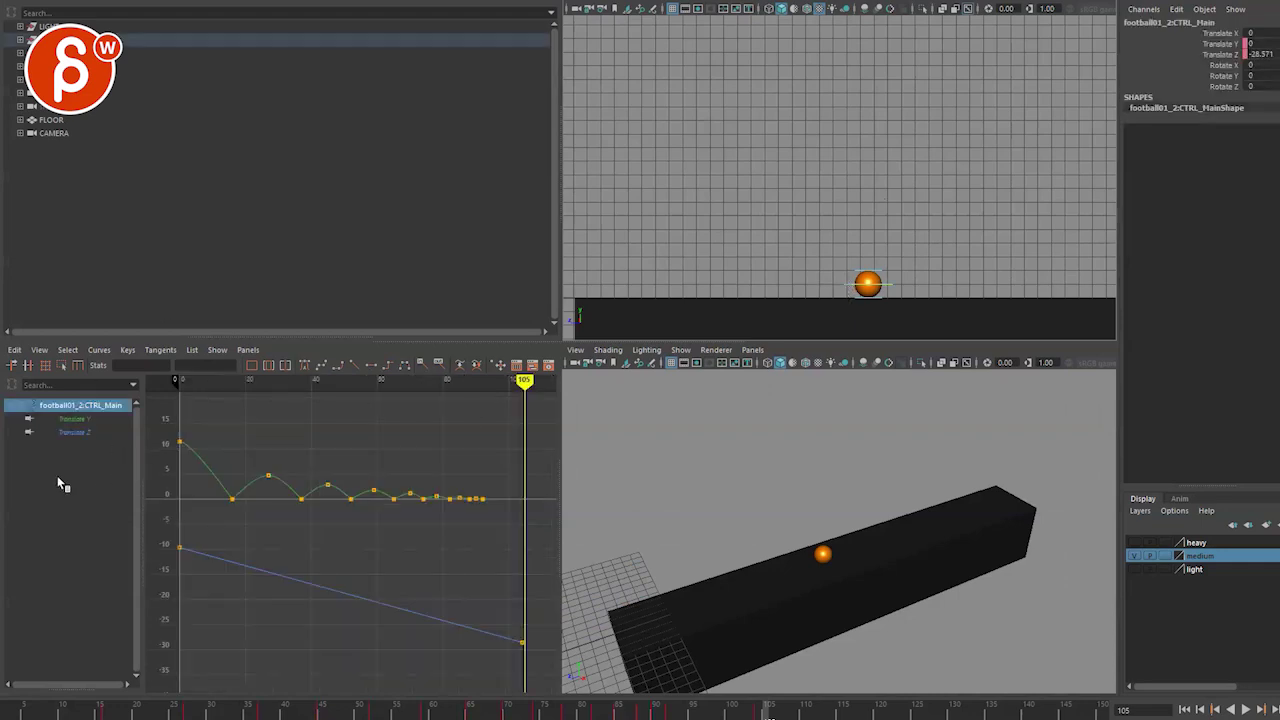
pyautogui.click(78, 420)
pyautogui.press('f')
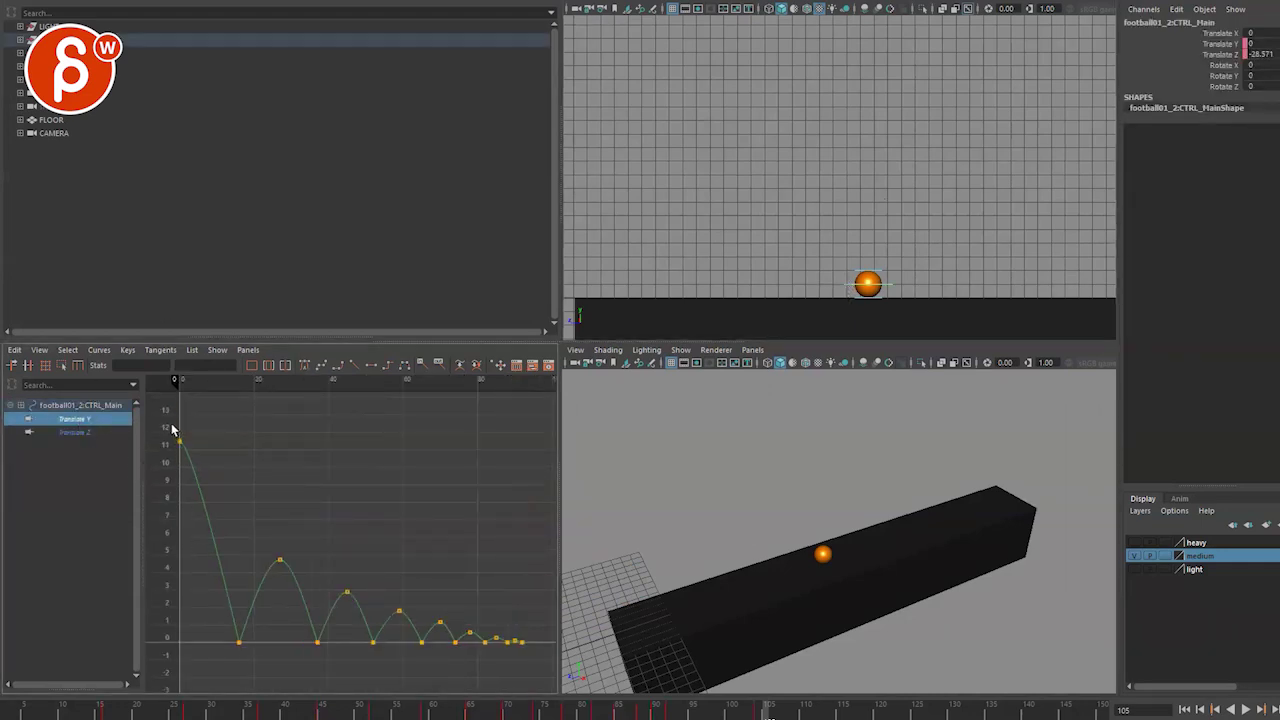
pyautogui.moveTo(172, 429); pyautogui.dragTo(540, 660)
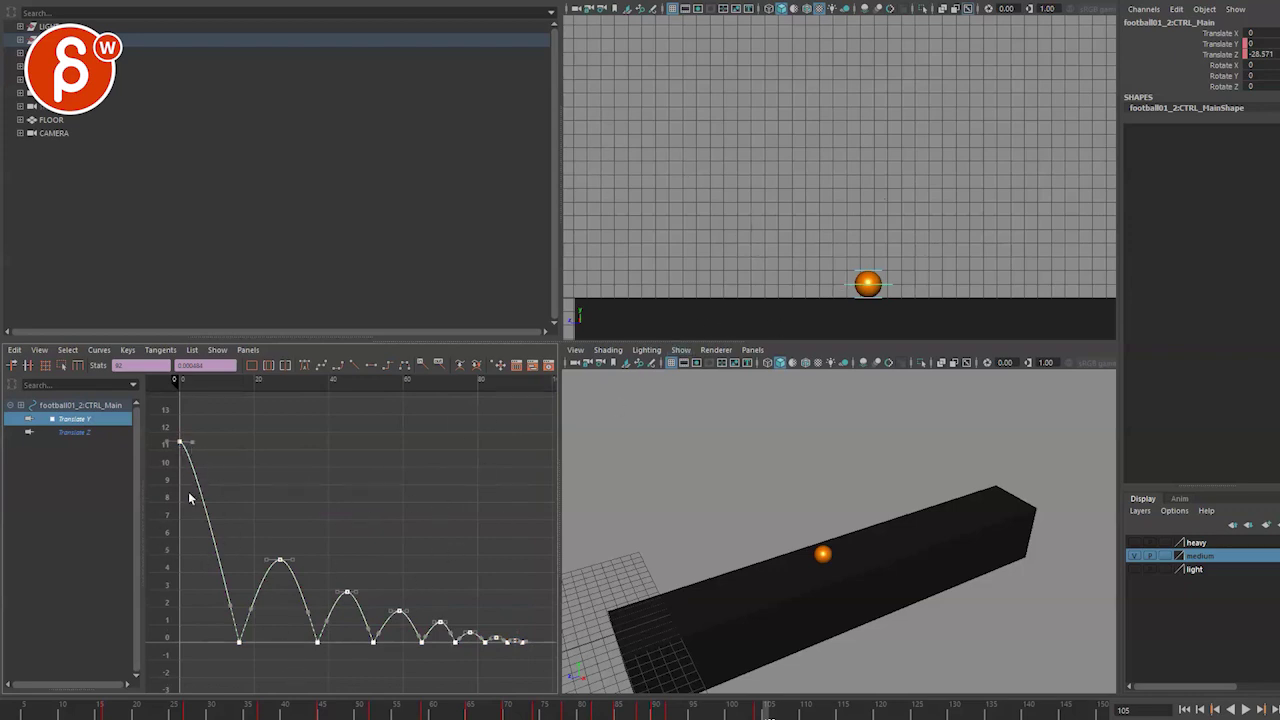
pyautogui.hotkey('alt', 'v')
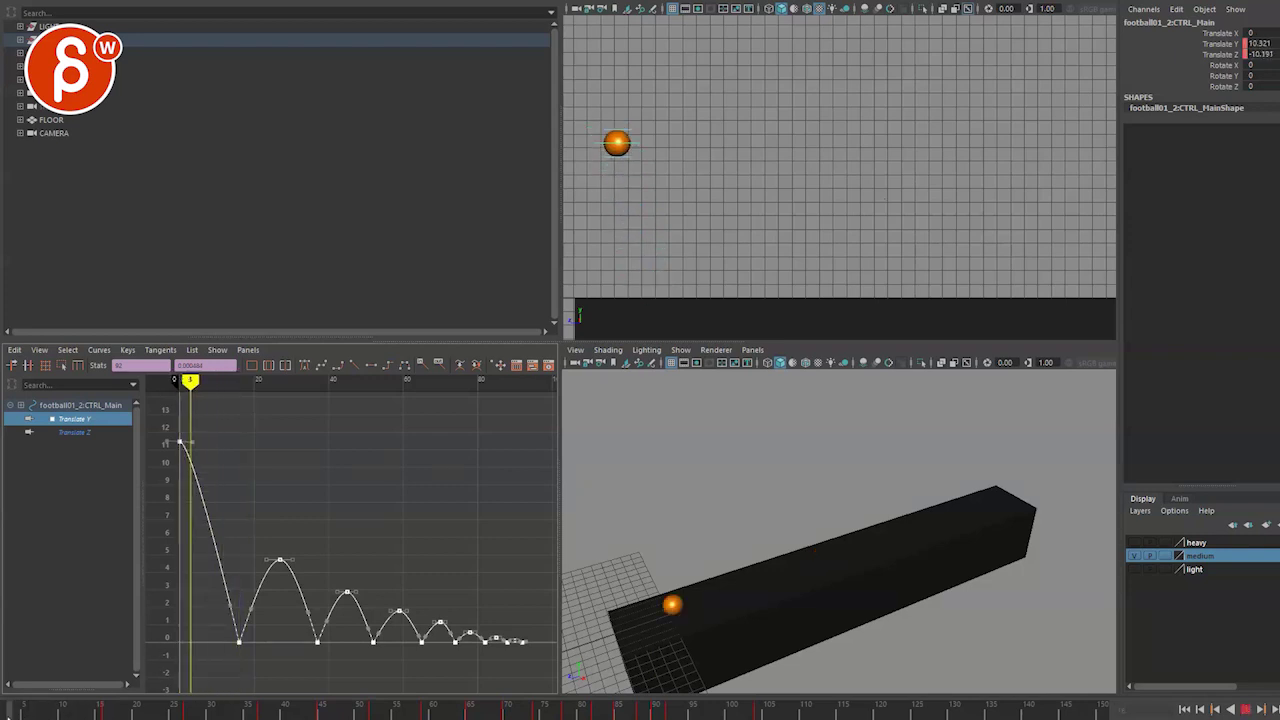
# Lengthen the first key's and frame-27 peak's tangents for broader arcs, then scrub and replay.
pyautogui.click(188, 466)
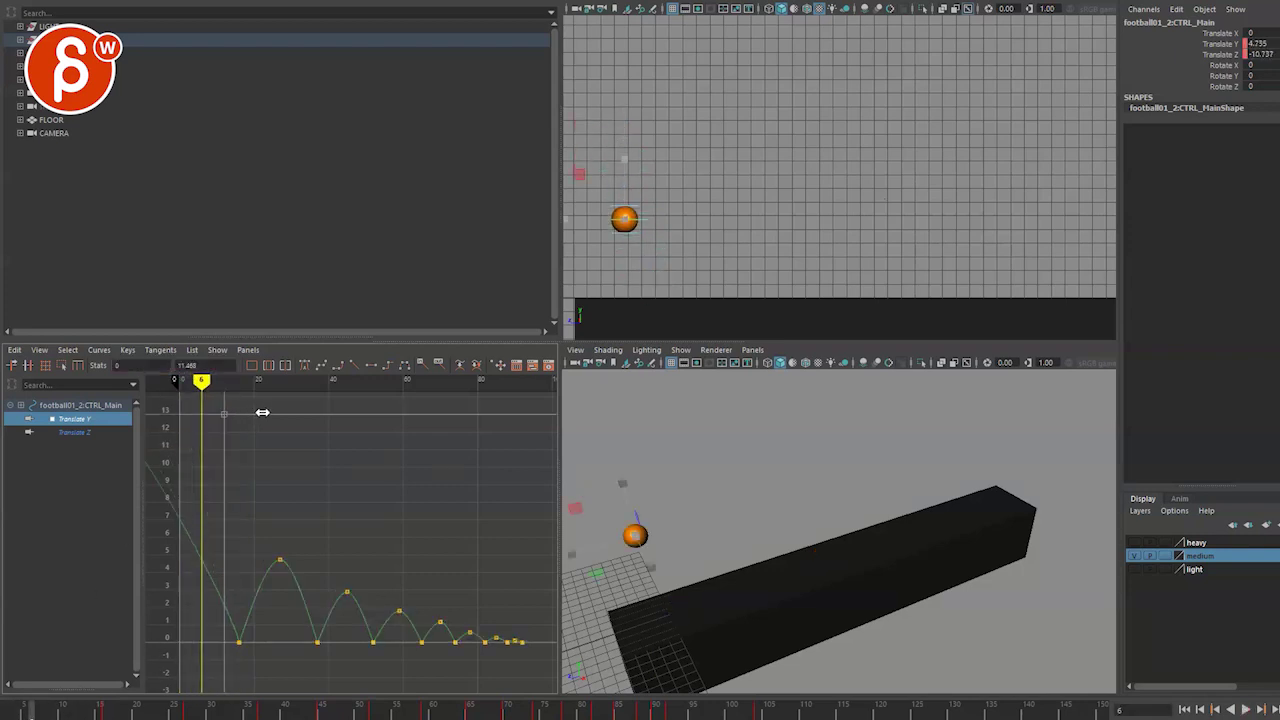
pyautogui.moveTo(192, 462); pyautogui.dragTo(193, 460)
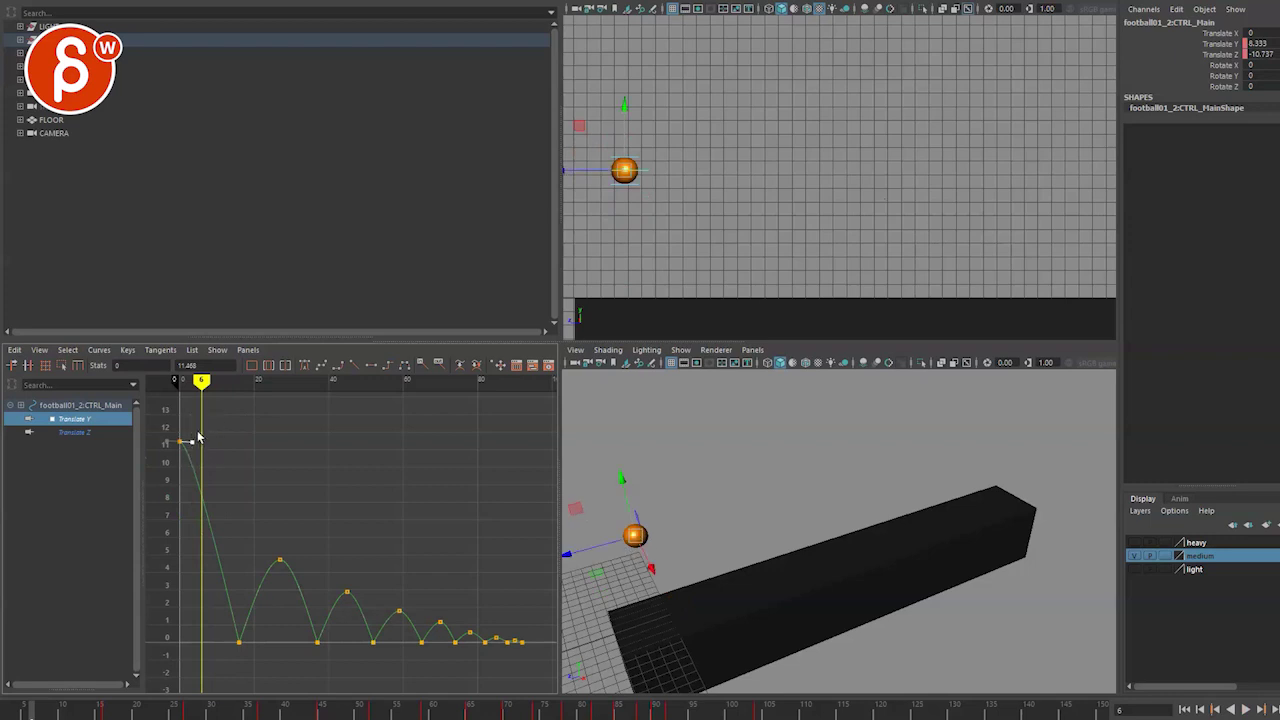
pyautogui.moveTo(240, 429); pyautogui.dragTo(257, 429)
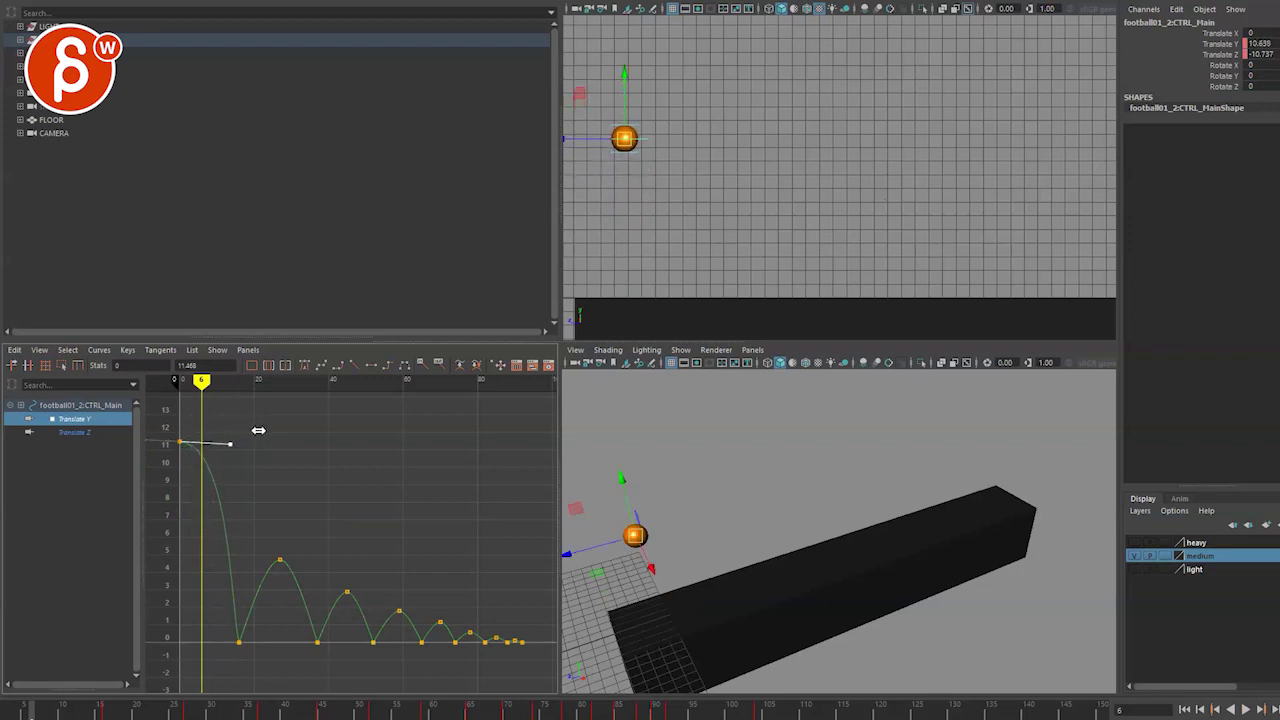
pyautogui.moveTo(252, 563); pyautogui.dragTo(254, 559, button='middle')
pyautogui.click(257, 569)
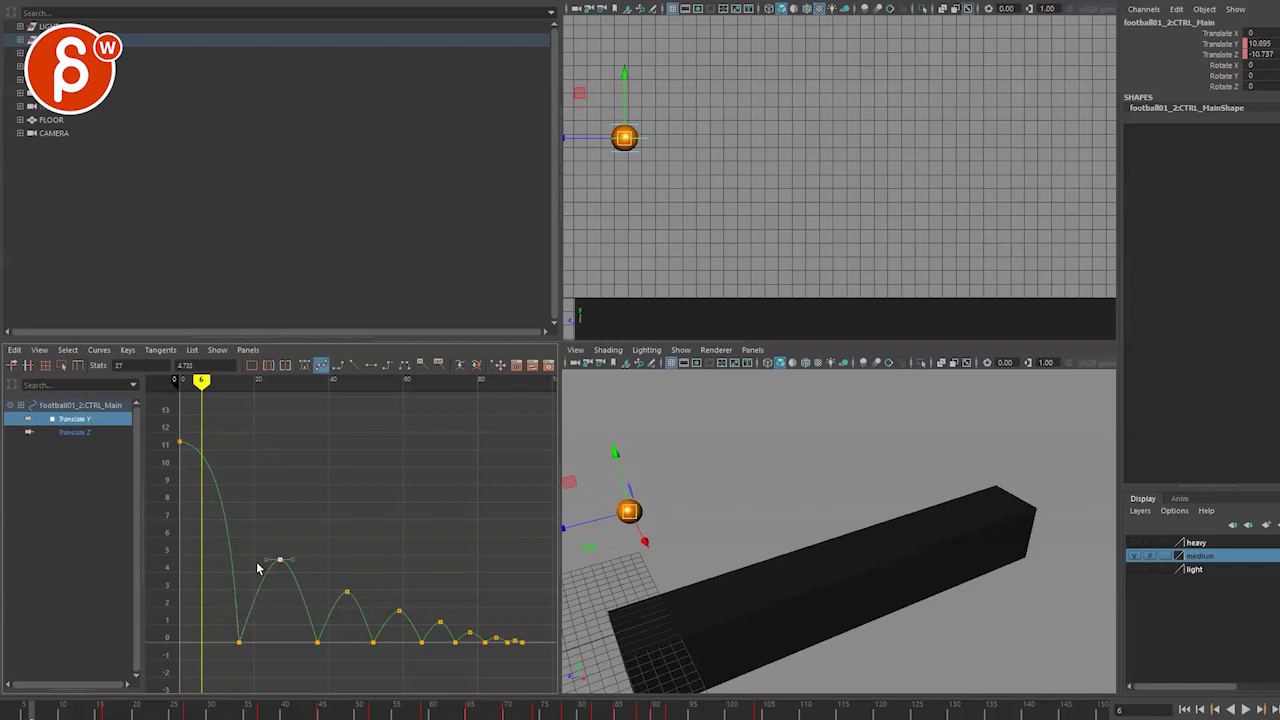
pyautogui.moveTo(268, 580); pyautogui.dragTo(265, 576)
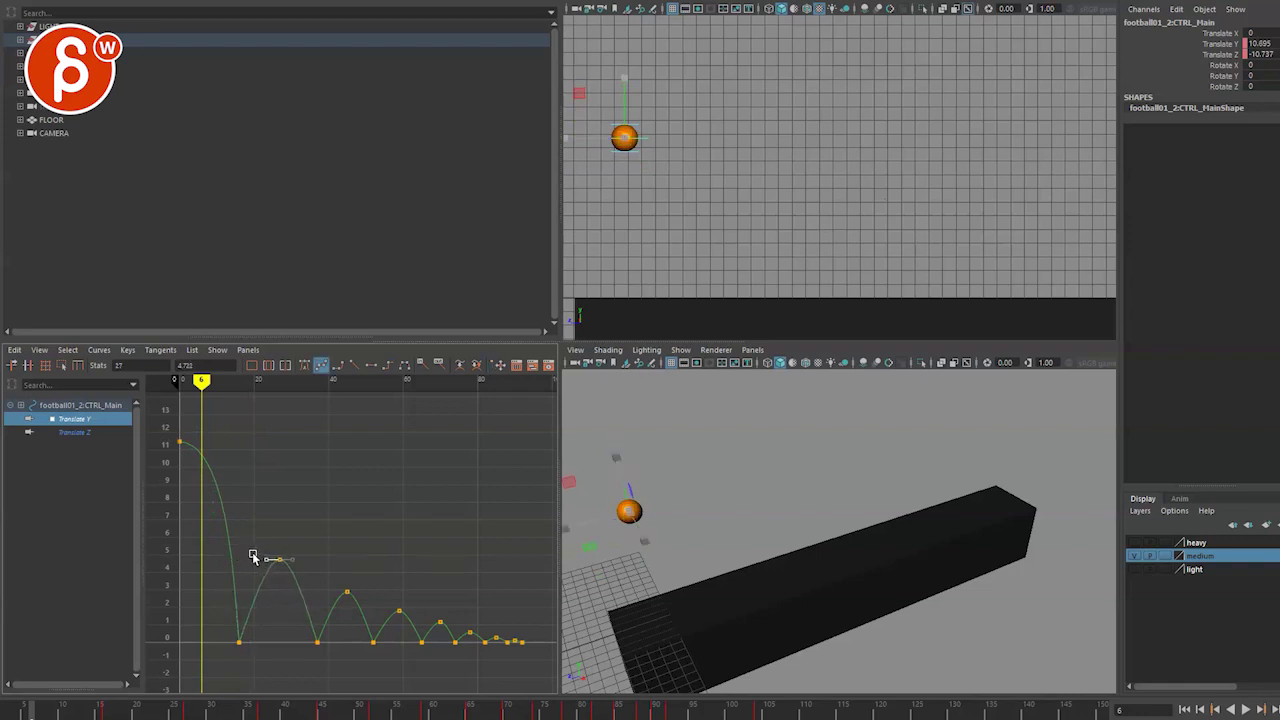
pyautogui.moveTo(262, 557); pyautogui.dragTo(234, 556, button='middle')
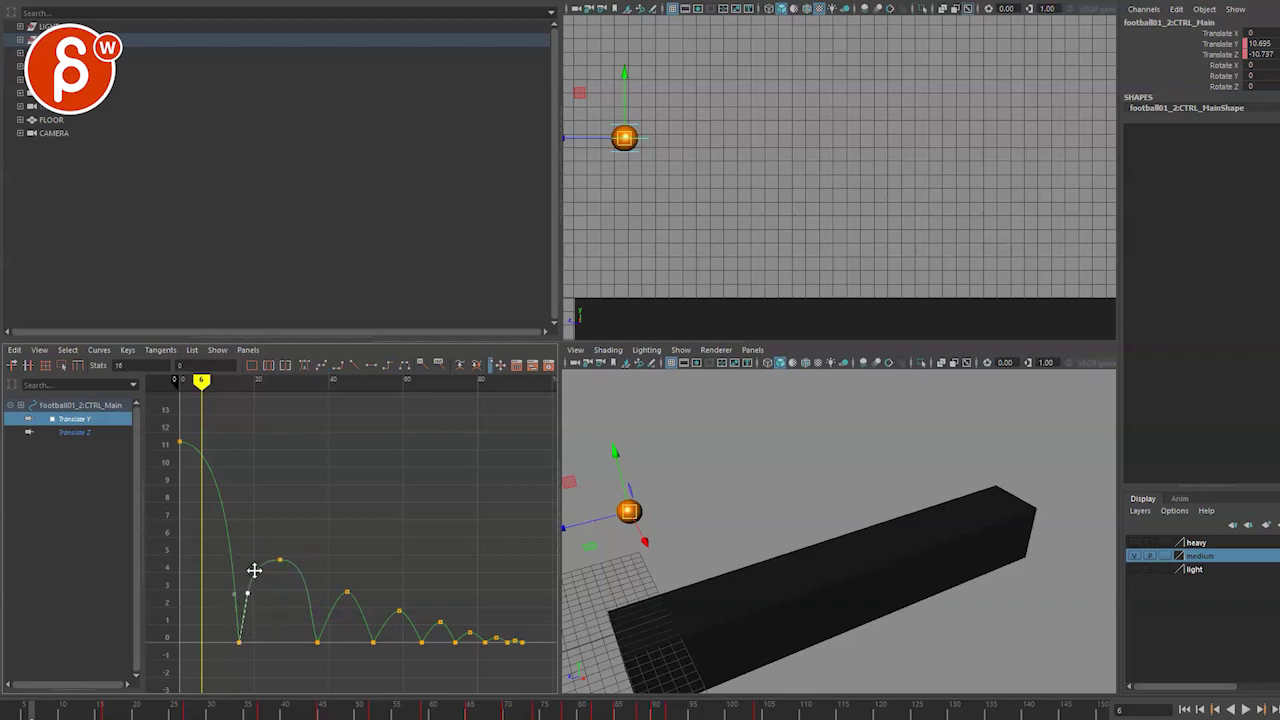
pyautogui.moveTo(85, 700)
pyautogui.mouseDown()
pyautogui.moveTo(12, 704)
pyautogui.moveTo(122, 710)
pyautogui.moveTo(12, 707)
pyautogui.moveTo(262, 715)
pyautogui.moveTo(8, 712)
pyautogui.mouseUp()
pyautogui.hotkey('alt', 'v')
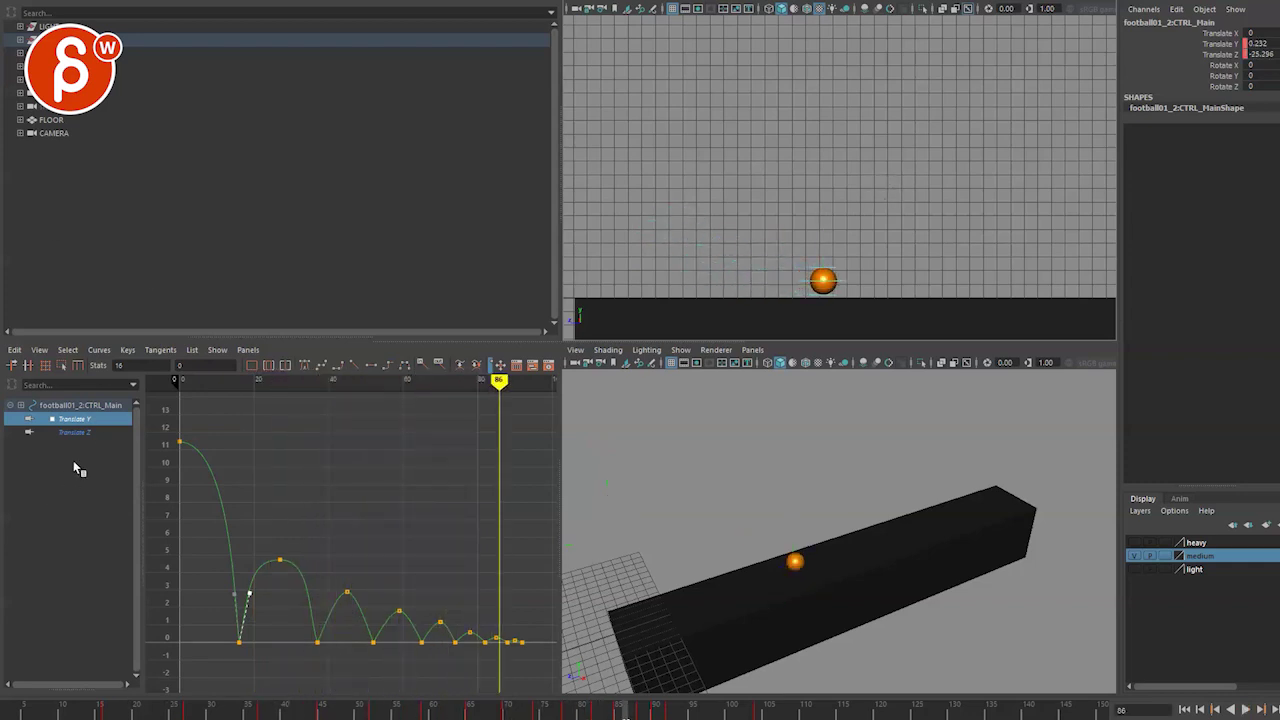
# On Translate Z, flatten the last key's tangents and pull the first key's out-tangent down.
pyautogui.click(74, 431)
pyautogui.press('f')
pyautogui.moveTo(120, 712); pyautogui.dragTo(425, 712)
pyautogui.click(369, 364)
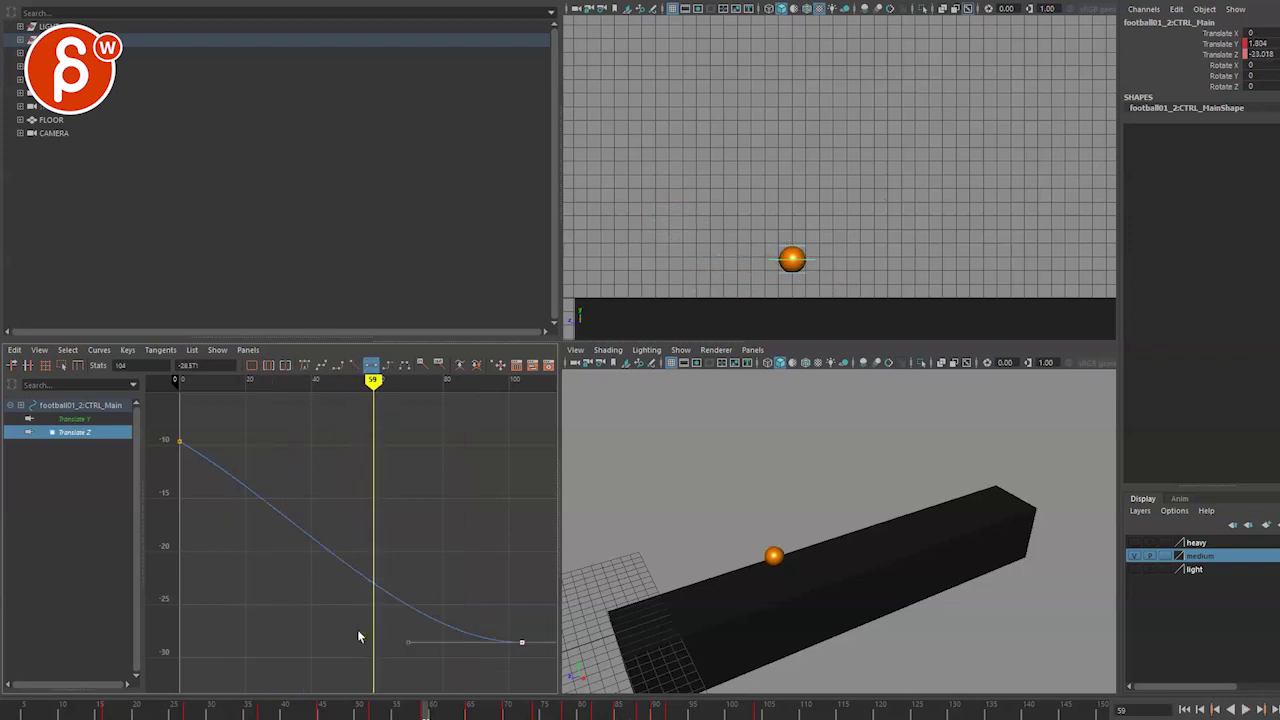
pyautogui.moveTo(168, 459); pyautogui.dragTo(237, 437)
pyautogui.press('w')
pyautogui.moveTo(237, 437); pyautogui.dragTo(259, 516, button='middle')
# Soften the last key's in-tangent and move it to frame 127 at about -32.03.
pyautogui.moveTo(565, 620); pyautogui.dragTo(468, 662)
pyautogui.moveTo(451, 600); pyautogui.dragTo(365, 604, button='middle')
pyautogui.hotkey('alt', 'v')
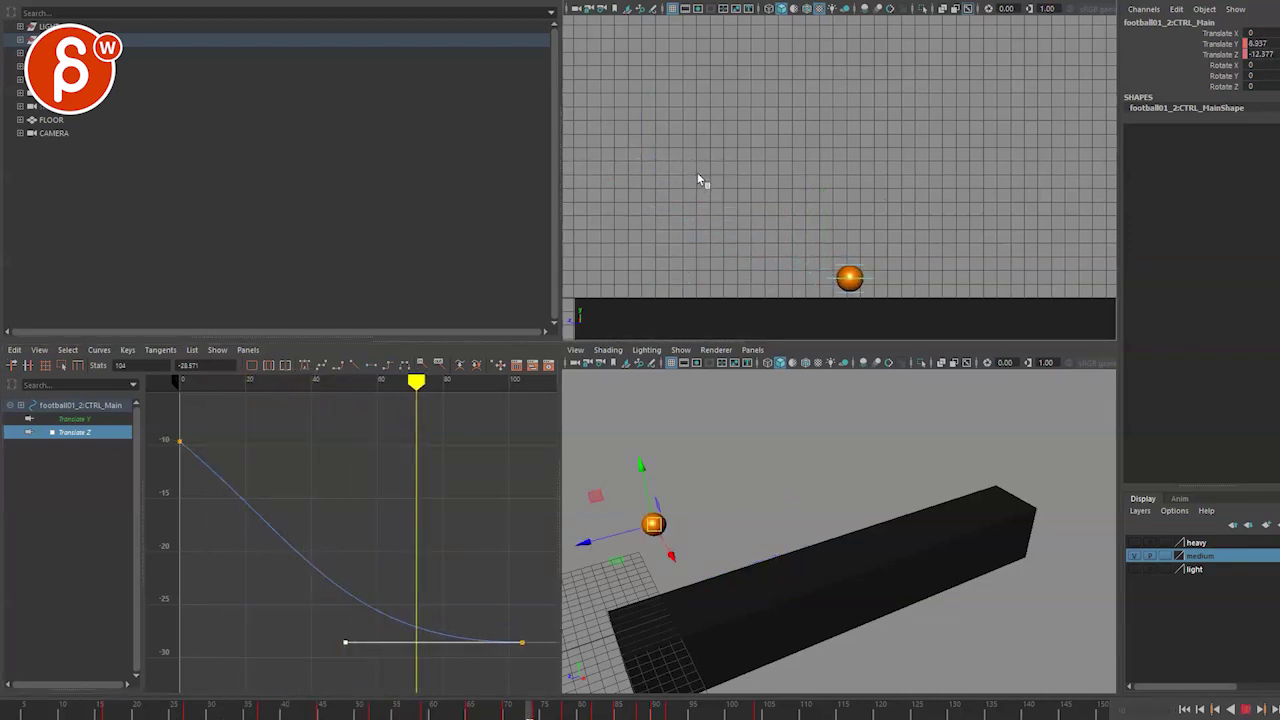
pyautogui.hotkey('alt', 'v')
pyautogui.keyDown('alt'); pyautogui.moveTo(476, 509); pyautogui.dragTo(401, 527, button='right'); pyautogui.keyUp('alt')
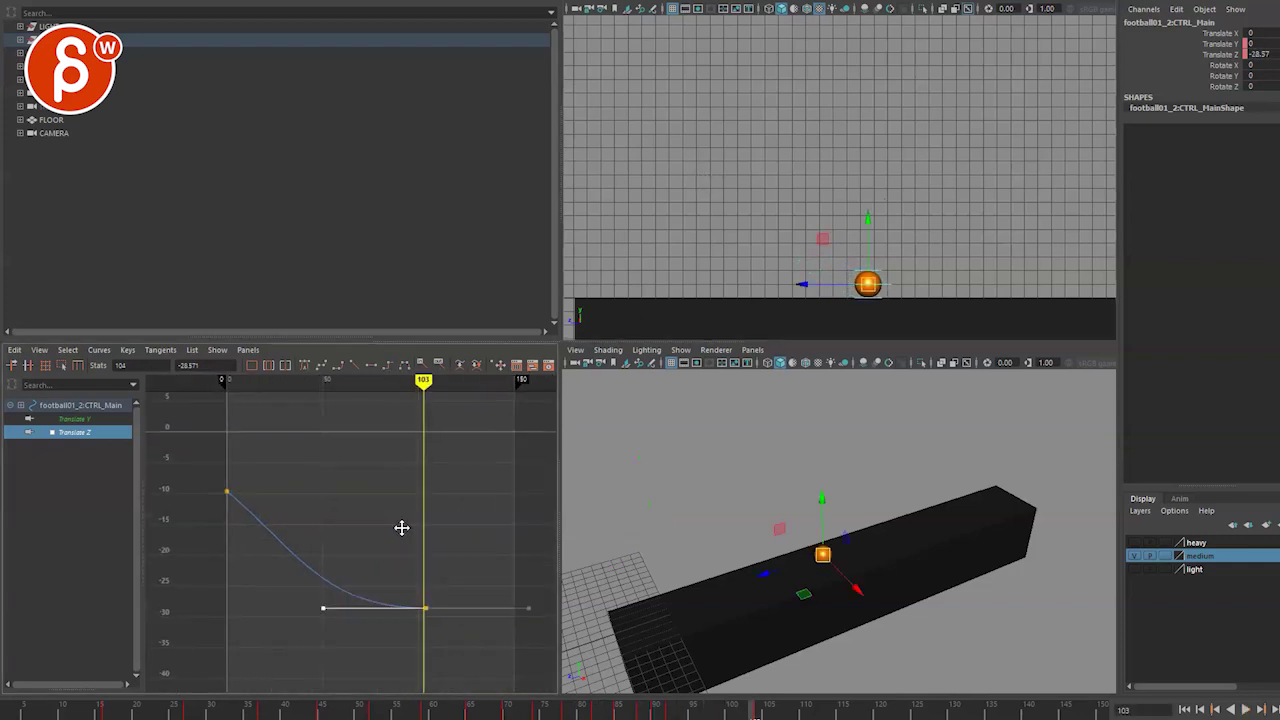
pyautogui.moveTo(463, 582); pyautogui.dragTo(495, 602, button='middle')
pyautogui.moveTo(457, 706); pyautogui.dragTo(254, 706)
pyautogui.hotkey('alt', 'v')
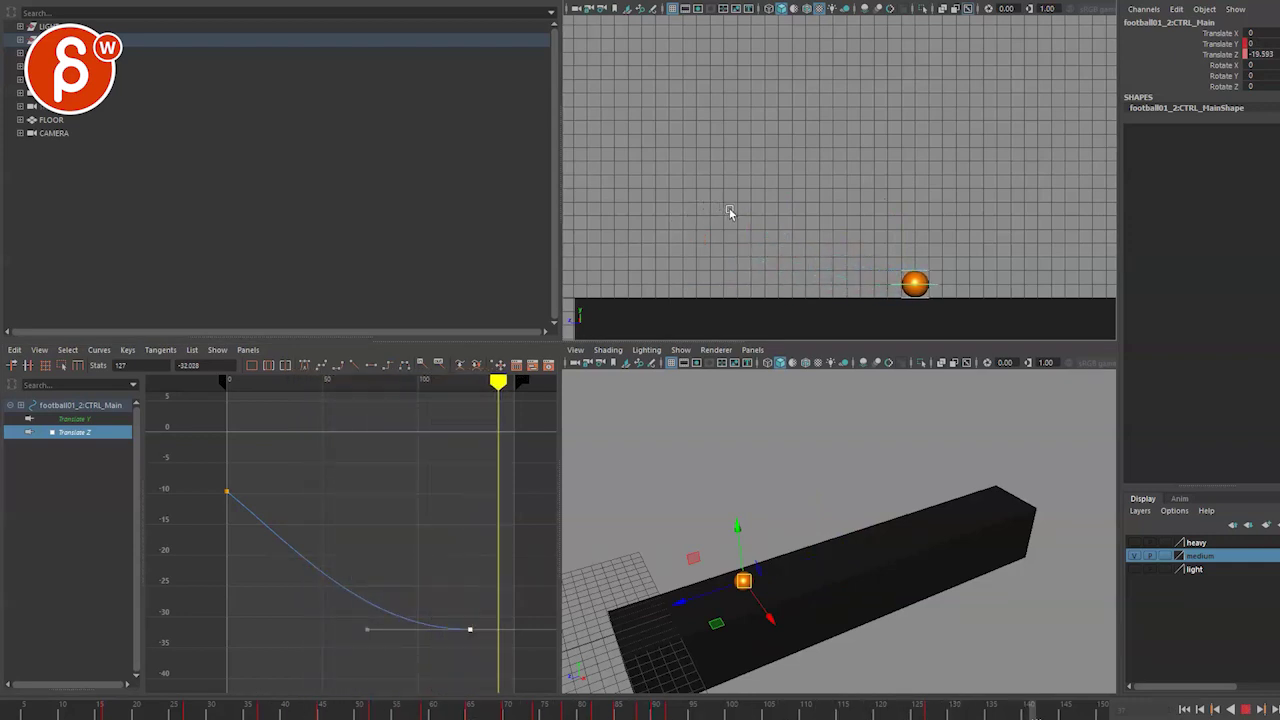
# Hide the medium layer, show the heavy one, and frame the bowling ball's Translate Y curve.
pyautogui.press('6')
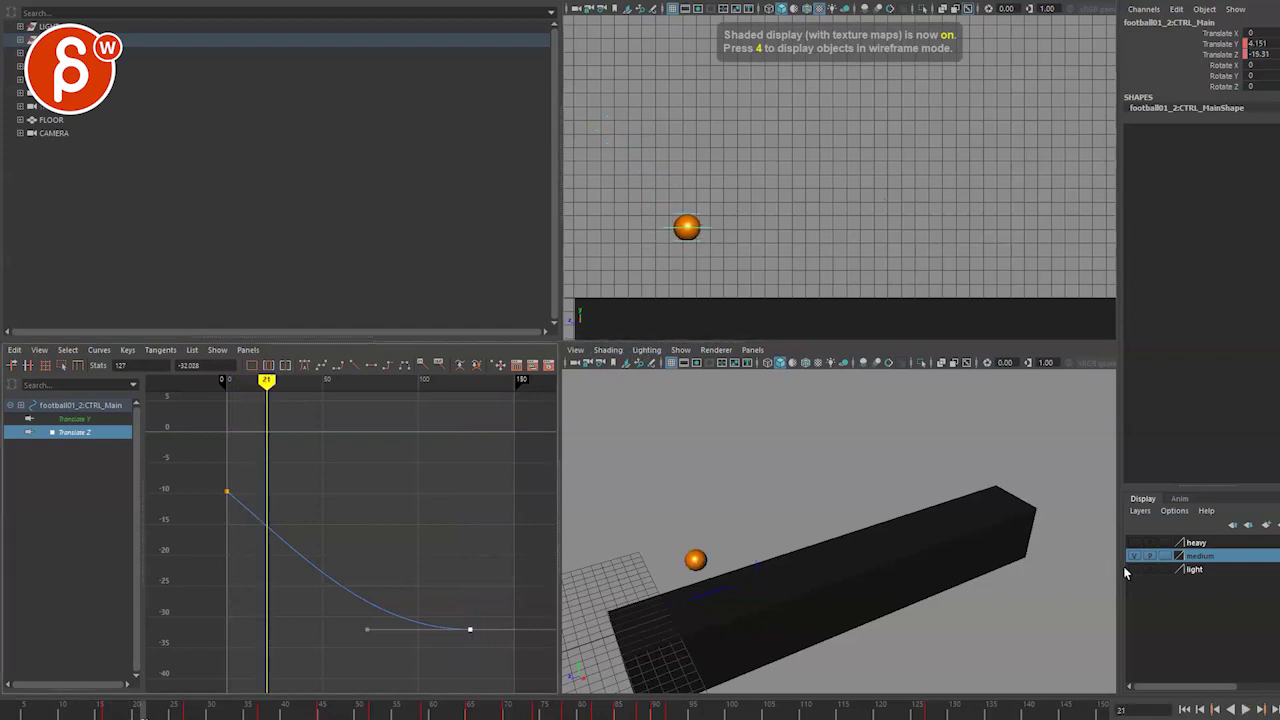
pyautogui.click(1134, 555)
pyautogui.click(1190, 542)
pyautogui.click(1134, 542)
pyautogui.click(762, 254)
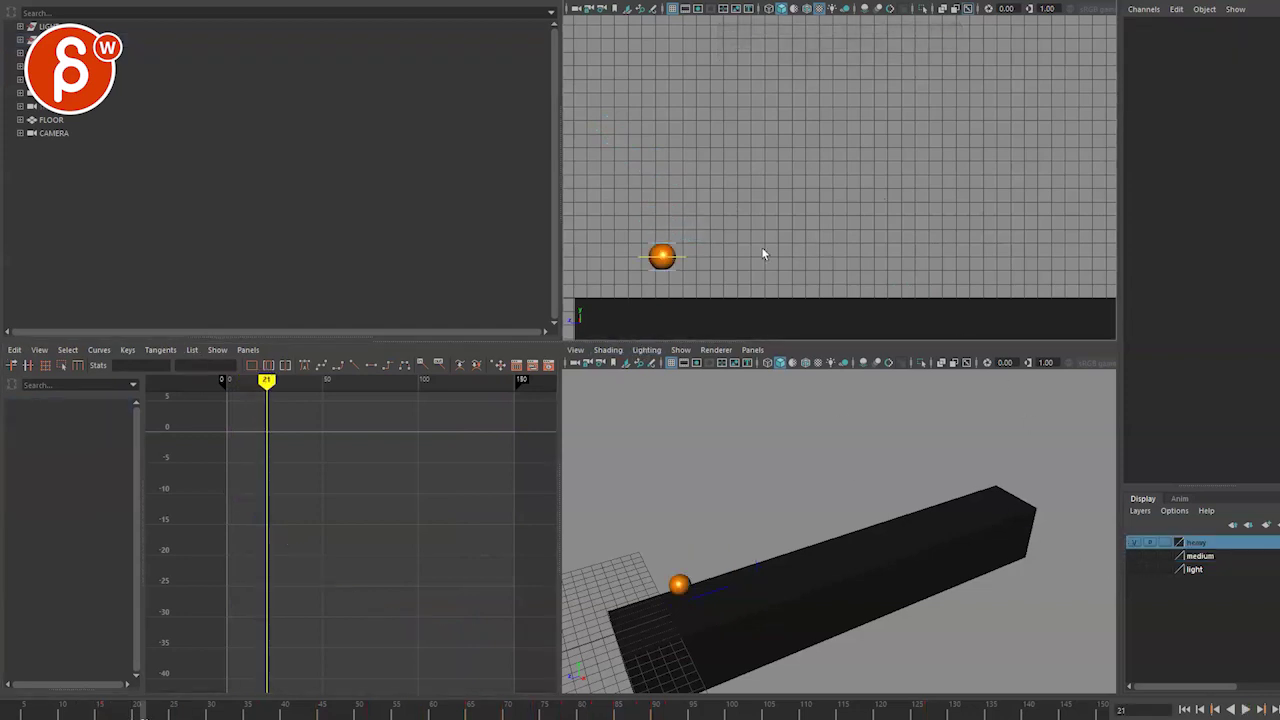
pyautogui.click(662, 257)
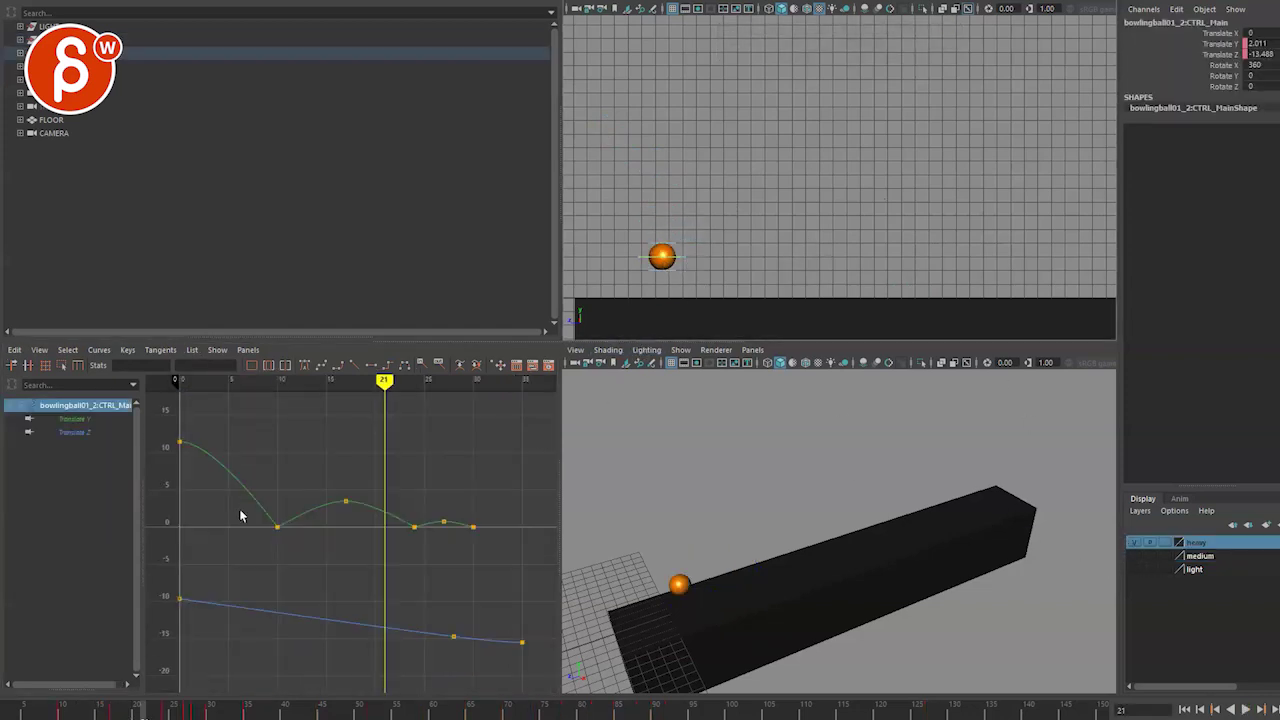
pyautogui.click(77, 418)
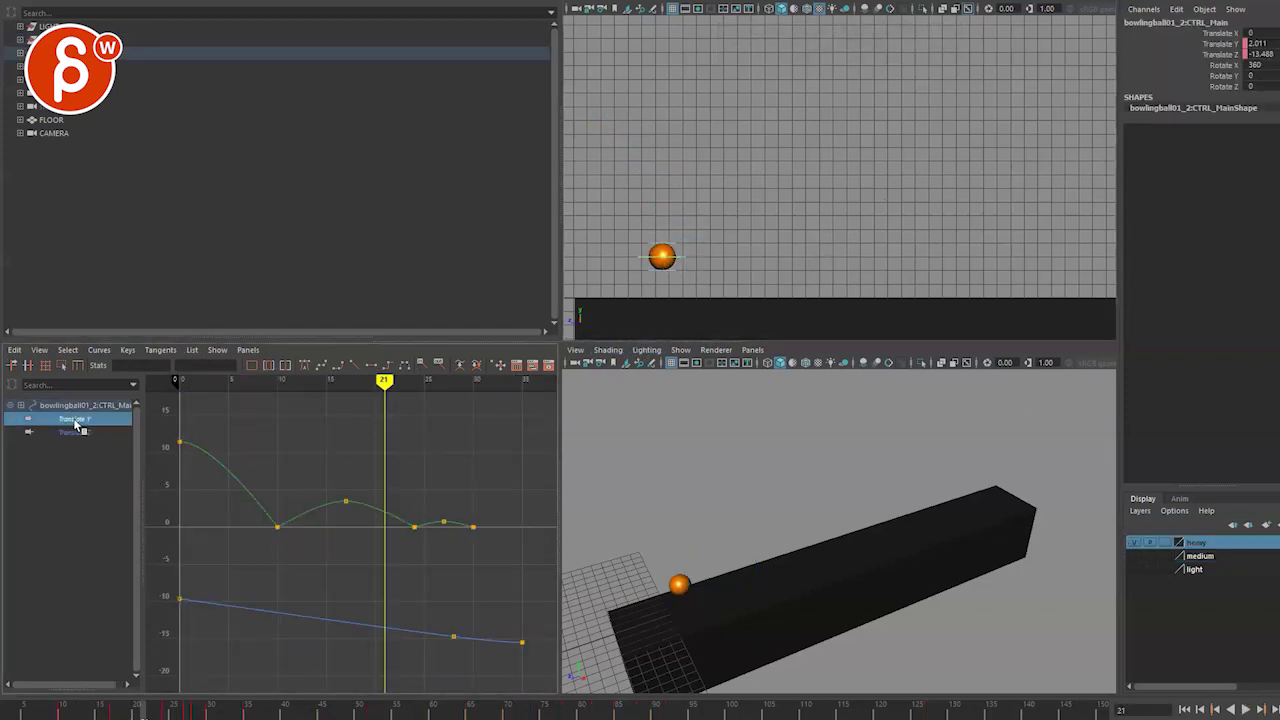
pyautogui.press('f')
pyautogui.hotkey('alt', 'shift', 'v')
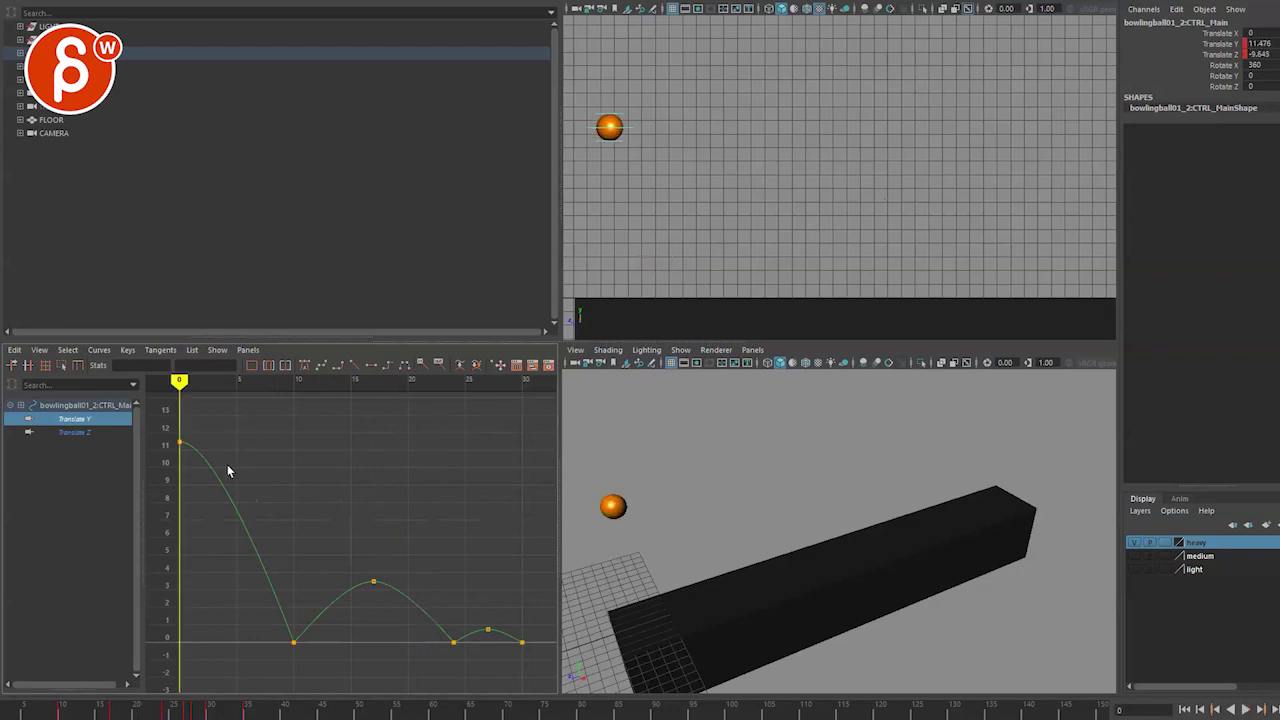
# Sketch a steeper fall and higher first bounce over the maximized graph, then clear and restore panels.
pyautogui.press('space')
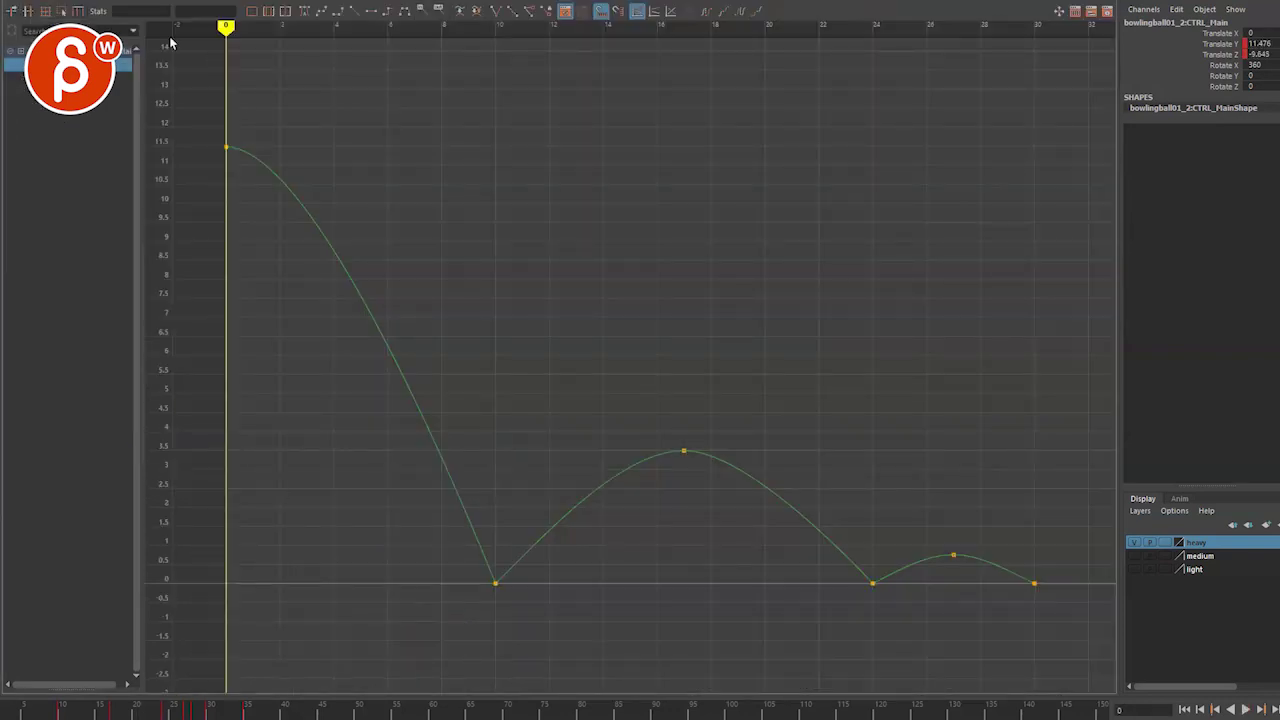
pyautogui.moveTo(254, 148); pyautogui.dragTo(554, 591)
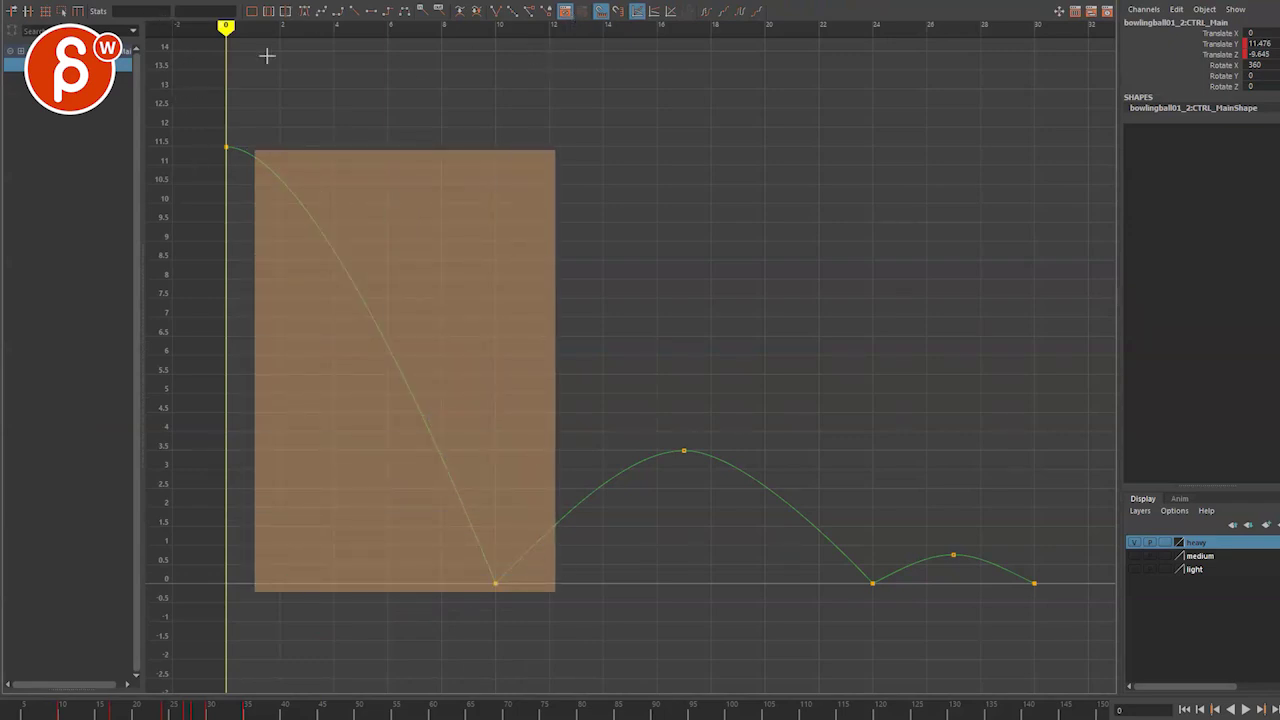
pyautogui.moveTo(233, 151)
pyautogui.mouseDown()
pyautogui.moveTo(433, 399)
pyautogui.moveTo(503, 586)
pyautogui.mouseUp()
pyautogui.moveTo(254, 160); pyautogui.dragTo(512, 541)
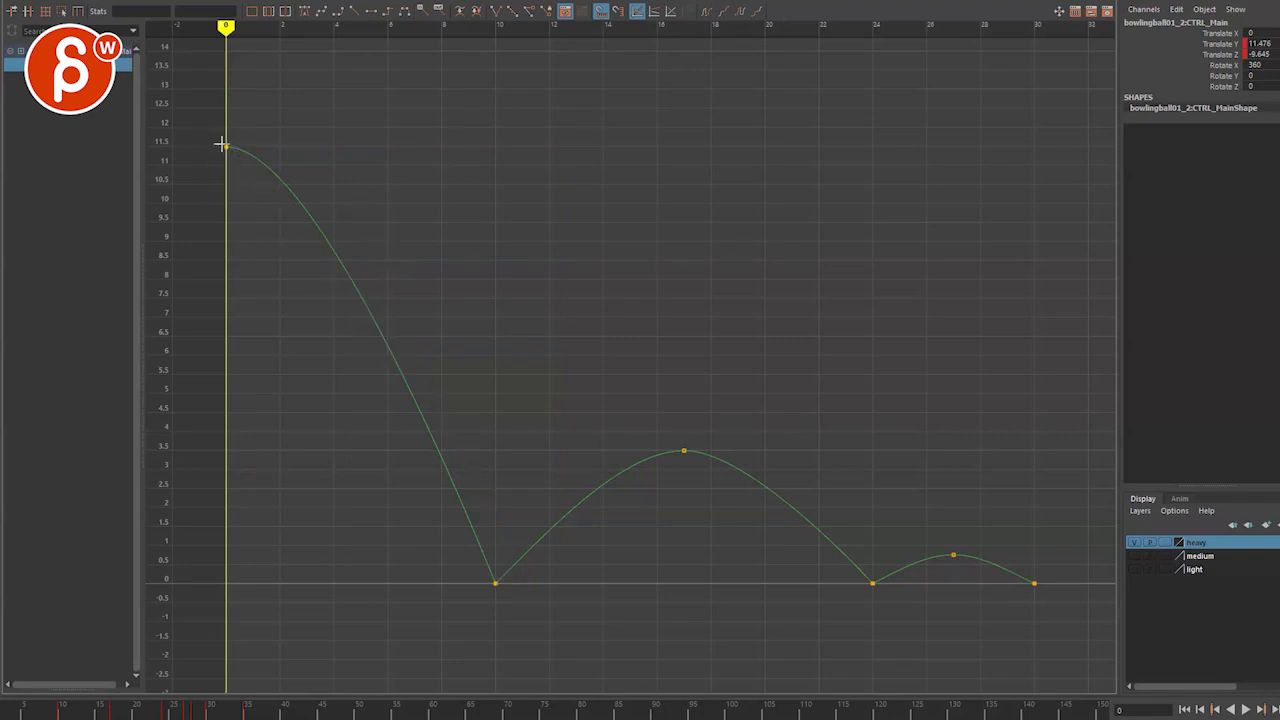
pyautogui.moveTo(364, 262)
pyautogui.mouseDown()
pyautogui.moveTo(406, 342)
pyautogui.moveTo(433, 476)
pyautogui.mouseUp()
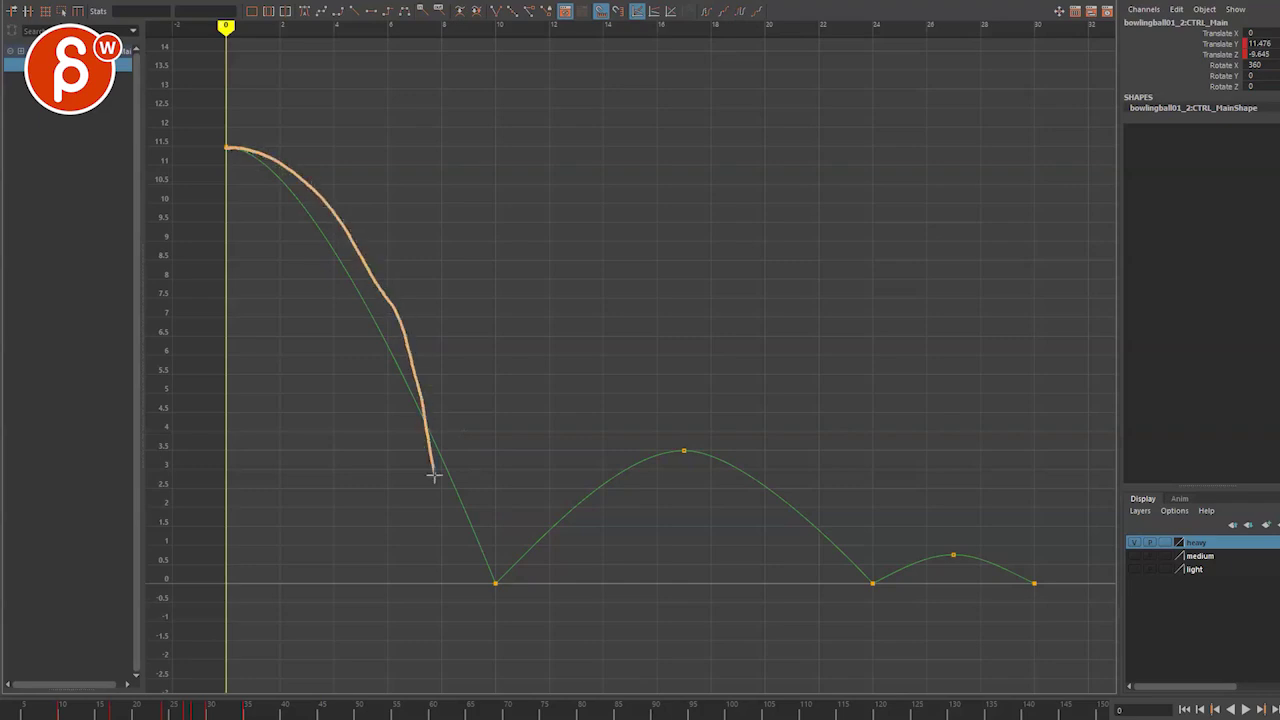
pyautogui.moveTo(453, 567)
pyautogui.mouseDown()
pyautogui.moveTo(549, 377)
pyautogui.moveTo(682, 484)
pyautogui.moveTo(696, 570)
pyautogui.mouseUp()
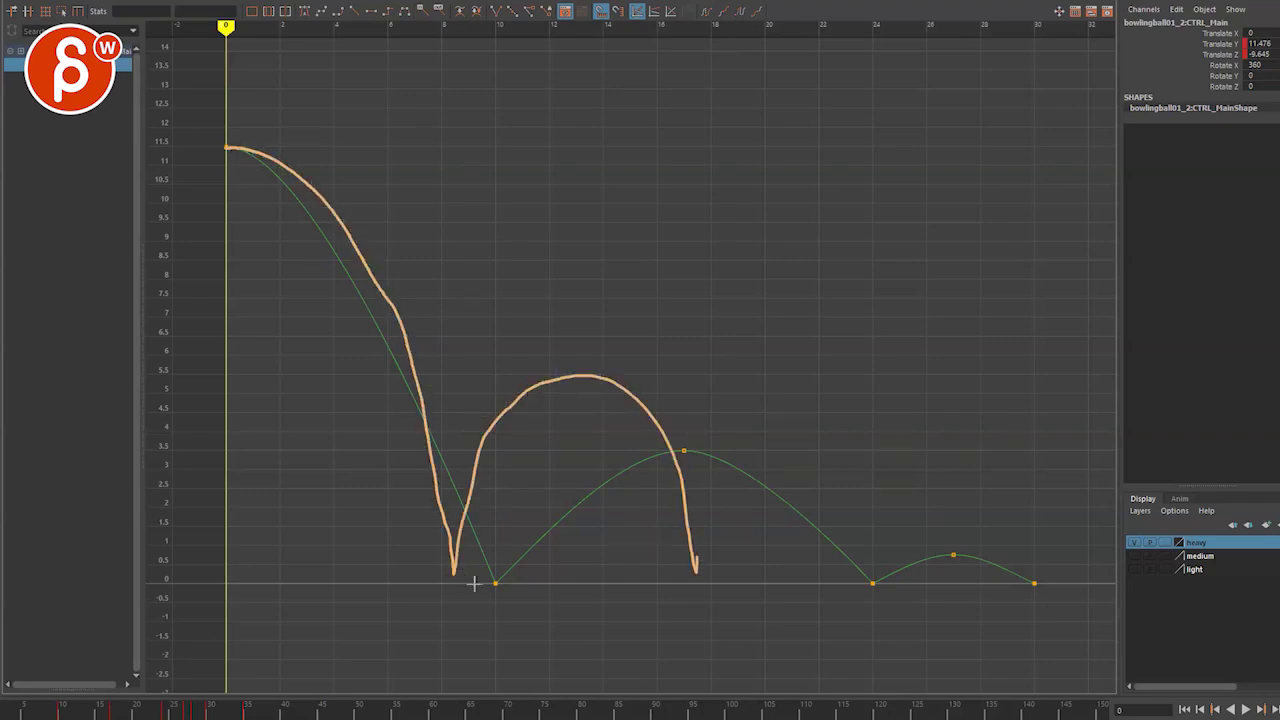
pyautogui.moveTo(494, 595)
pyautogui.mouseDown()
pyautogui.moveTo(650, 468)
pyautogui.moveTo(692, 476)
pyautogui.moveTo(840, 575)
pyautogui.mouseUp()
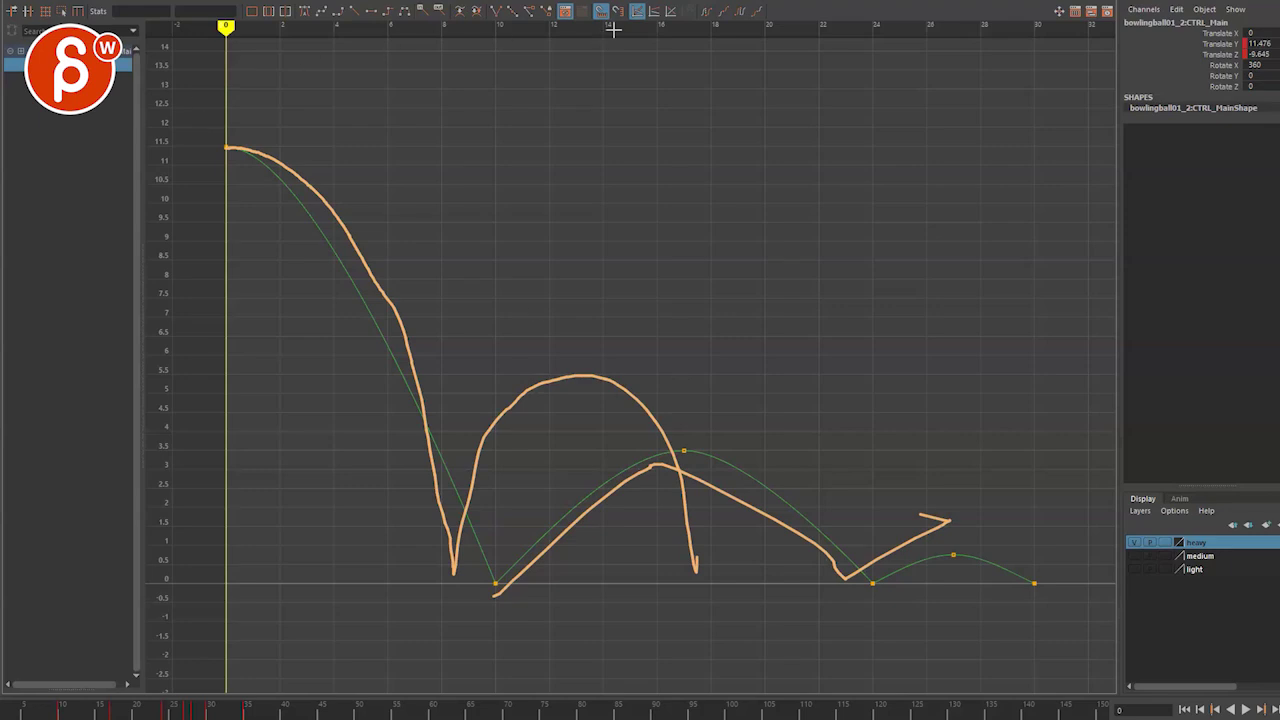
pyautogui.press('Escape')
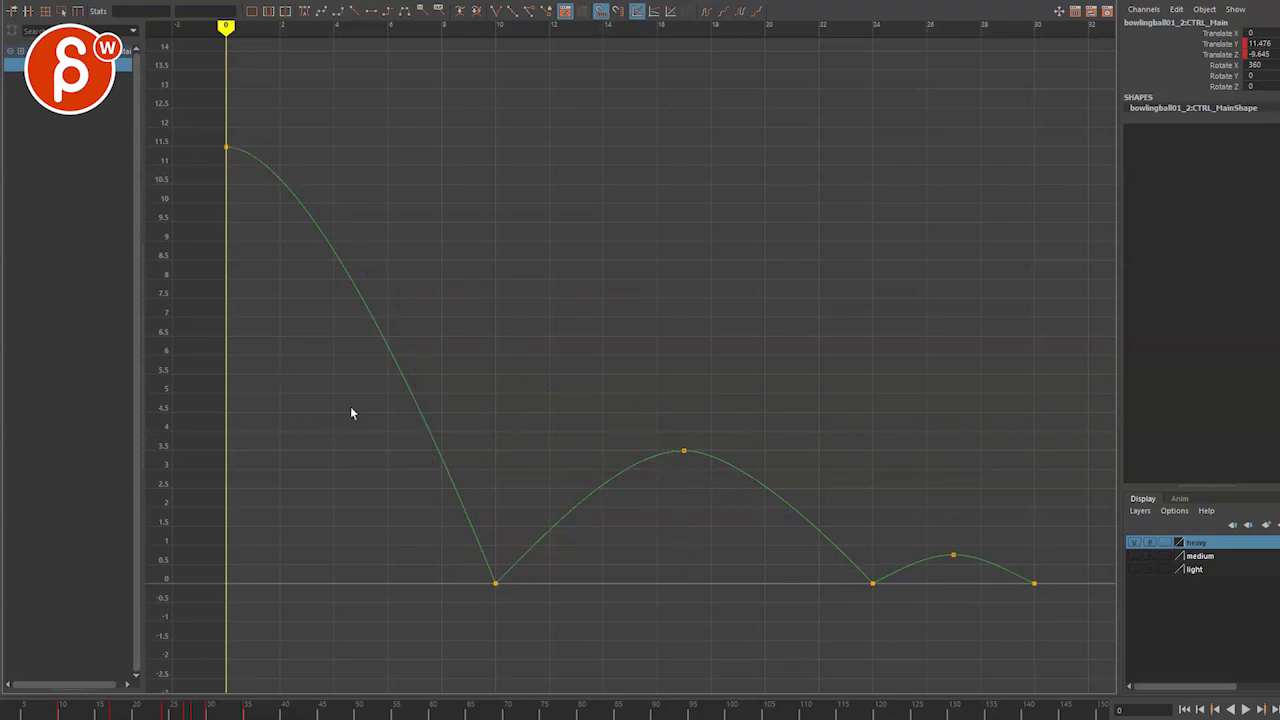
pyautogui.press('space')
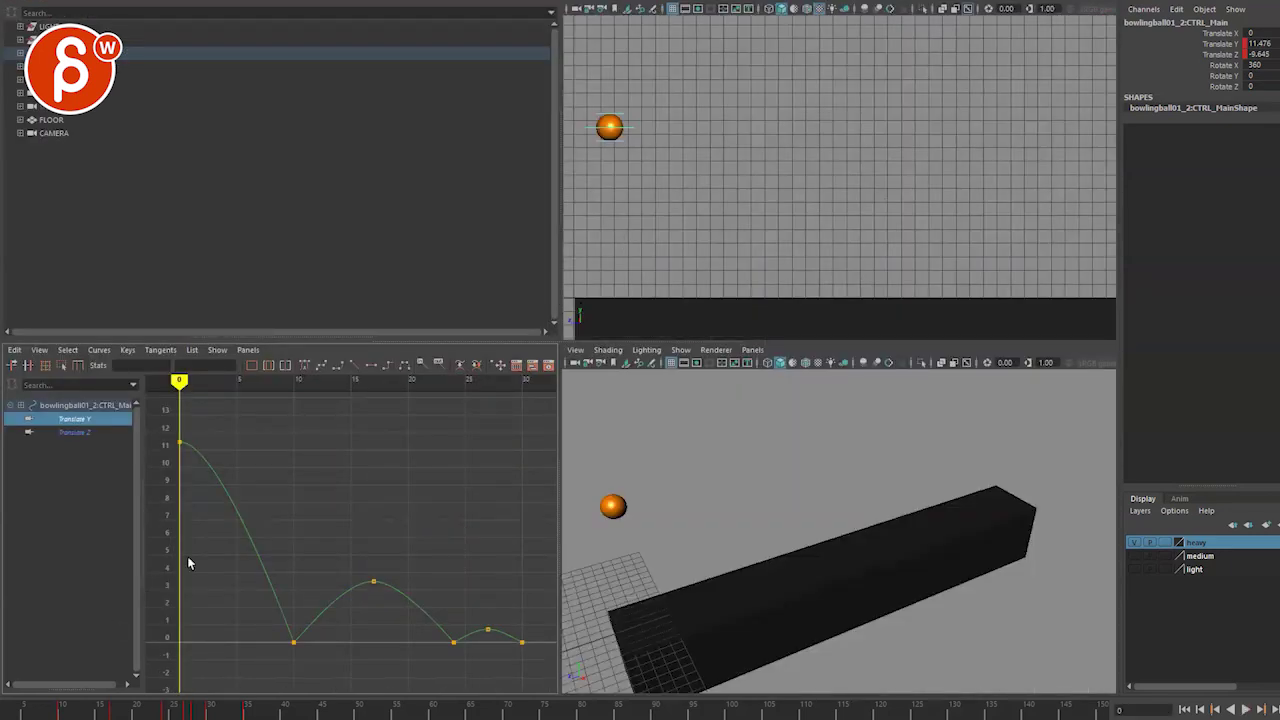
# Play the bowling ball's bounce from the start and select the first Translate Y key.
pyautogui.hotkey('alt', 'v')
pyautogui.hotkey('alt', 'v')
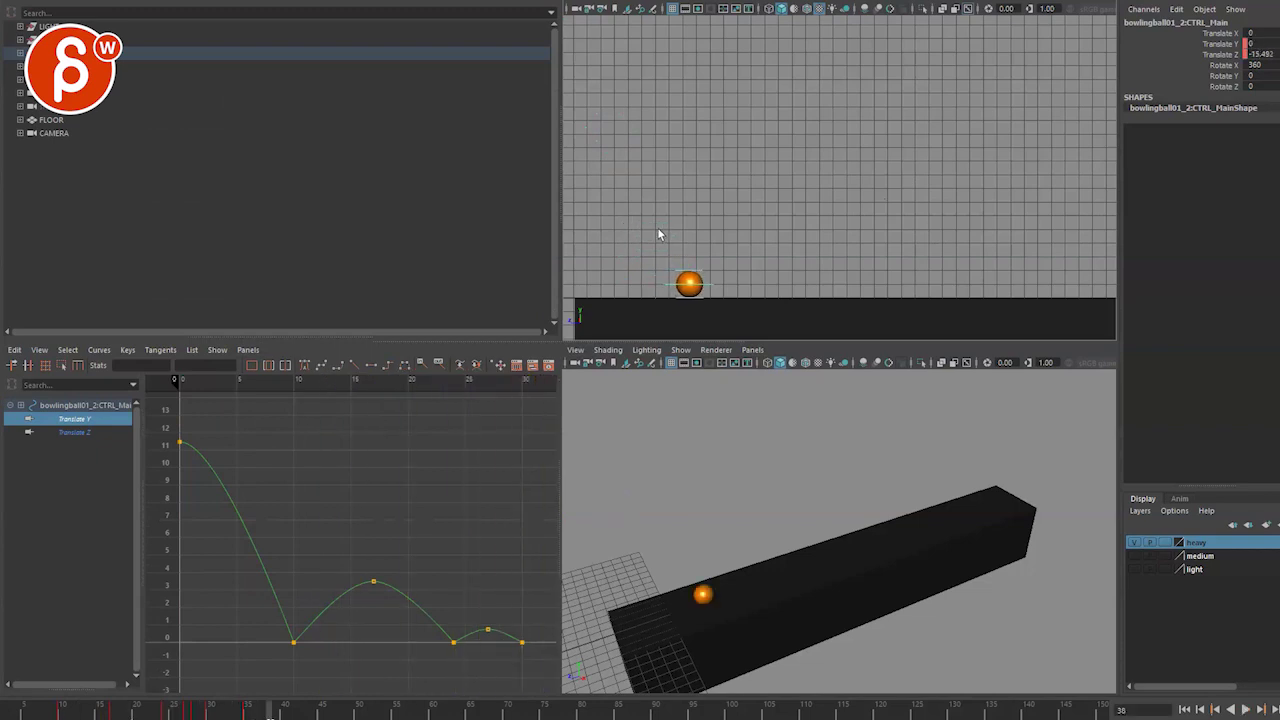
pyautogui.hotkey('alt', 'shift', 'v')
pyautogui.hotkey('alt', 'v')
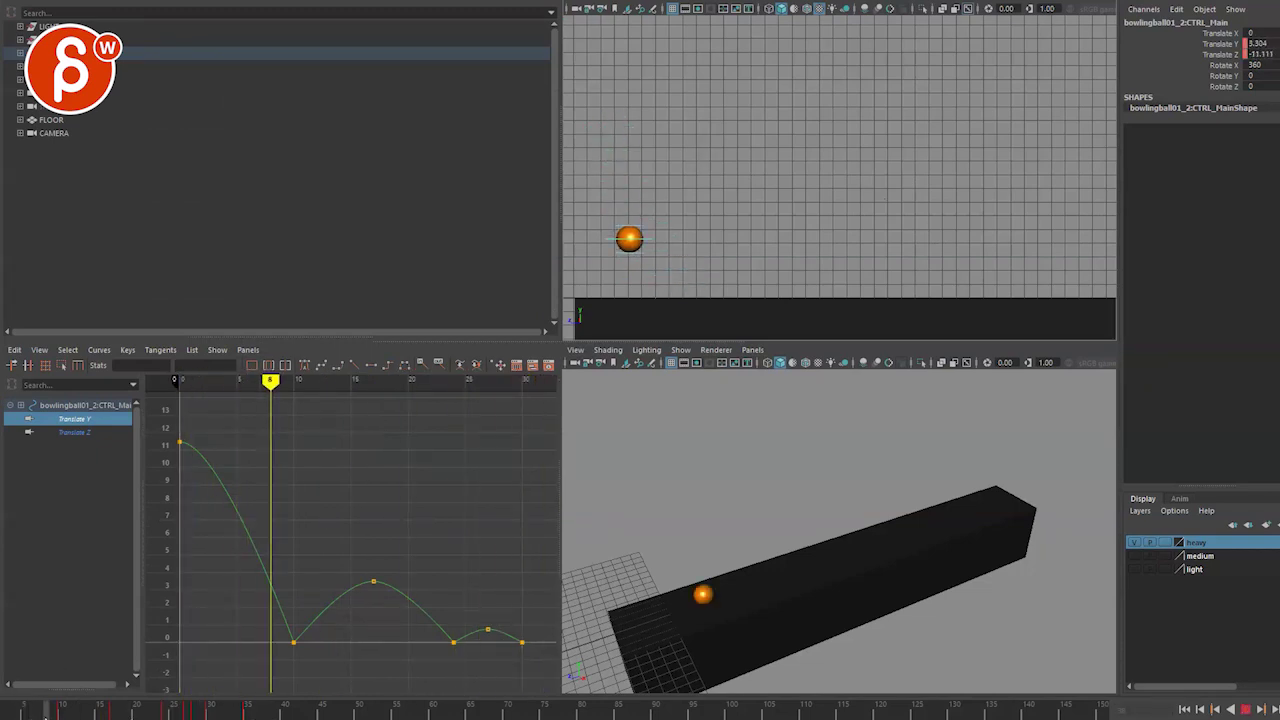
pyautogui.hotkey('alt', 'v')
pyautogui.moveTo(168, 430); pyautogui.dragTo(206, 452)
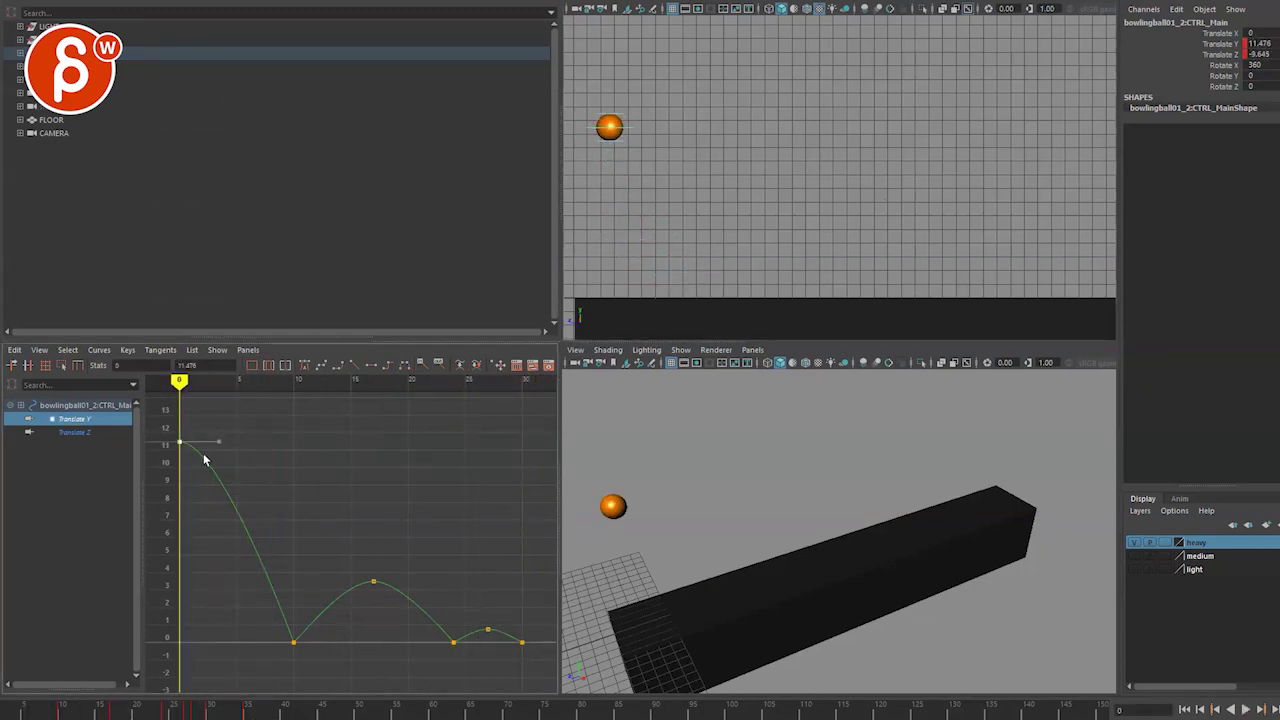
pyautogui.press('w')
# Slide the five later bounce keys earlier and steepen the descent into the frame-8 contact.
pyautogui.moveTo(248, 662); pyautogui.dragTo(546, 578)
pyautogui.keyDown('shift'); pyautogui.moveTo(420, 540); pyautogui.dragTo(382, 549, button='middle'); pyautogui.keyUp('shift')
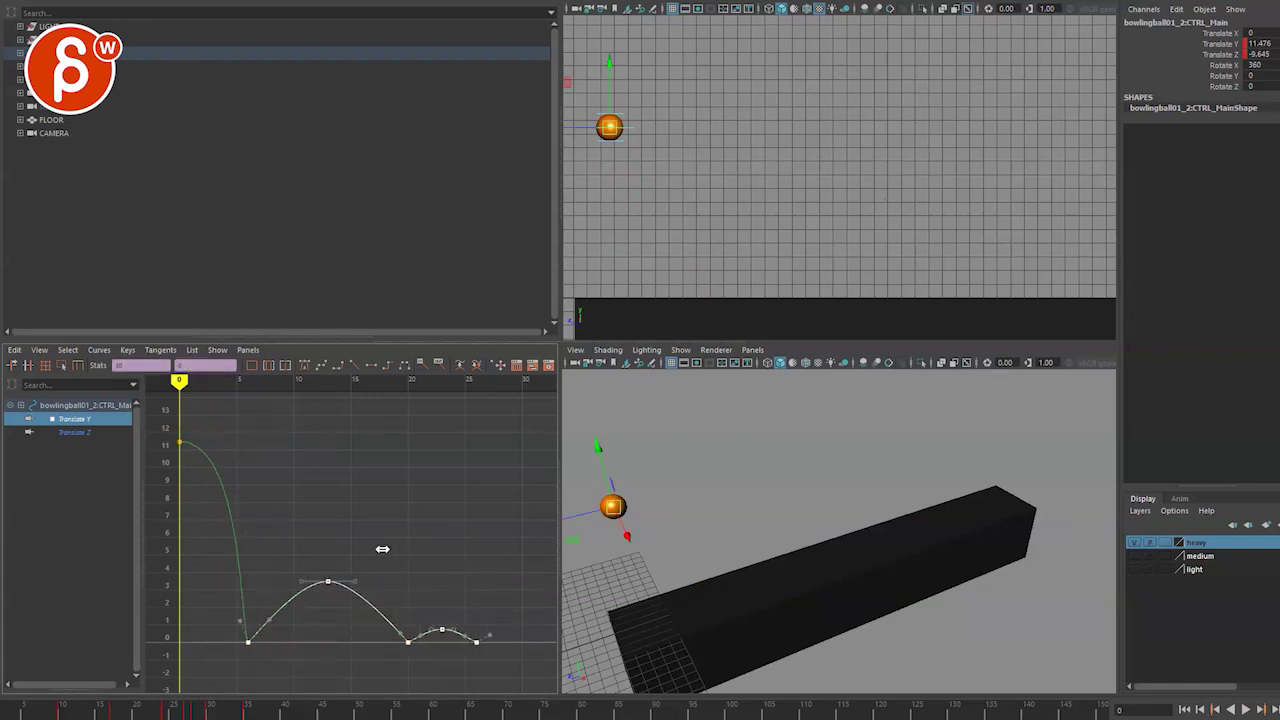
pyautogui.click(239, 621)
pyautogui.moveTo(249, 586); pyautogui.dragTo(258, 540, button='middle')
pyautogui.hotkey('alt', 'v')
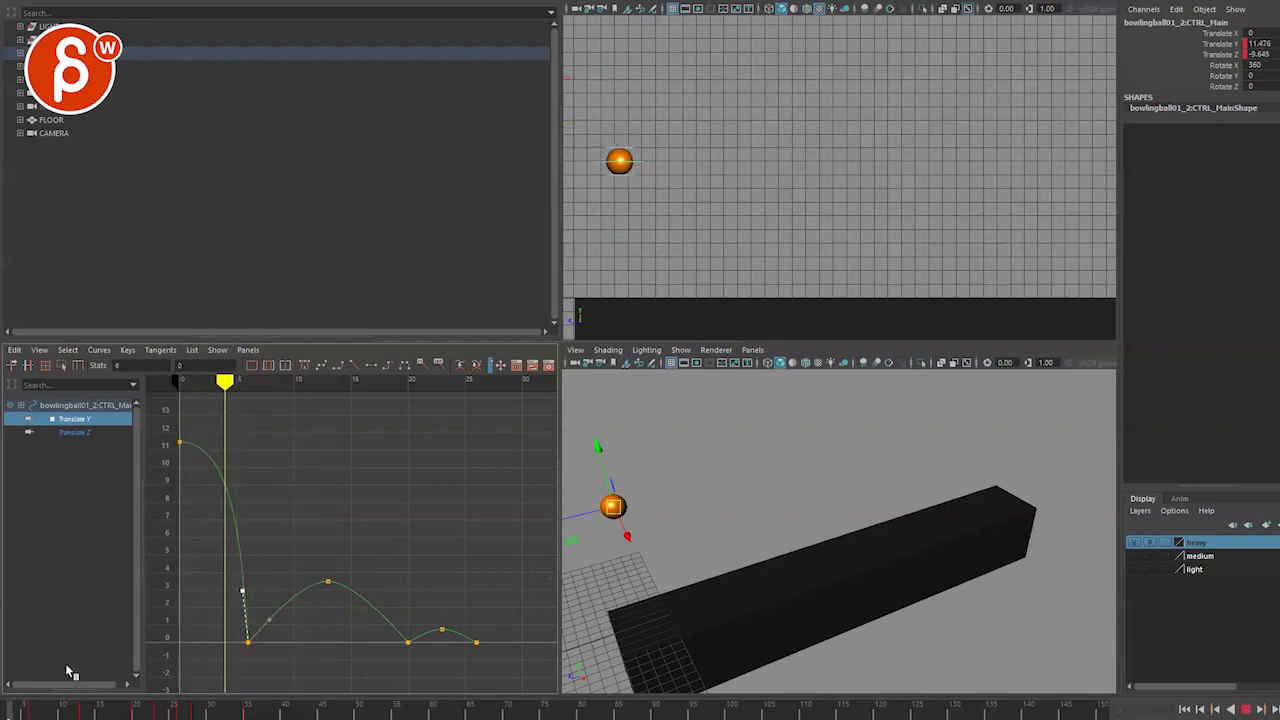
pyautogui.hotkey('alt', 'v')
# Shift the later bounces slightly later and move the frame-15 peak to frame 10 at about 1.32.
pyautogui.moveTo(186, 674); pyautogui.dragTo(477, 538)
pyautogui.keyDown('shift'); pyautogui.moveTo(417, 534); pyautogui.dragTo(431, 540, button='middle'); pyautogui.keyUp('shift')
pyautogui.click(261, 592)
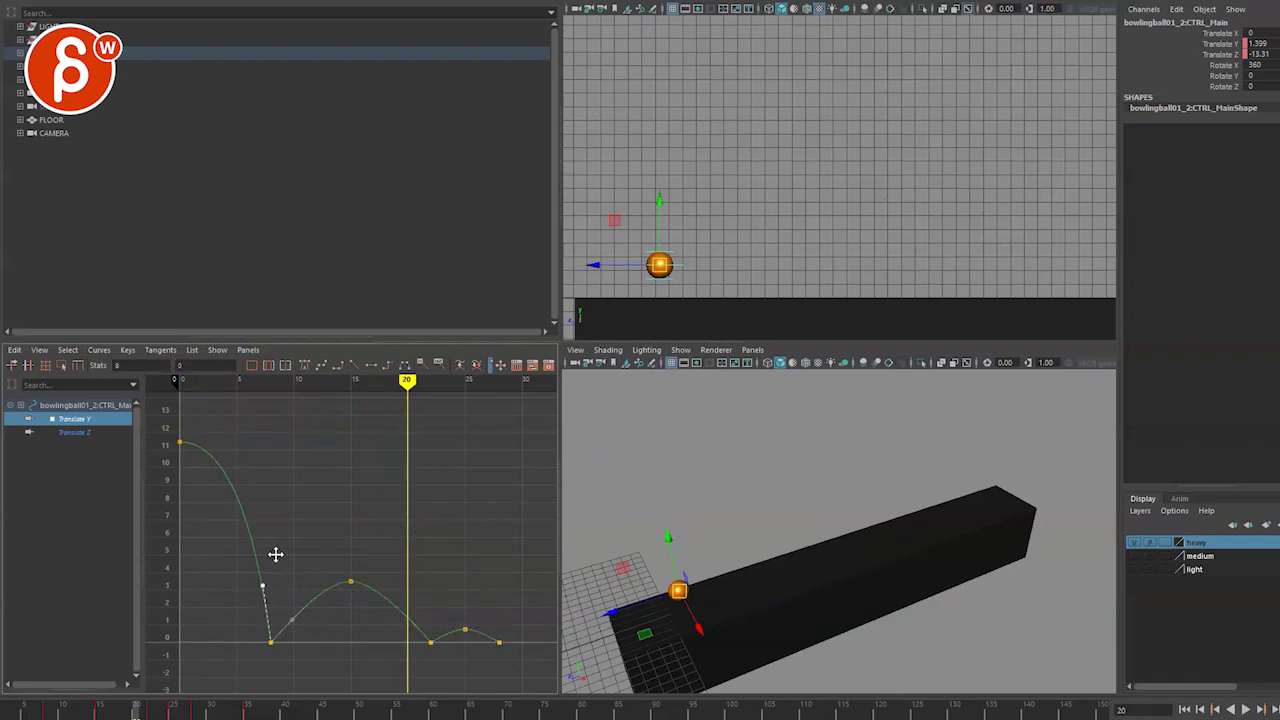
pyautogui.moveTo(135, 708); pyautogui.dragTo(60, 712)
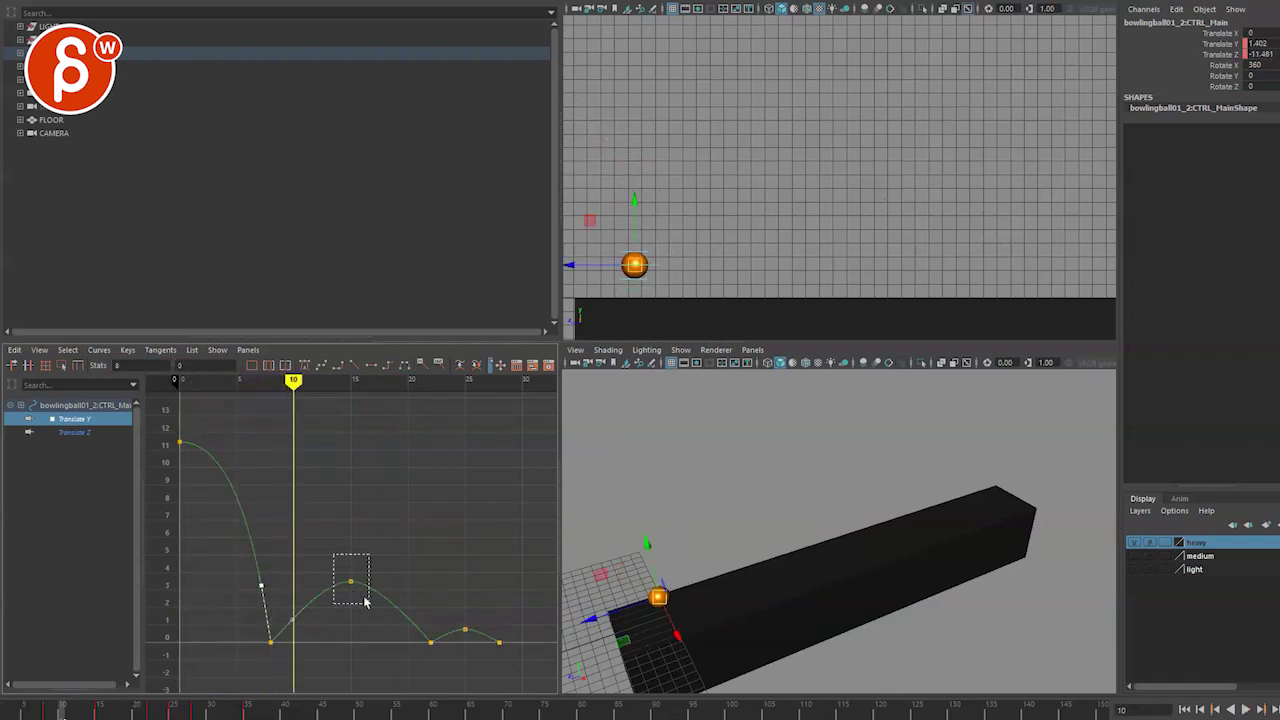
pyautogui.moveTo(365, 601); pyautogui.dragTo(364, 602)
pyautogui.moveTo(364, 602); pyautogui.dragTo(270, 640, button='middle')
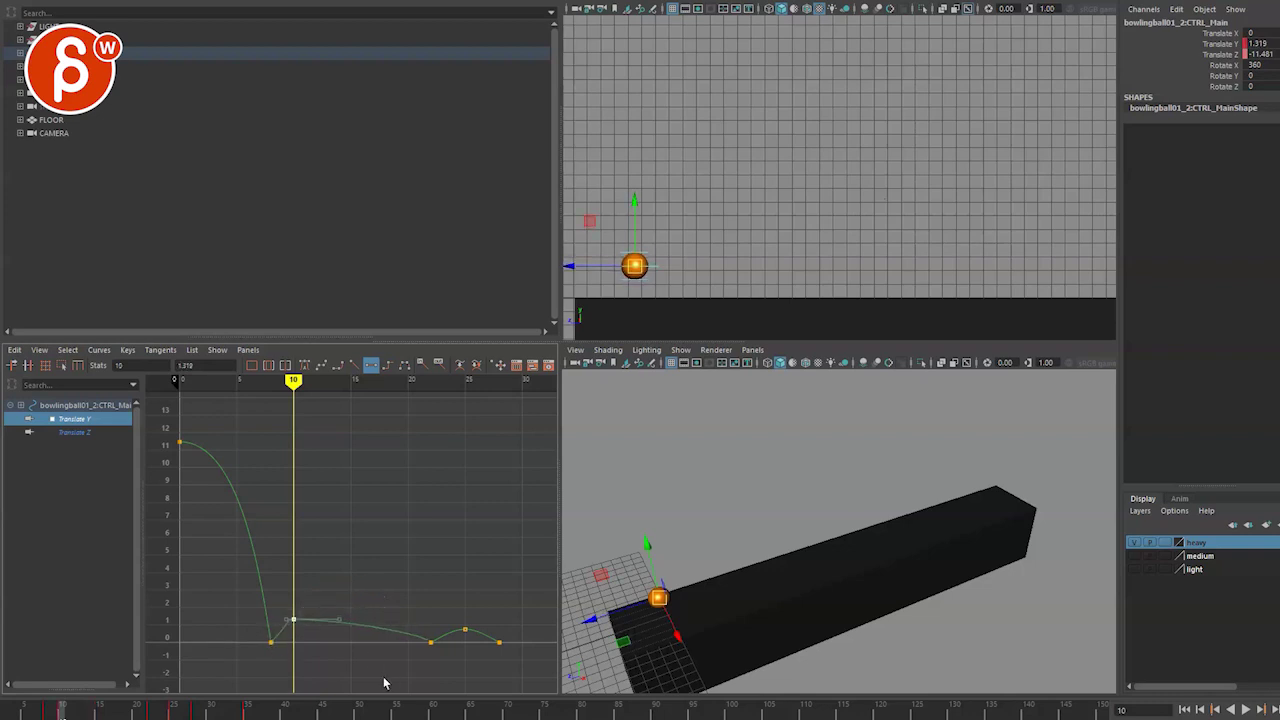
# Move the last three Y bounce keys earlier so the bounces sit on frames 12–18.
pyautogui.moveTo(384, 683); pyautogui.dragTo(512, 612)
pyautogui.moveTo(471, 610); pyautogui.dragTo(357, 609, button='middle')
pyautogui.hotkey('alt', ',')
pyautogui.hotkey('alt', ',')
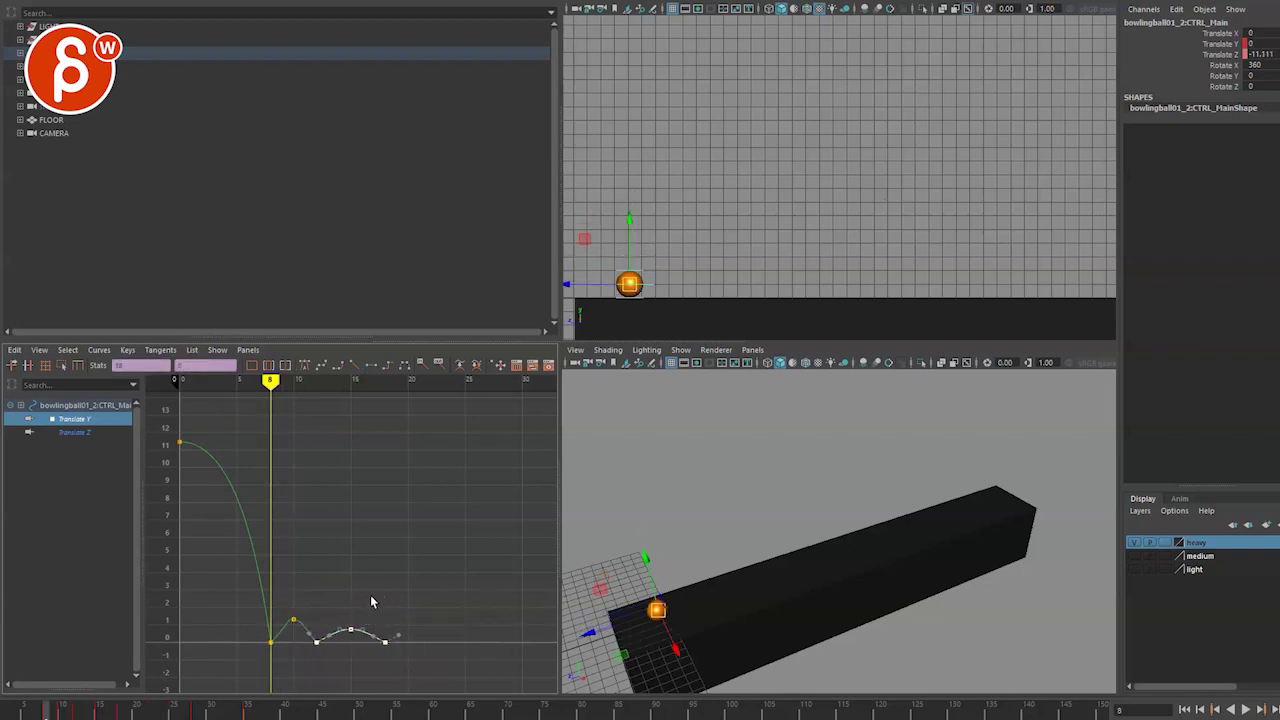
pyautogui.hotkey('alt', '.')
pyautogui.hotkey('alt', '.')
pyautogui.hotkey('alt', '.')
pyautogui.hotkey('alt', '.')
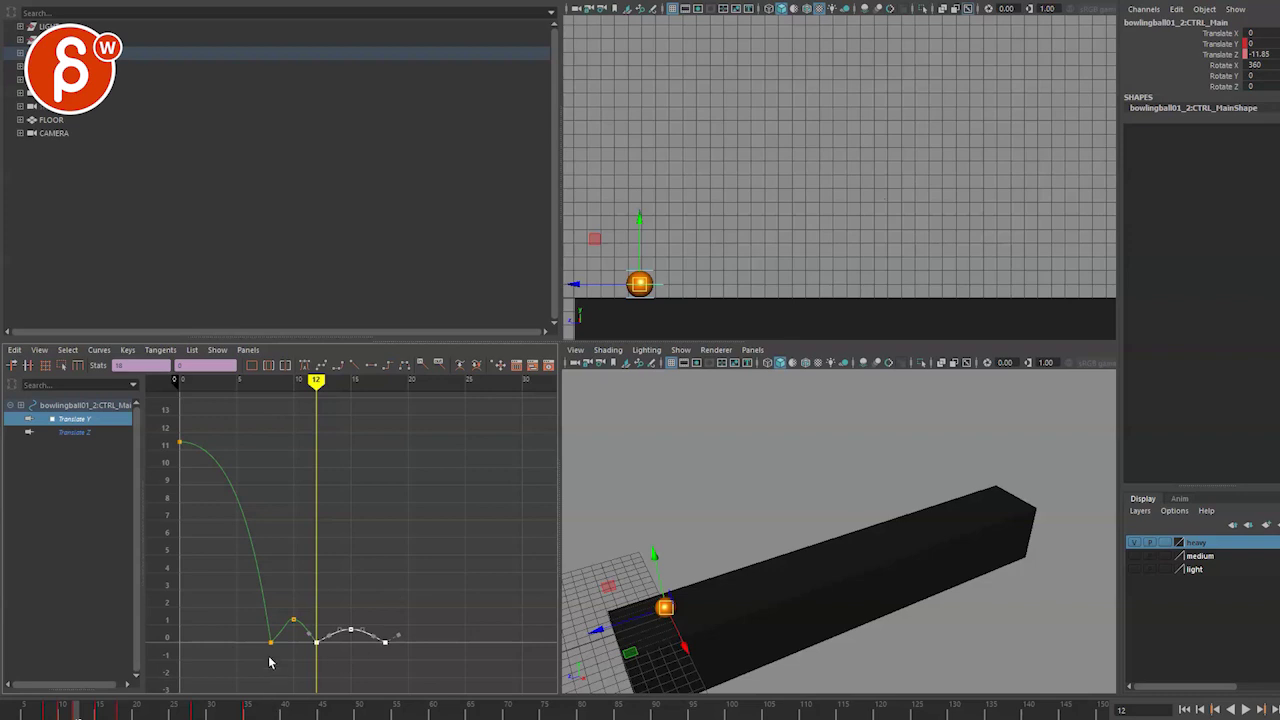
# Shift the later bounce keys about two frames later, then move the keys after frame 15 earlier and lower.
pyautogui.moveTo(310, 641); pyautogui.dragTo(318, 658)
pyautogui.moveTo(333, 650); pyautogui.dragTo(344, 650, button='middle')
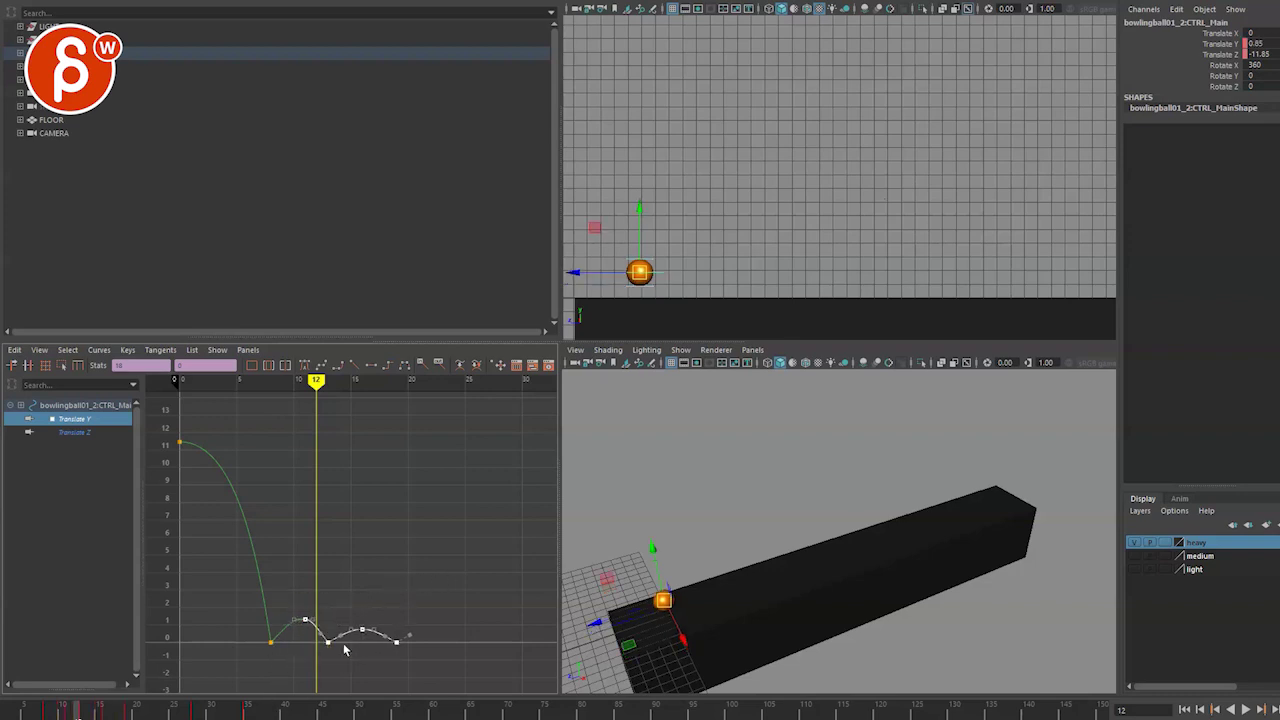
pyautogui.moveTo(420, 602); pyautogui.dragTo(426, 603, button='middle')
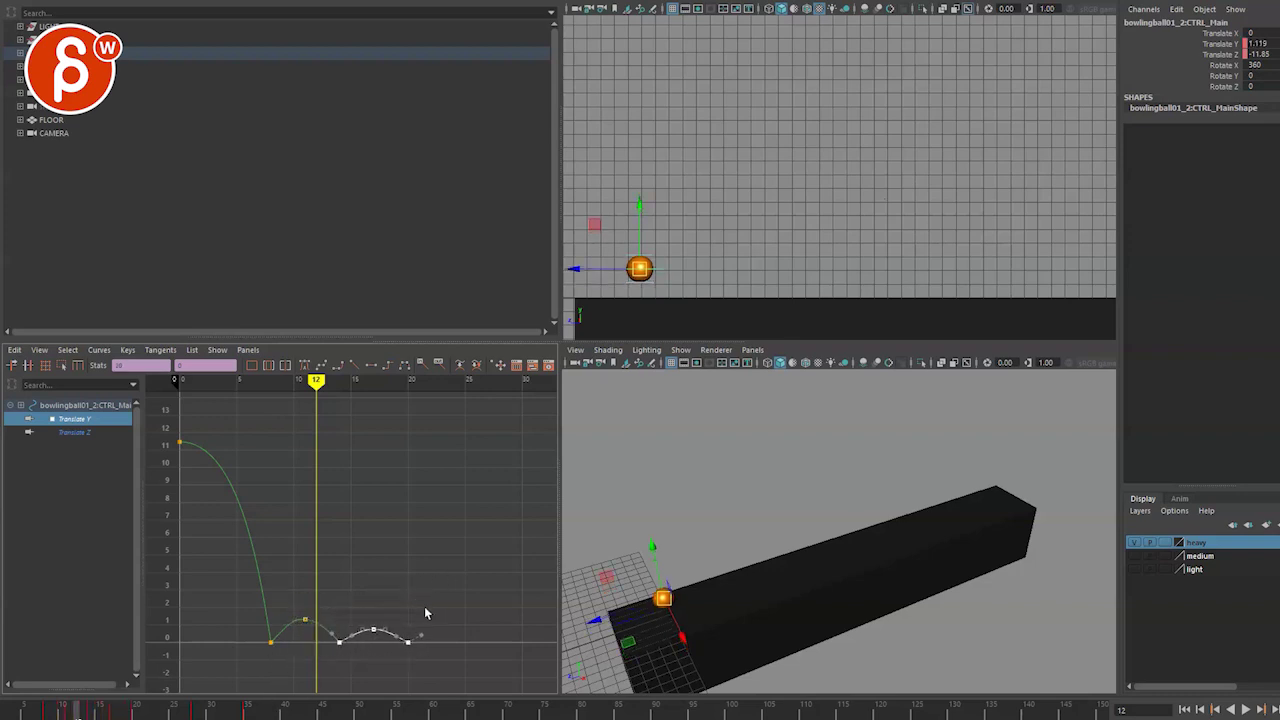
pyautogui.hotkey('alt', '.')
pyautogui.hotkey('alt', '.')
pyautogui.hotkey('alt', '.')
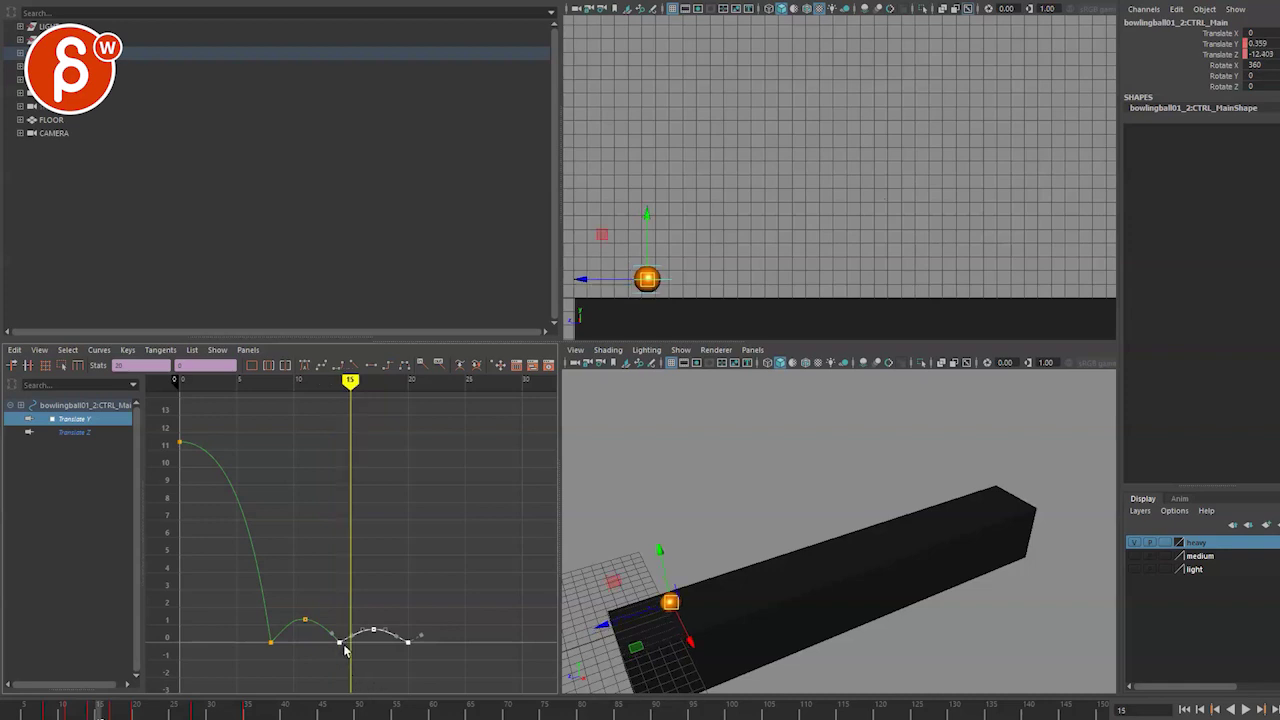
pyautogui.moveTo(360, 615); pyautogui.dragTo(440, 668)
pyautogui.moveTo(400, 621); pyautogui.dragTo(323, 651, button='middle')
# Pull the final bounce keys toward frame 15 and move the last Y key from frame 18 to 16.
pyautogui.press('f')
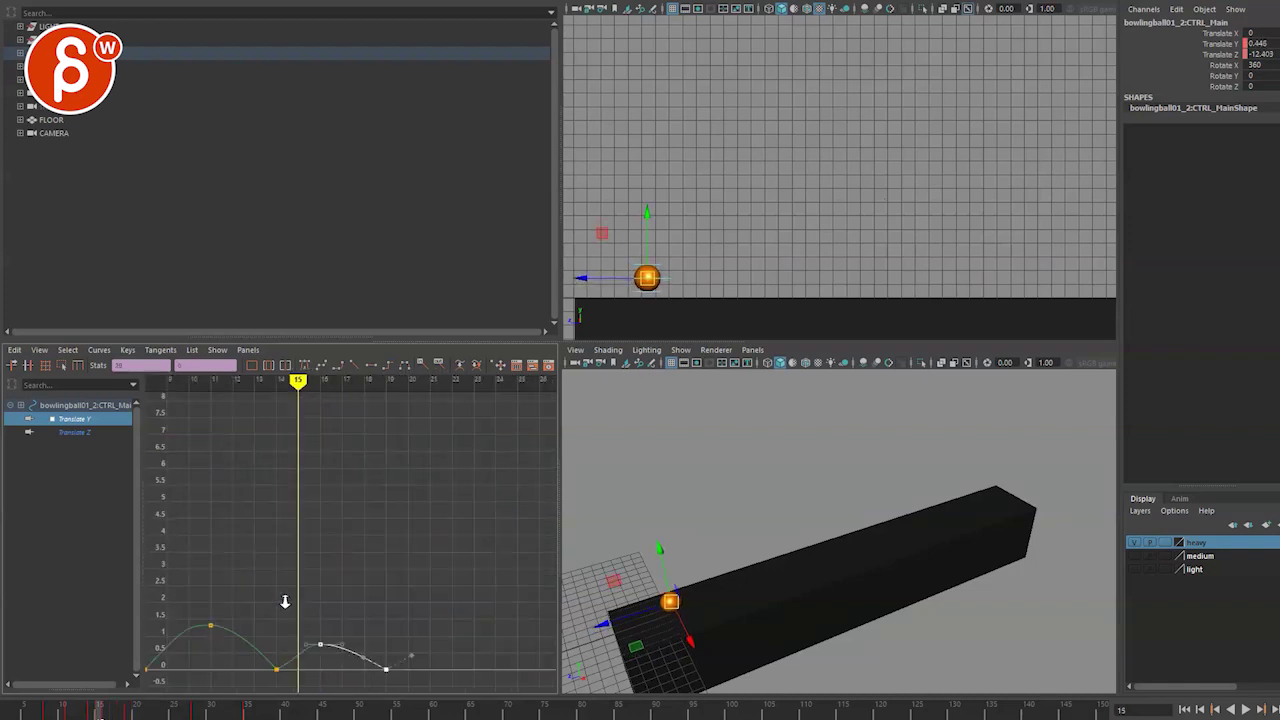
pyautogui.keyDown('alt'); pyautogui.moveTo(285, 601); pyautogui.dragTo(400, 483, button='right'); pyautogui.keyUp('alt')
pyautogui.moveTo(400, 563); pyautogui.dragTo(374, 563, button='middle')
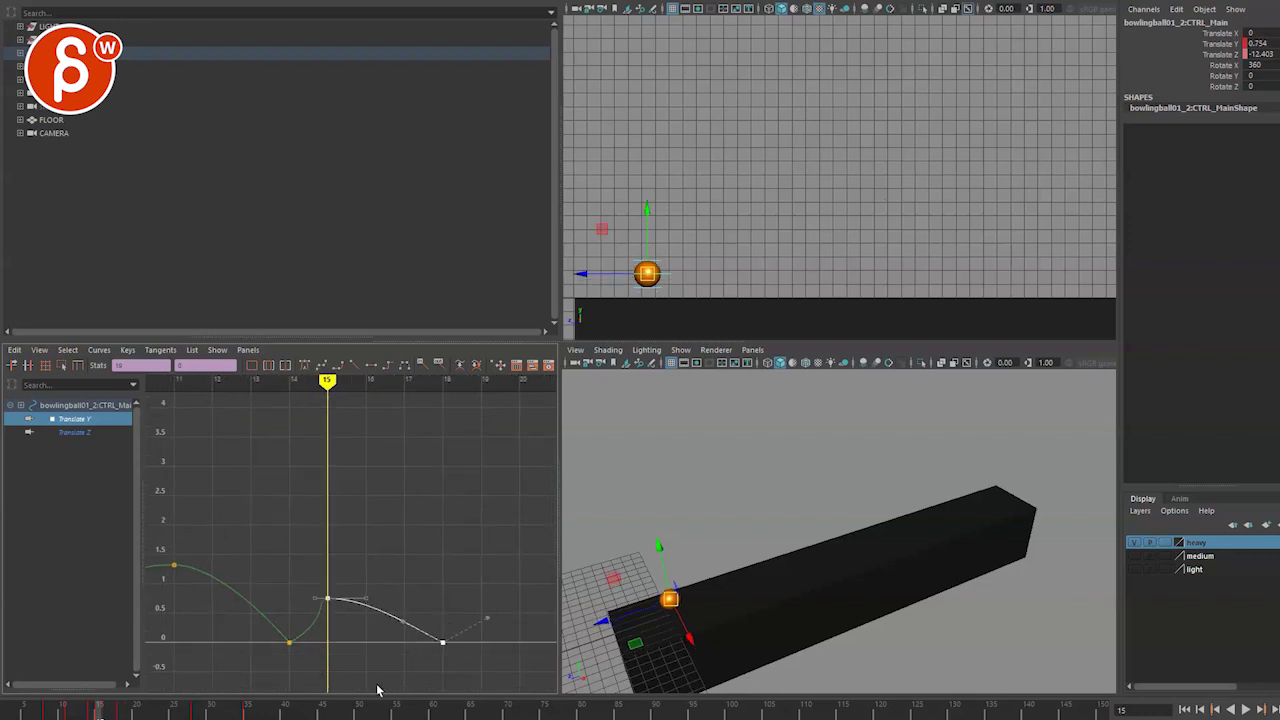
pyautogui.click(443, 641)
pyautogui.moveTo(414, 600); pyautogui.dragTo(357, 603, button='middle')
pyautogui.press('.')
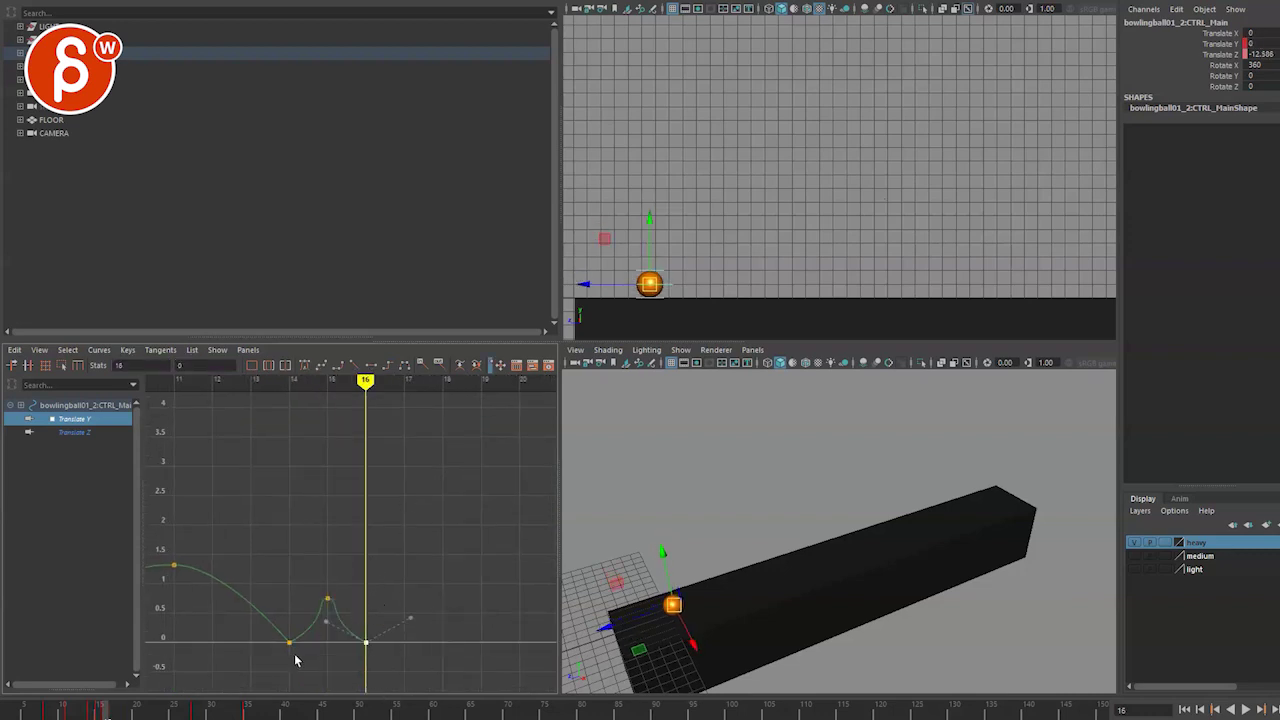
pyautogui.press(',')
# Lower the frame-15 key so the tiny second hop peaks at about 0.175.
pyautogui.moveTo(295, 660)
pyautogui.mouseDown()
pyautogui.moveTo(372, 588)
pyautogui.moveTo(314, 600)
pyautogui.mouseUp()
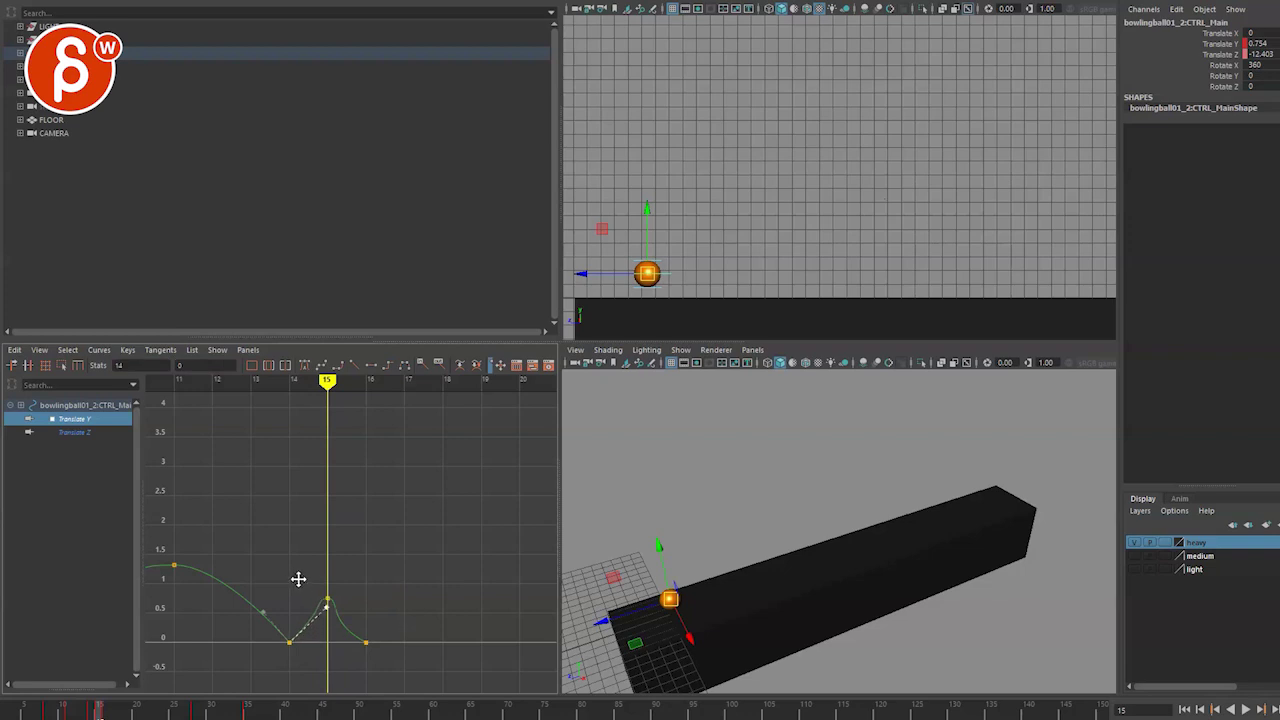
pyautogui.moveTo(327, 668)
pyautogui.mouseDown()
pyautogui.moveTo(556, 668)
pyautogui.moveTo(213, 668)
pyautogui.moveTo(328, 668)
pyautogui.moveTo(288, 668)
pyautogui.mouseUp()
pyautogui.press('.')
pyautogui.click(327, 598)
pyautogui.moveTo(340, 598)
pyautogui.mouseDown(button='middle')
pyautogui.moveTo(354, 617)
pyautogui.moveTo(441, 570)
pyautogui.mouseUp(button='middle')
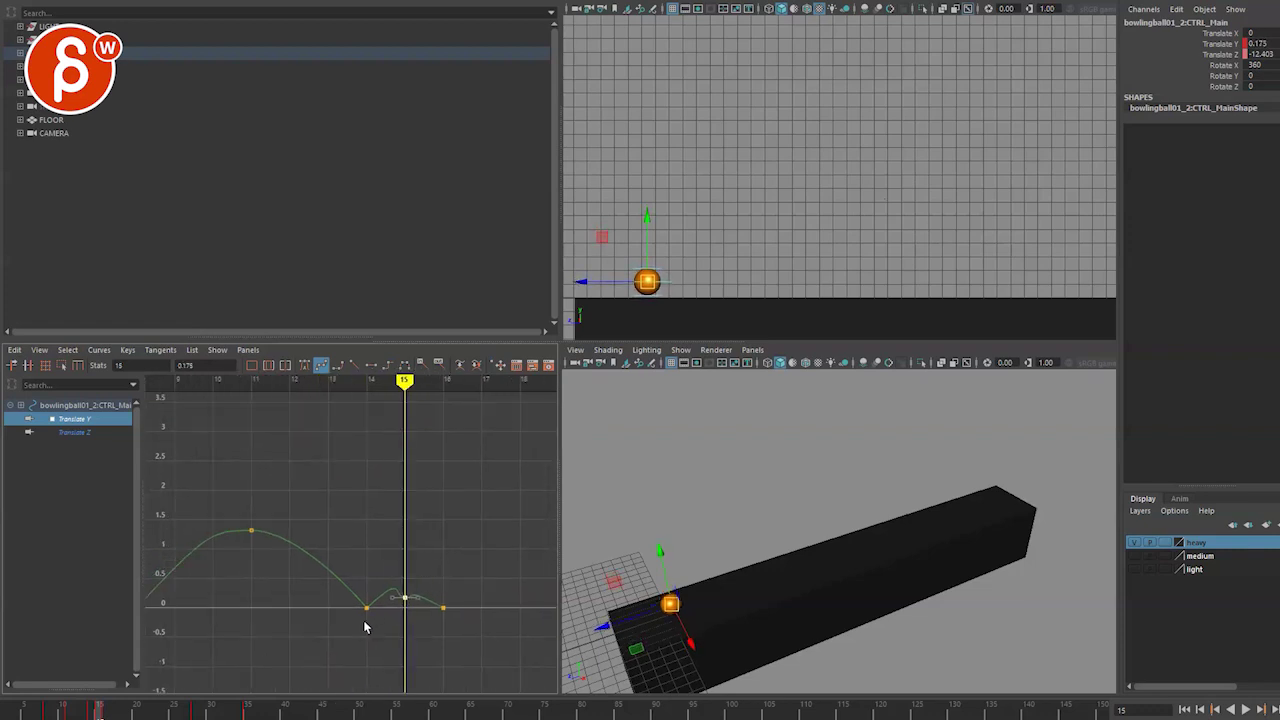
# Lengthen the frame-8 key's outgoing tangent handle to broaden the first rebound arc.
pyautogui.click(366, 607)
pyautogui.click(404, 599)
pyautogui.keyDown('alt'); pyautogui.moveTo(265, 620); pyautogui.dragTo(390, 622, button='middle'); pyautogui.keyUp('alt')
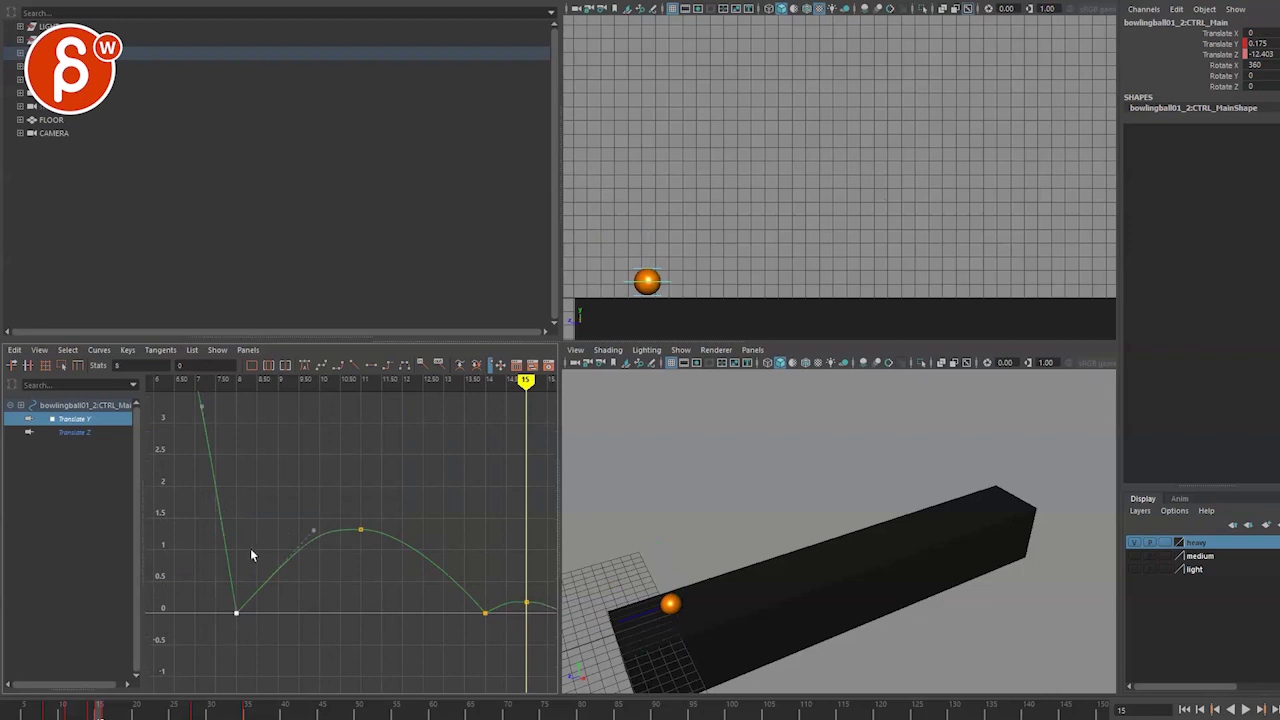
pyautogui.moveTo(251, 555); pyautogui.dragTo(320, 495)
pyautogui.click(315, 530)
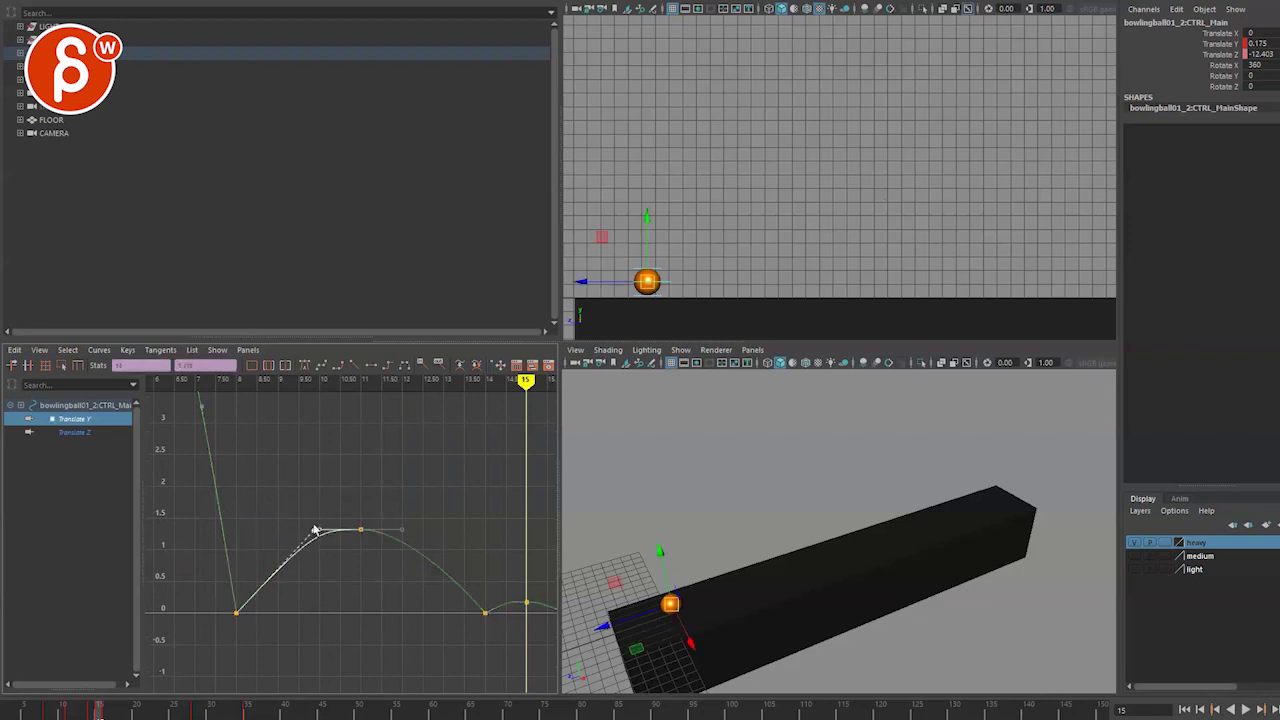
pyautogui.keyDown('shift'); pyautogui.moveTo(326, 552); pyautogui.dragTo(264, 515, button='middle'); pyautogui.keyUp('shift')
# Adjust the apex key's left tangent handle and play the animation back to check the arc.
pyautogui.click(276, 535)
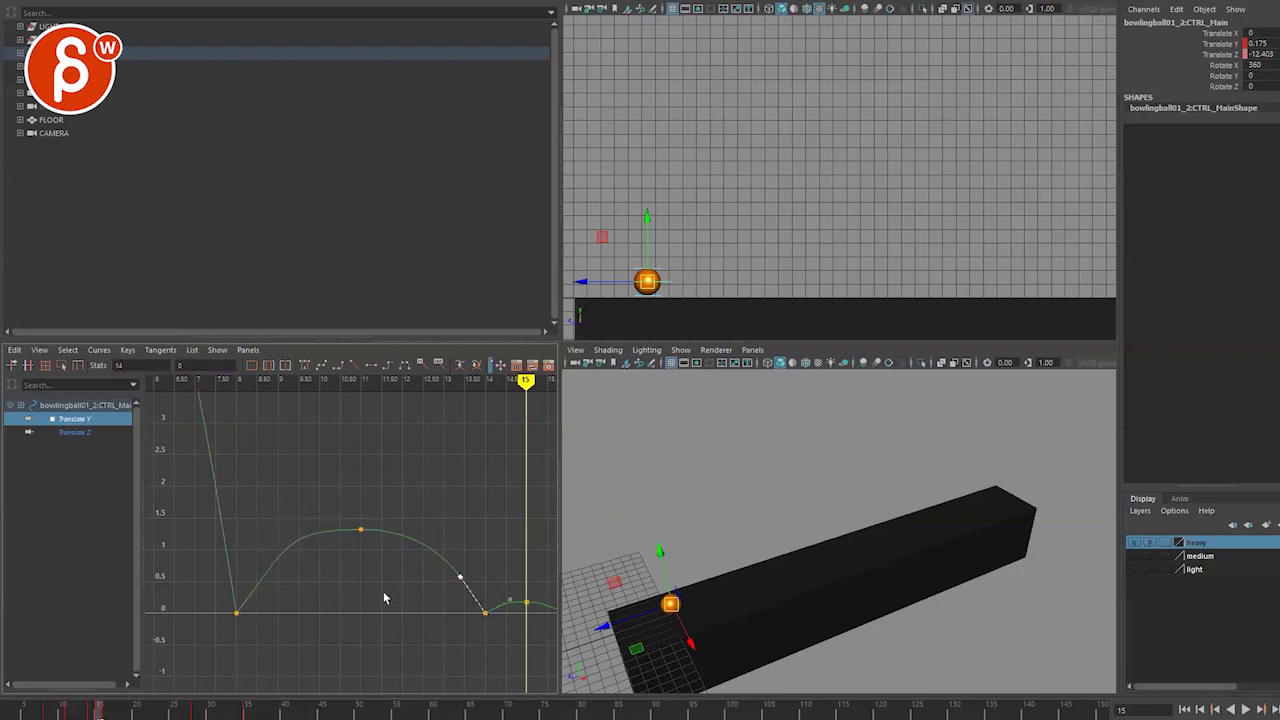
pyautogui.scroll(-1, 335, 555)
pyautogui.press('w')
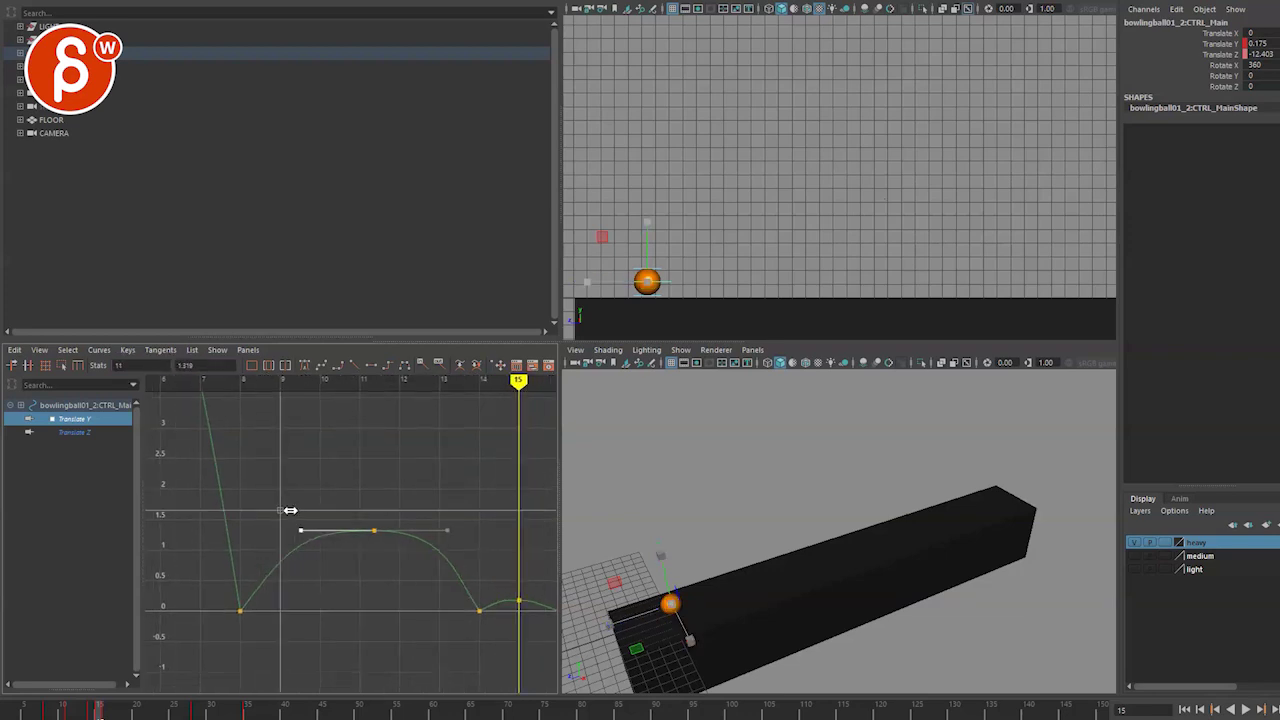
pyautogui.click(288, 525)
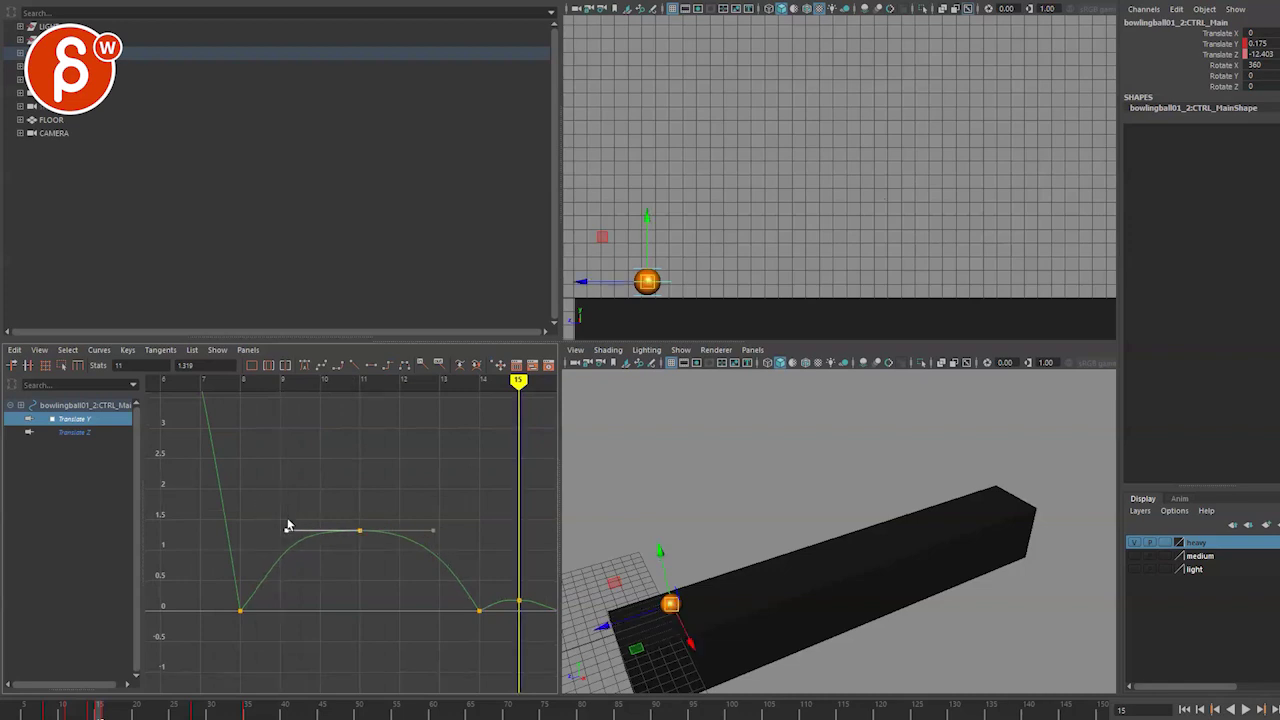
pyautogui.scroll(-4, 264, 620)
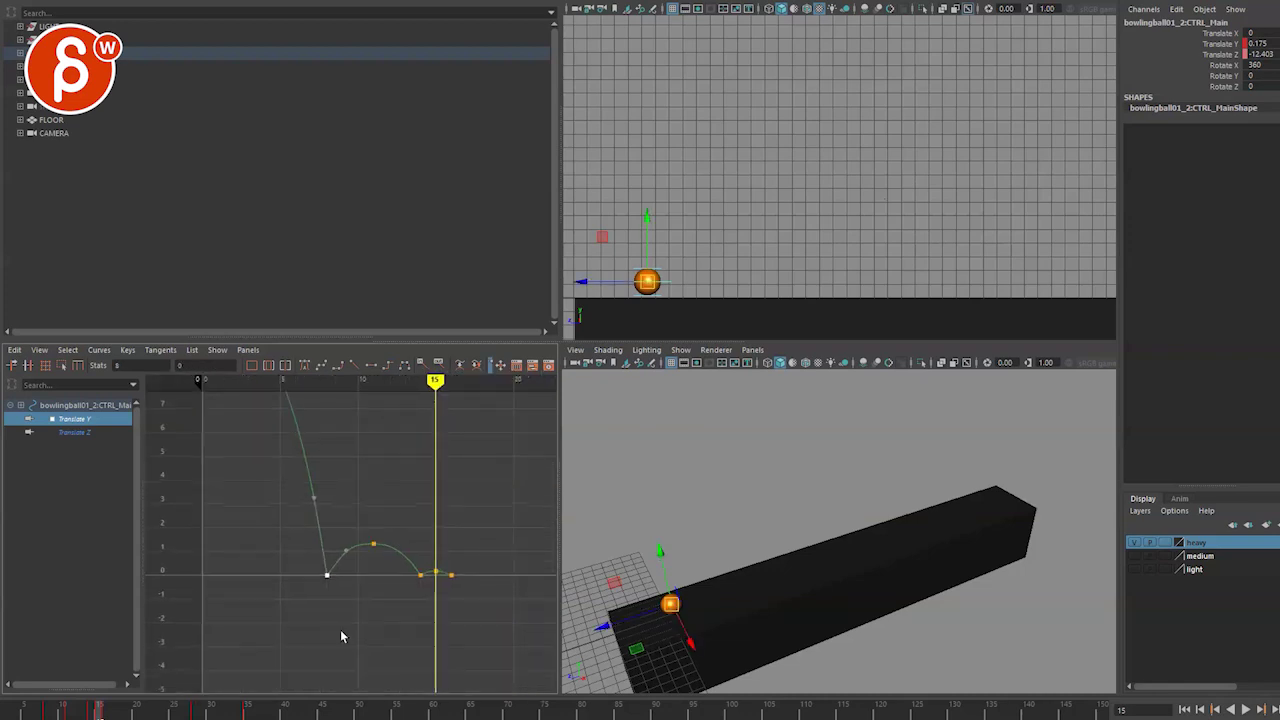
pyautogui.hotkey('alt', 'v')
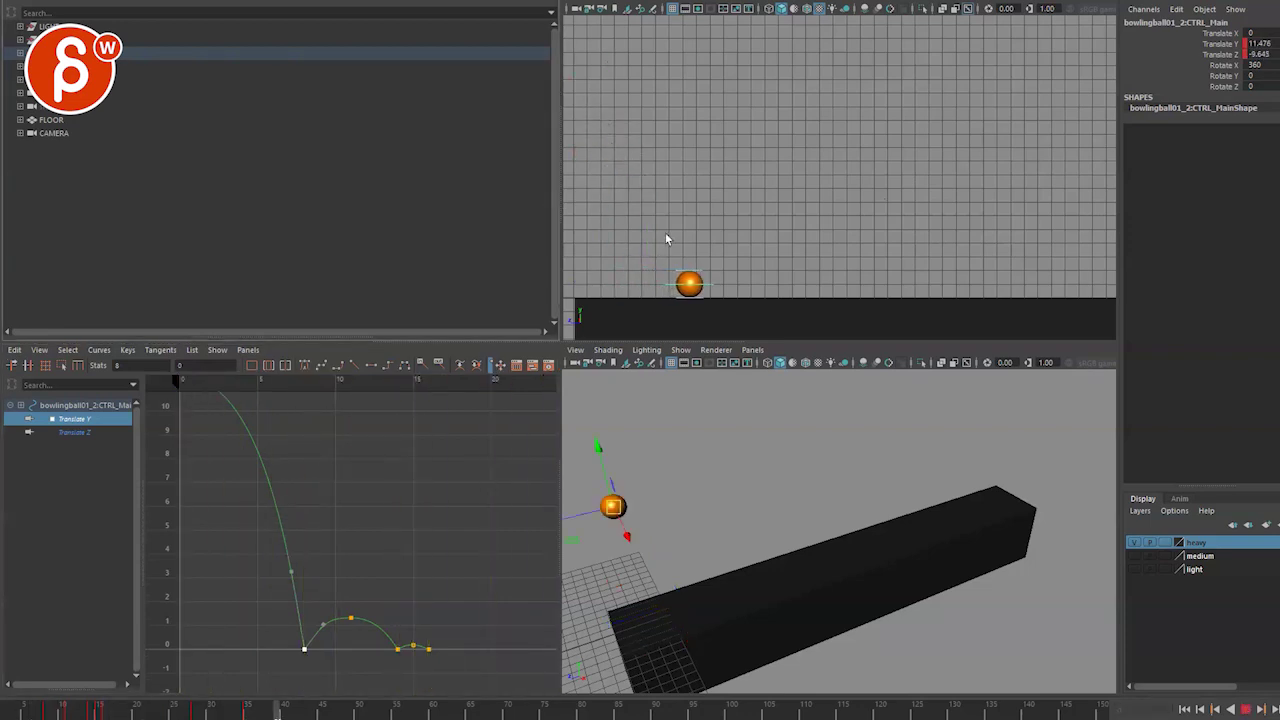
pyautogui.hotkey('alt', 'v')
pyautogui.hotkey('alt', 'v')
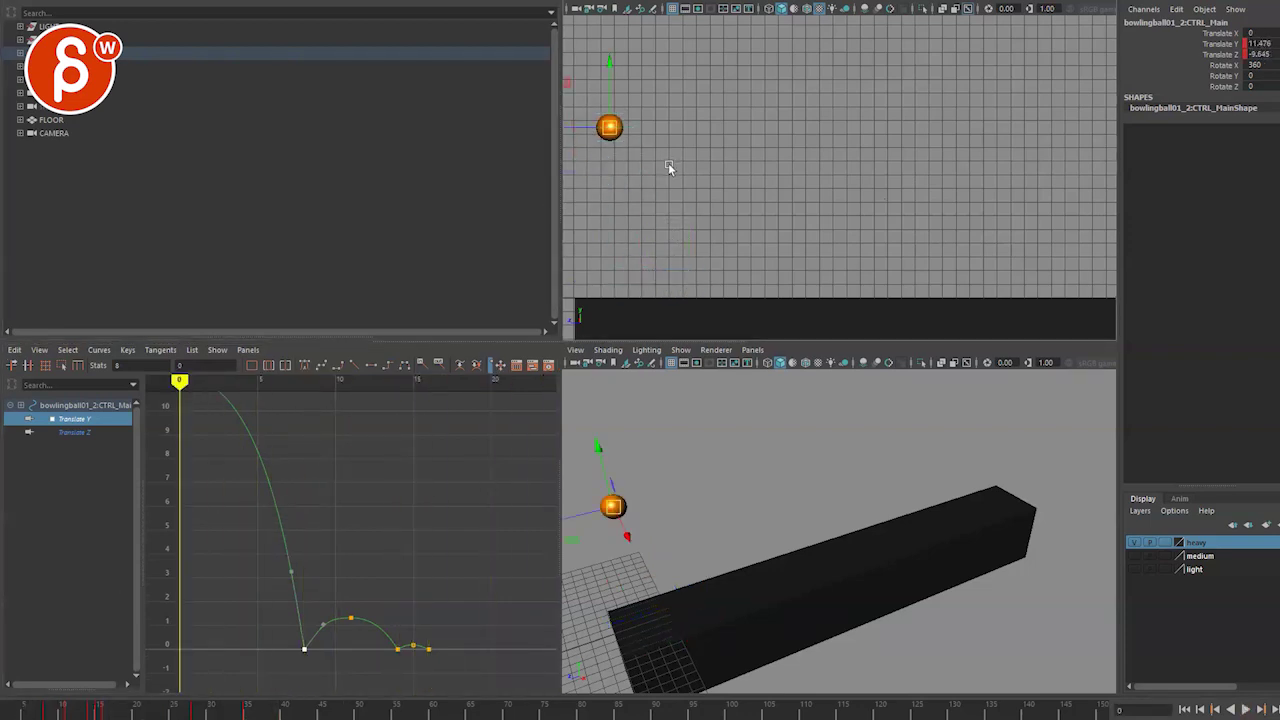
# Hide the controller objects in the top view and scrub frames 0–8 to review the bounce.
pyautogui.click(683, 8)
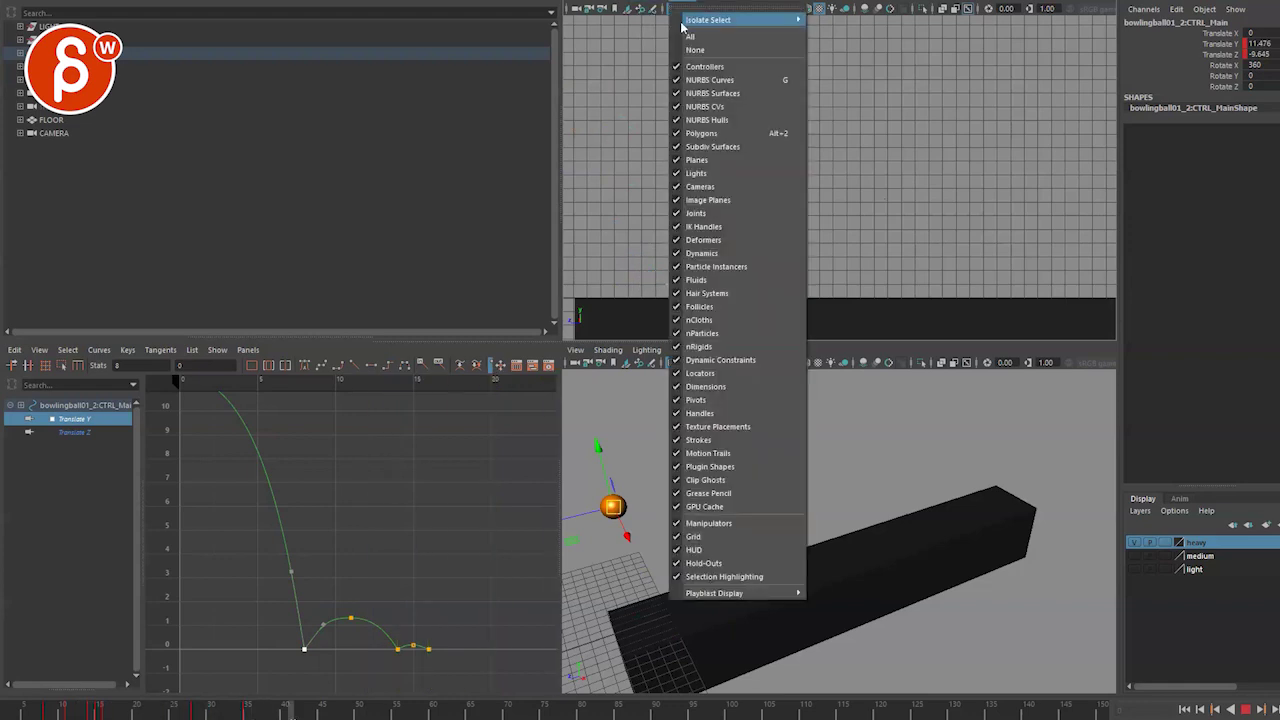
pyautogui.click(730, 95)
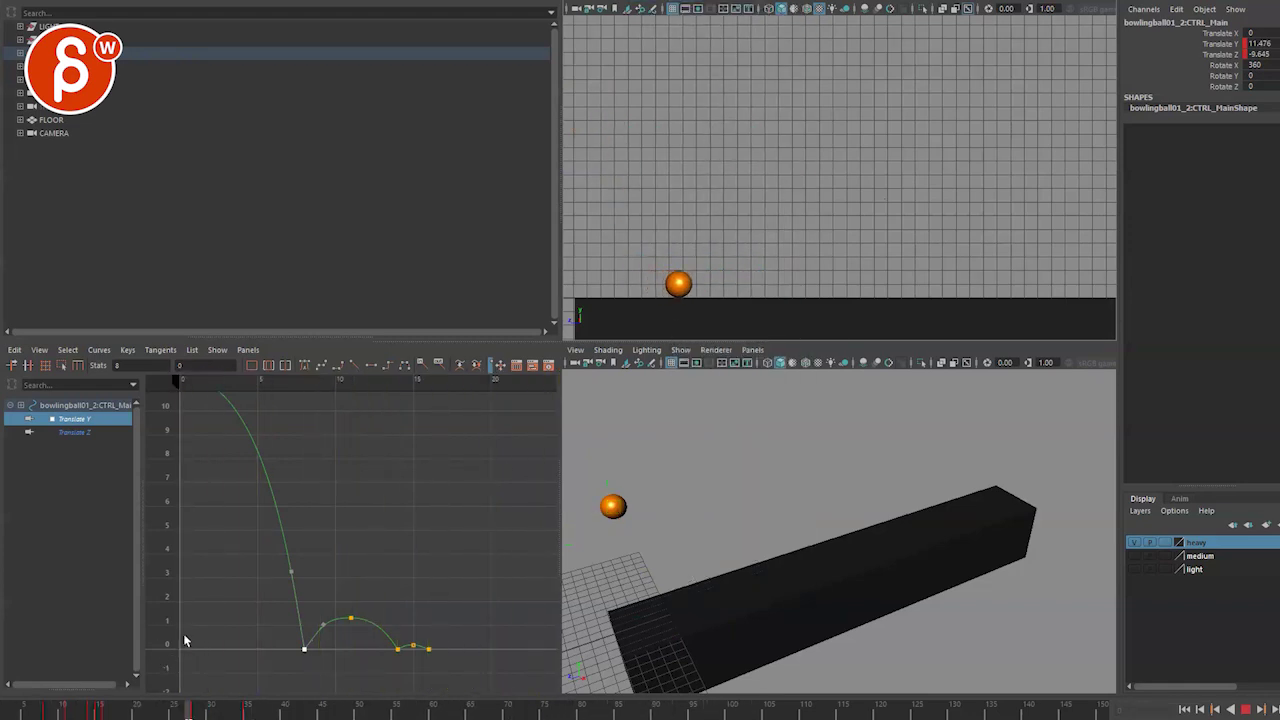
pyautogui.moveTo(8, 712); pyautogui.dragTo(212, 712)
# Show the Translate Z curve and move its middle key up and earlier, leaving the last key in place.
pyautogui.click(75, 432)
pyautogui.press('f')
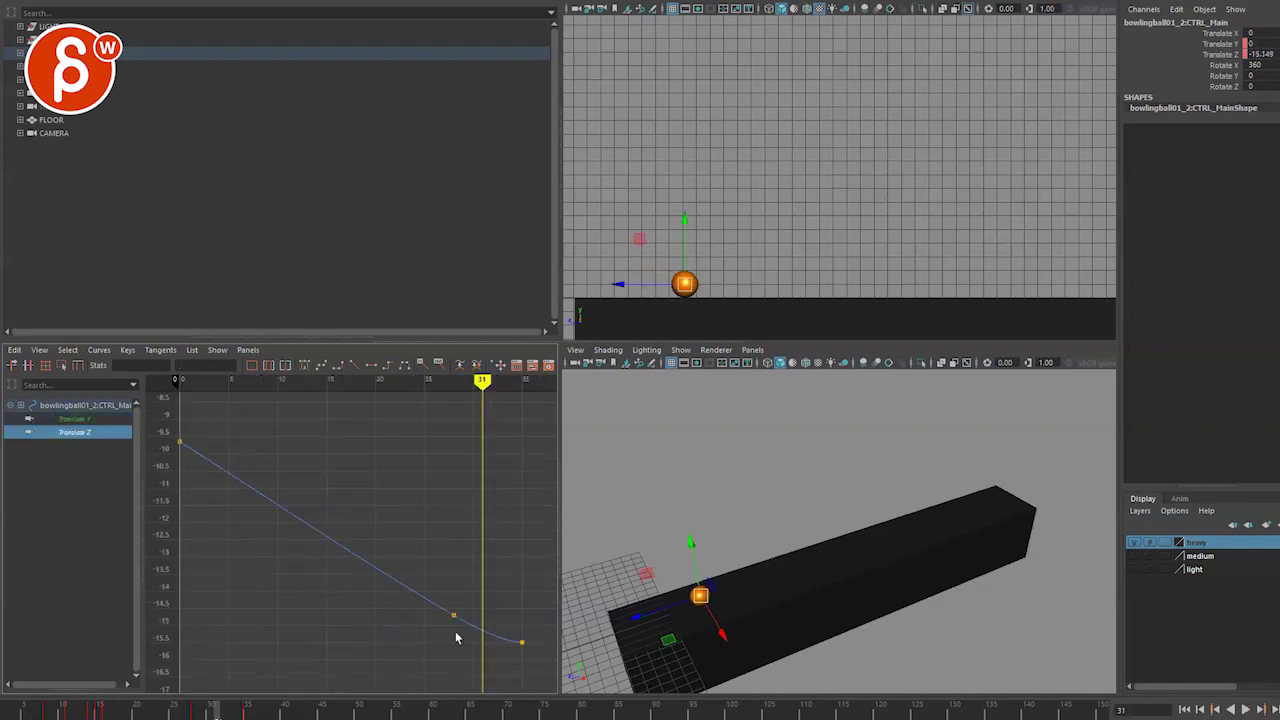
pyautogui.moveTo(414, 675); pyautogui.dragTo(471, 571)
pyautogui.moveTo(471, 571); pyautogui.dragTo(320, 552, button='middle')
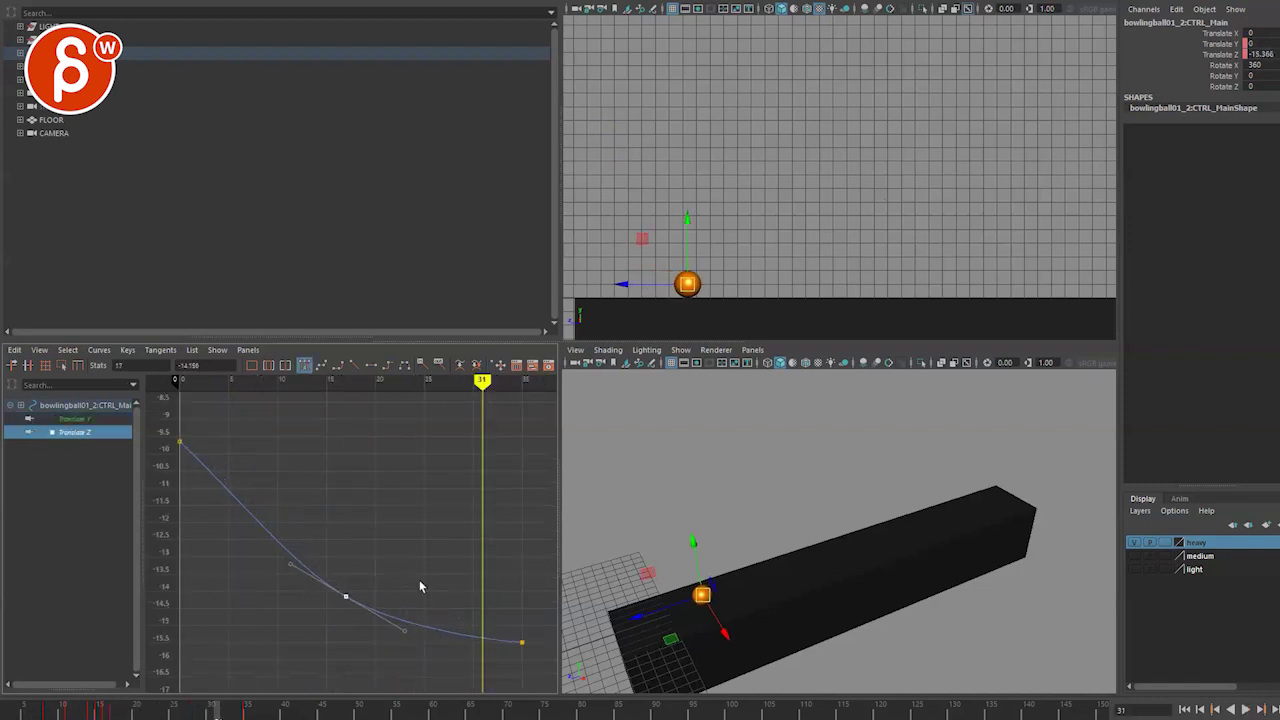
pyautogui.moveTo(545, 628); pyautogui.dragTo(466, 645)
pyautogui.moveTo(500, 606); pyautogui.dragTo(363, 656, button='middle')
pyautogui.hotkey('ctrl', 'z')
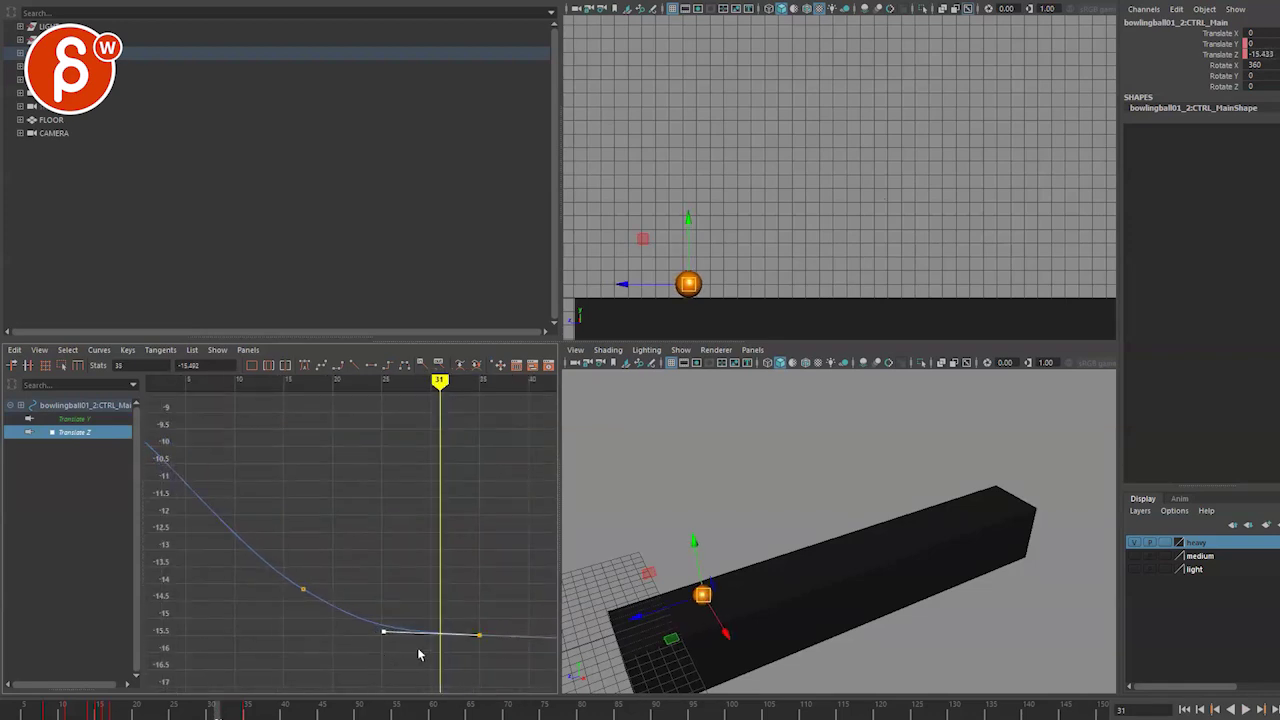
# Give the last Z key Flat tangents, smooth the middle key's tangent, and steepen the curve's start.
pyautogui.click(371, 366)
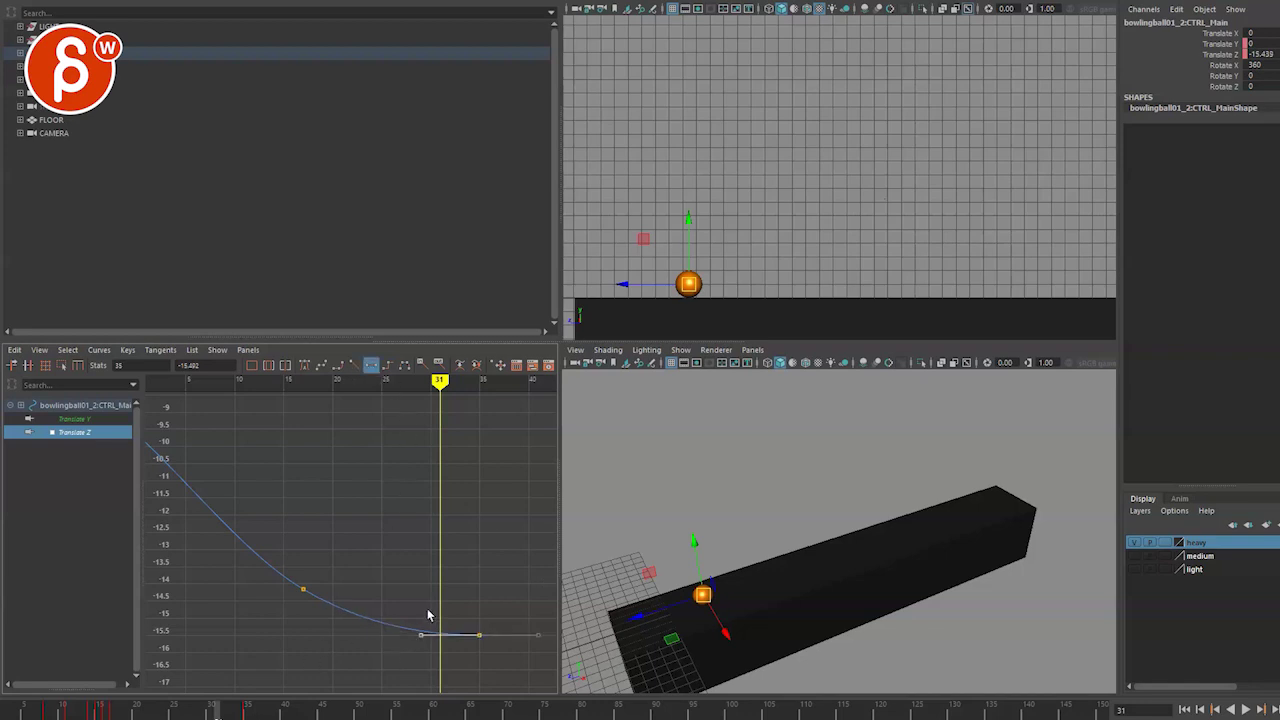
pyautogui.click(304, 588)
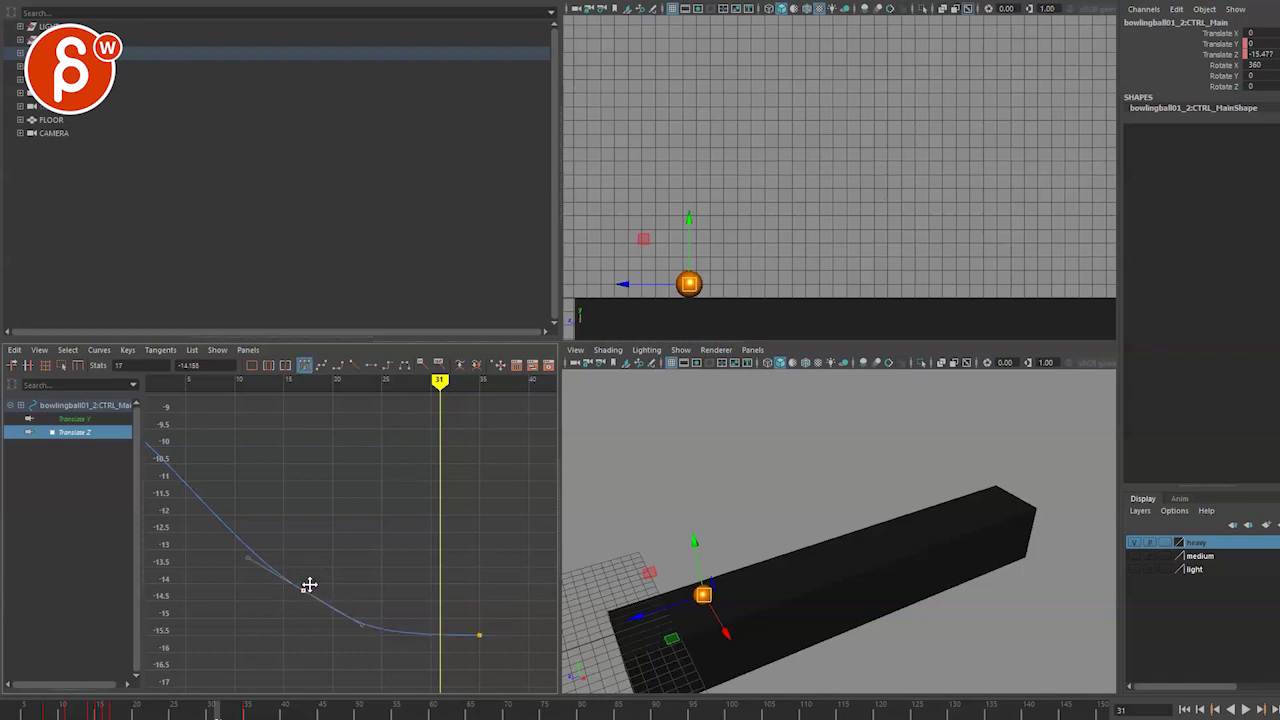
pyautogui.moveTo(309, 585); pyautogui.dragTo(299, 591)
pyautogui.moveTo(278, 565)
pyautogui.mouseDown(button='middle')
pyautogui.moveTo(271, 551)
pyautogui.moveTo(283, 567)
pyautogui.mouseUp(button='middle')
pyautogui.press('a')
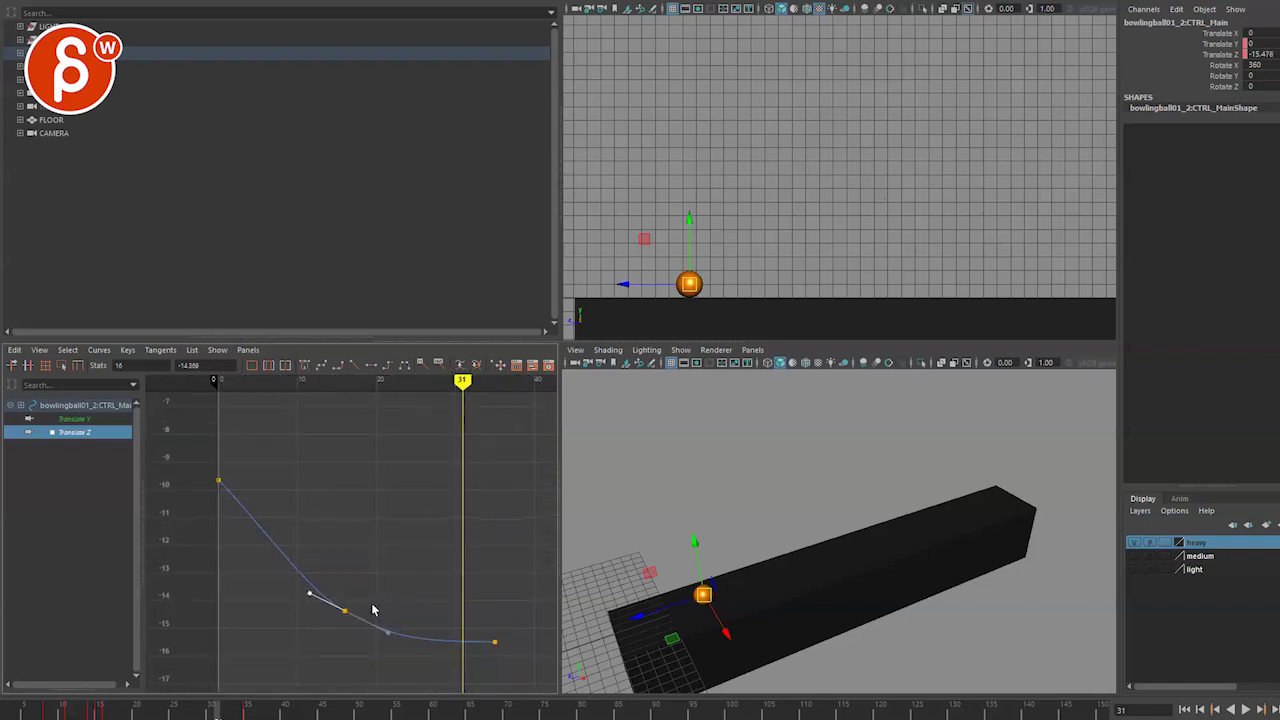
pyautogui.moveTo(280, 508); pyautogui.dragTo(280, 522, button='middle')
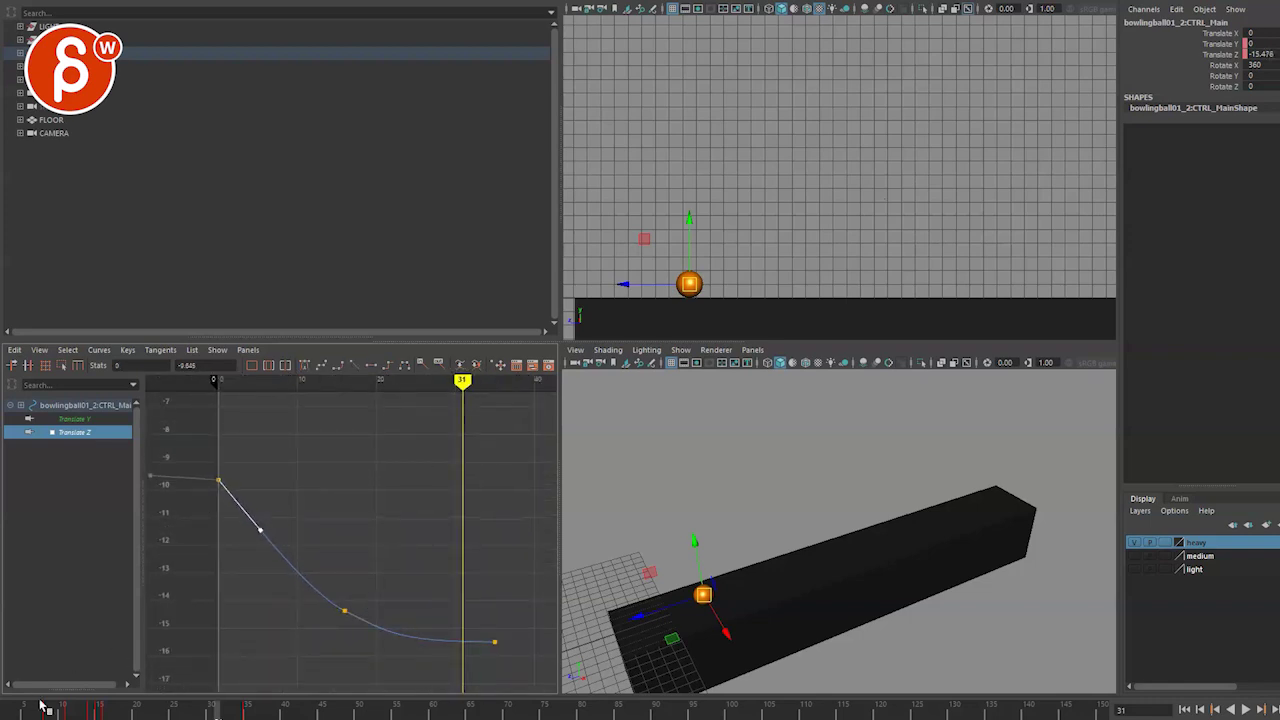
# Scrub and play back the forward slide, then maximize the Graph Editor.
pyautogui.moveTo(44, 707)
pyautogui.mouseDown()
pyautogui.moveTo(29, 707)
pyautogui.moveTo(143, 707)
pyautogui.moveTo(25, 707)
pyautogui.mouseUp()
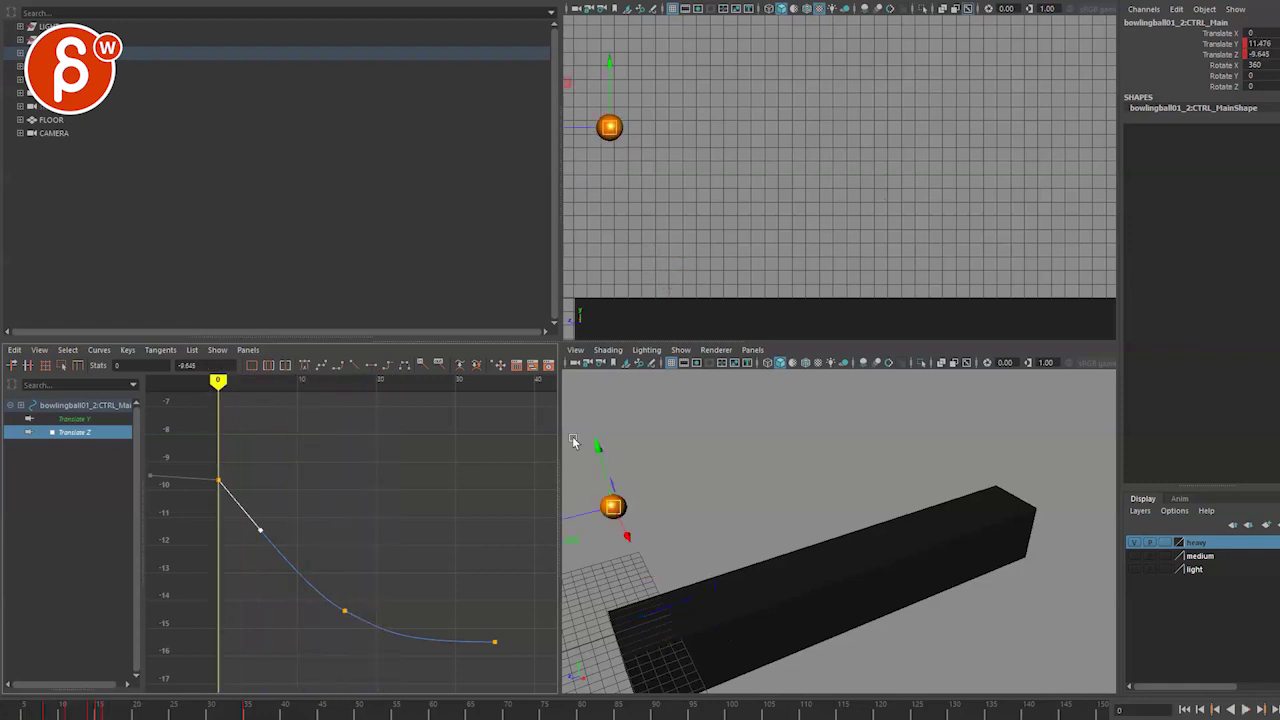
pyautogui.hotkey('alt', 'v')
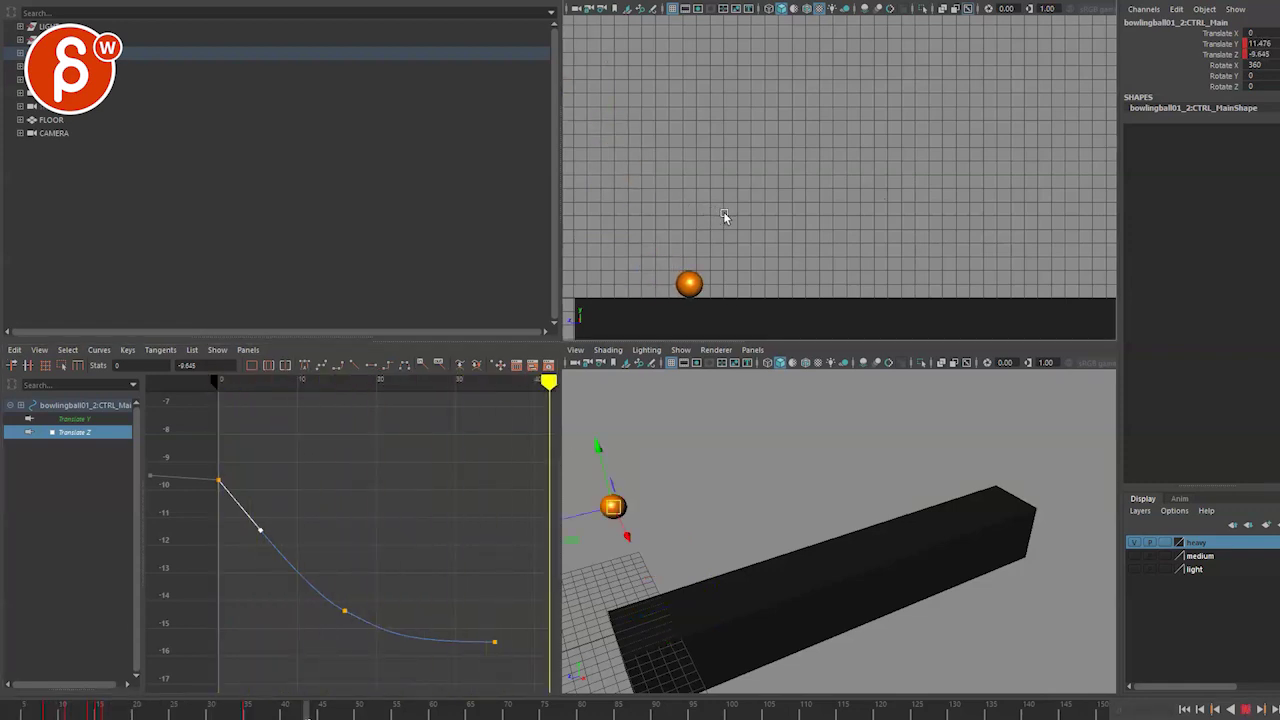
pyautogui.hotkey('alt', 'v')
pyautogui.press('space')
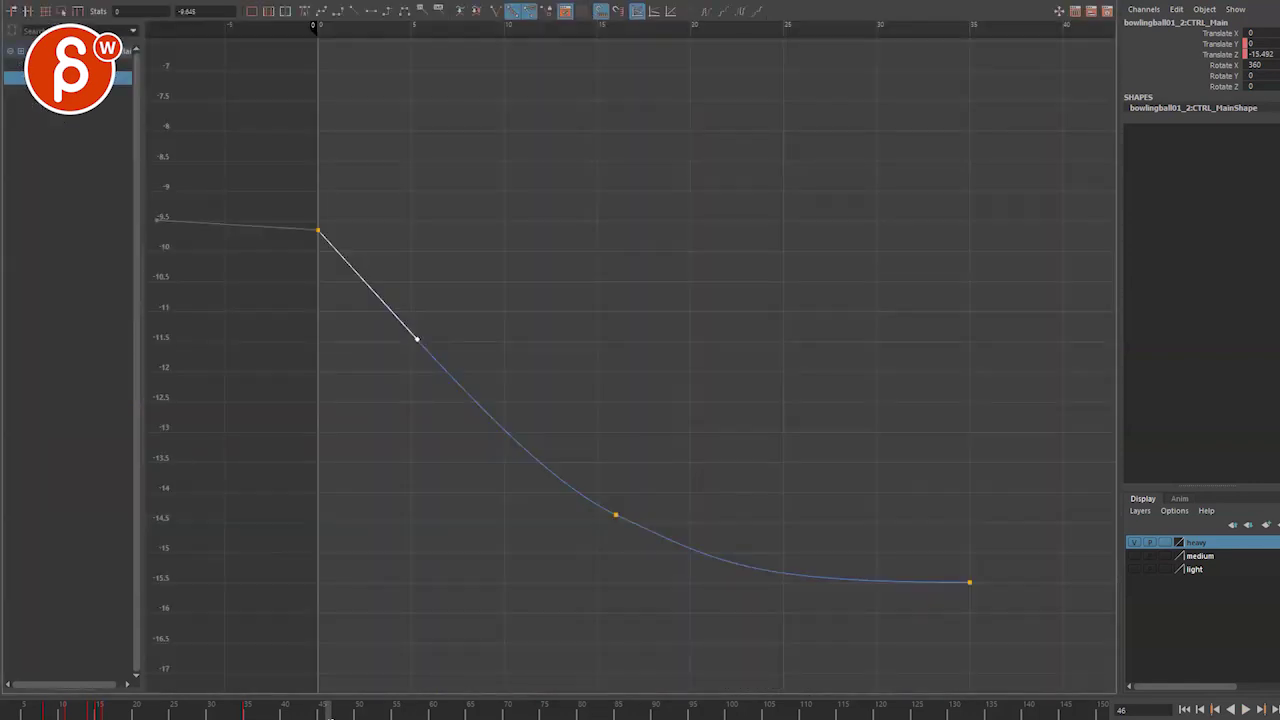
# Key Translate Z at frames 40 and 48 and change the frame-40 key's tangent type for a slight rebound.
pyautogui.moveTo(217, 716); pyautogui.dragTo(285, 716)
pyautogui.keyDown('alt'); pyautogui.moveTo(628, 609); pyautogui.dragTo(442, 587, button='middle'); pyautogui.keyUp('alt')
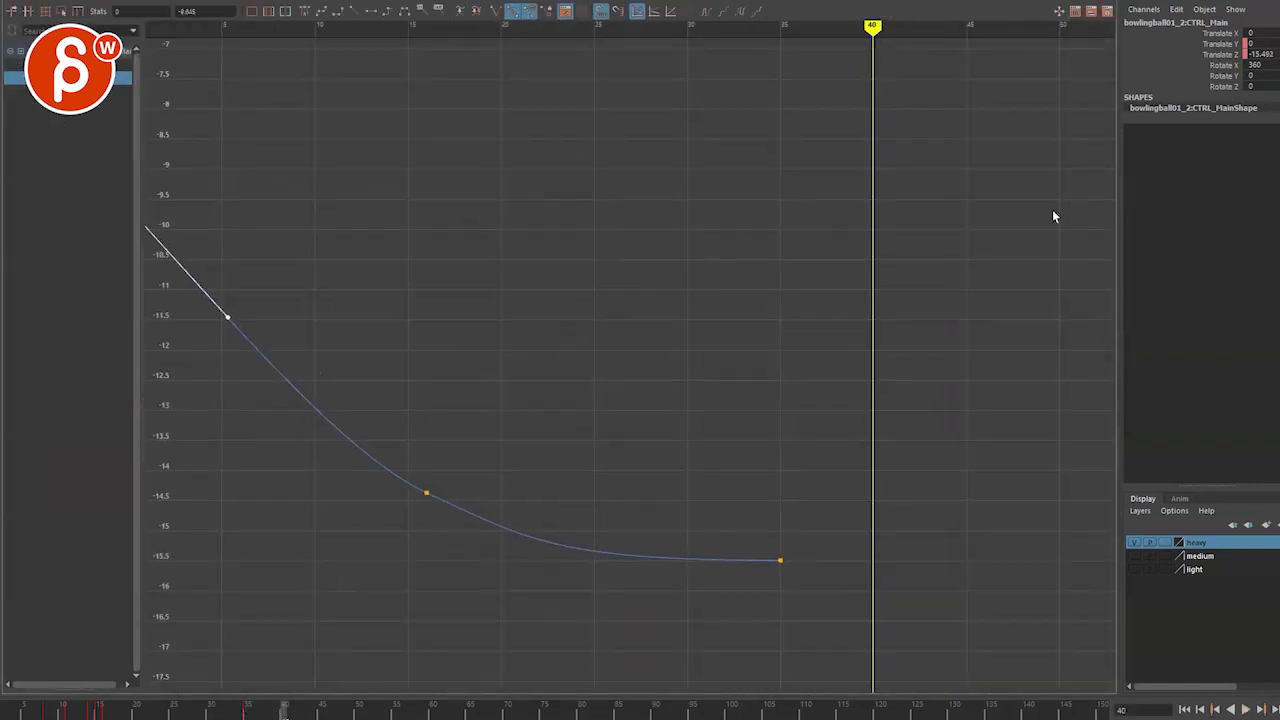
pyautogui.hotkey('alt', '.')
pyautogui.hotkey('alt', '.')
pyautogui.hotkey('alt', '.')
pyautogui.hotkey('alt', '.')
pyautogui.hotkey('alt', '.')
pyautogui.hotkey('alt', '.')
pyautogui.hotkey('alt', '.')
pyautogui.hotkey('alt', '.')
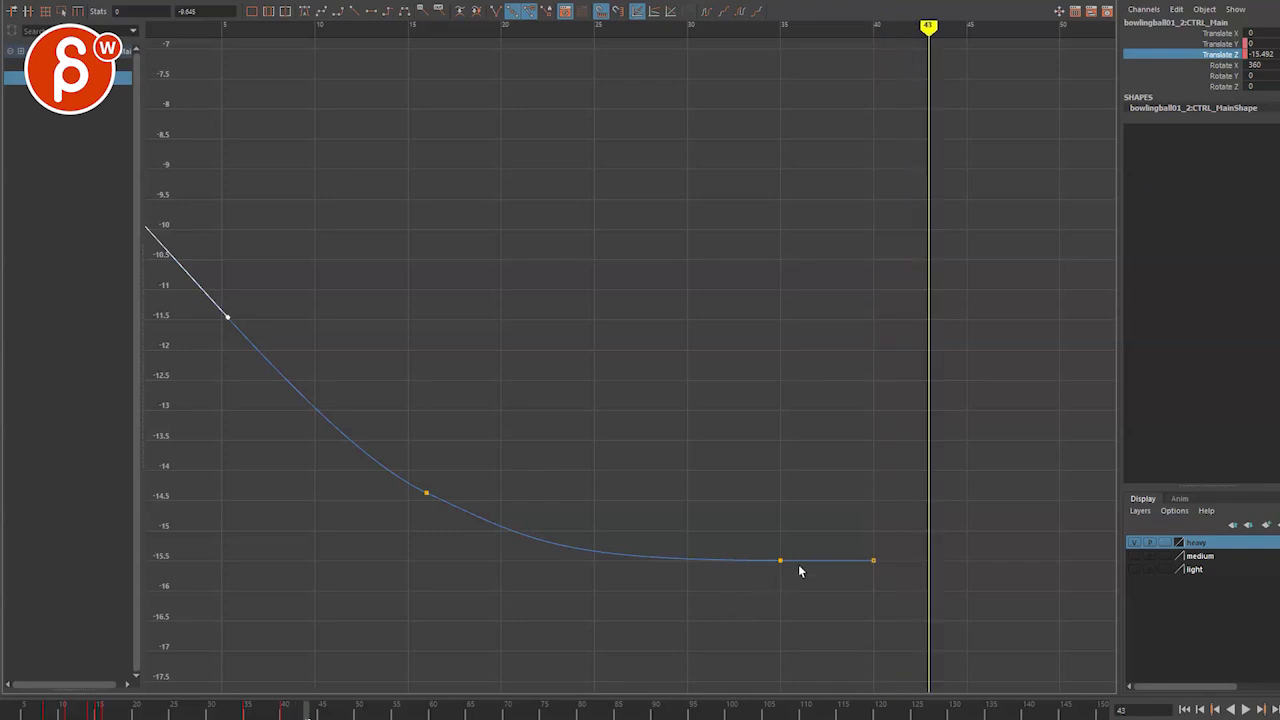
pyautogui.press('s')
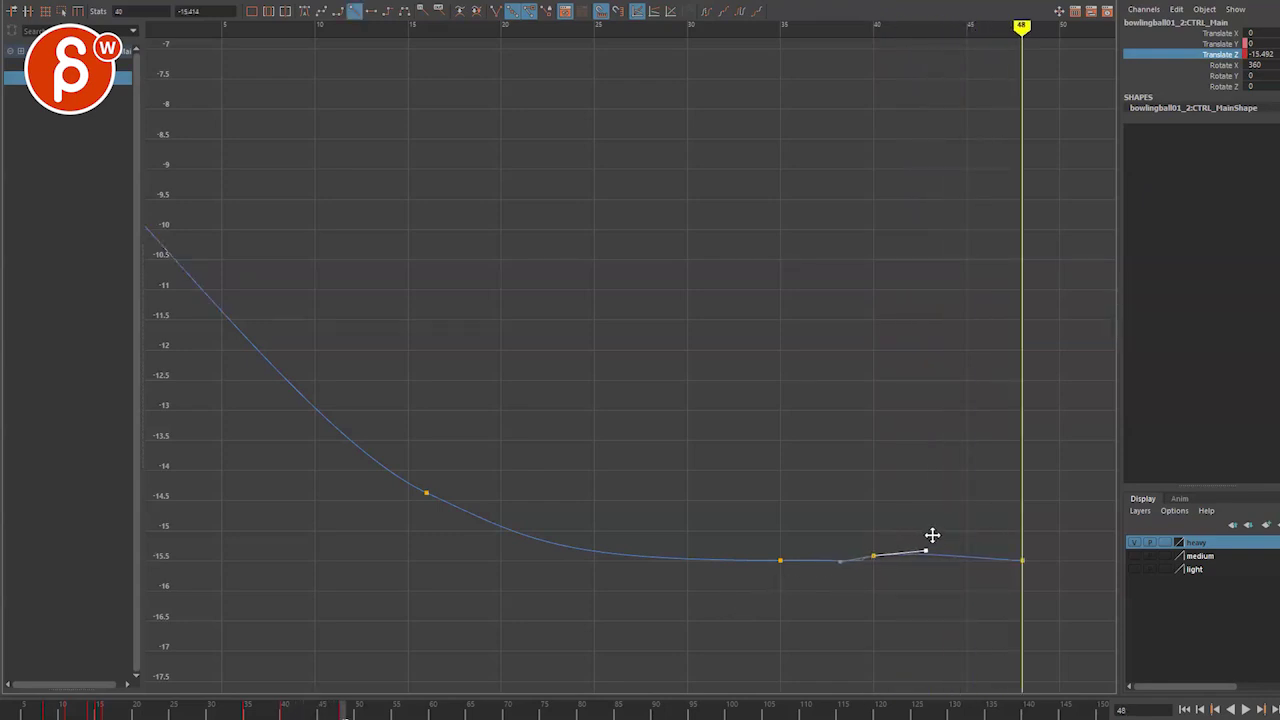
pyautogui.moveTo(835, 570); pyautogui.dragTo(880, 550)
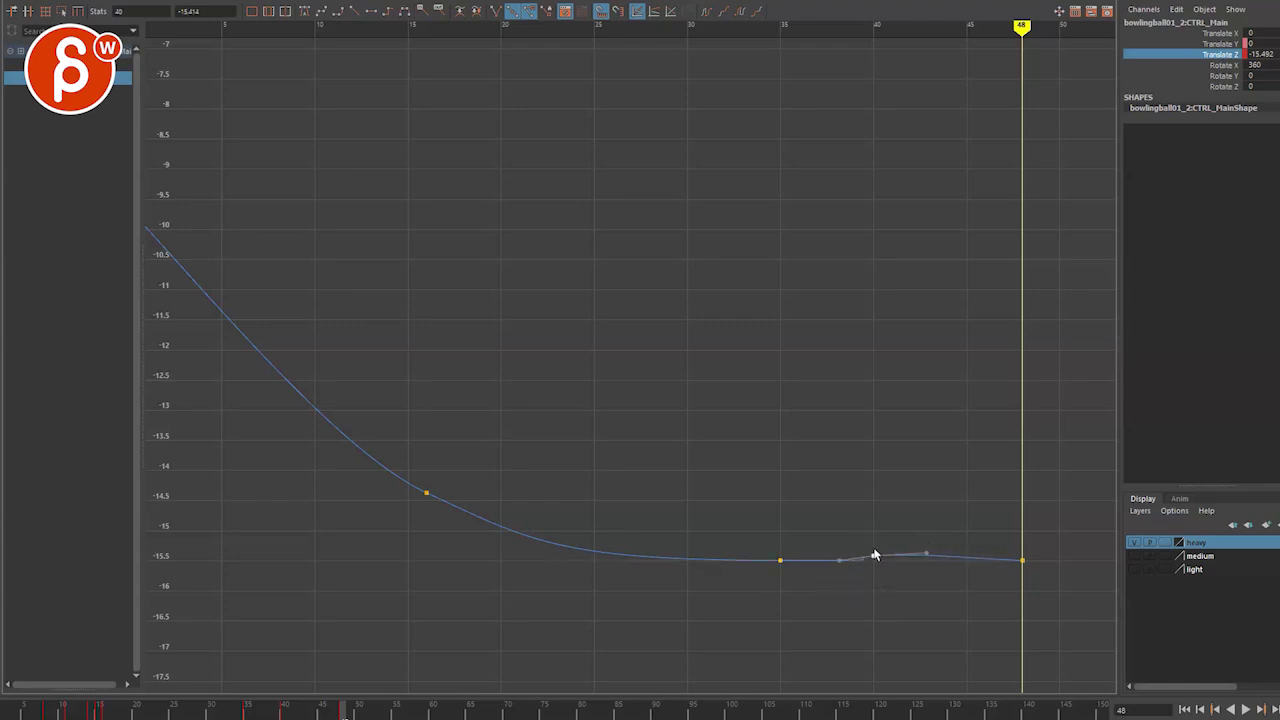
pyautogui.moveTo(874, 558); pyautogui.dragTo(938, 655, button='right')
pyautogui.moveTo(872, 557); pyautogui.dragTo(921, 635, button='right')
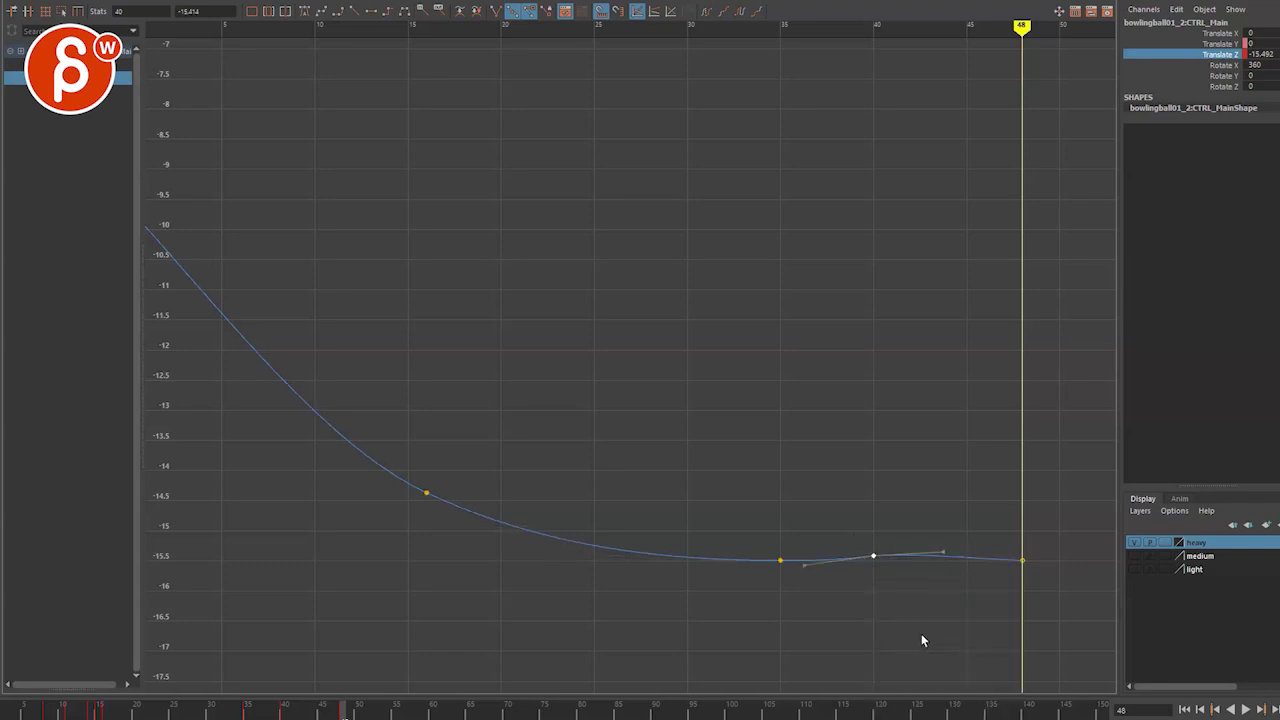
pyautogui.click(804, 566)
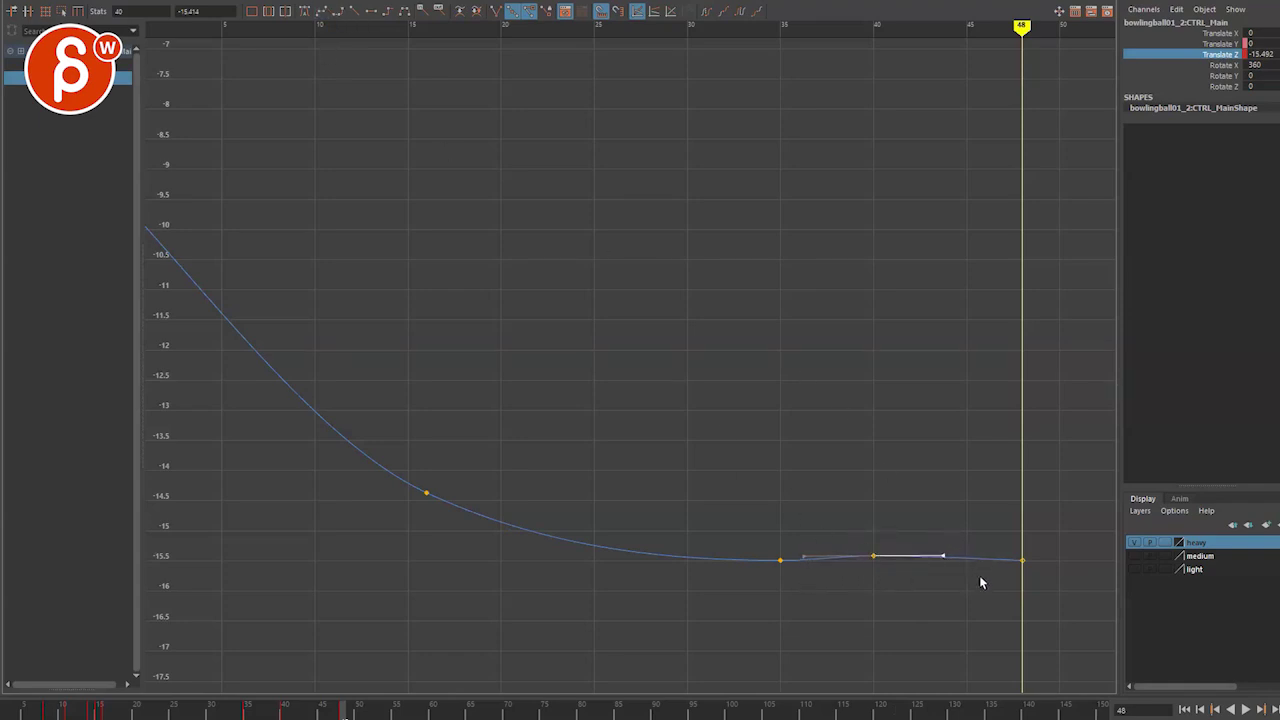
# Play the settle back in the four-pane layout, then maximize the Graph Editor again.
pyautogui.press('space')
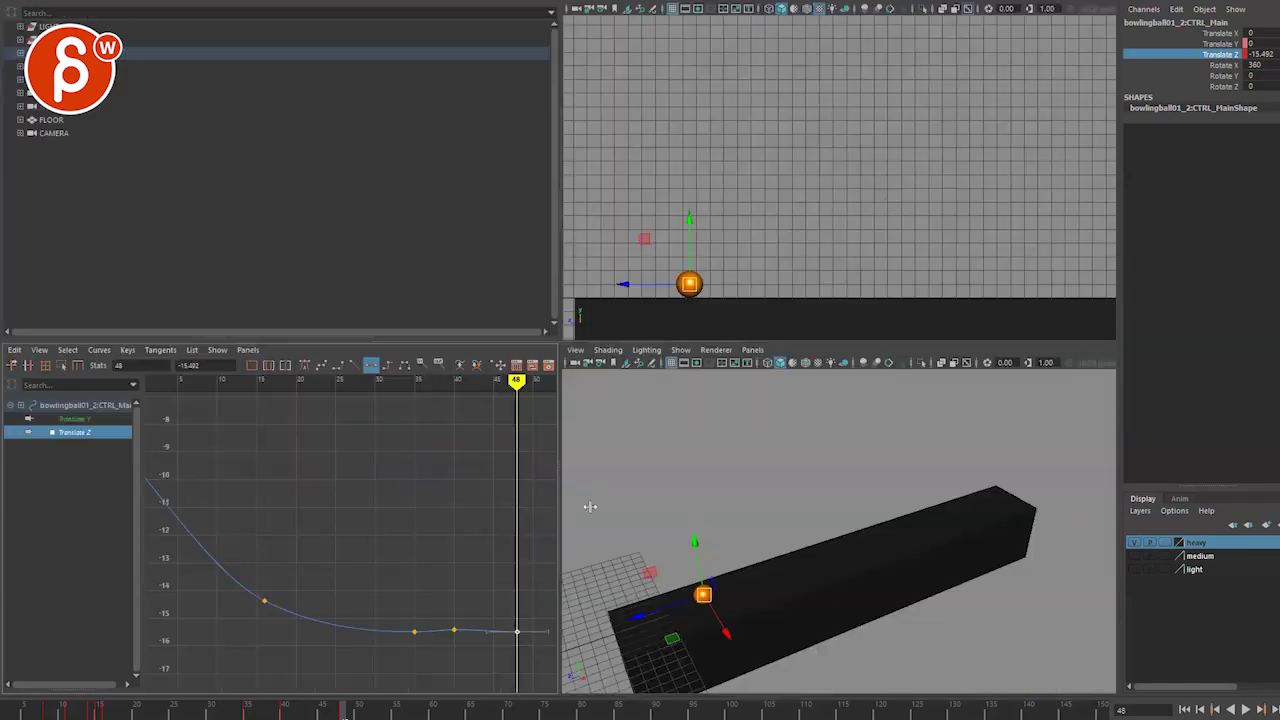
pyautogui.hotkey('alt', 'v')
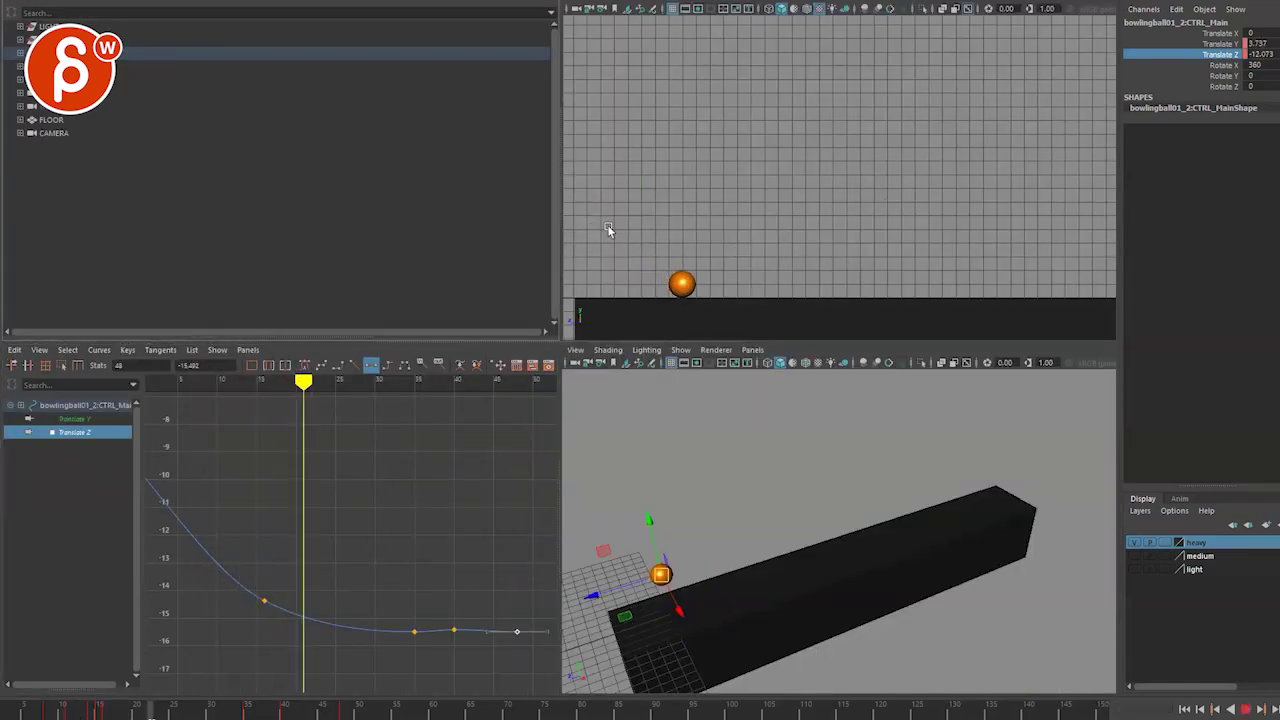
pyautogui.hotkey('alt', 'v')
pyautogui.press('space')
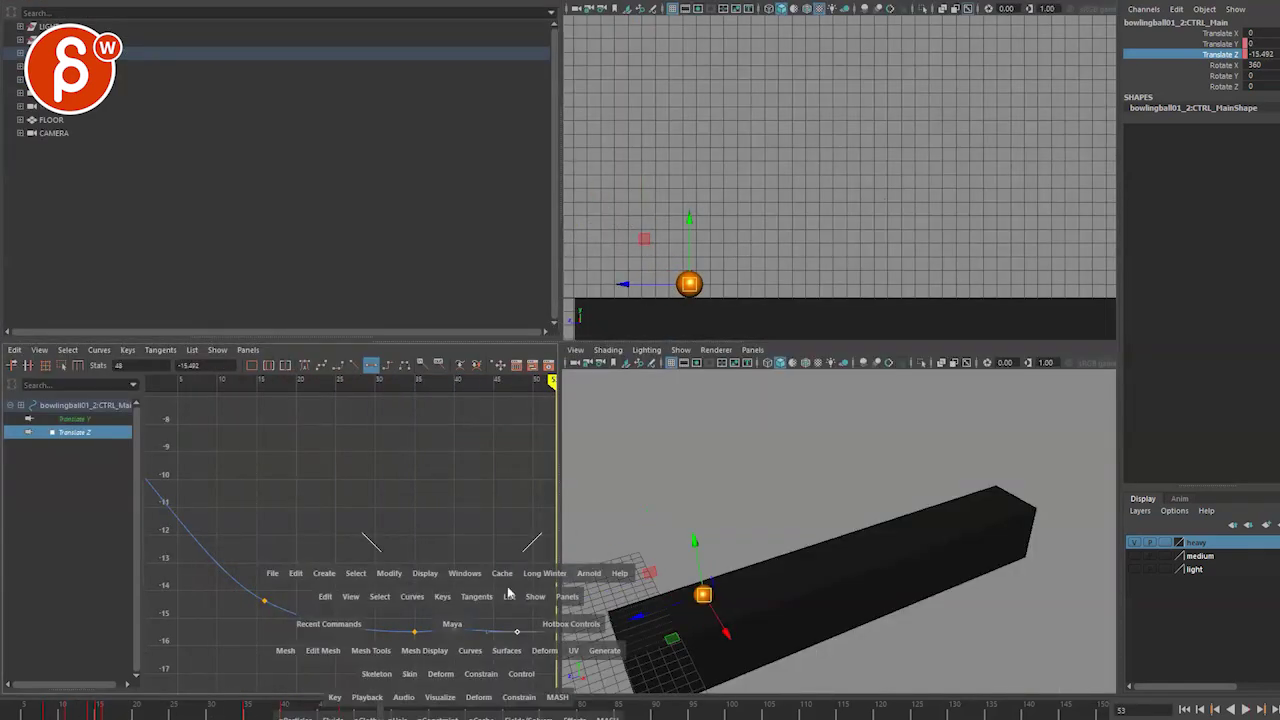
# Slide the two final Translate Z keys later in time.
pyautogui.keyDown('alt'); pyautogui.moveTo(877, 537); pyautogui.dragTo(532, 558, button='middle'); pyautogui.keyUp('alt')
pyautogui.moveTo(516, 558); pyautogui.dragTo(675, 484)
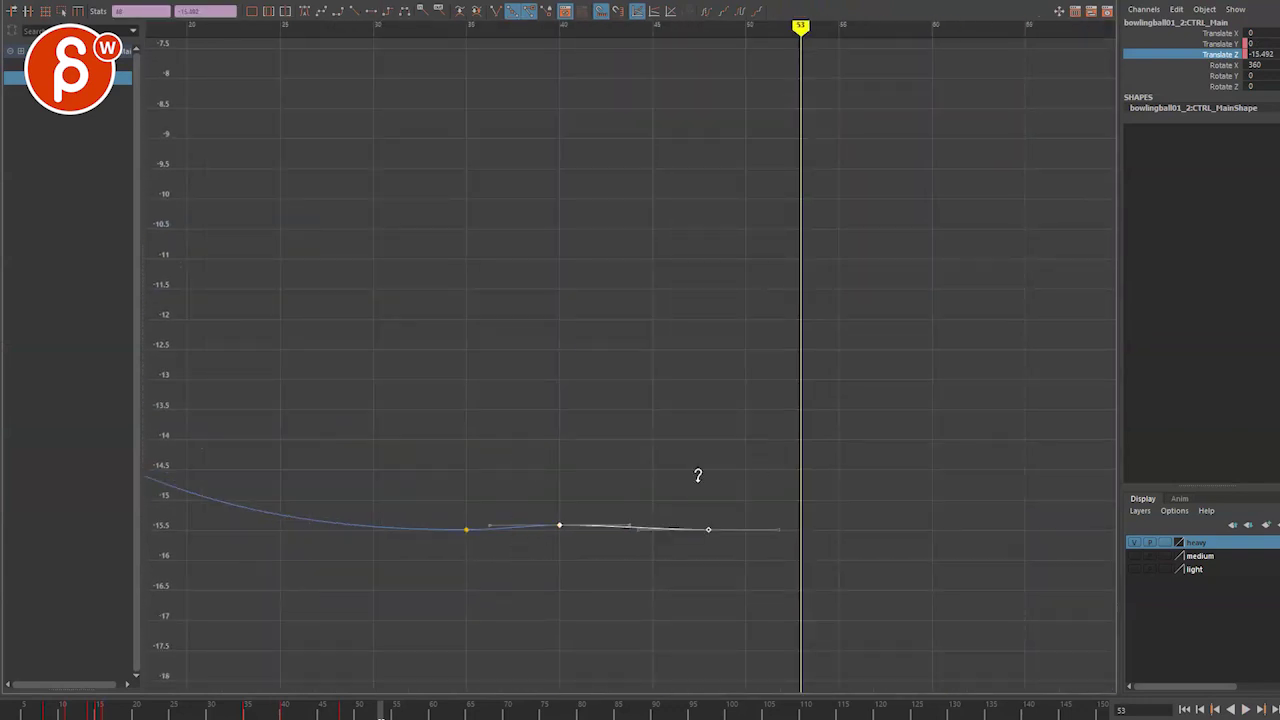
pyautogui.keyDown('shift'); pyautogui.moveTo(694, 477); pyautogui.dragTo(757, 484, button='middle'); pyautogui.keyUp('shift')
pyautogui.press('a')
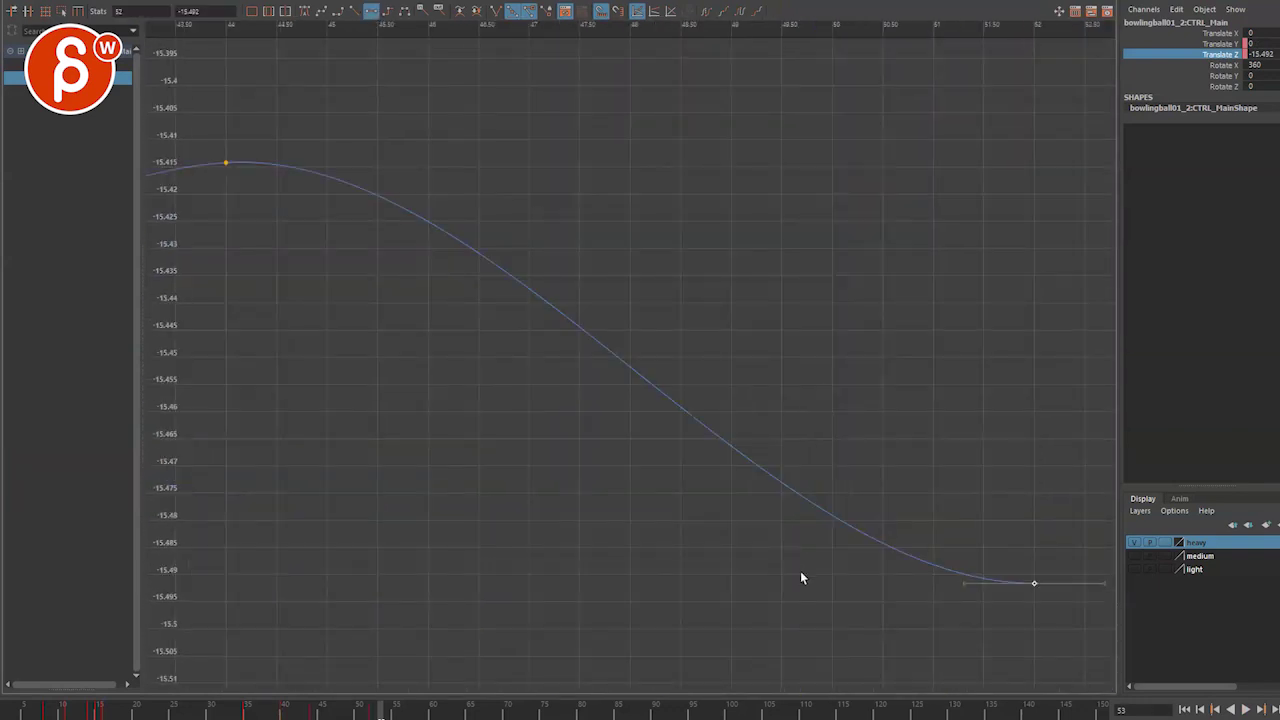
pyautogui.press('f')
# Raise the last Z key to about -15.438 and shift the peak key slightly later.
pyautogui.keyDown('shift'); pyautogui.moveTo(747, 381); pyautogui.dragTo(754, 370, button='middle'); pyautogui.keyUp('shift')
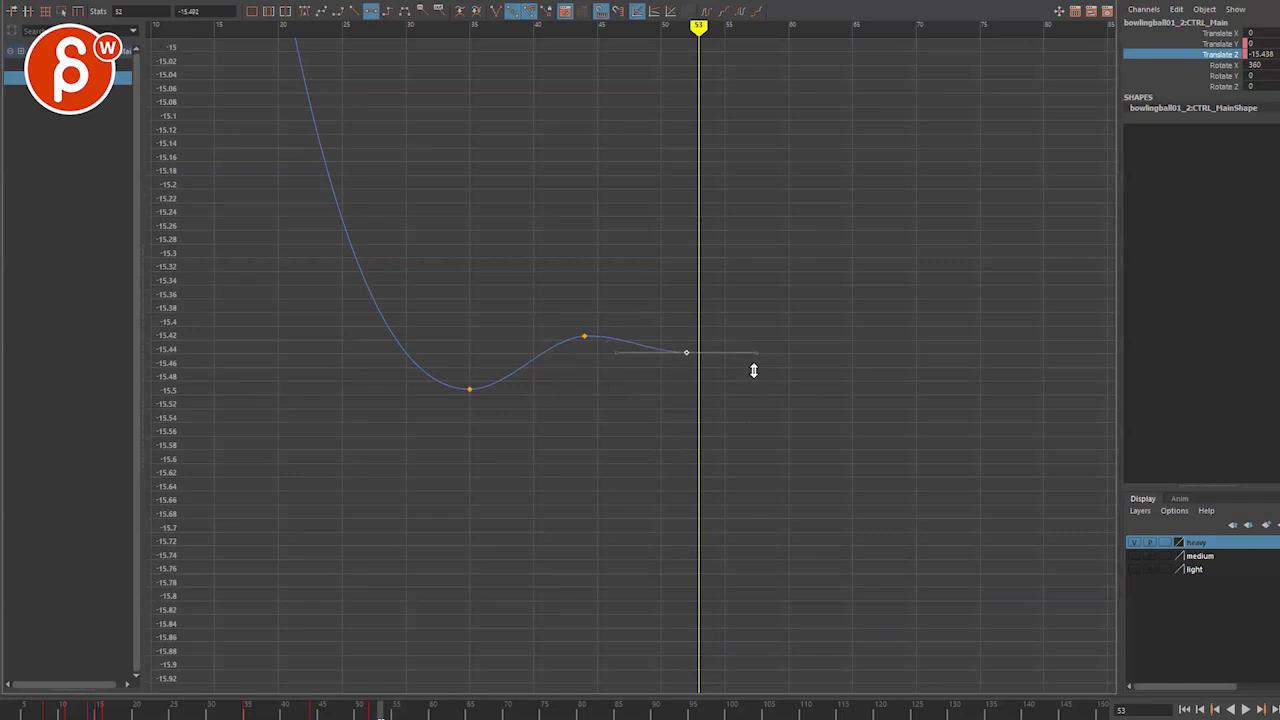
pyautogui.keyDown('shift'); pyautogui.click(584, 336); pyautogui.keyUp('shift')
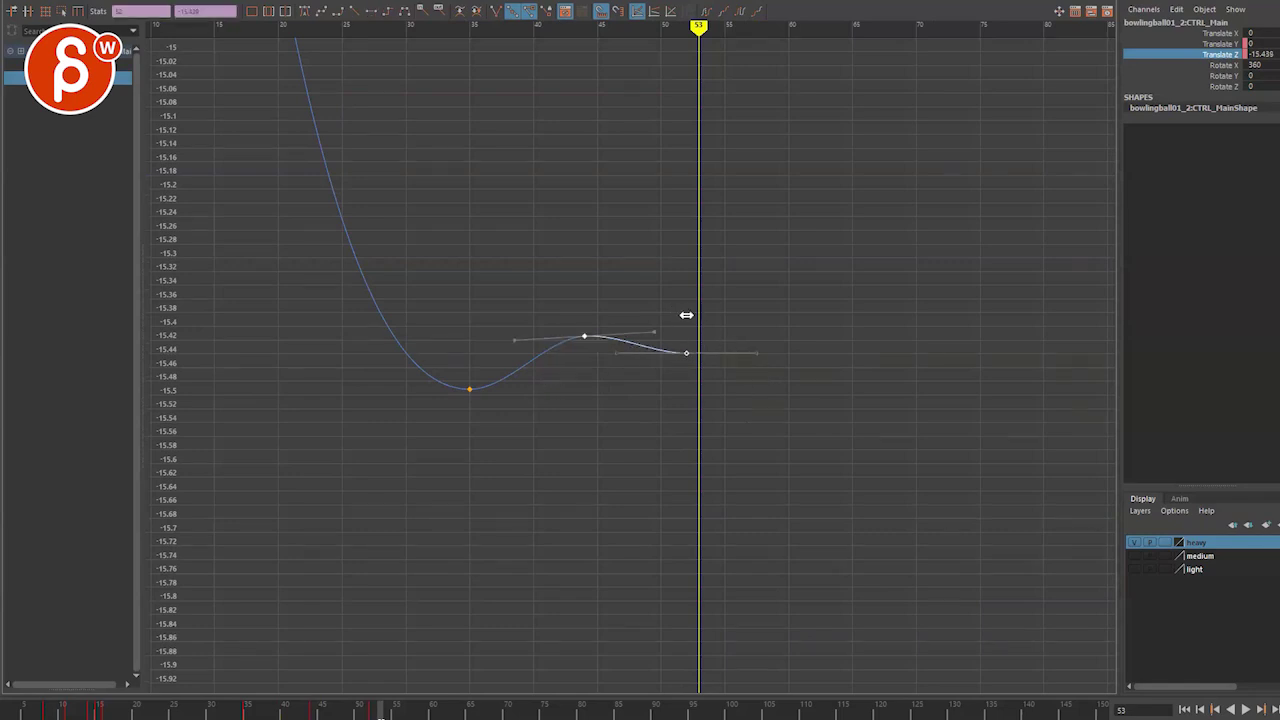
pyautogui.keyDown('shift'); pyautogui.moveTo(686, 311); pyautogui.dragTo(700, 327, button='middle'); pyautogui.keyUp('shift')
pyautogui.click(712, 353)
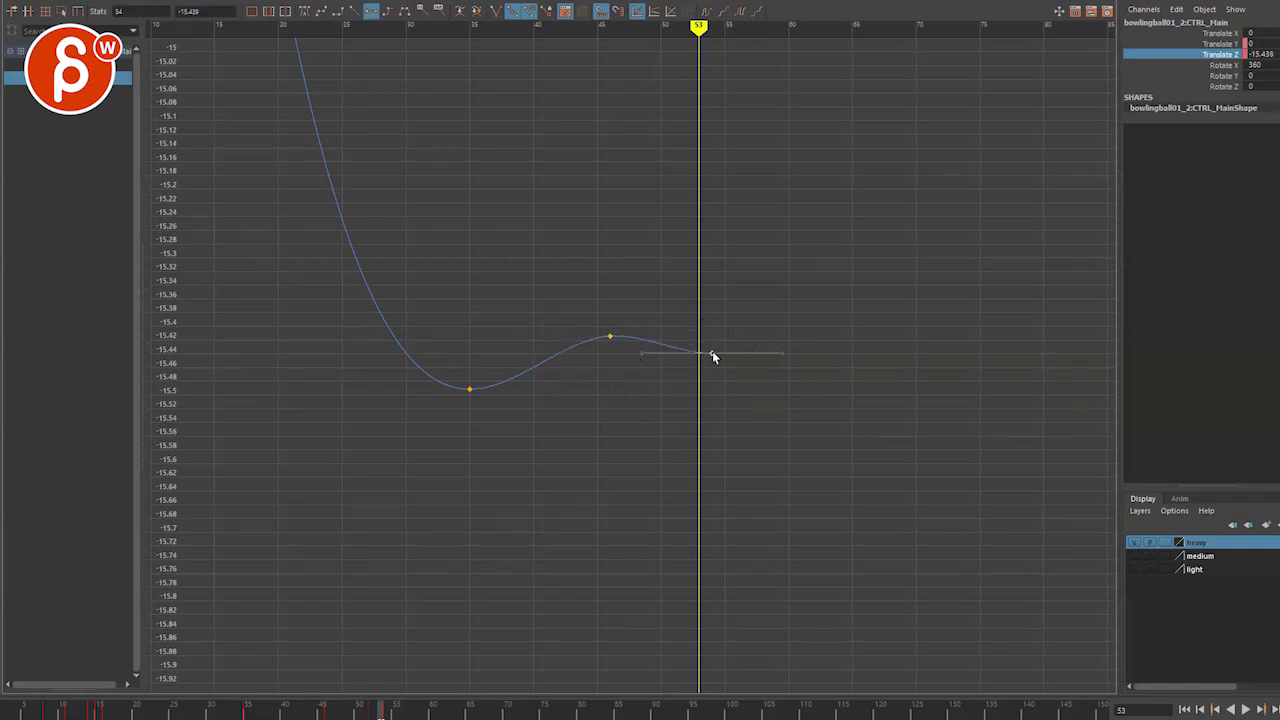
pyautogui.press('space')
pyautogui.press('space')
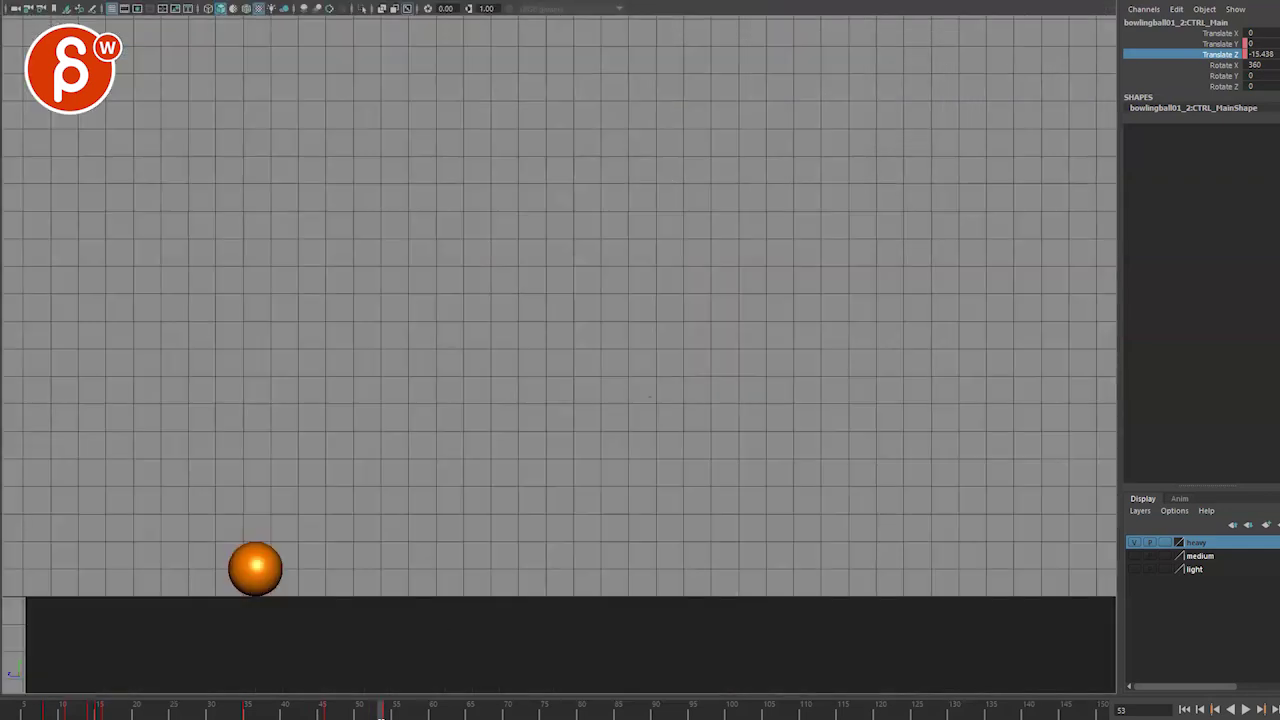
# Play the bowling ball's motion, then limit playback to frames 0–62 and replay it.
pyautogui.hotkey('alt', 'v')
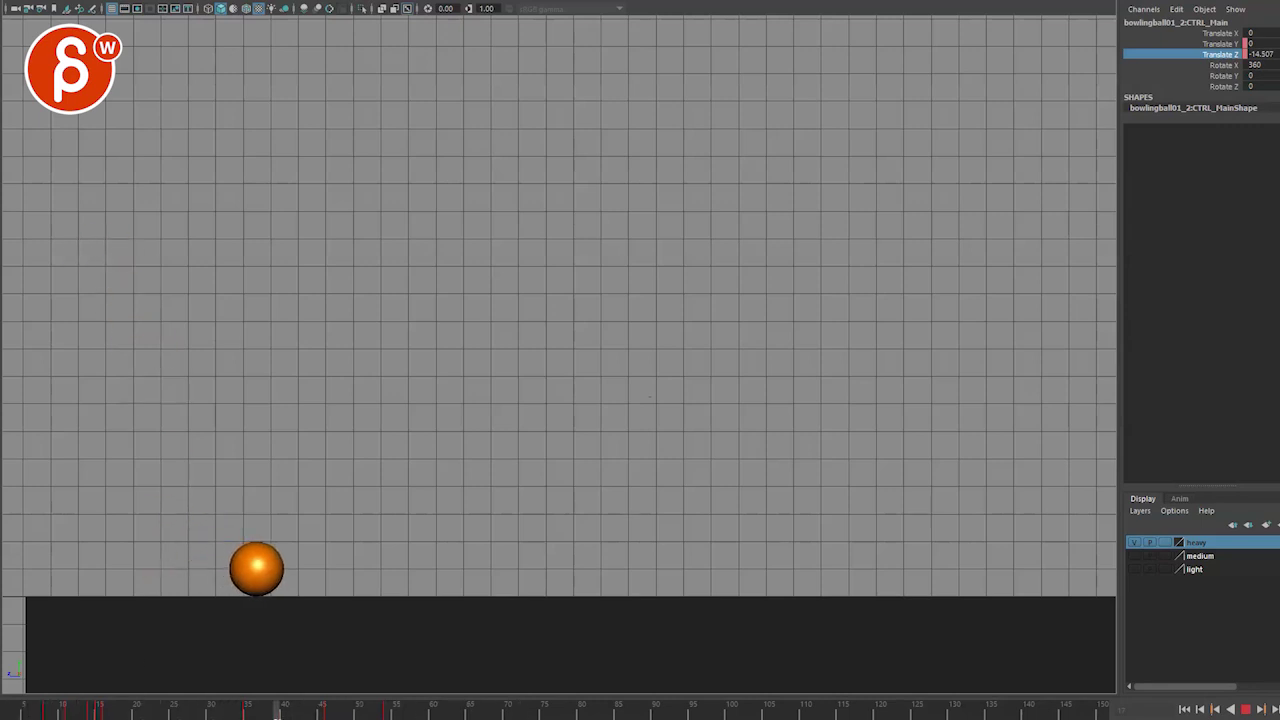
pyautogui.click(507, 711)
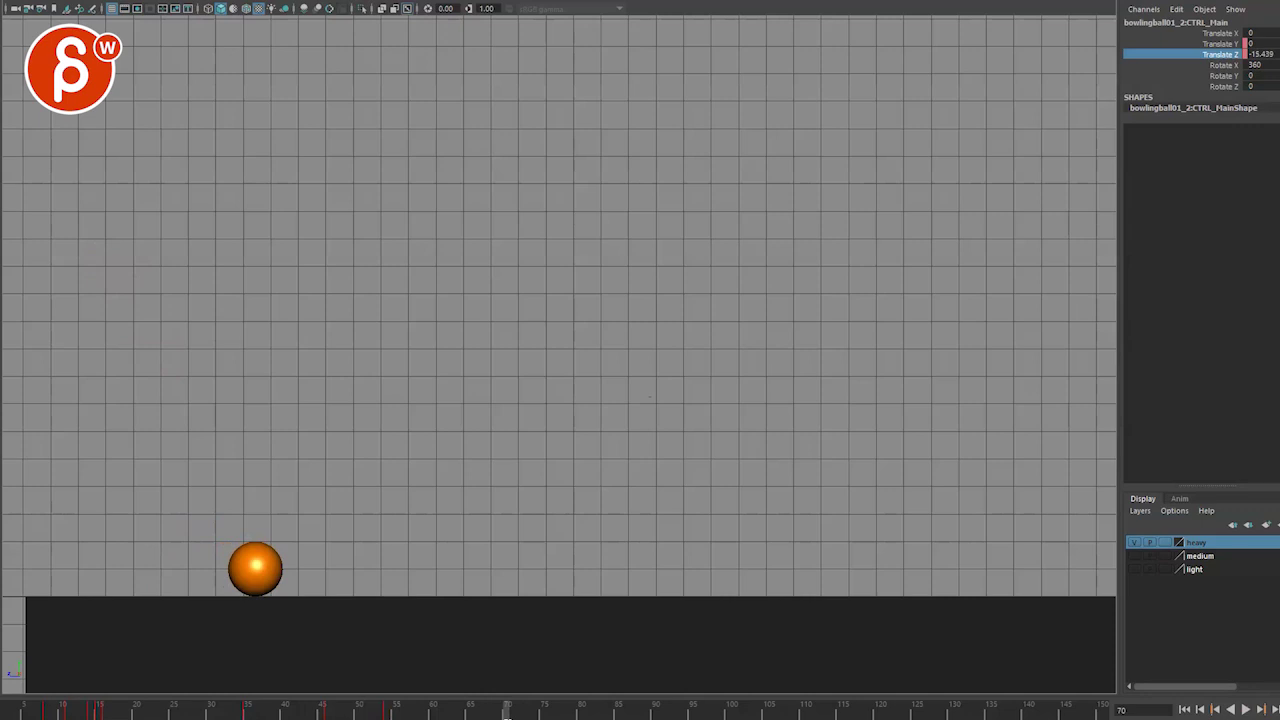
pyautogui.hotkey('alt', 'v')
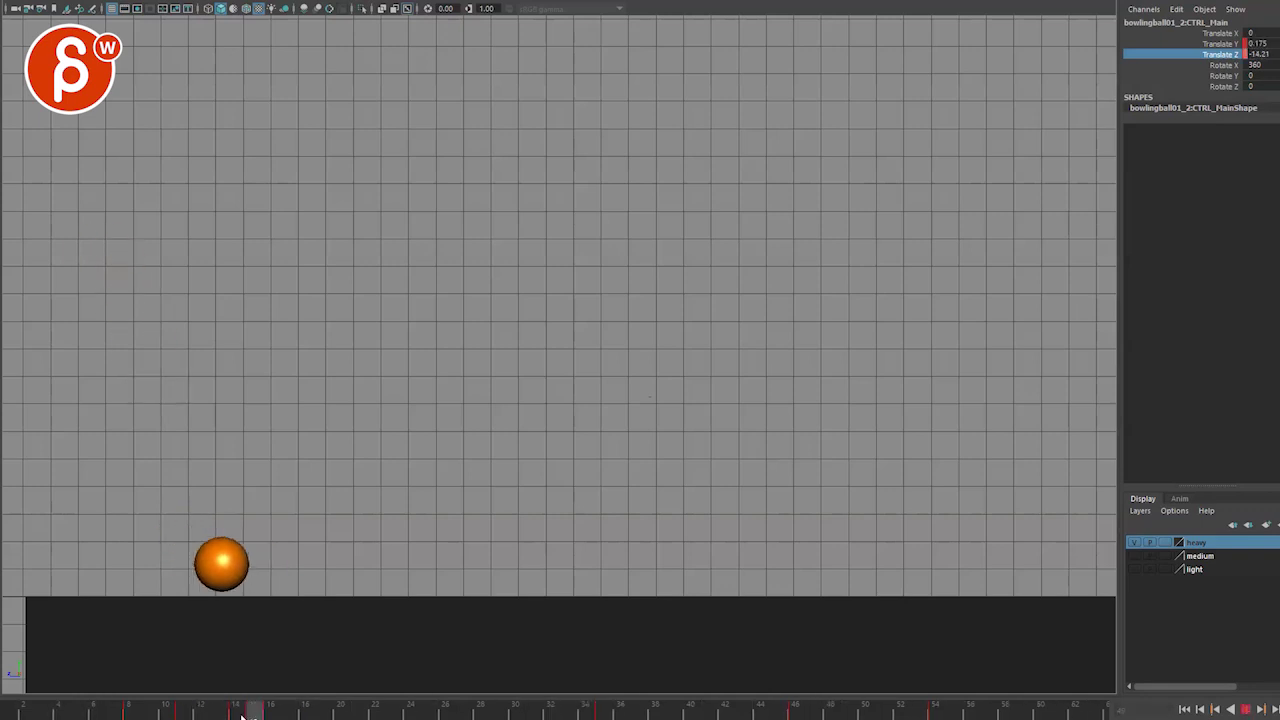
pyautogui.press('space')
pyautogui.press('space')
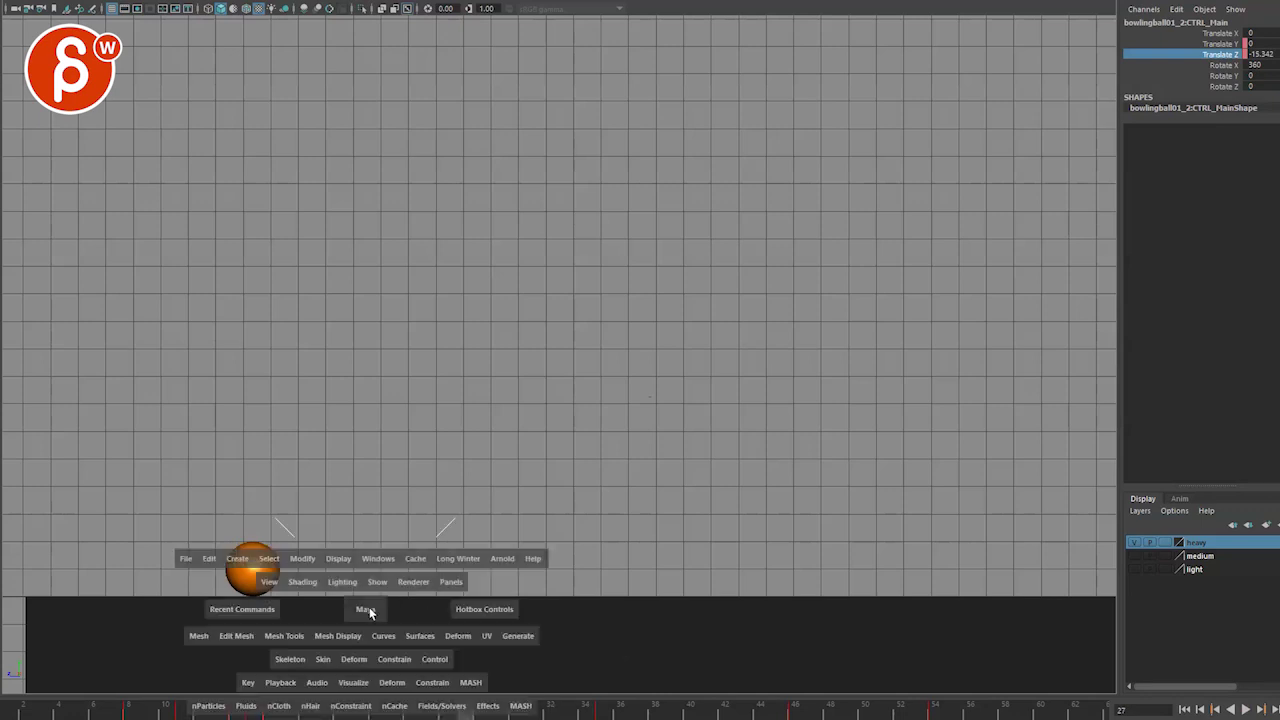
# Lower the Translate Z tail keys so the ball slides farther, and nudge the slope key lower.
pyautogui.press('f')
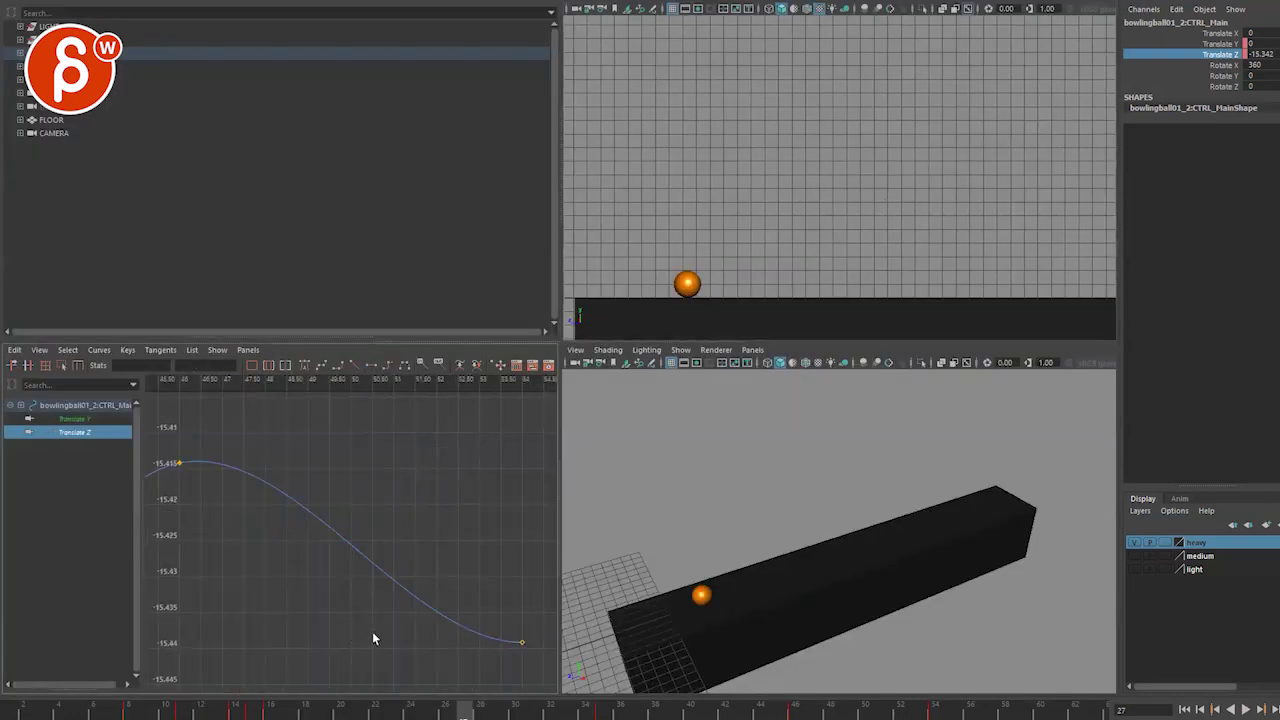
pyautogui.press('a')
pyautogui.press('w')
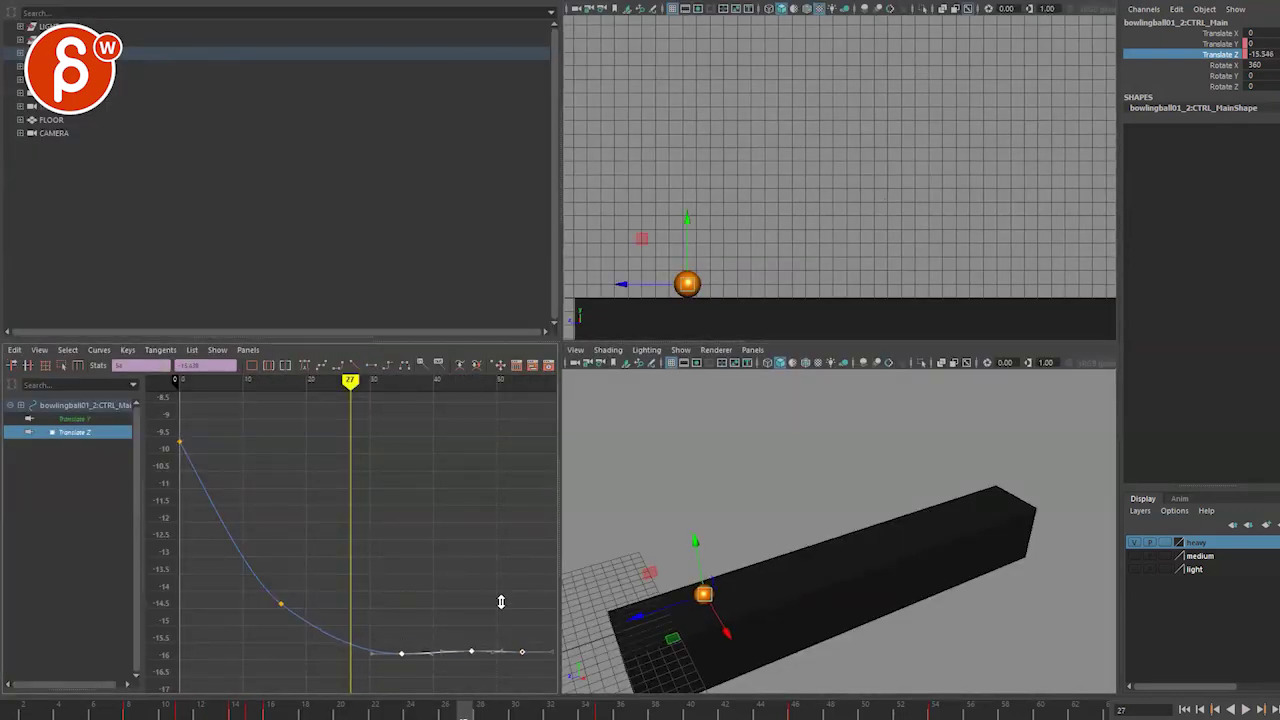
pyautogui.keyDown('shift'); pyautogui.moveTo(501, 601); pyautogui.dragTo(489, 607, button='middle'); pyautogui.keyUp('shift')
pyautogui.keyDown('alt'); pyautogui.moveTo(489, 607); pyautogui.dragTo(321, 605, button='right'); pyautogui.keyUp('alt')
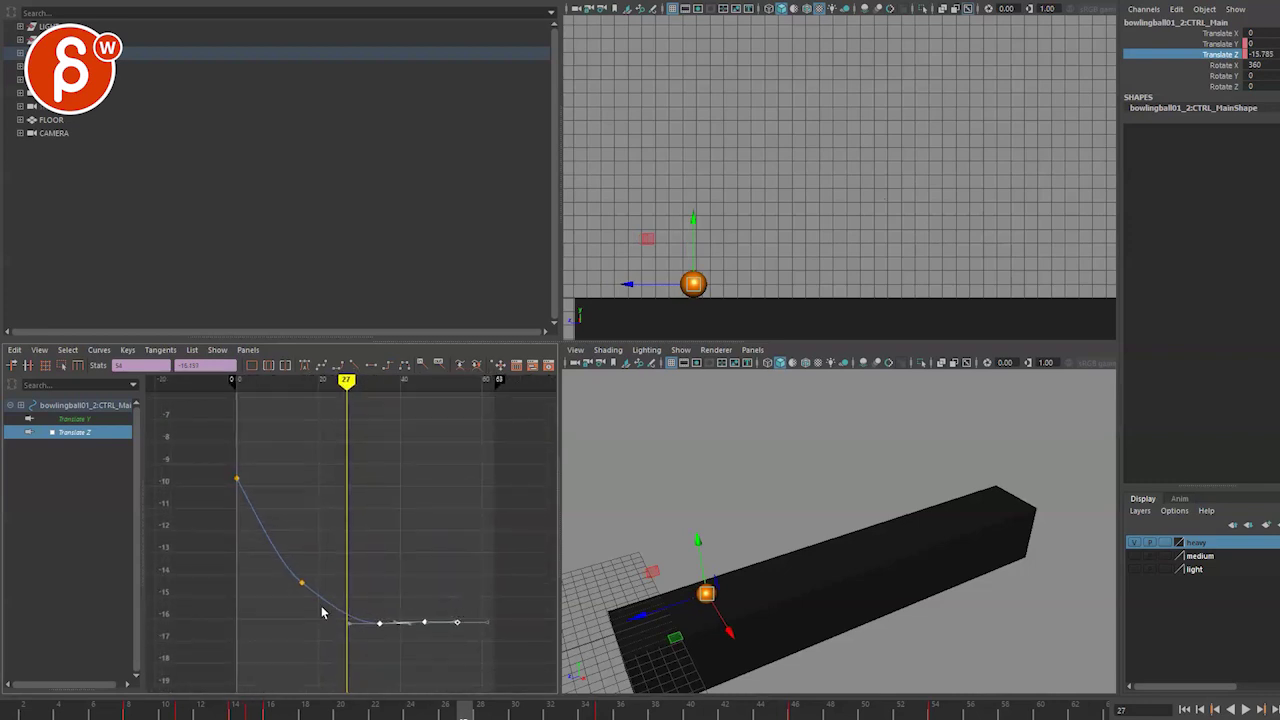
pyautogui.click(301, 582)
pyautogui.keyDown('shift'); pyautogui.moveTo(341, 557); pyautogui.dragTo(344, 566, button='middle'); pyautogui.keyUp('shift')
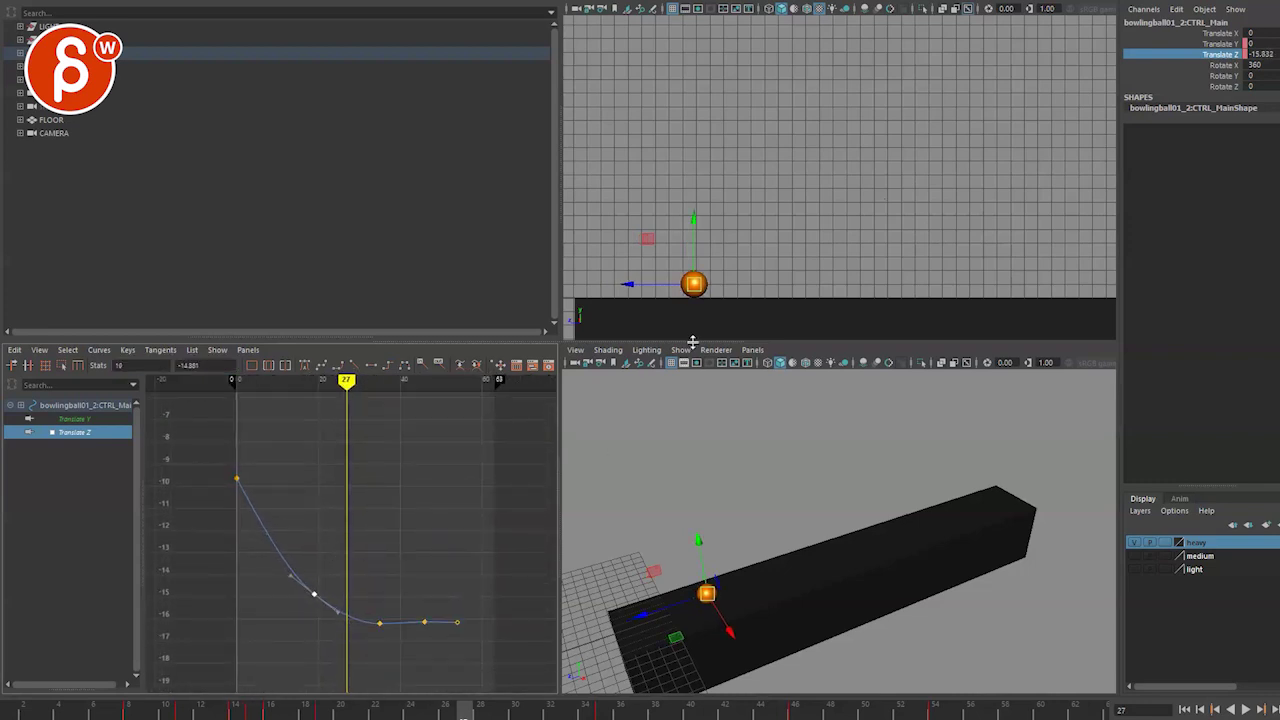
# Play the slide in the enlarged side view, stopping at frame 36.
pyautogui.press('space')
pyautogui.hotkey('alt', 'v')
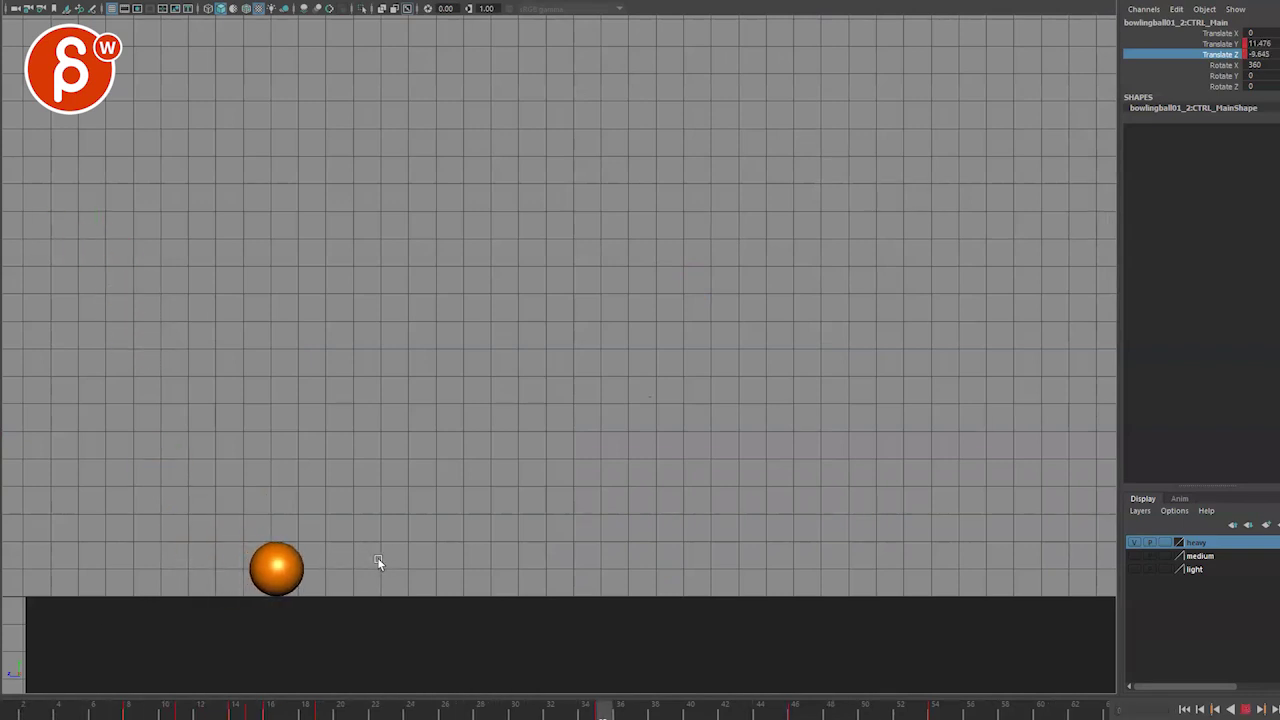
pyautogui.click(617, 712)
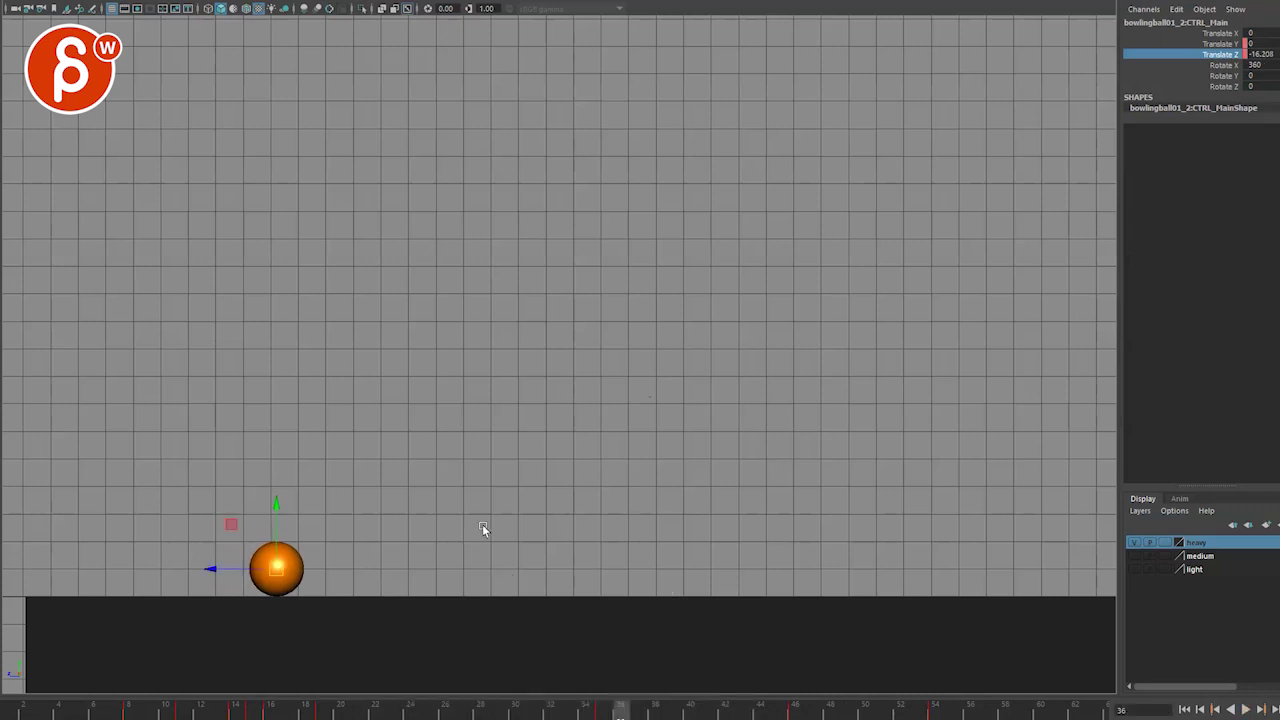
pyautogui.press('space')
# Slide the three settle keys later, move the frame-44 key to 43 and the frame-29 key to 33, then replay.
pyautogui.moveTo(425, 590); pyautogui.dragTo(423, 583)
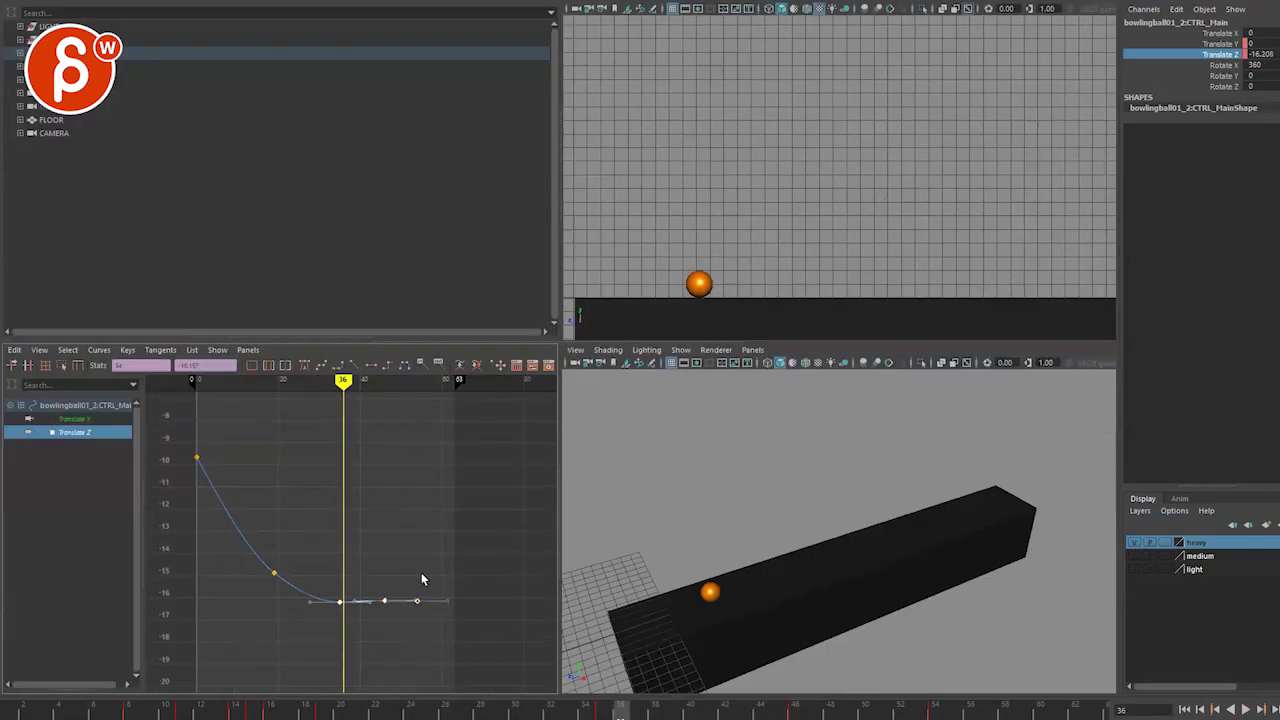
pyautogui.keyDown('shift'); pyautogui.moveTo(423, 583); pyautogui.dragTo(463, 604, button='middle'); pyautogui.keyUp('shift')
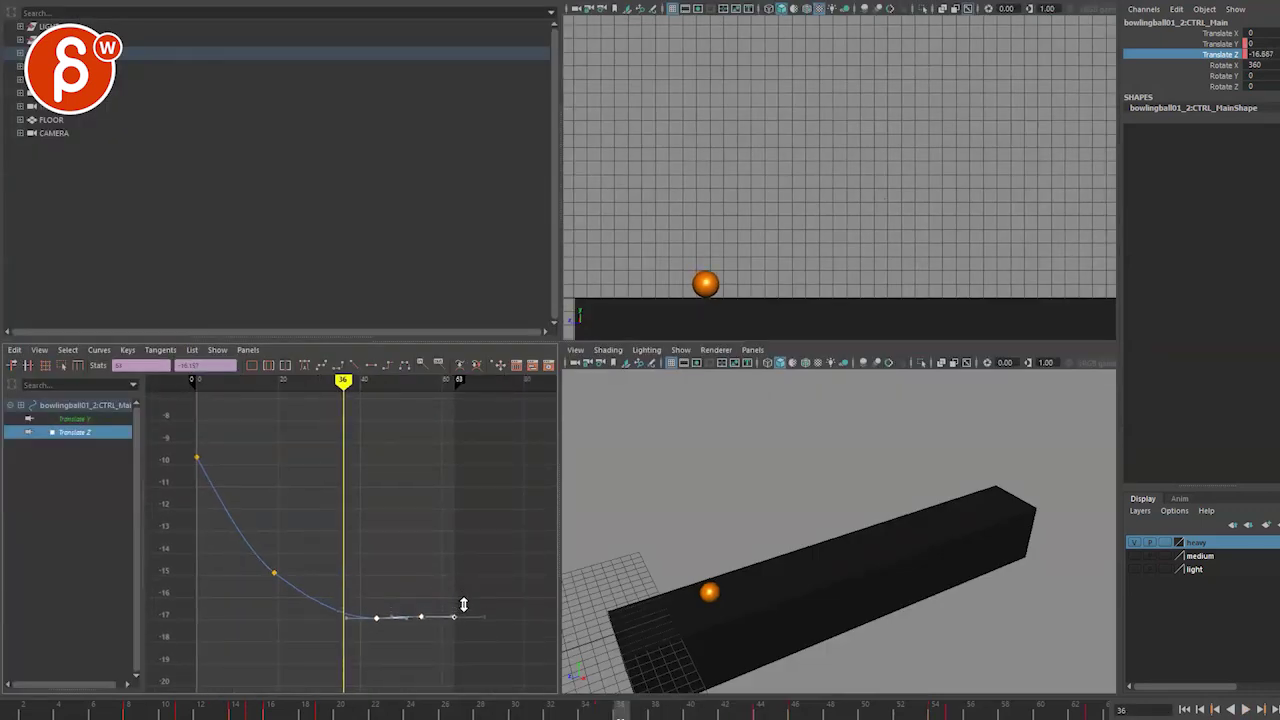
pyautogui.click(350, 617)
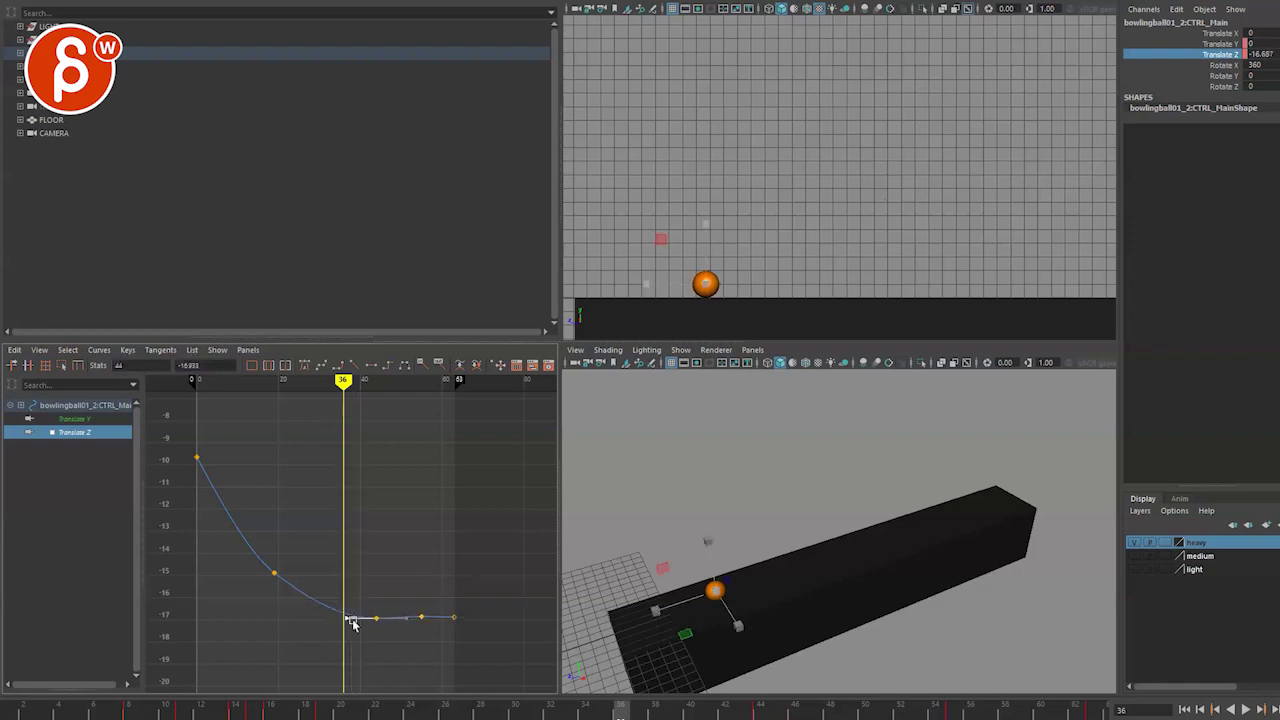
pyautogui.keyDown('shift'); pyautogui.moveTo(337, 607); pyautogui.dragTo(345, 617, button='middle'); pyautogui.keyUp('shift')
pyautogui.moveTo(307, 557); pyautogui.dragTo(307, 560)
pyautogui.moveTo(307, 560); pyautogui.dragTo(345, 602, button='middle')
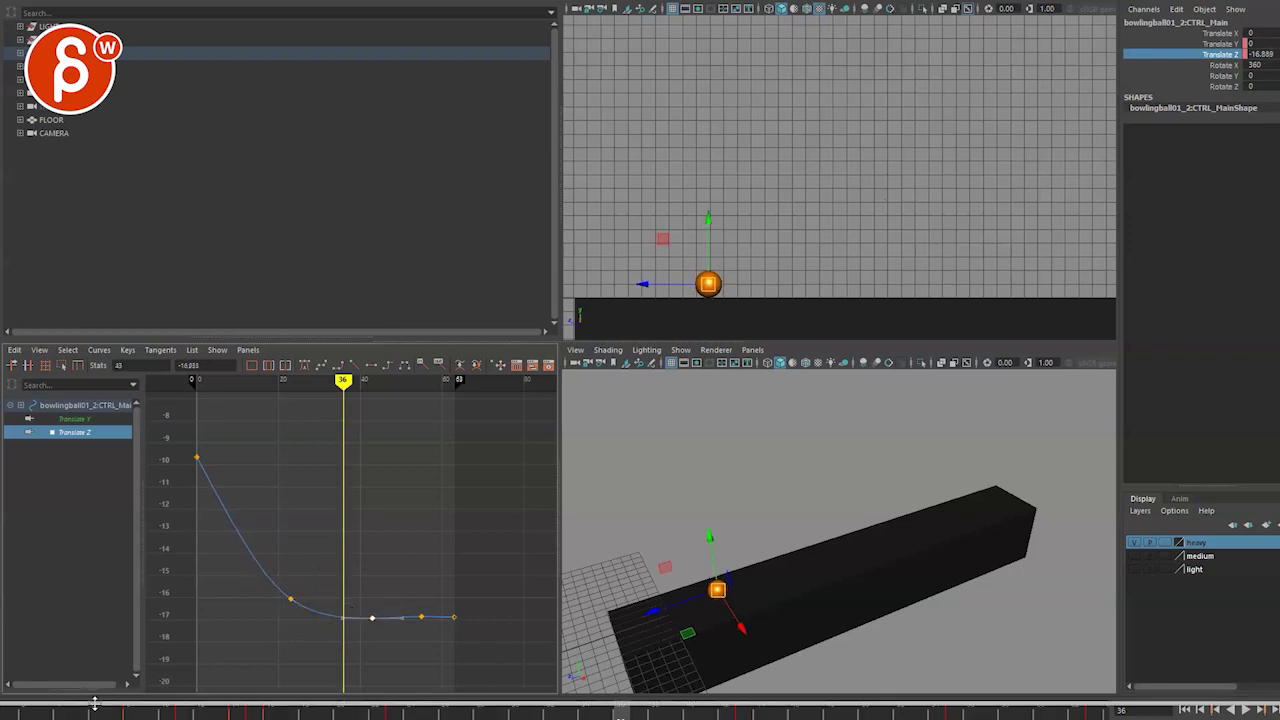
pyautogui.hotkey('alt', 'v')
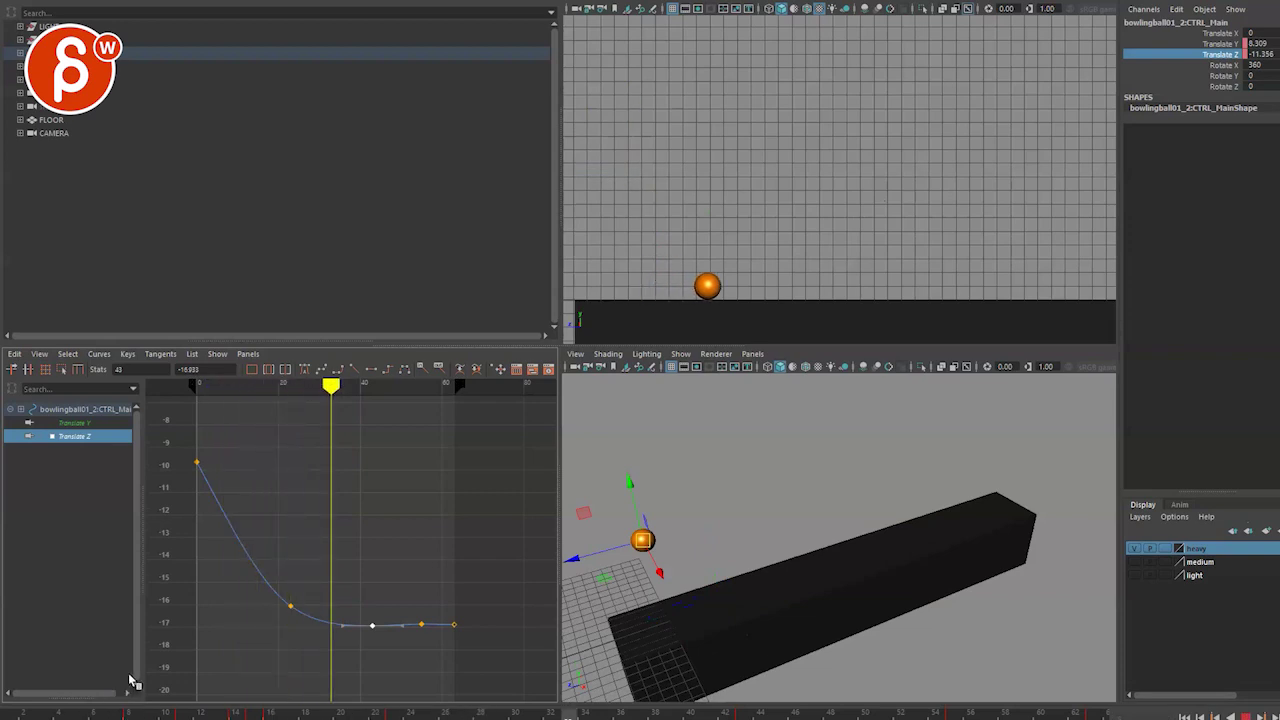
pyautogui.press('space')
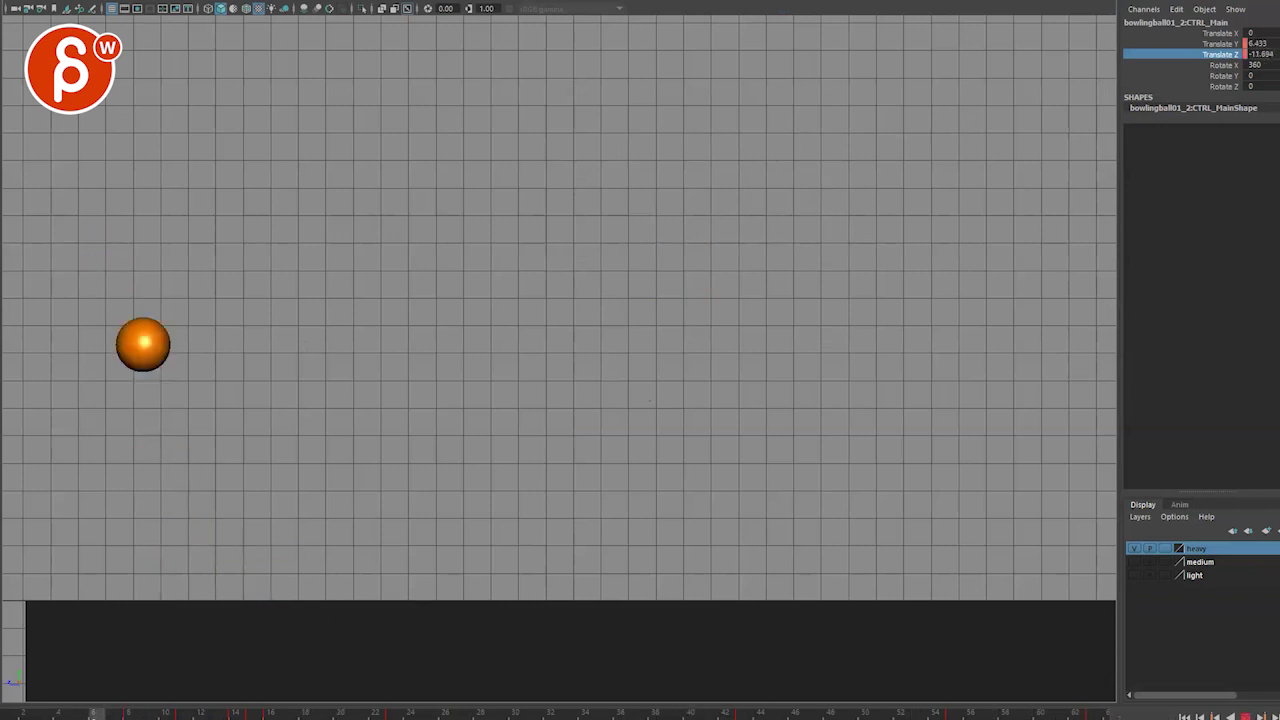
pyautogui.press('space')
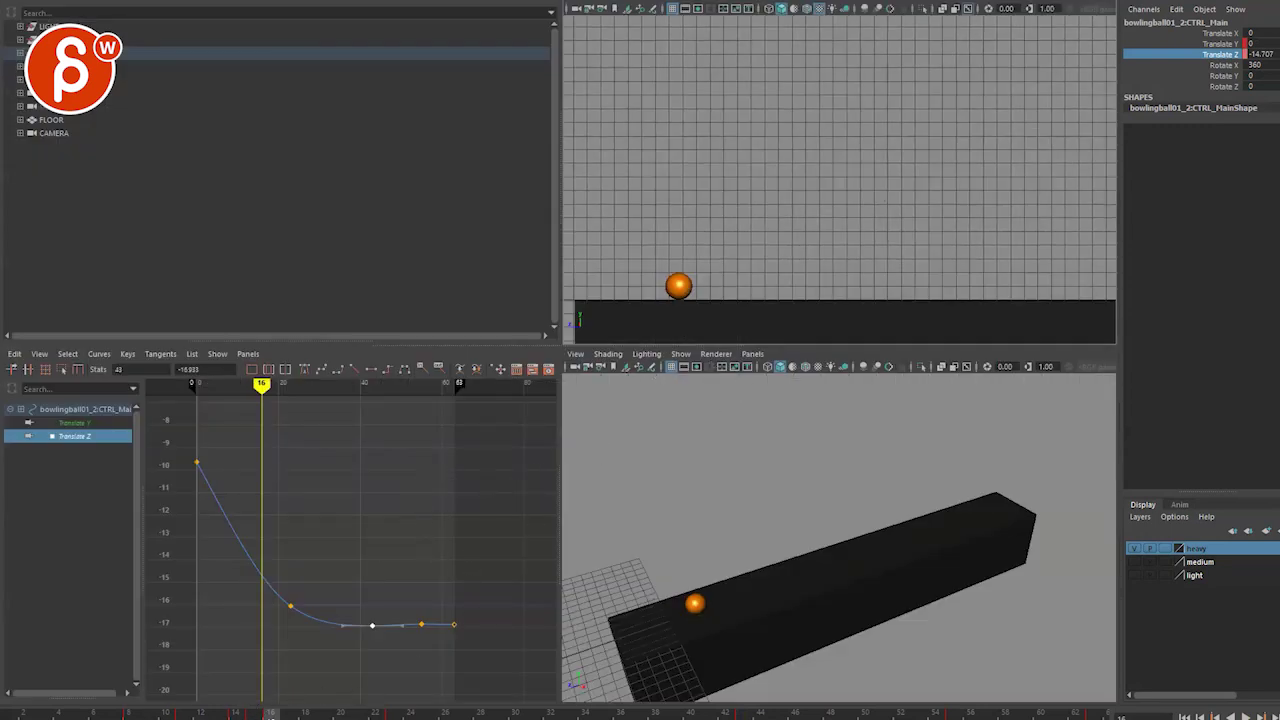
pyautogui.moveTo(270, 712); pyautogui.dragTo(530, 712)
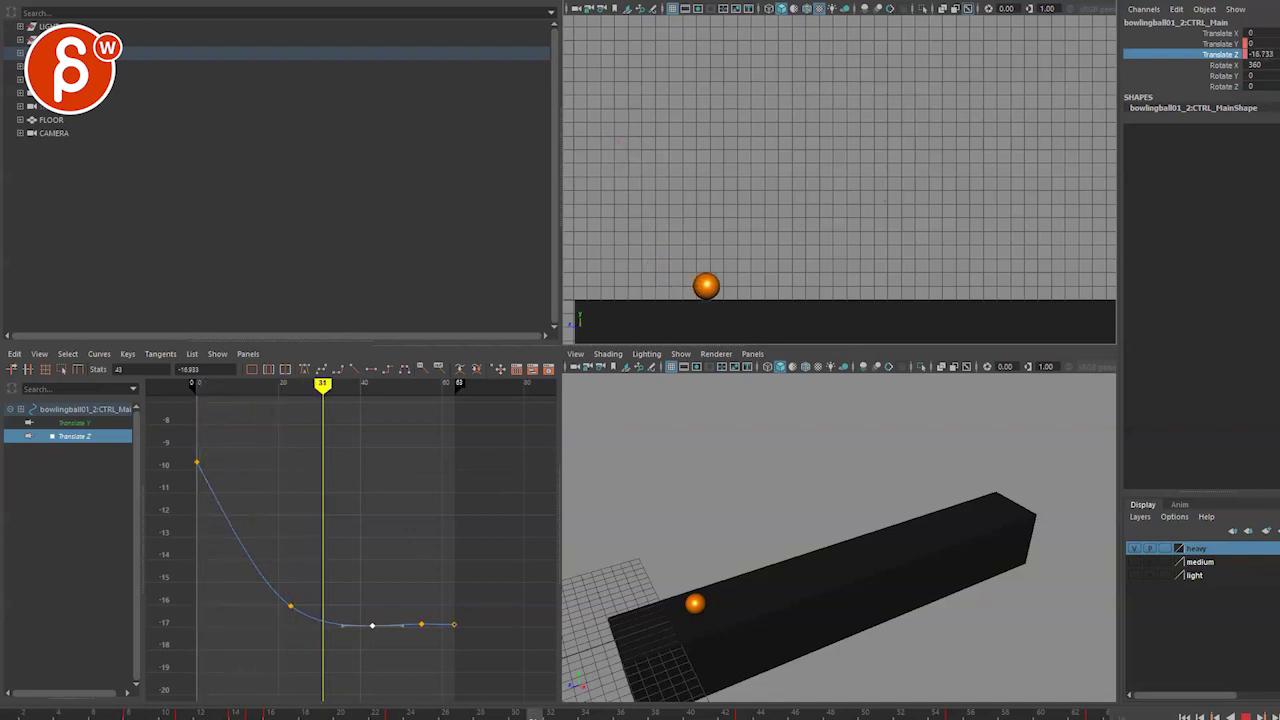